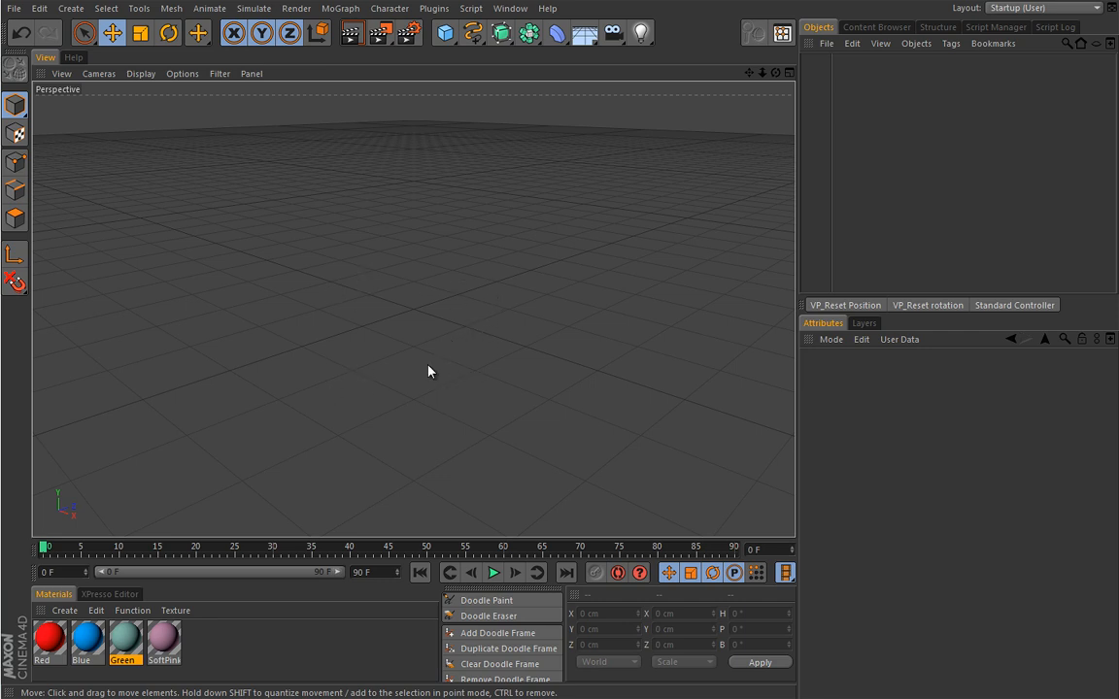
- Add a plane primitive to the scene and convert it to an editable polygon object
click(445, 35)
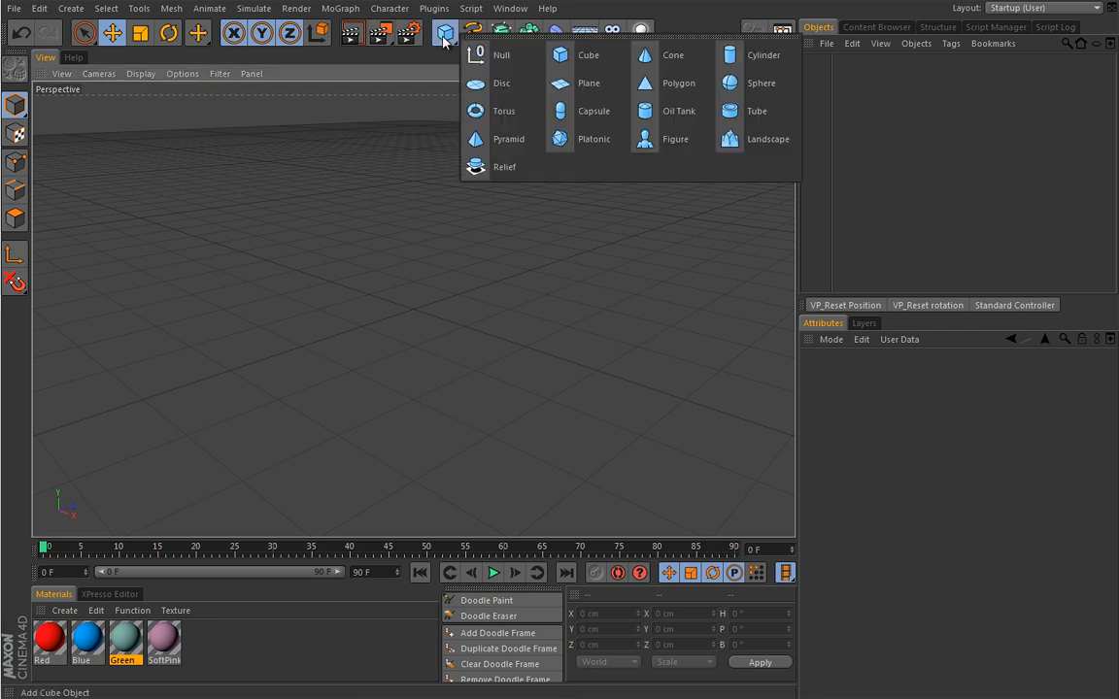
click(587, 85)
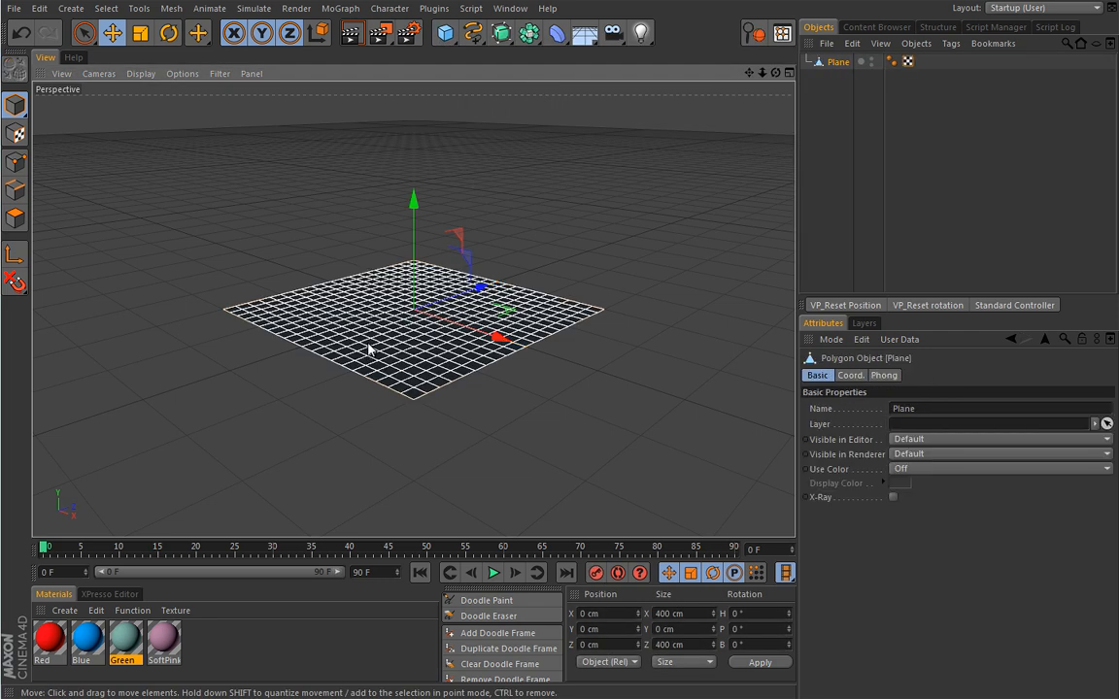
scroll(384, 333, up, 3)
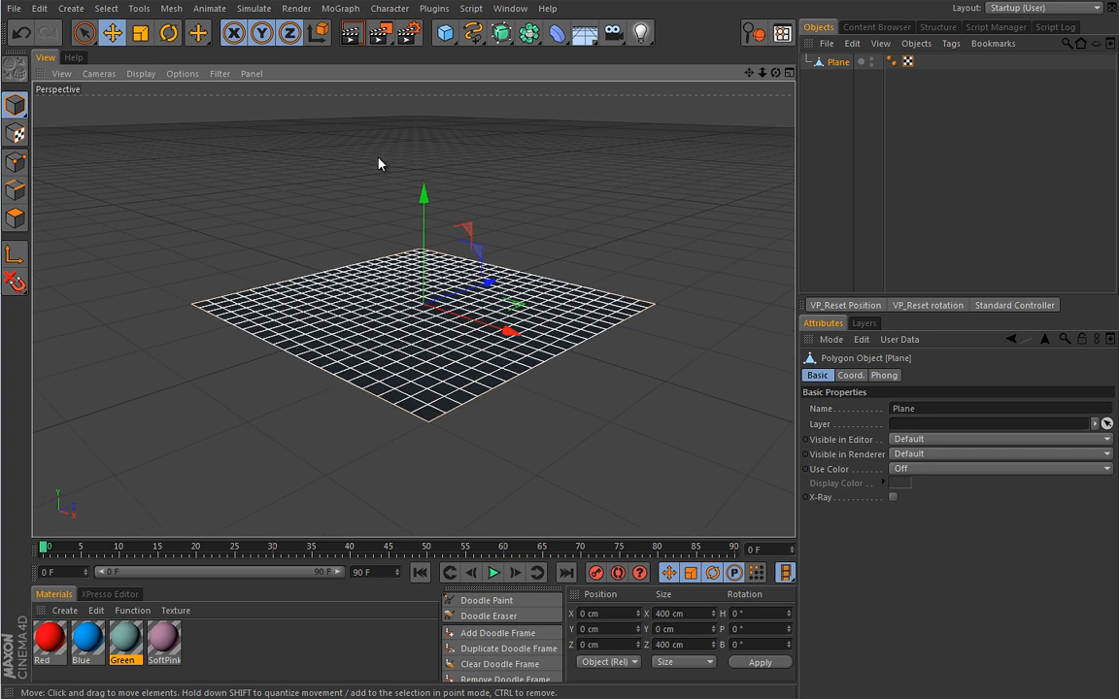
- Add a MoGraph Plain effector and make it a child of the plane
click(333, 9)
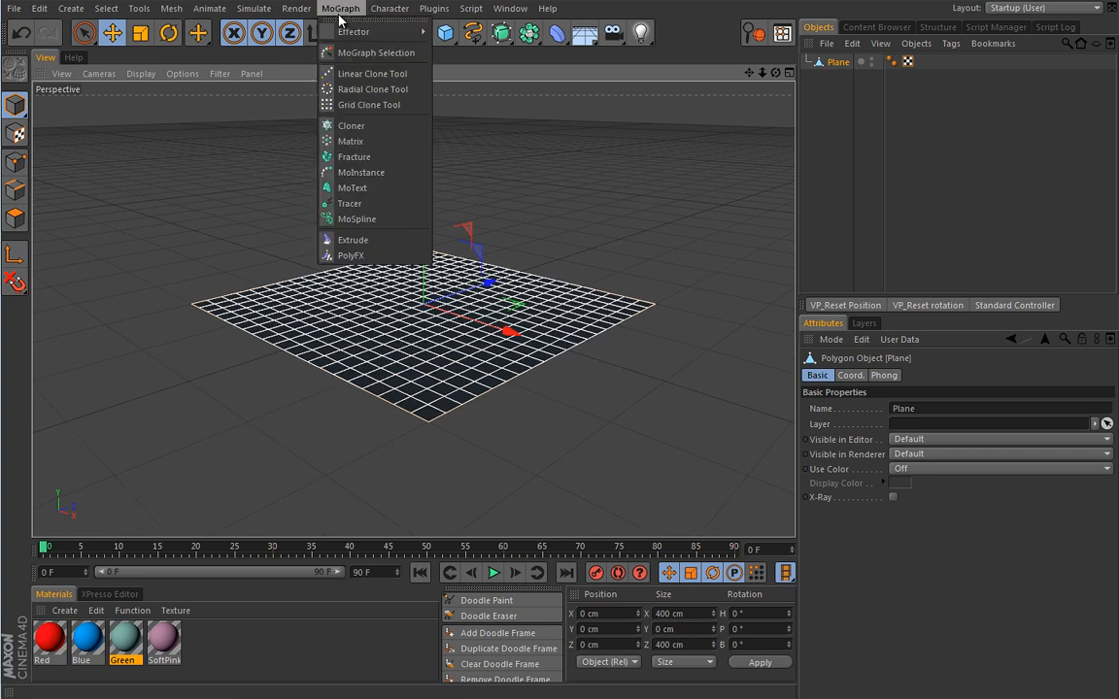
mouse_move(374, 32)
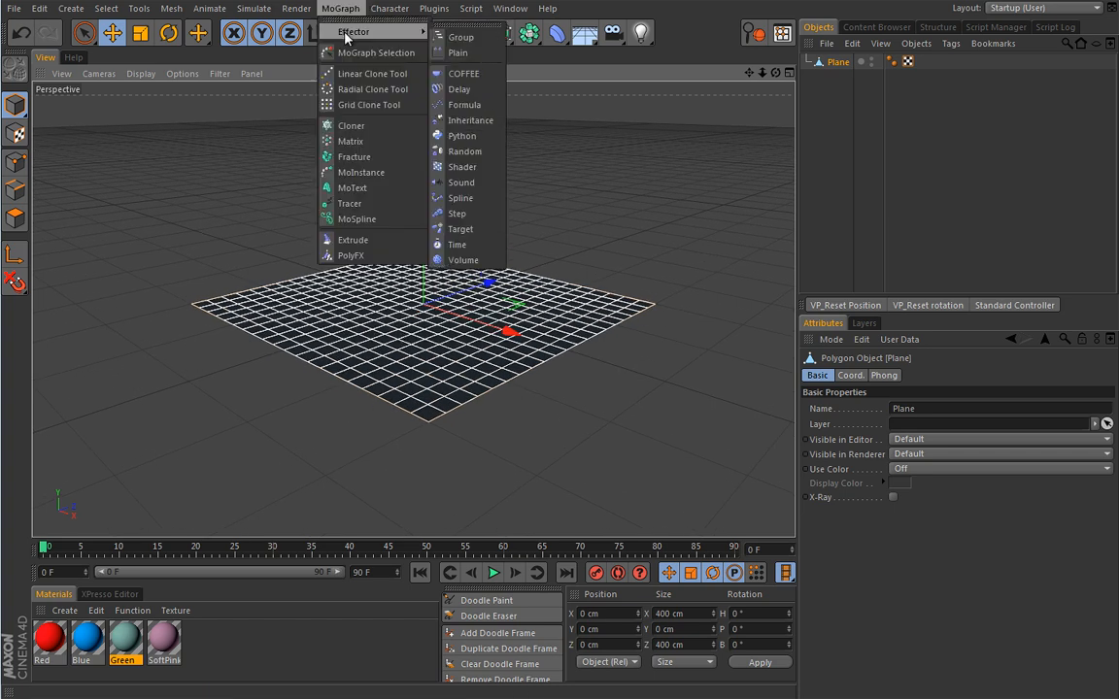
click(457, 53)
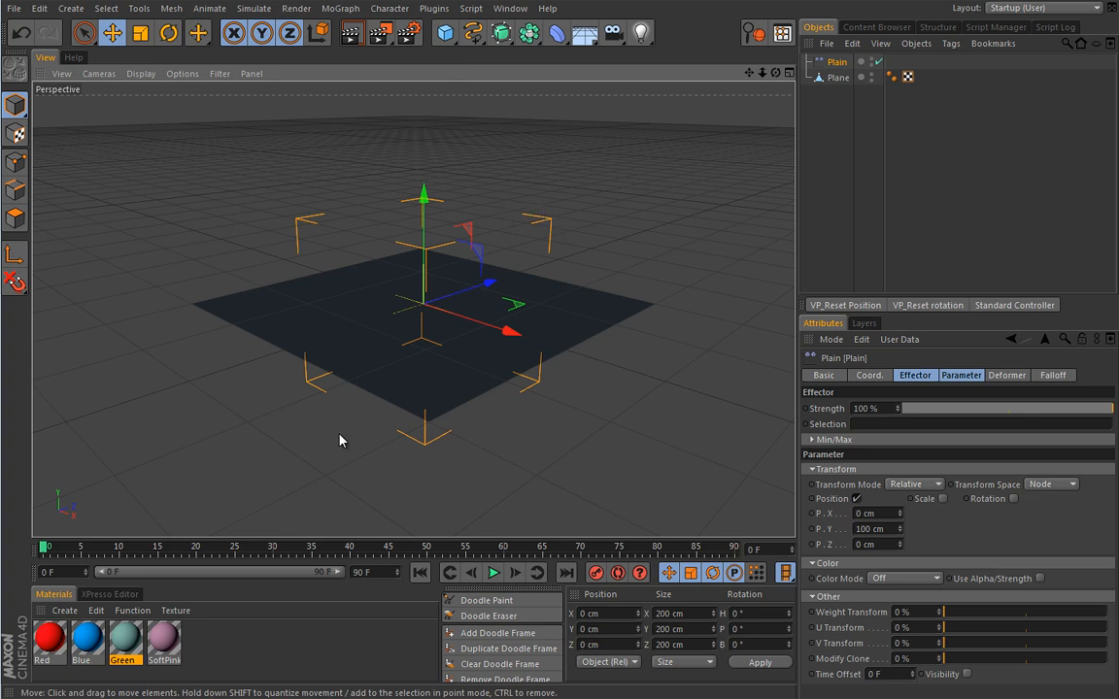
click(340, 8)
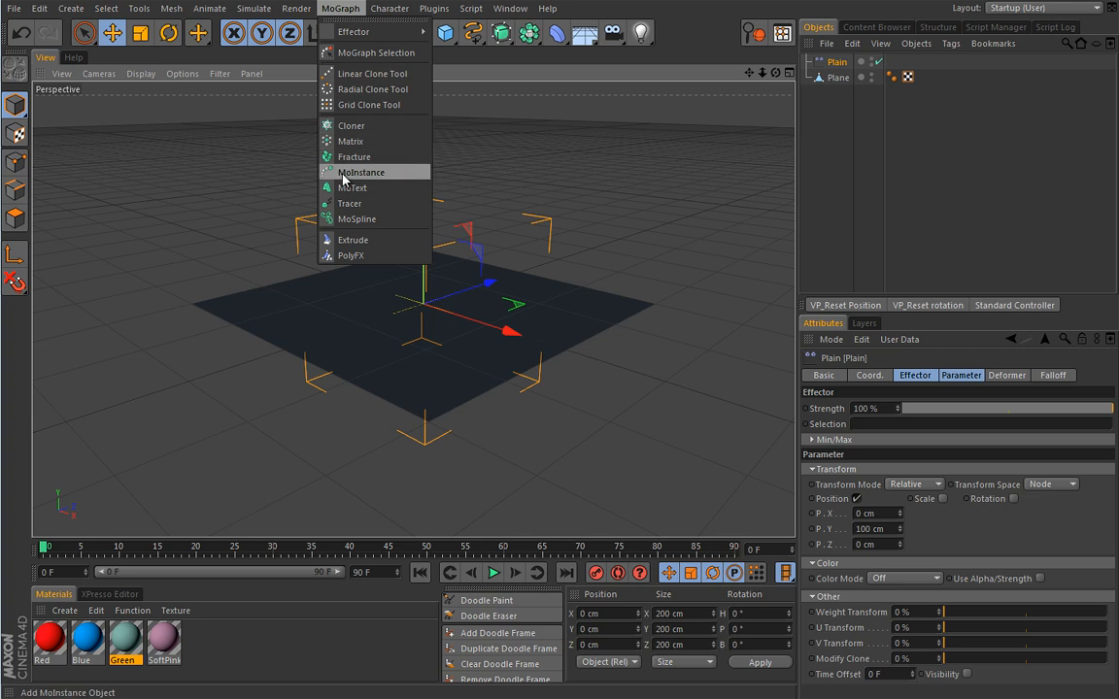
click(330, 8)
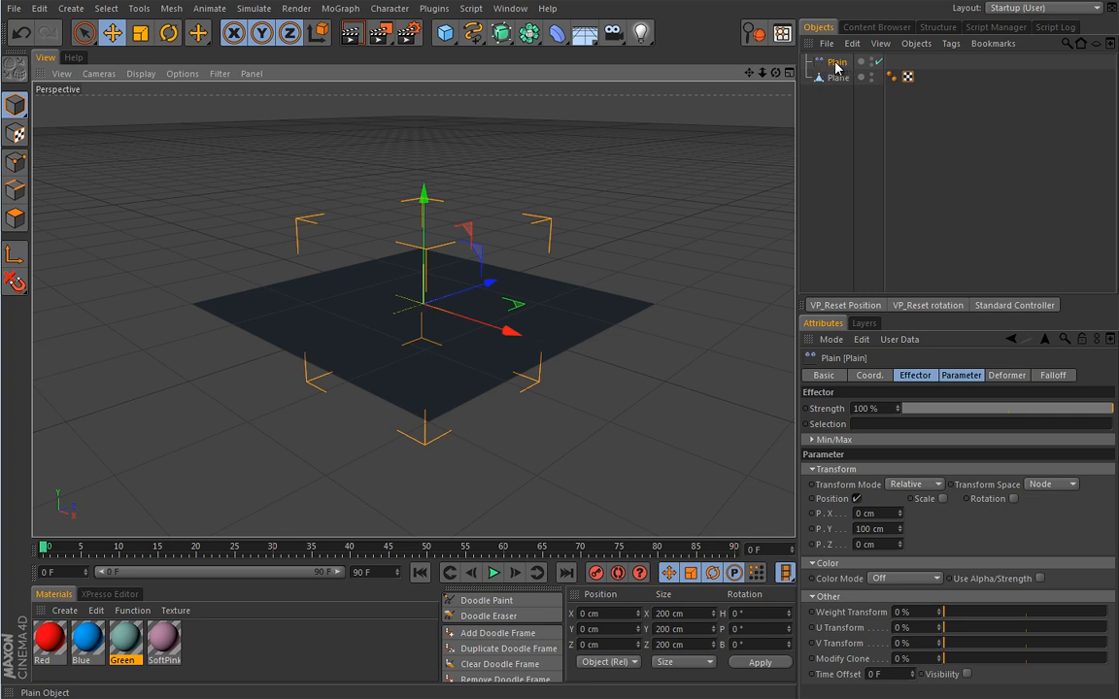
drag(834, 65, 839, 81)
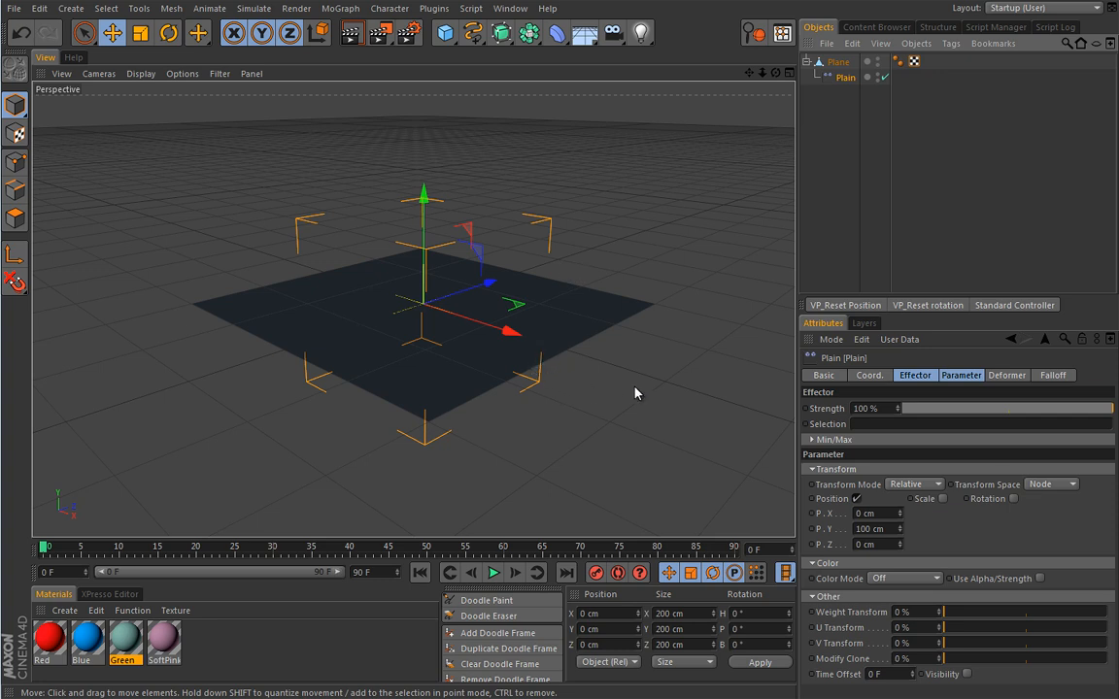
- Set the Plain effector's deformation mode to Object
click(1006, 377)
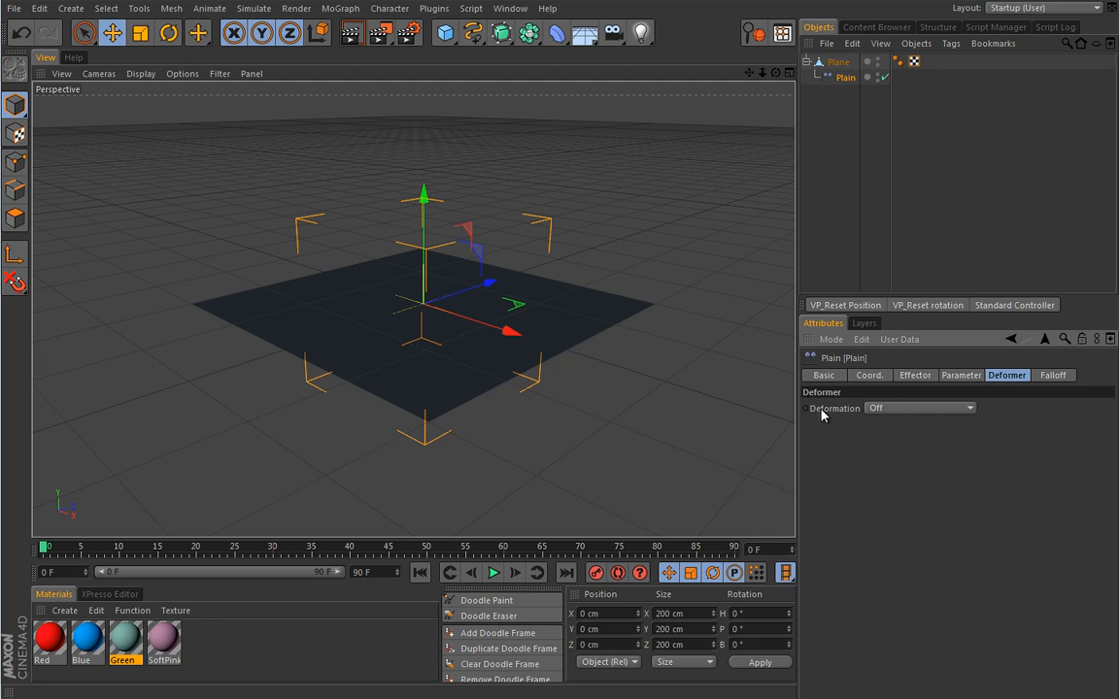
click(970, 410)
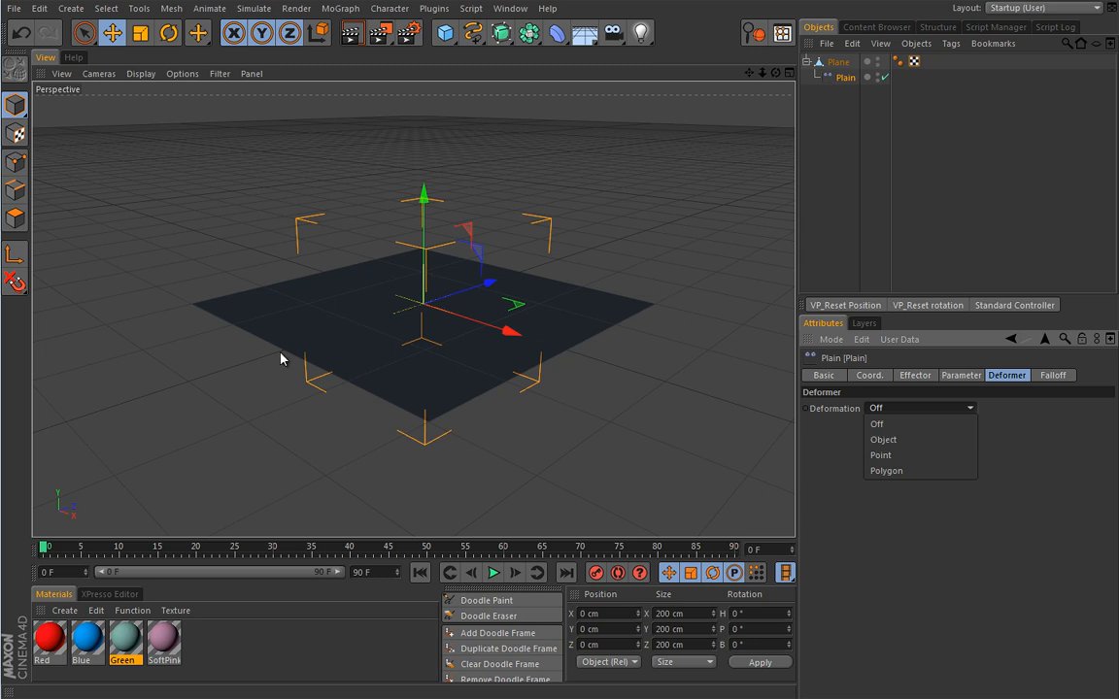
click(949, 379)
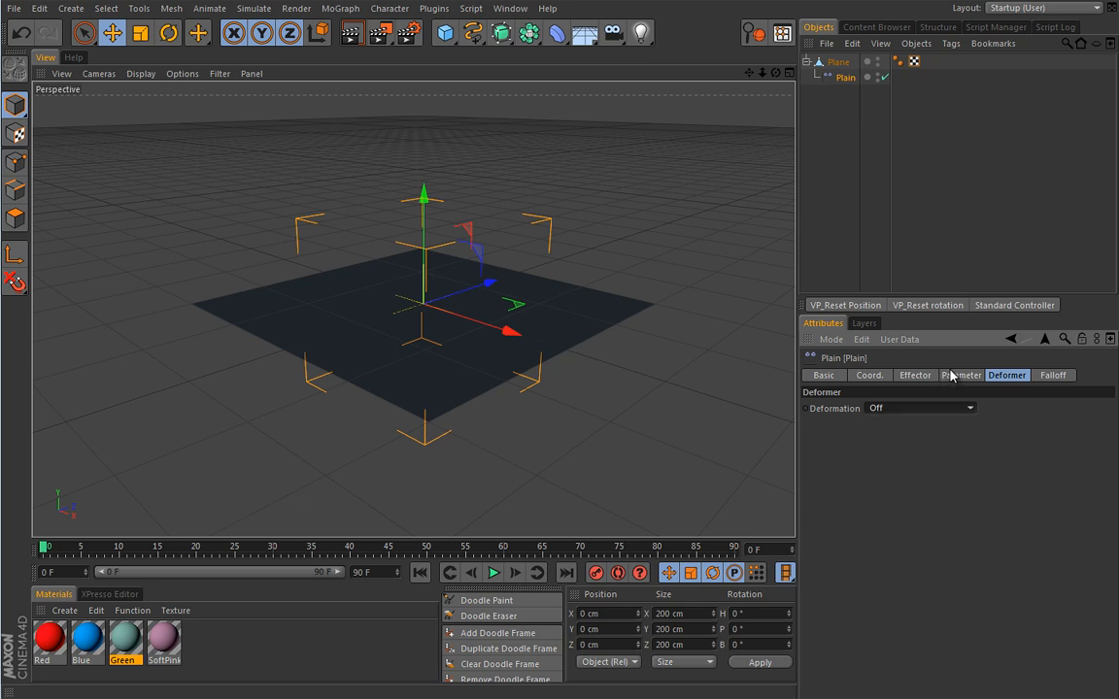
click(954, 378)
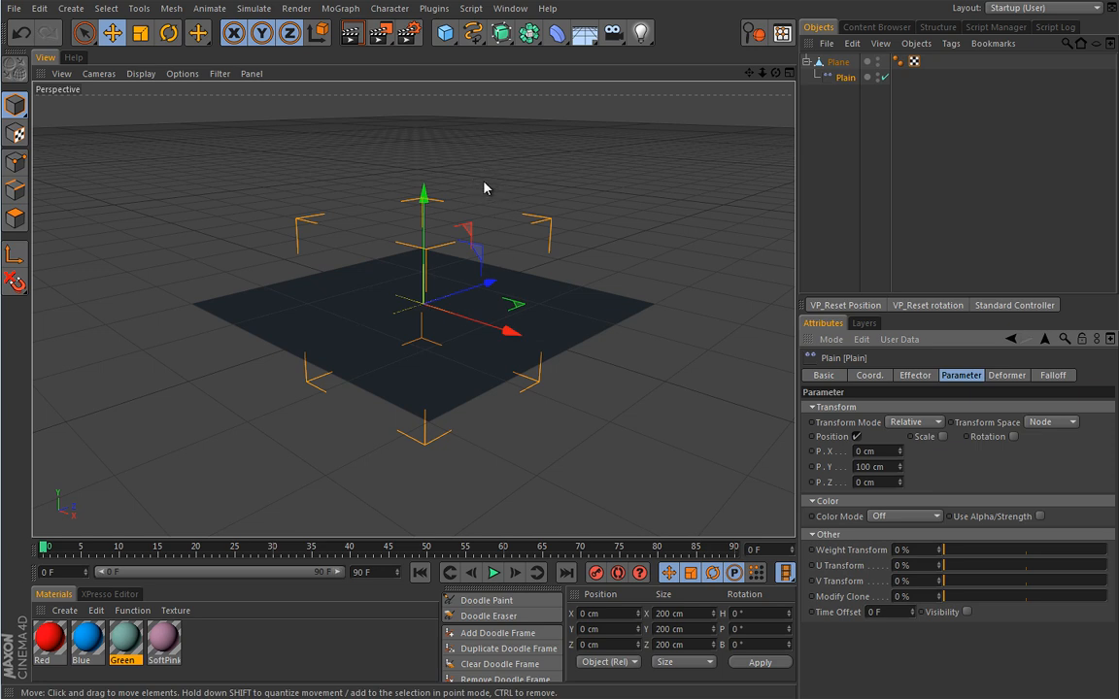
click(1005, 375)
click(903, 408)
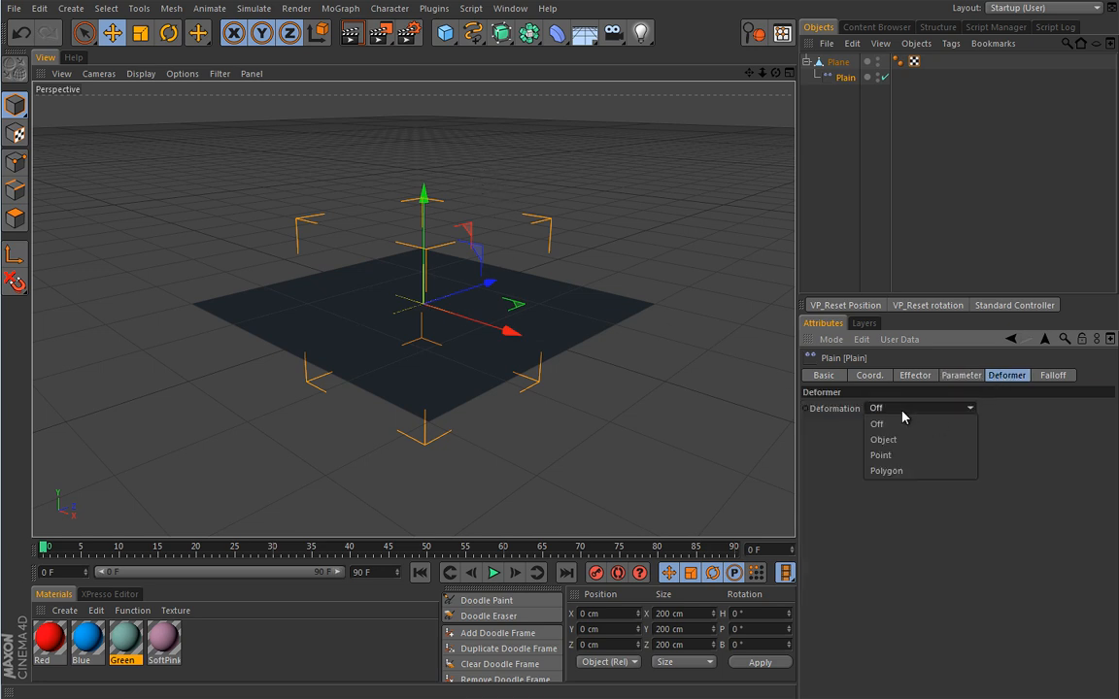
click(879, 437)
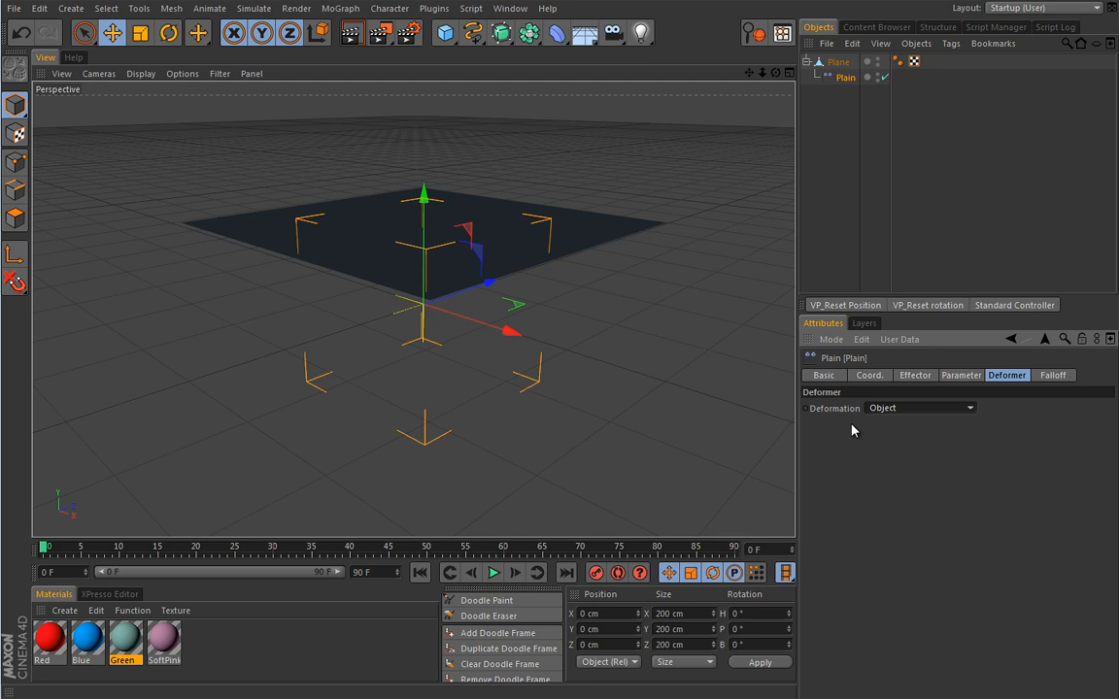
- Switch the perspective view's display to Gouraud Shading (Lines) so the plane's mesh can be inspected
click(141, 74)
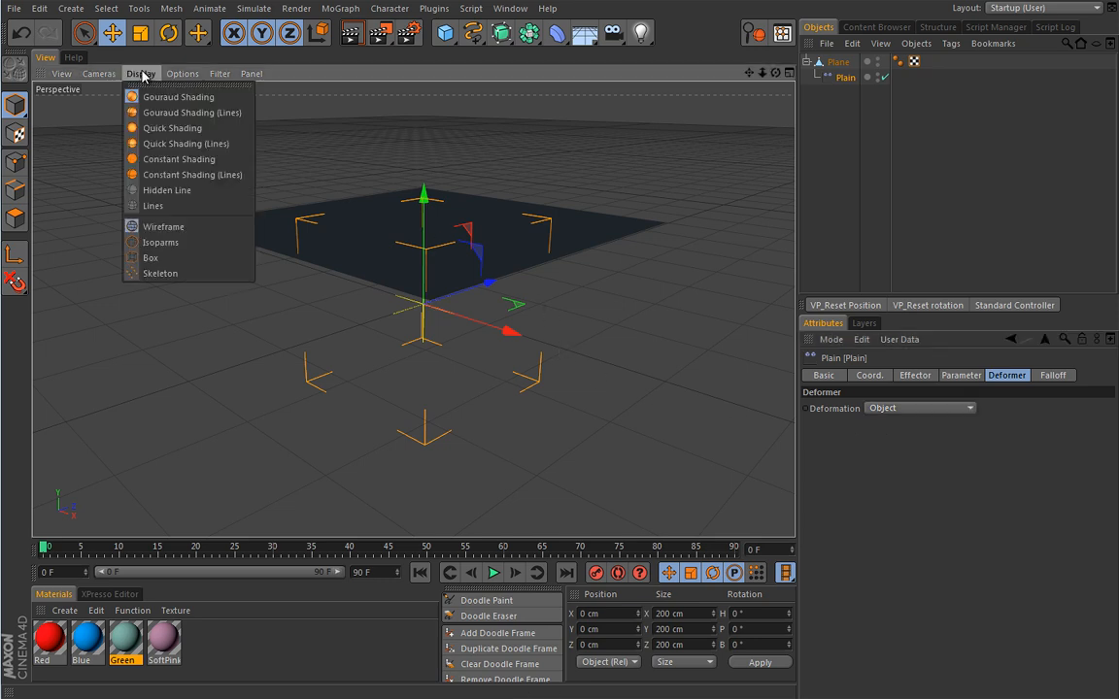
click(162, 112)
alt+drag(305, 302, 300, 377)
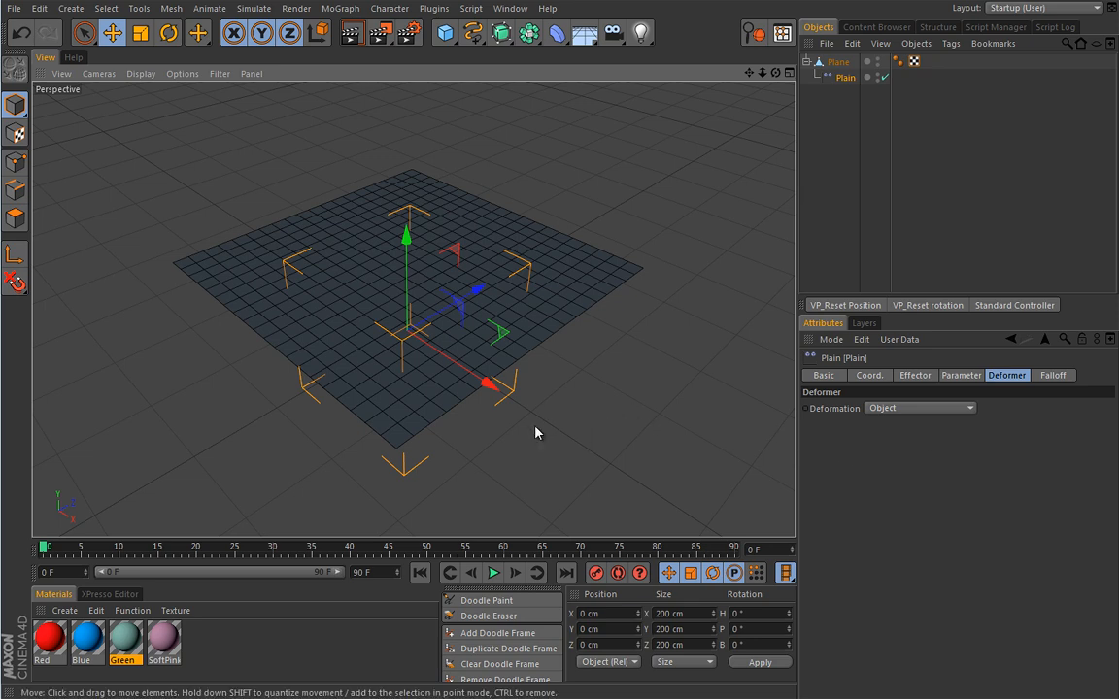
alt+drag(516, 455, 513, 427)
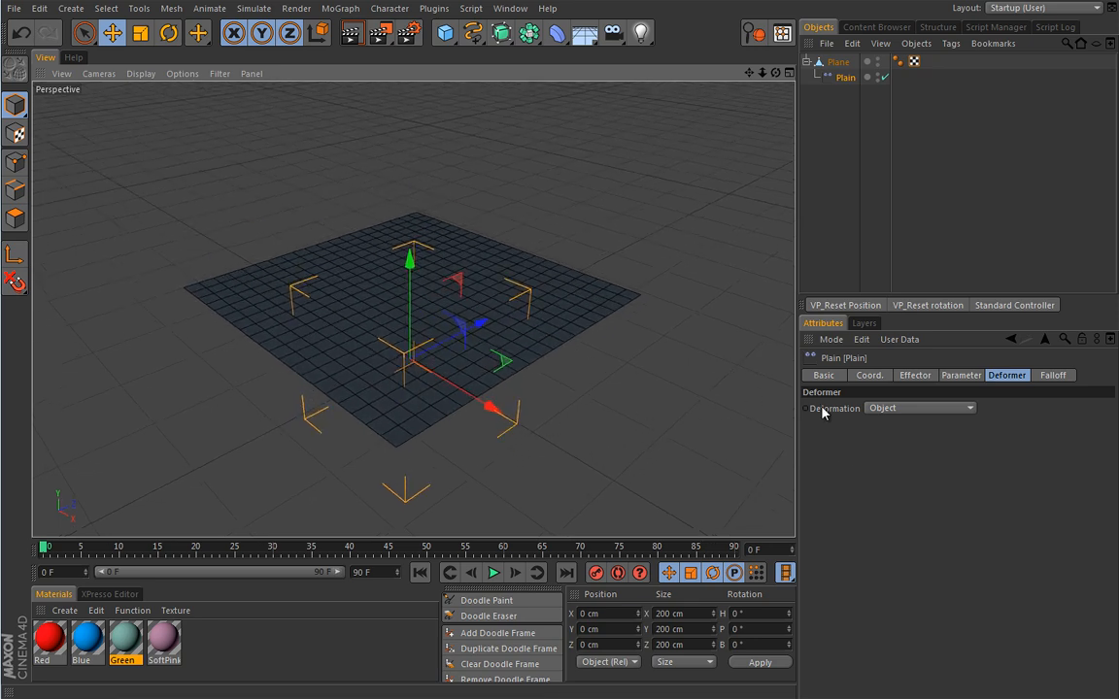
- Set the Plain effector's deformation mode to Polygon and inspect the plane from a lower angle
click(904, 410)
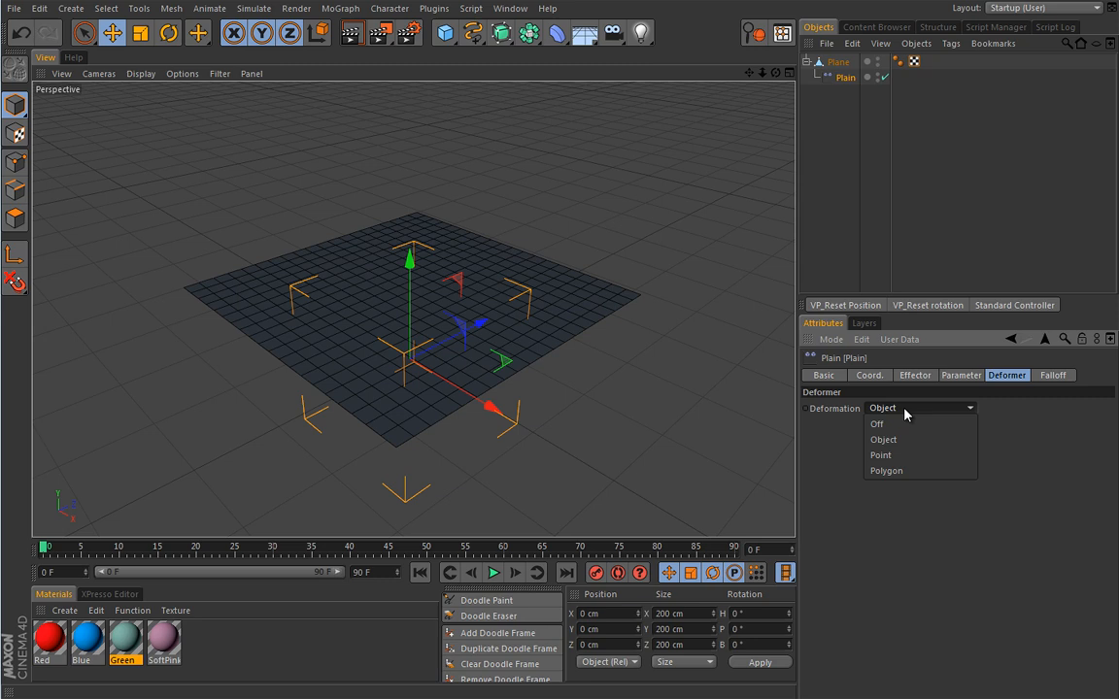
click(894, 472)
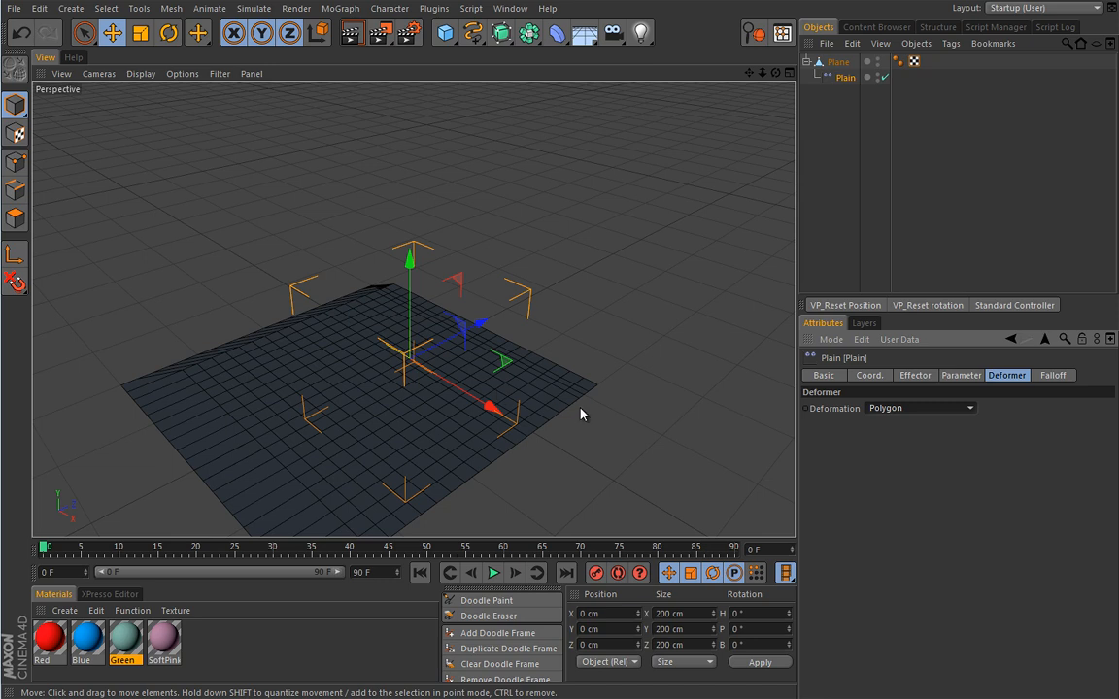
alt+drag(600, 442, 525, 384)
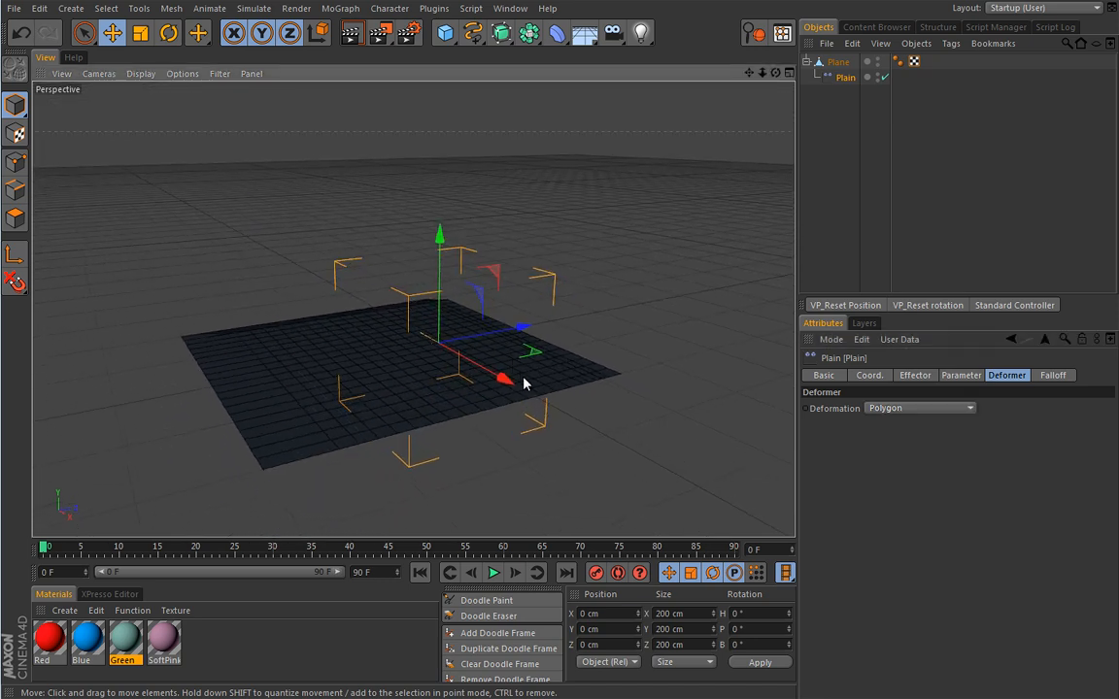
- Set the Plain effector's deformation mode to Point
click(899, 409)
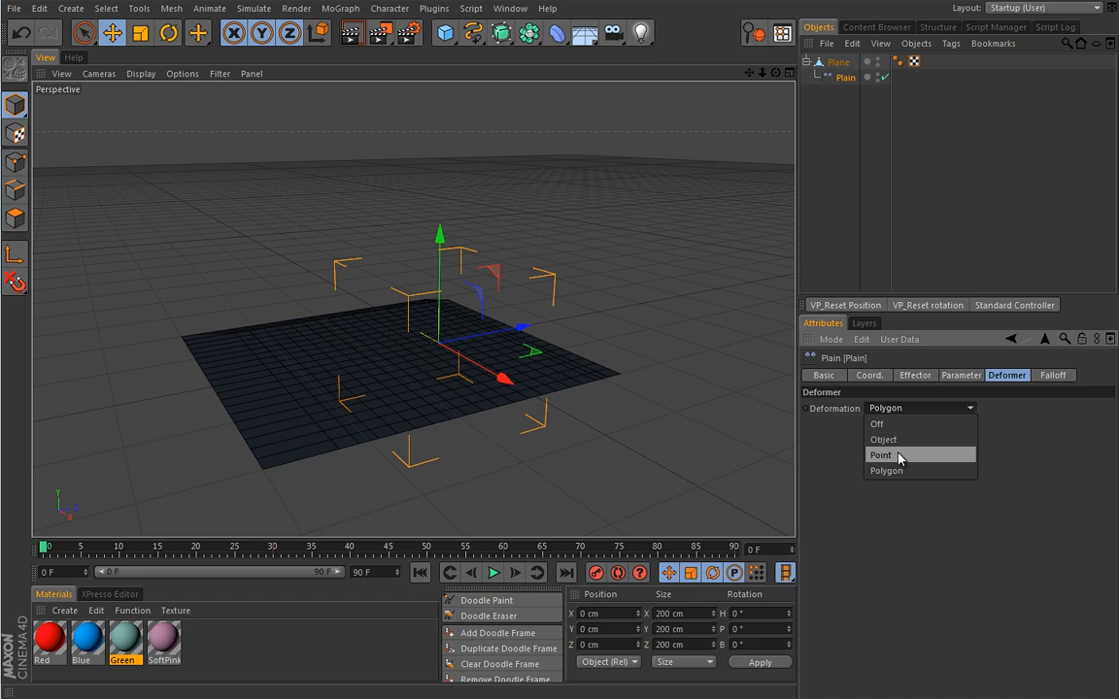
click(899, 456)
alt+drag(427, 387, 485, 340)
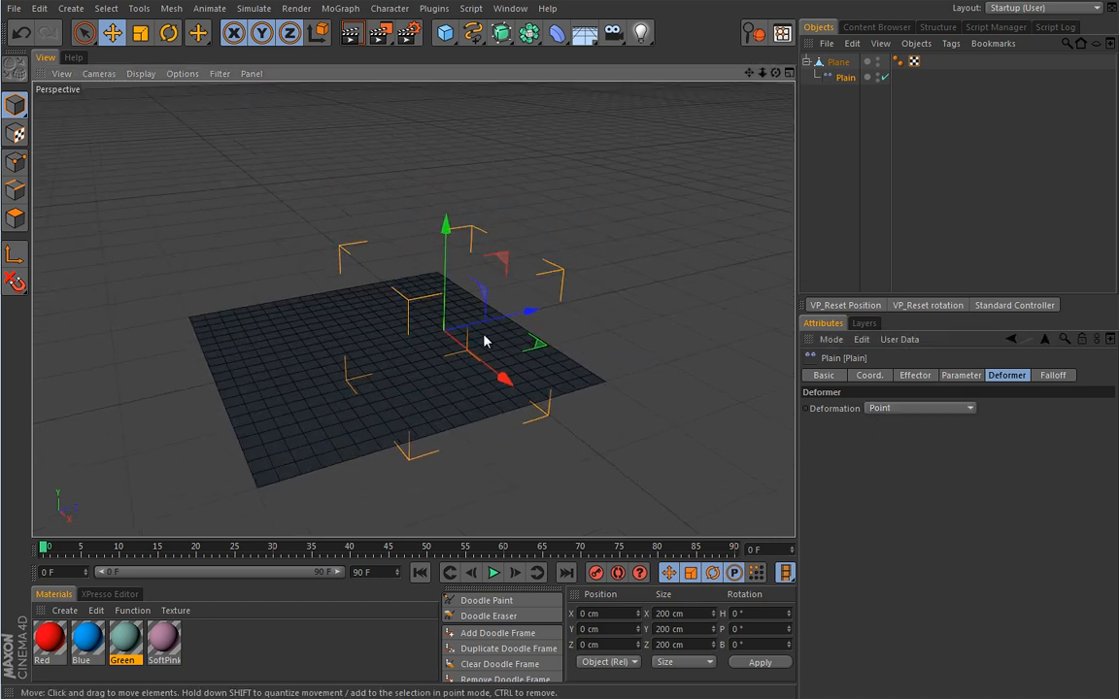
- Set the Plain effector's transform space to Object and inspect the plane from a low angle
click(911, 375)
click(956, 375)
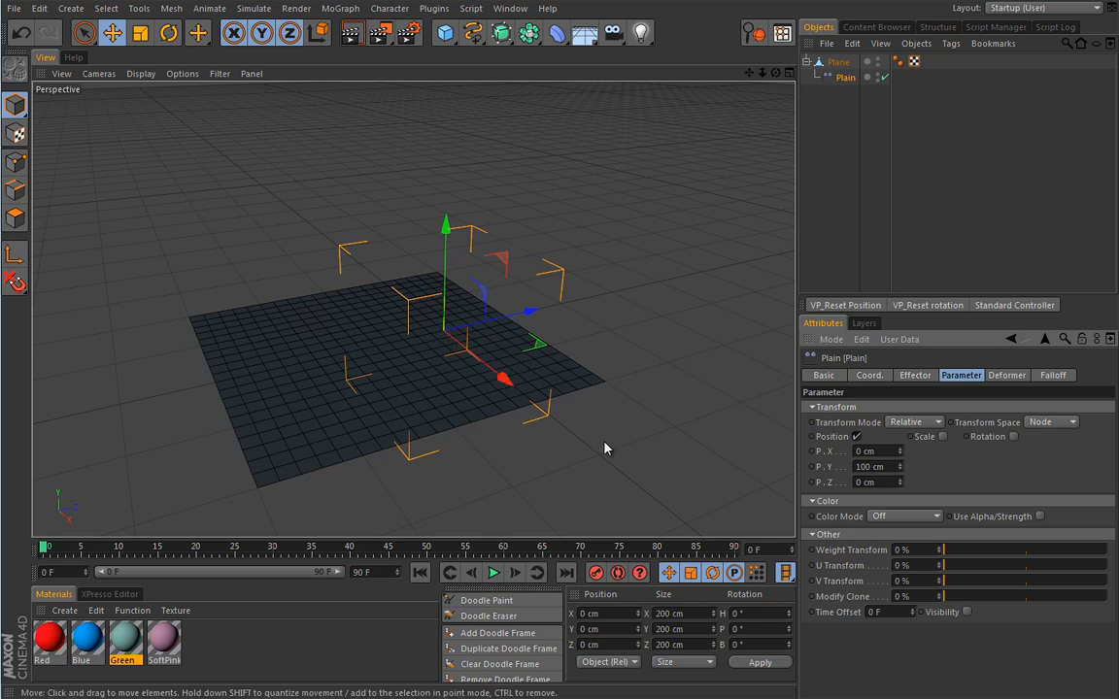
click(1071, 422)
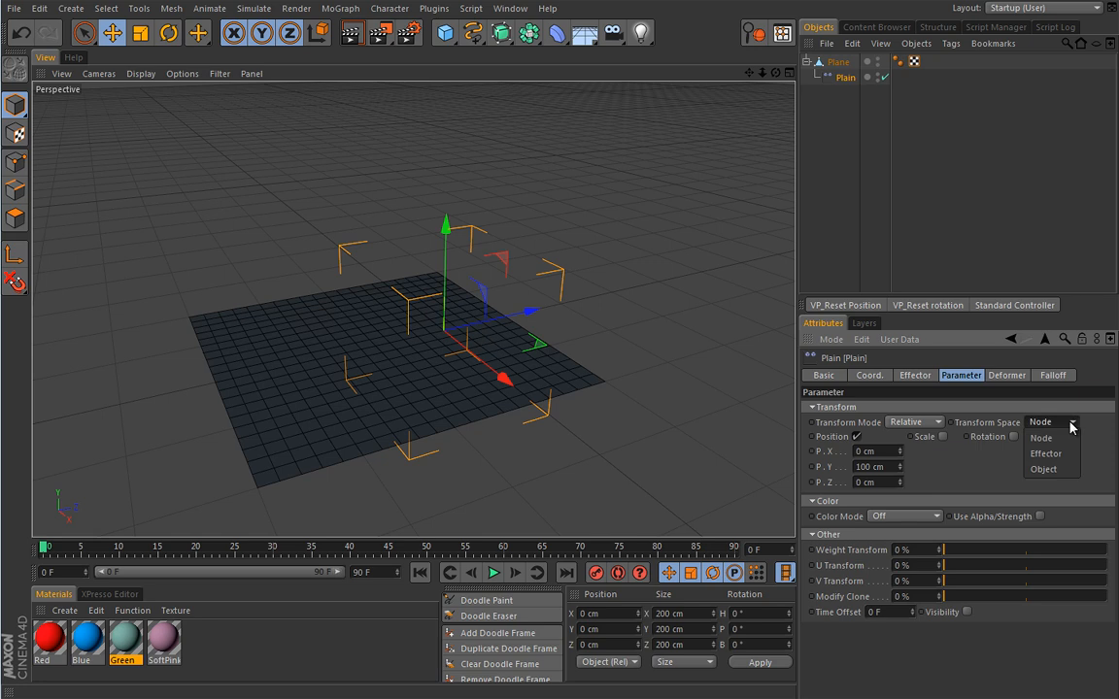
click(1045, 470)
alt+drag(555, 405, 487, 355)
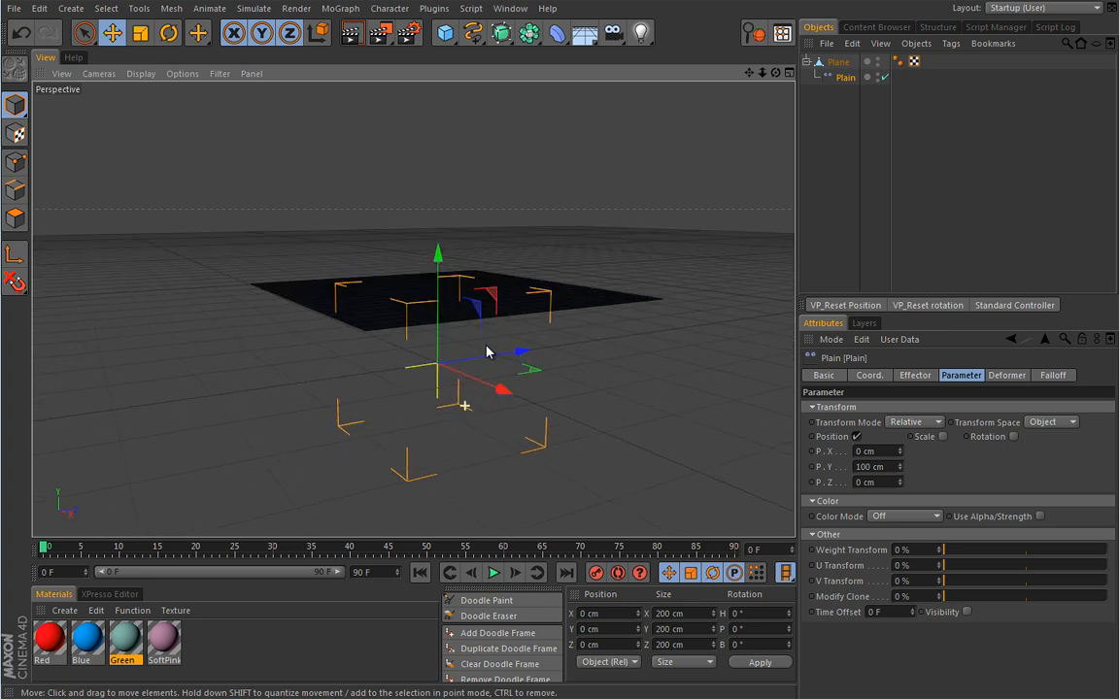
- Try out a different P.Y offset, undo it, and set the transform space back to Node
drag(901, 470, 819, 420)
key(ctrl+z)
click(1052, 422)
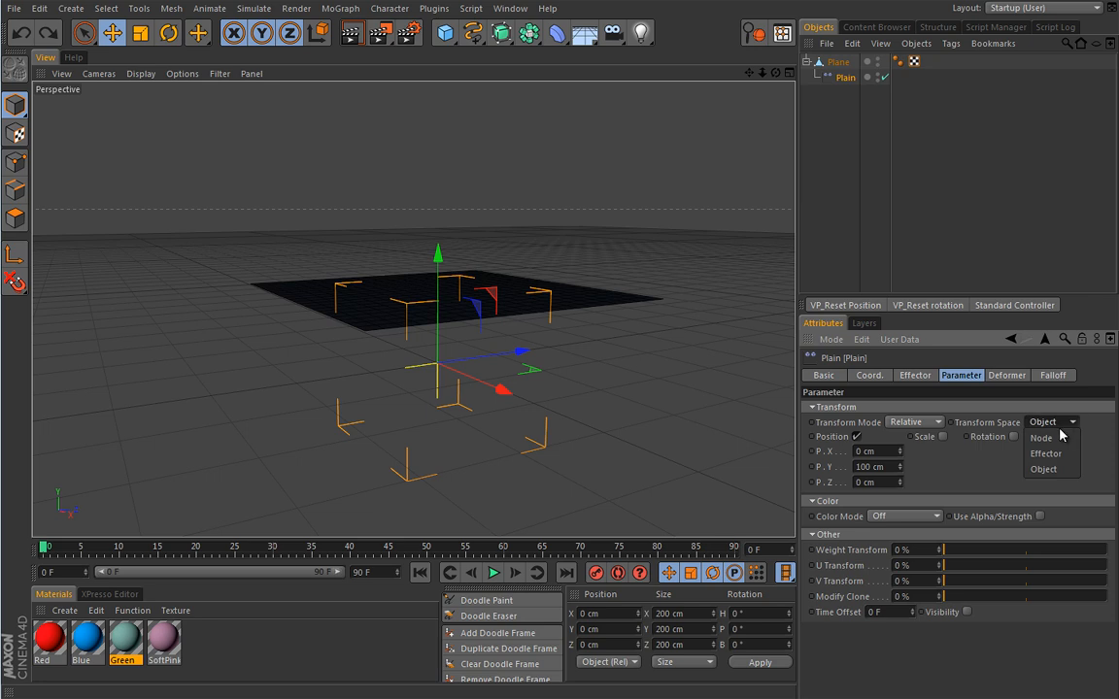
click(1057, 440)
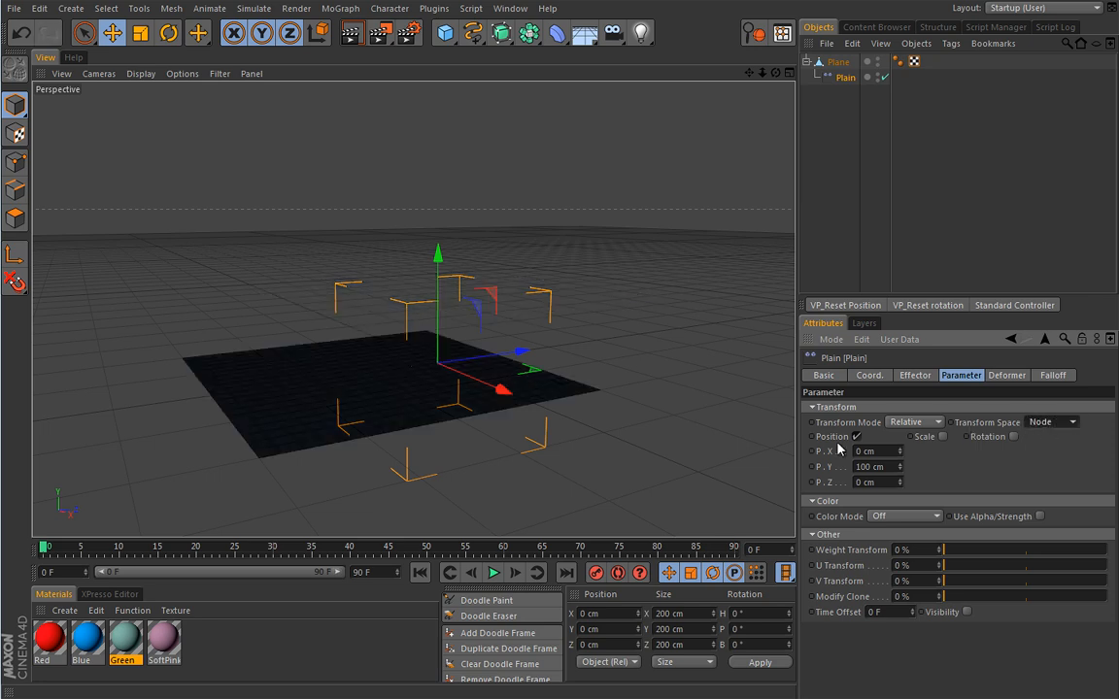
- Set the Plain effector's position offset to 0 cm in P.Y and 100 cm in P.Z
double_click(893, 467)
text(0)
key(Return)
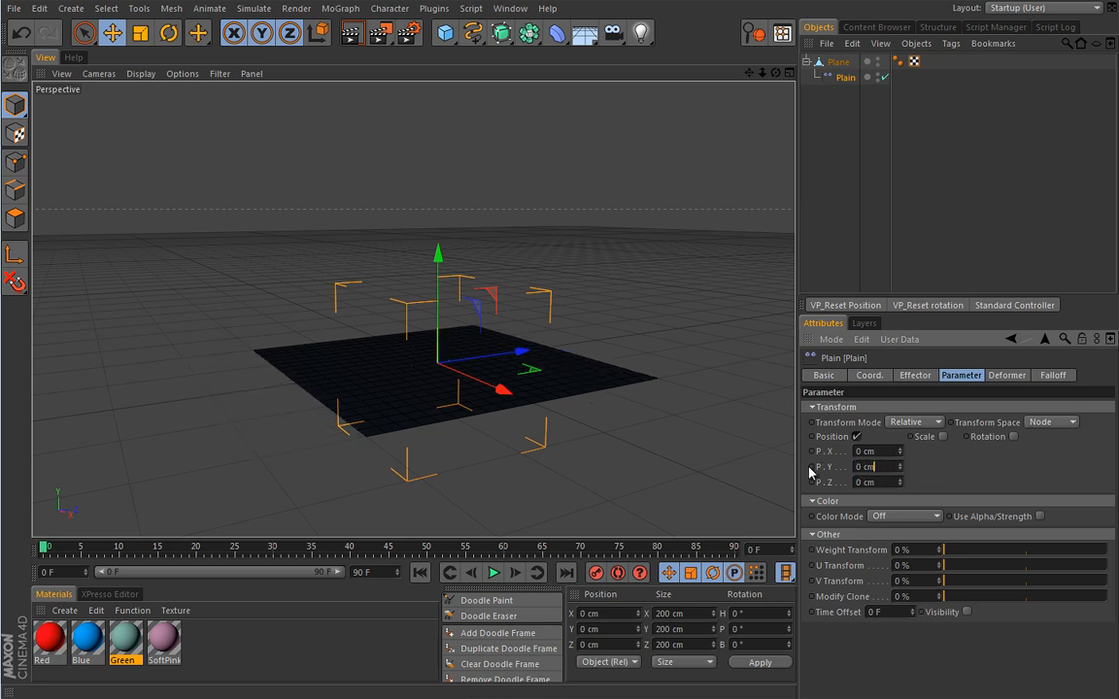
drag(901, 483, 902, 463)
double_click(888, 481)
text(10)
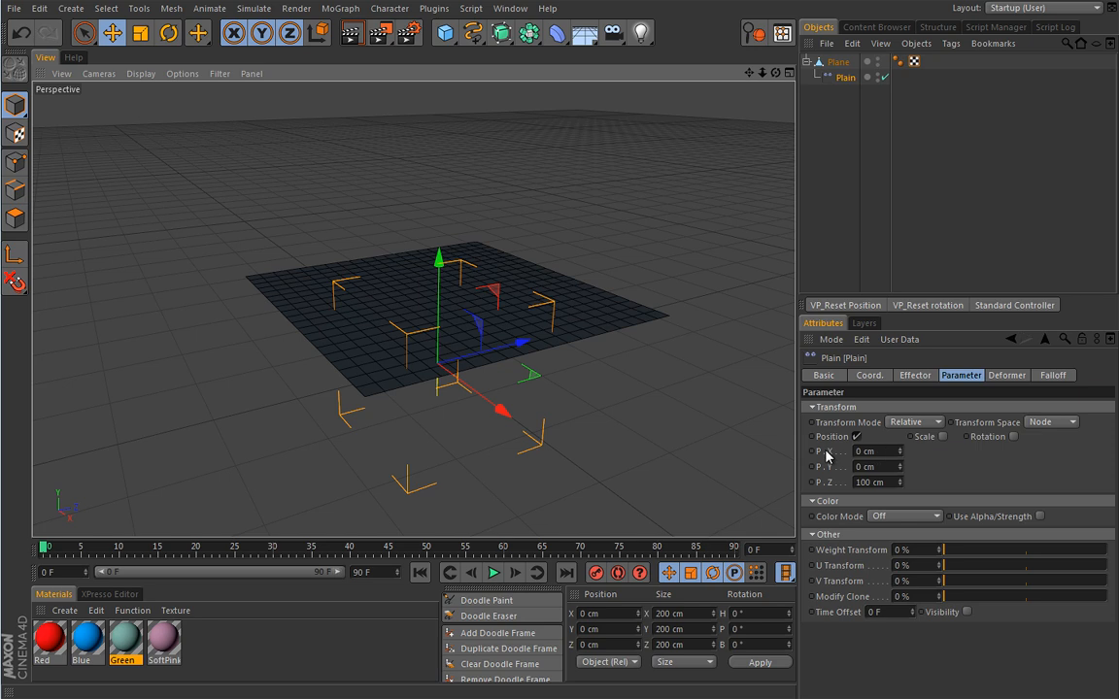
alt+drag(599, 413, 604, 376)
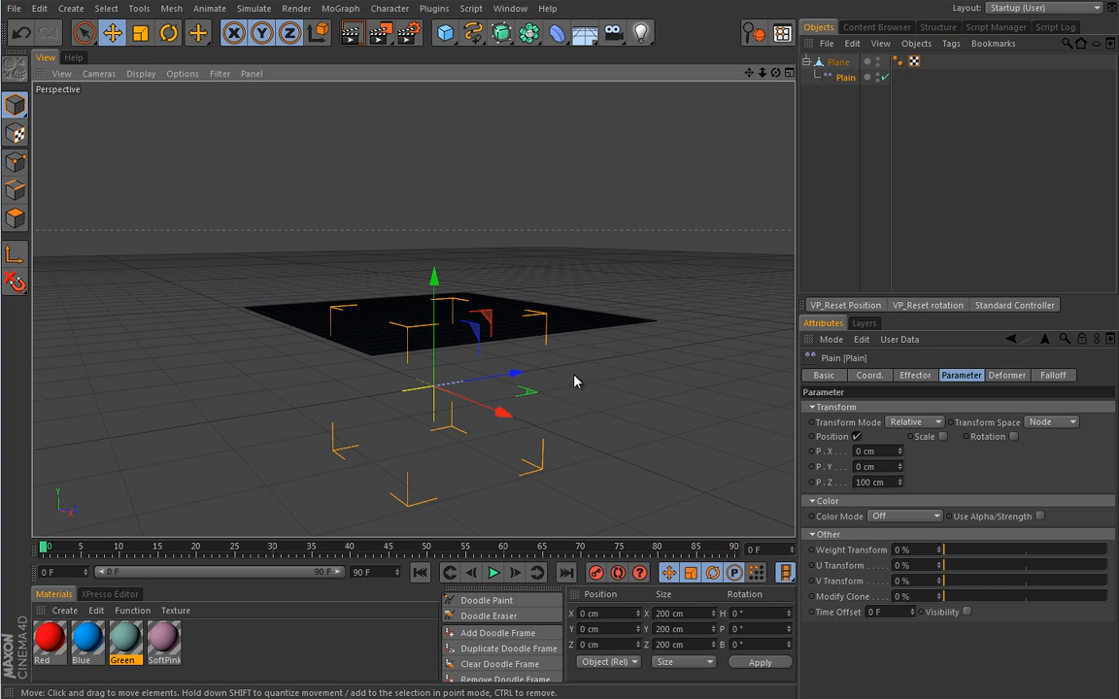
alt+drag(571, 378, 572, 405)
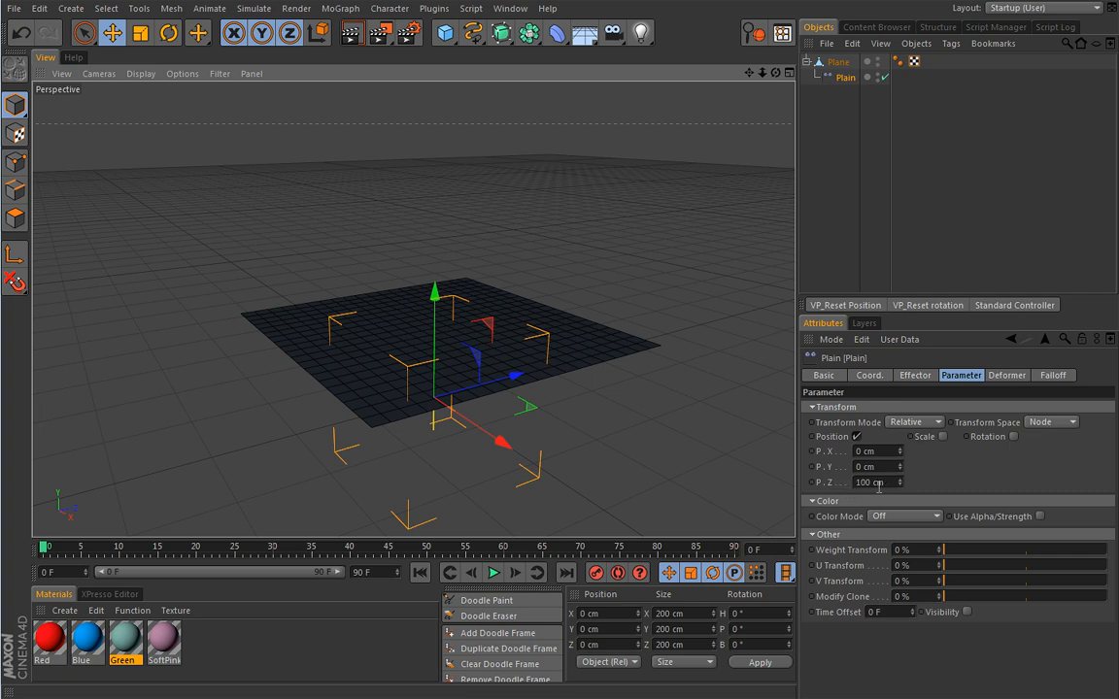
- Set the Plain effector's falloff shape to Box
click(1001, 376)
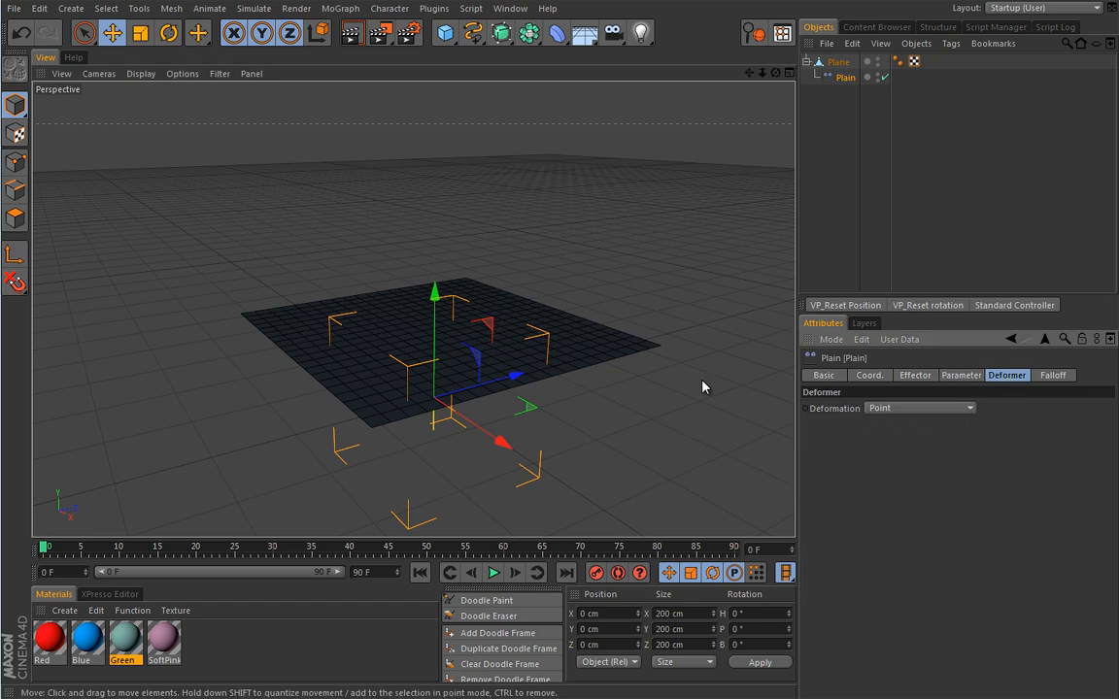
click(1057, 376)
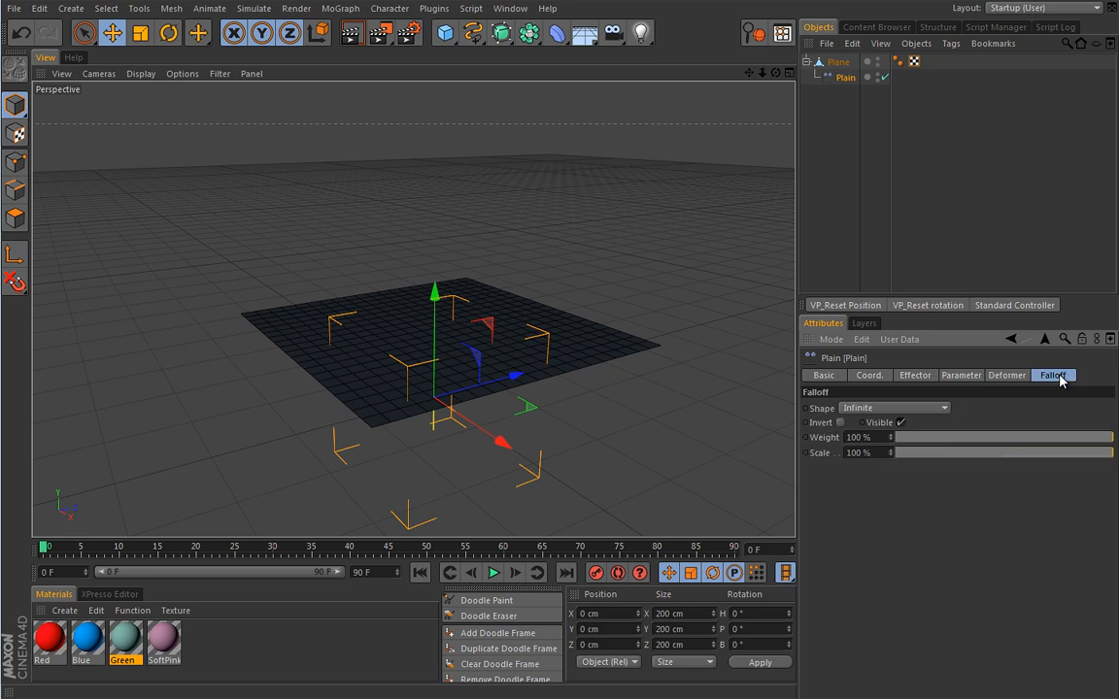
click(868, 409)
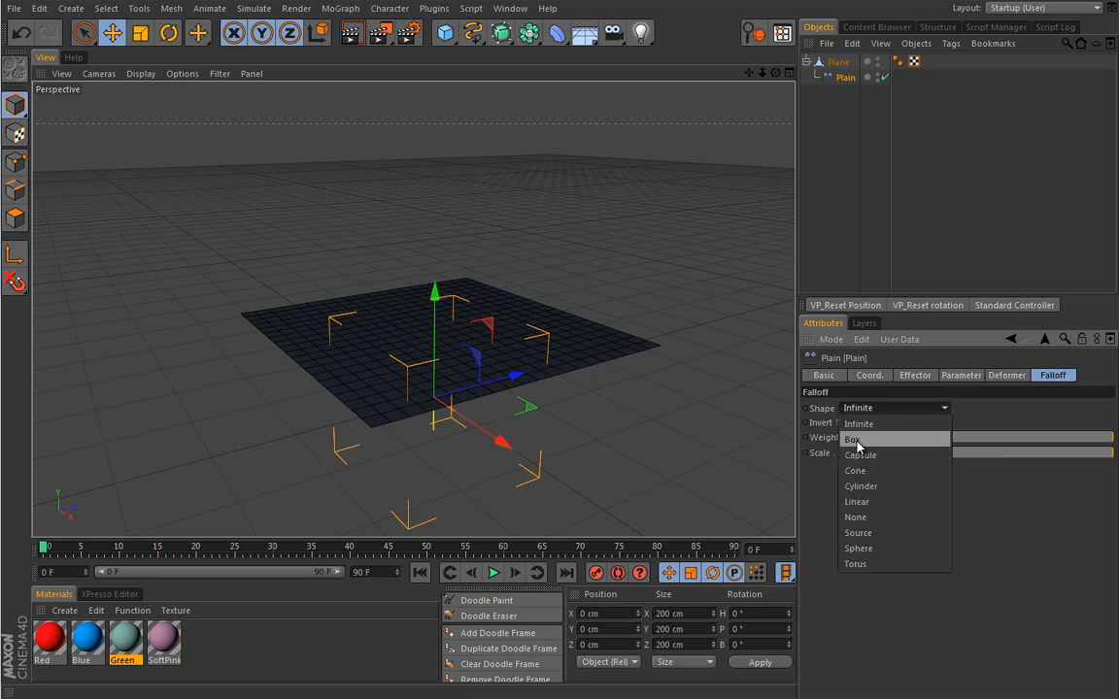
click(854, 440)
alt+drag(661, 449, 462, 412)
alt+right_drag(463, 411, 533, 396)
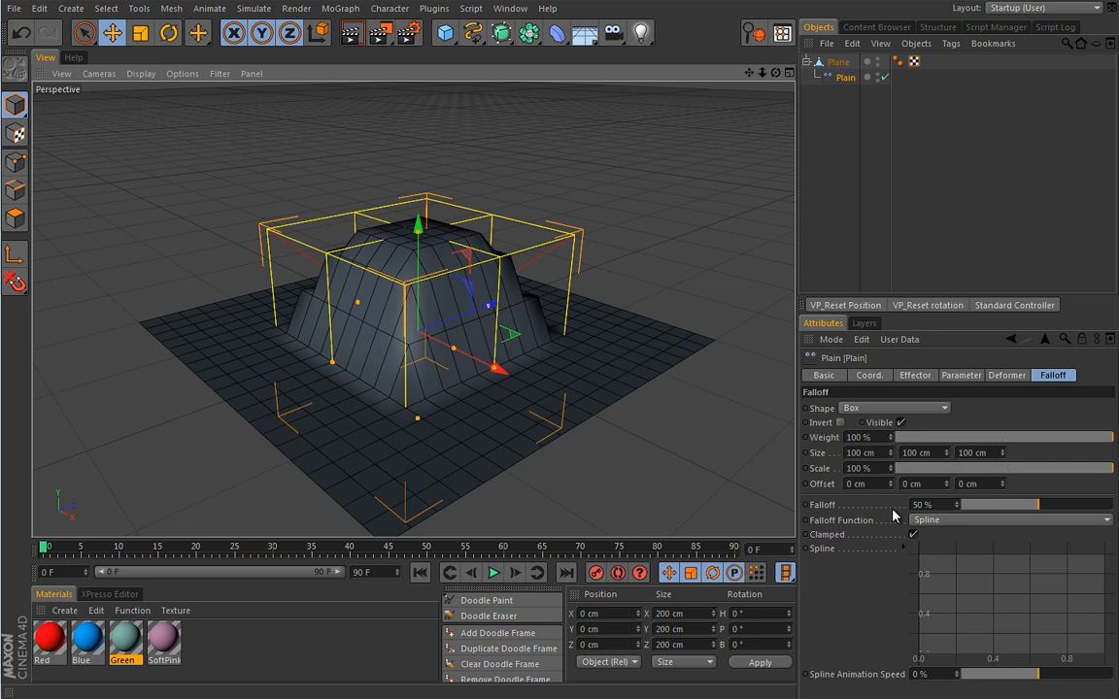
- Try the box falloff at 0% and then at 100% to compare the deformation
click(1041, 505)
drag(1040, 505, 950, 518)
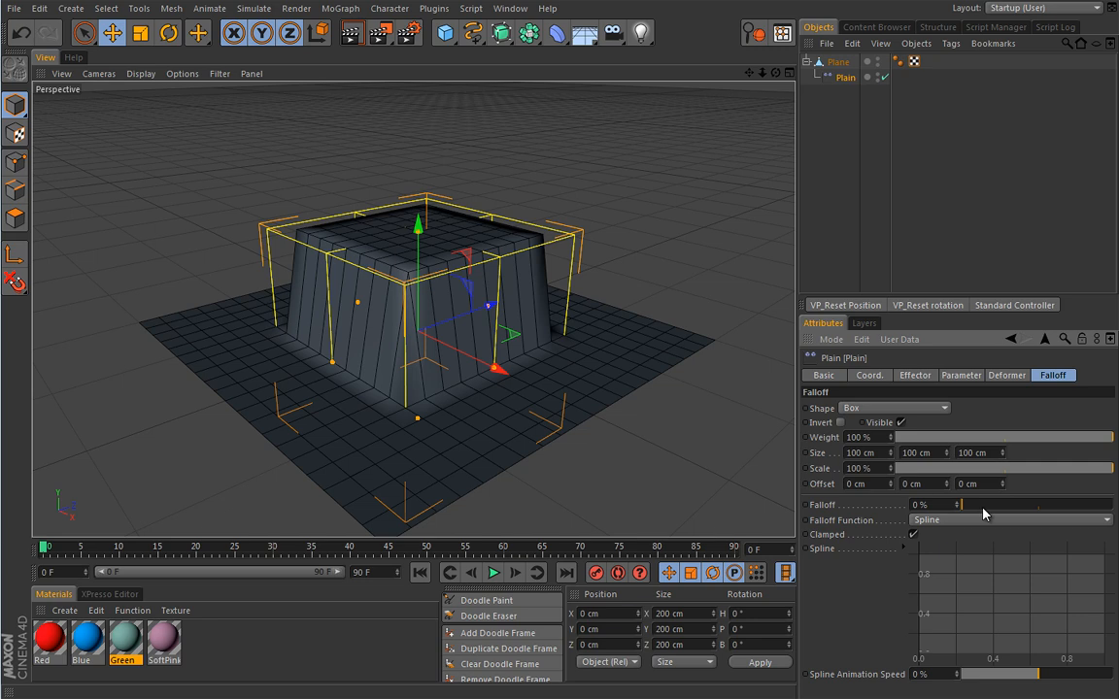
drag(966, 510, 1114, 507)
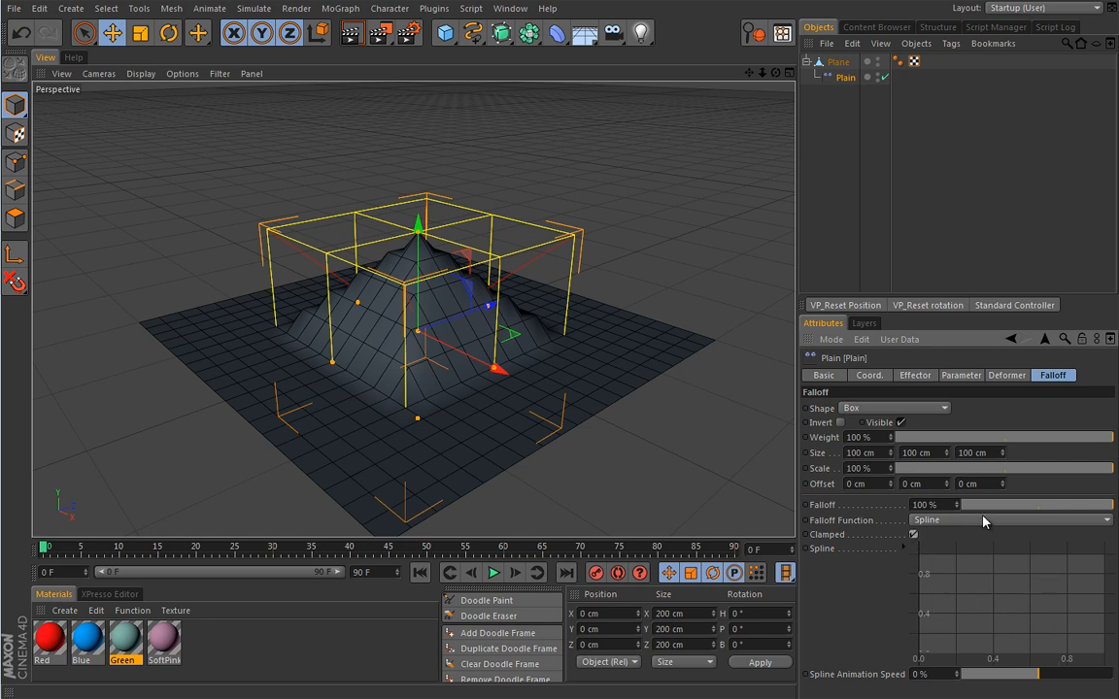
- Replace the falloff spline with a V-shaped curve, turn Clamped off and inspect the plane from a higher angle
right_click(979, 583)
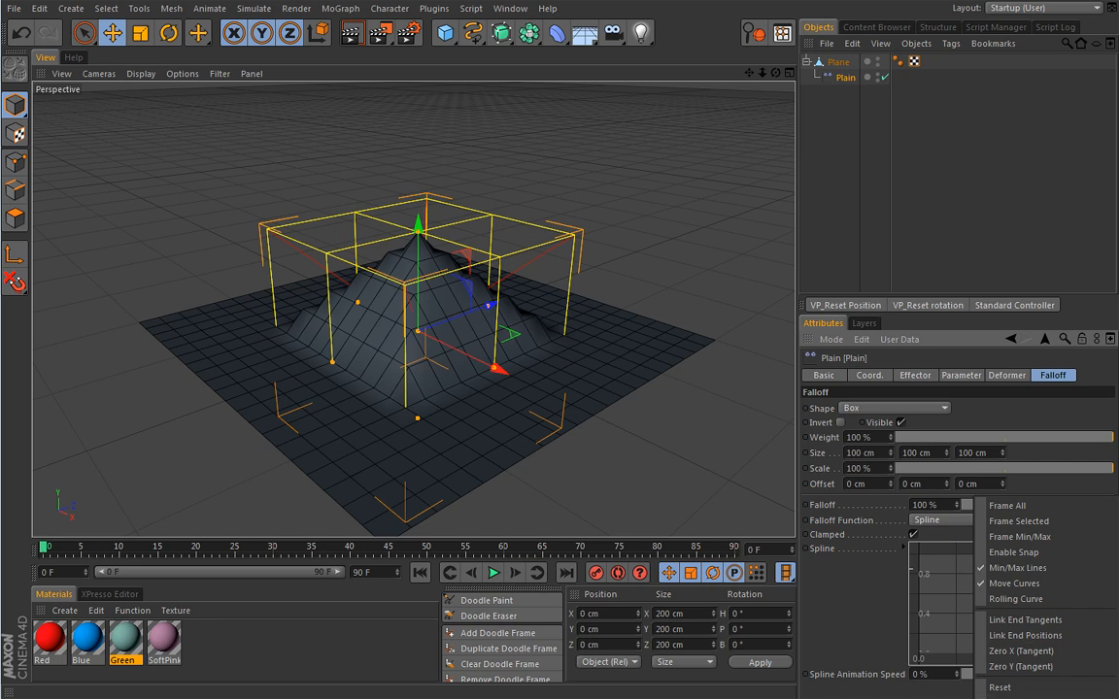
click(1005, 698)
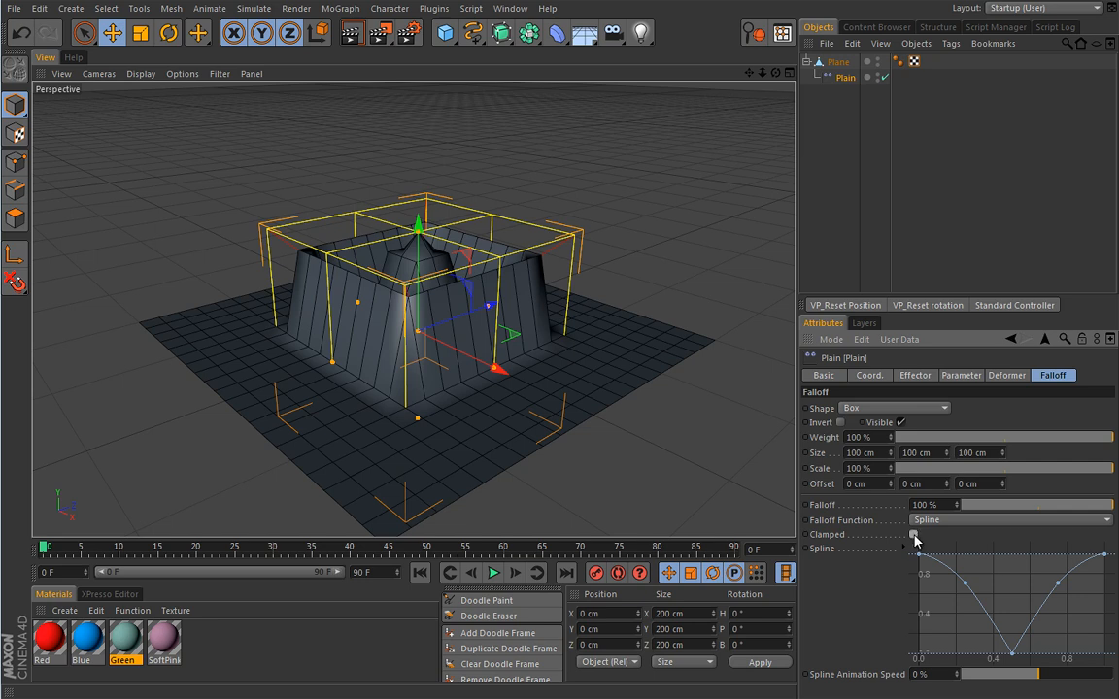
alt+drag(379, 364, 350, 413)
- Set the falloff to 95% and toggle Clamped to compare its effect on the deformed plane
drag(1094, 497, 1074, 512)
click(913, 536)
click(916, 537)
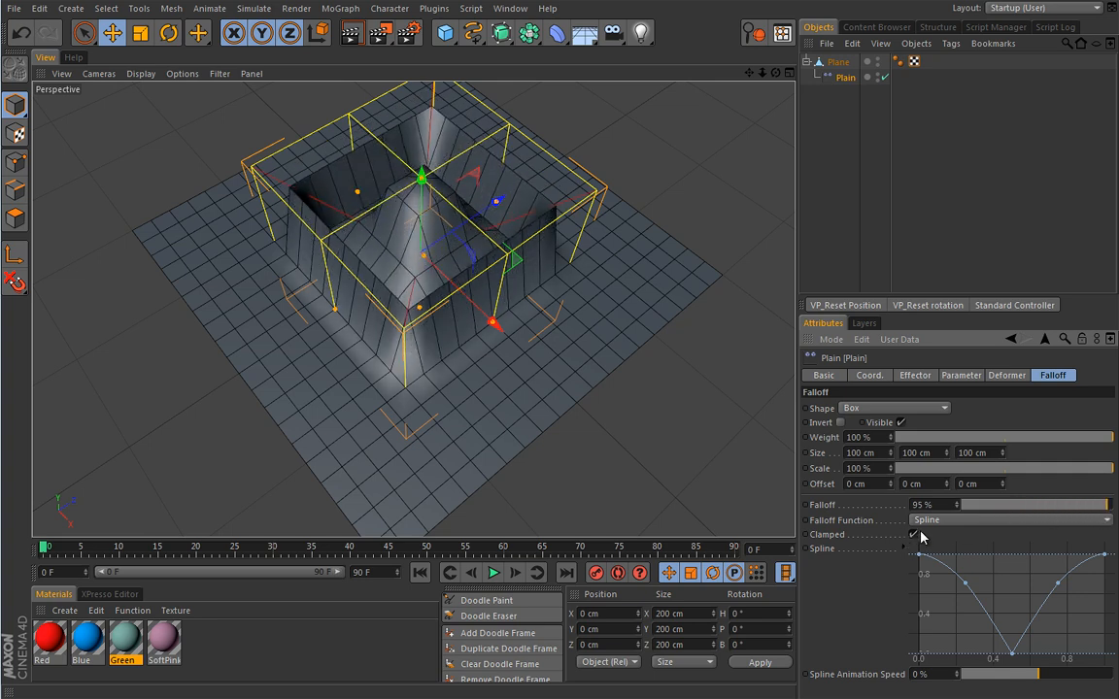
- Reset the falloff spline to a straight line, with the falloff at 50% and Clamped off
drag(1107, 510, 1041, 518)
click(914, 536)
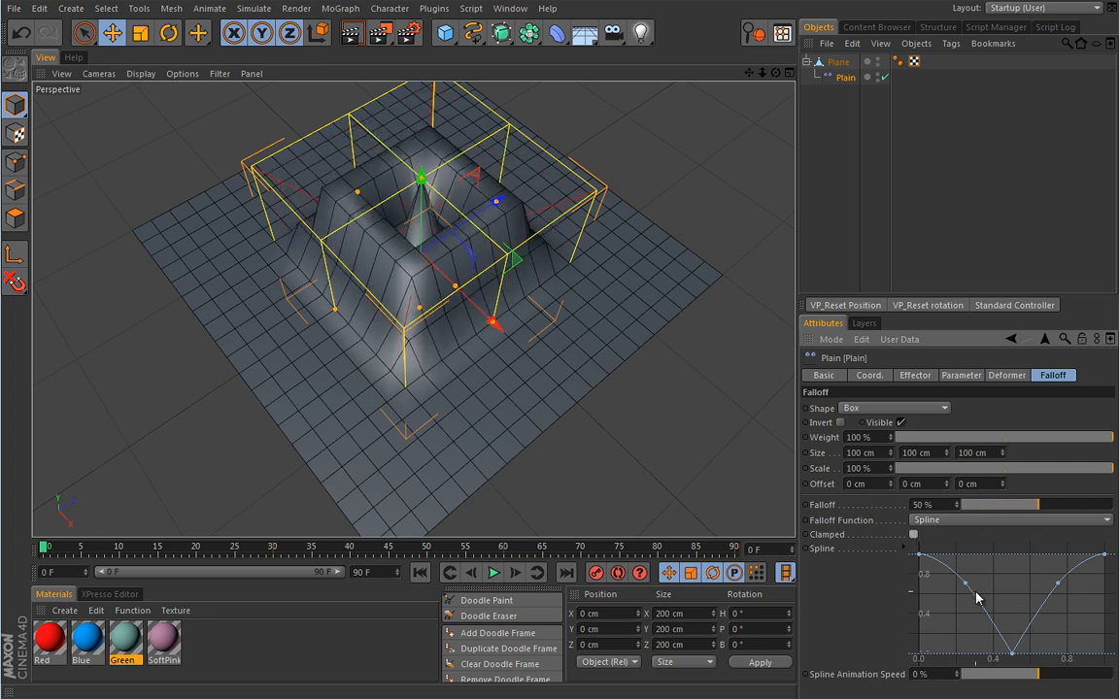
right_click(970, 593)
click(1010, 689)
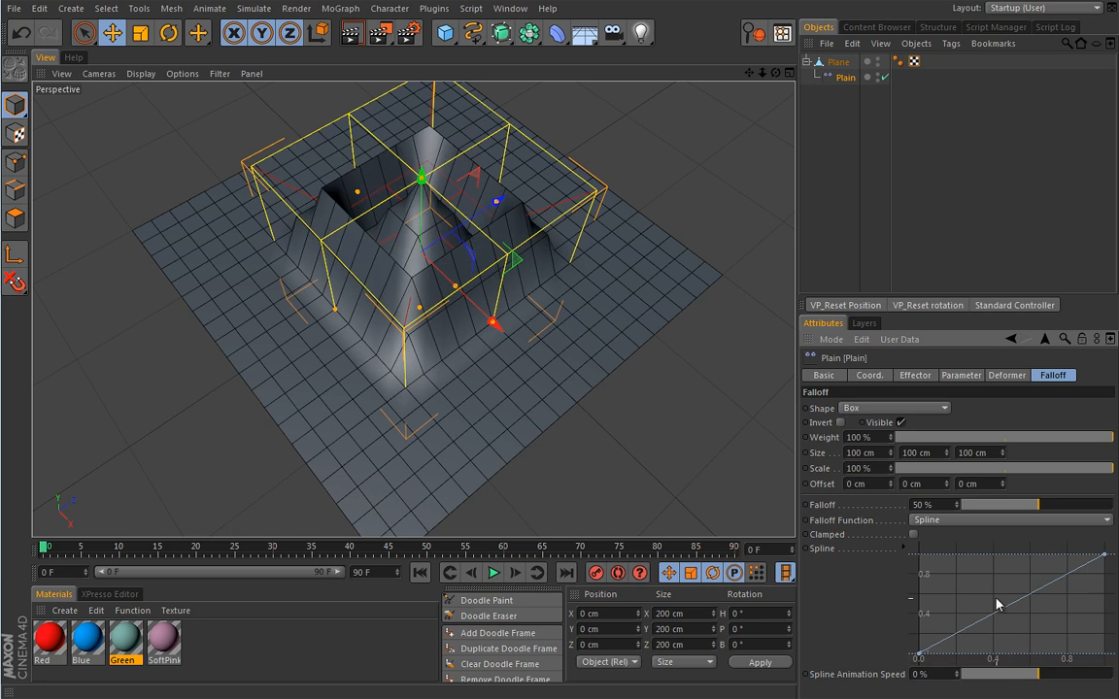
- Set the Plain effector's P.Z position offset to -100 cm
alt+drag(635, 464, 625, 401)
click(915, 376)
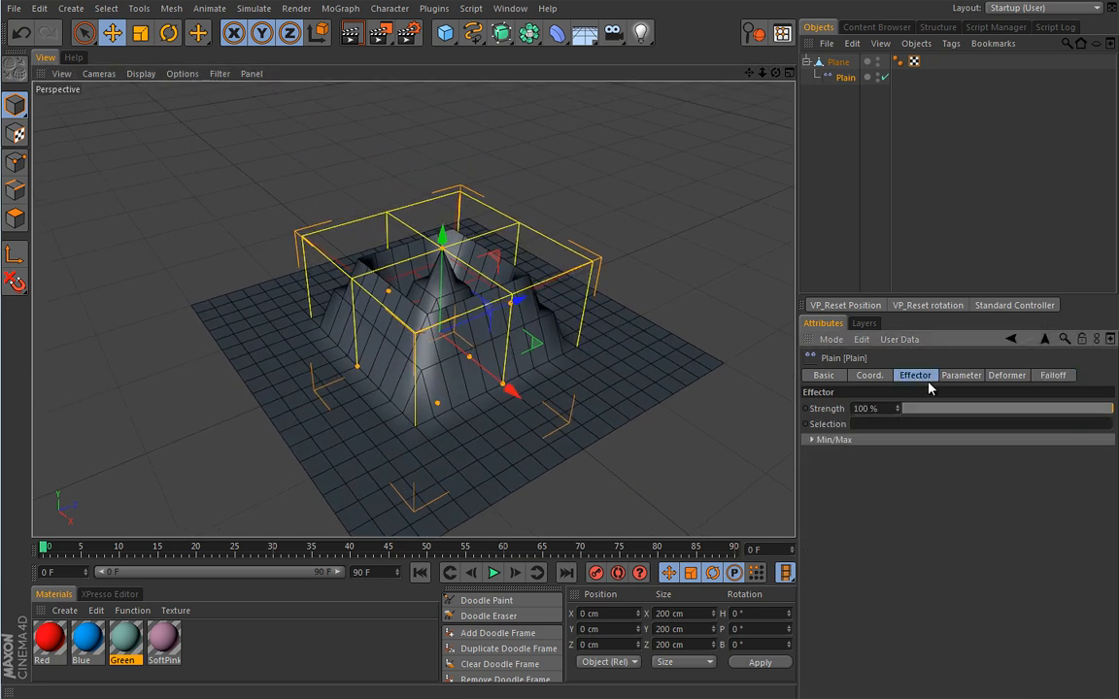
click(960, 376)
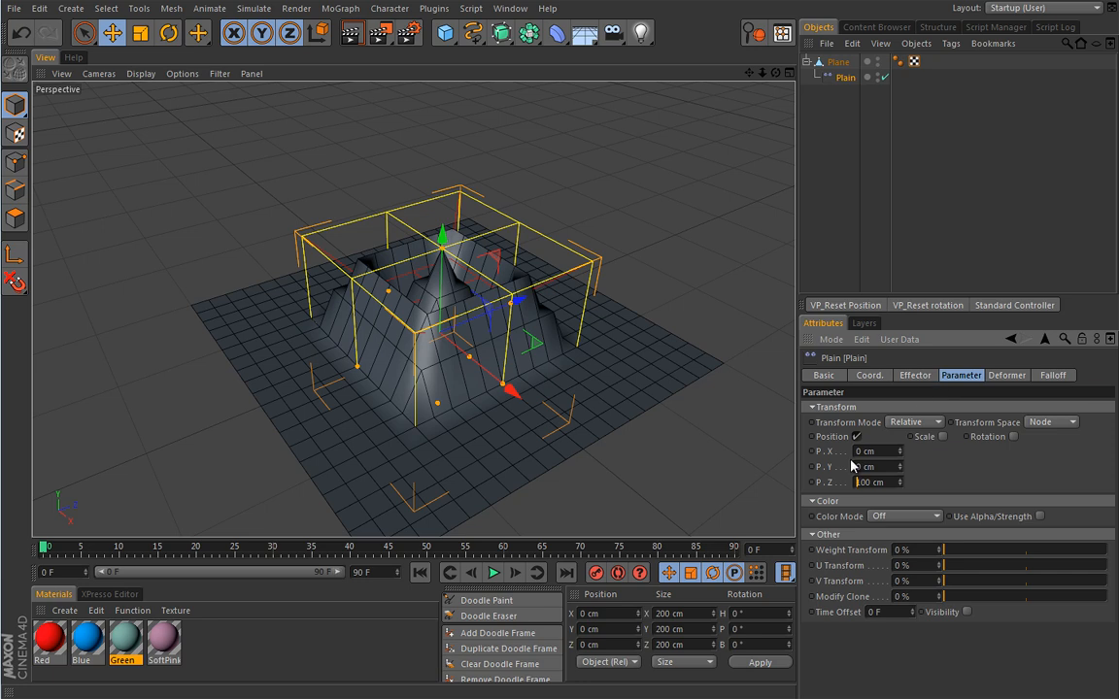
key(Return)
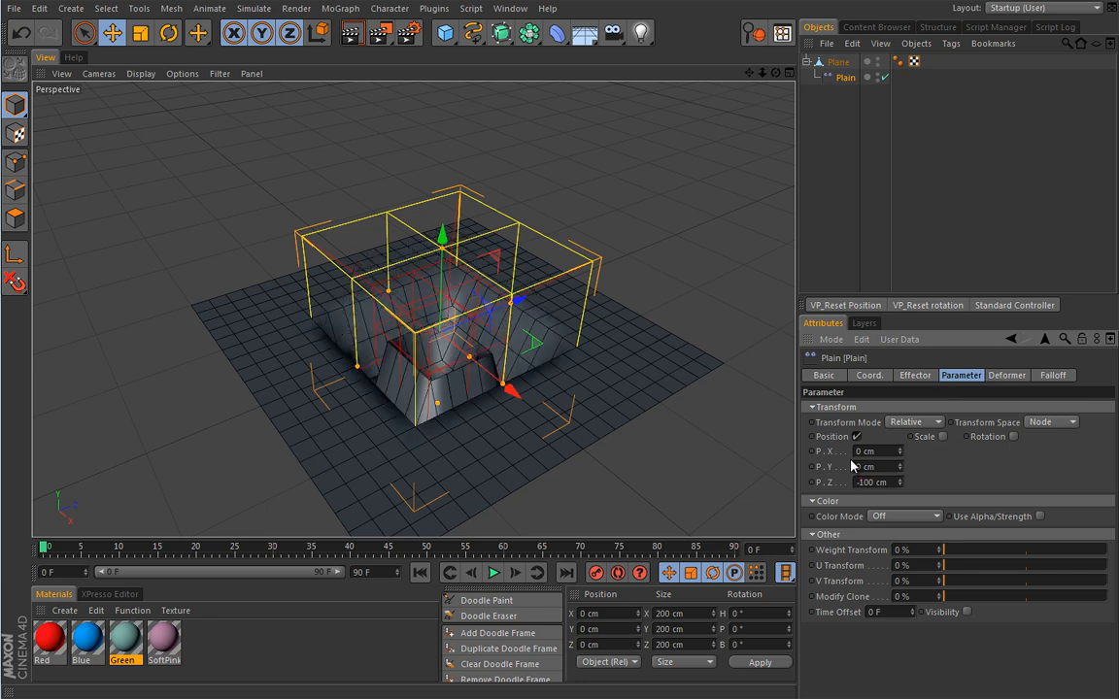
- Turn Clamped back on for the falloff and try raising the end point of the falloff spline
click(1053, 376)
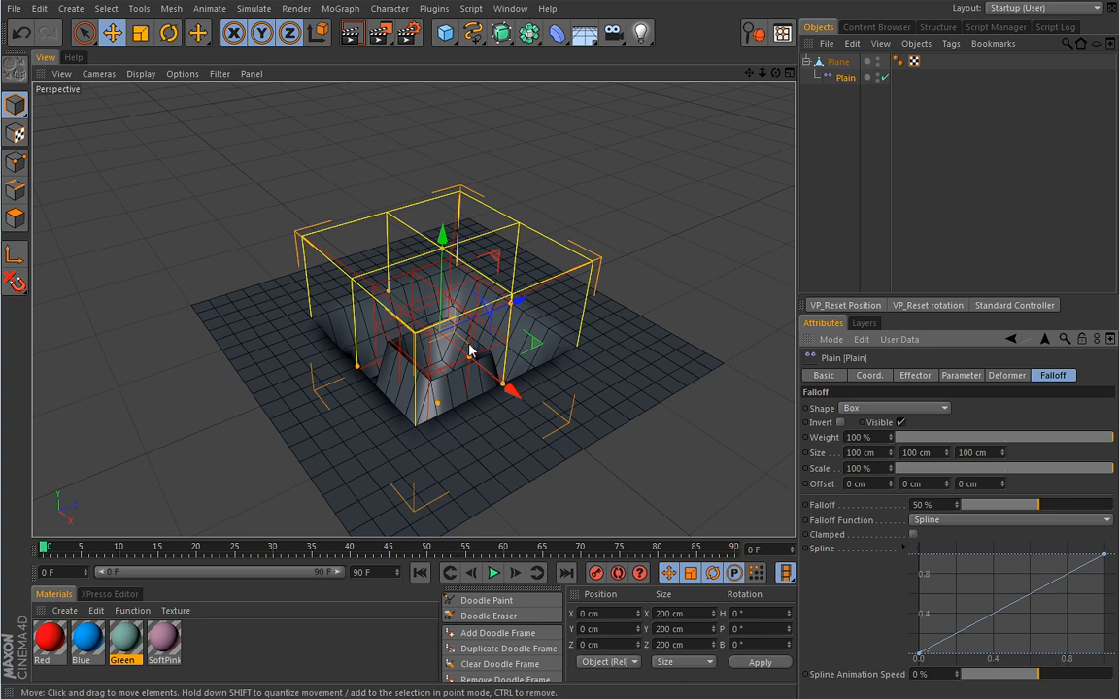
click(913, 535)
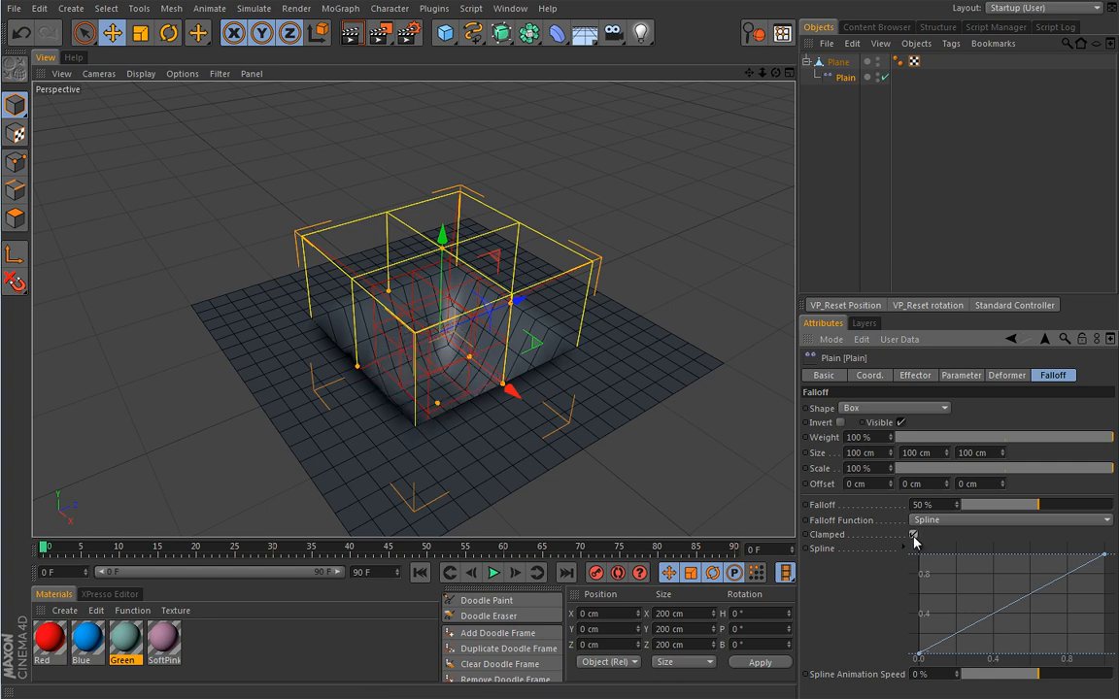
scroll(514, 408, down, 3)
alt+drag(513, 408, 527, 447)
drag(1105, 555, 1104, 529)
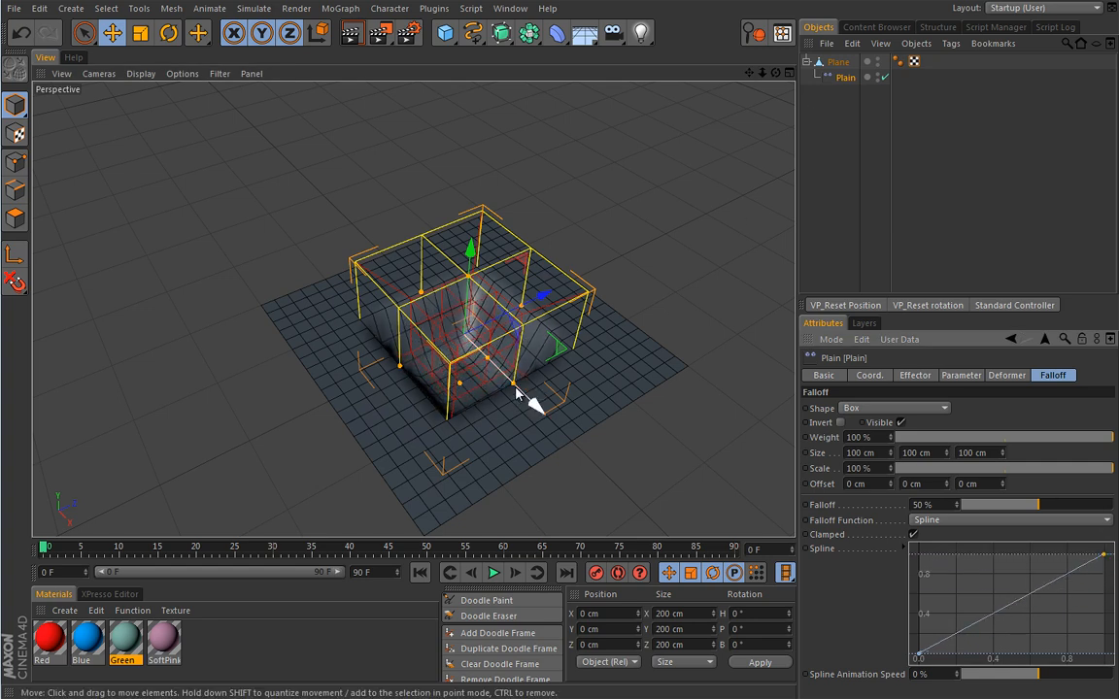
- Narrow the falloff box to about 43 cm in Z and move the effector about 132 cm along X
mouse_move(532, 405)
mouse_down()
mouse_move(594, 457)
mouse_move(515, 392)
mouse_up()
drag(506, 293, 594, 462)
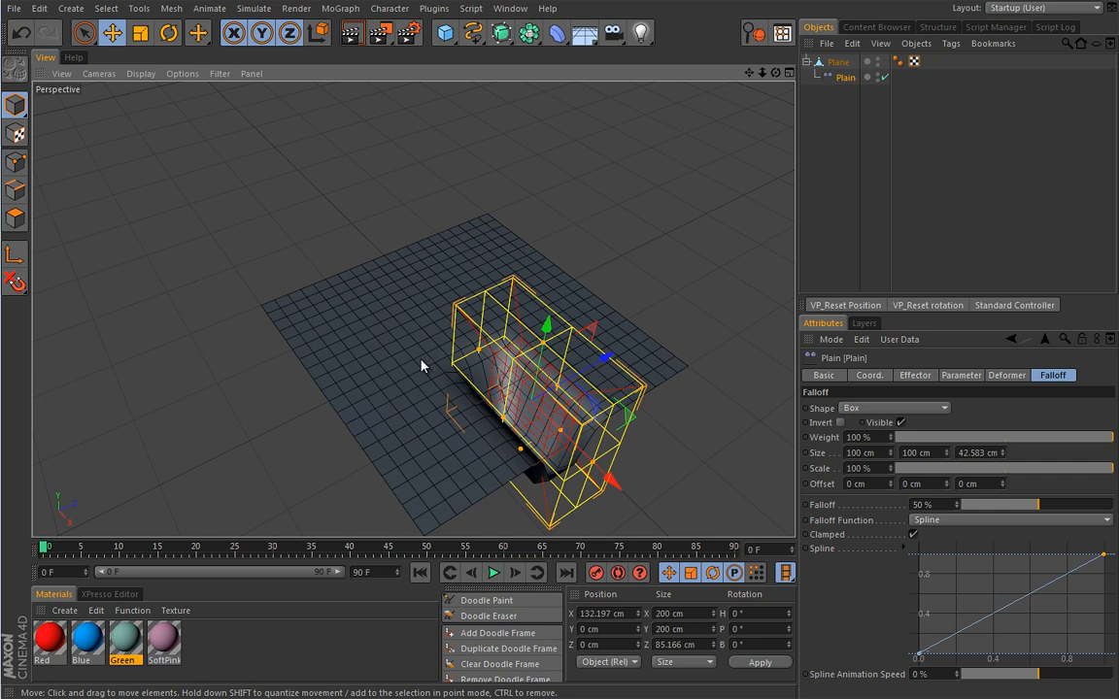
click(946, 408)
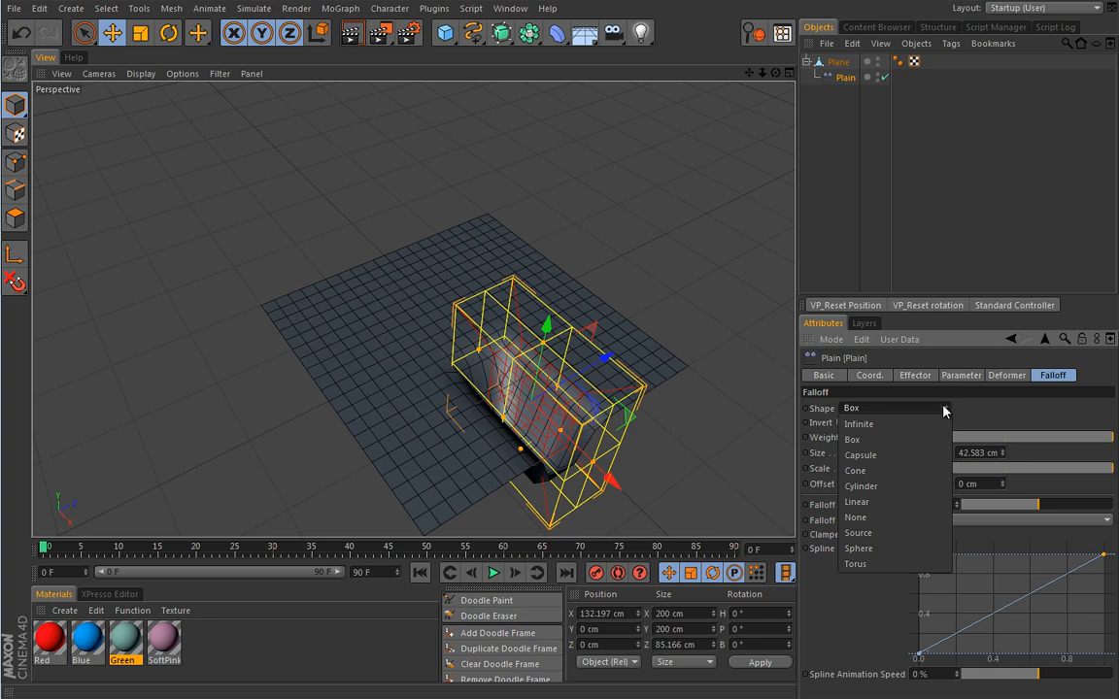
click(949, 391)
- Delete the plane together with its Plain effector
alt+middle_drag(503, 363, 471, 309)
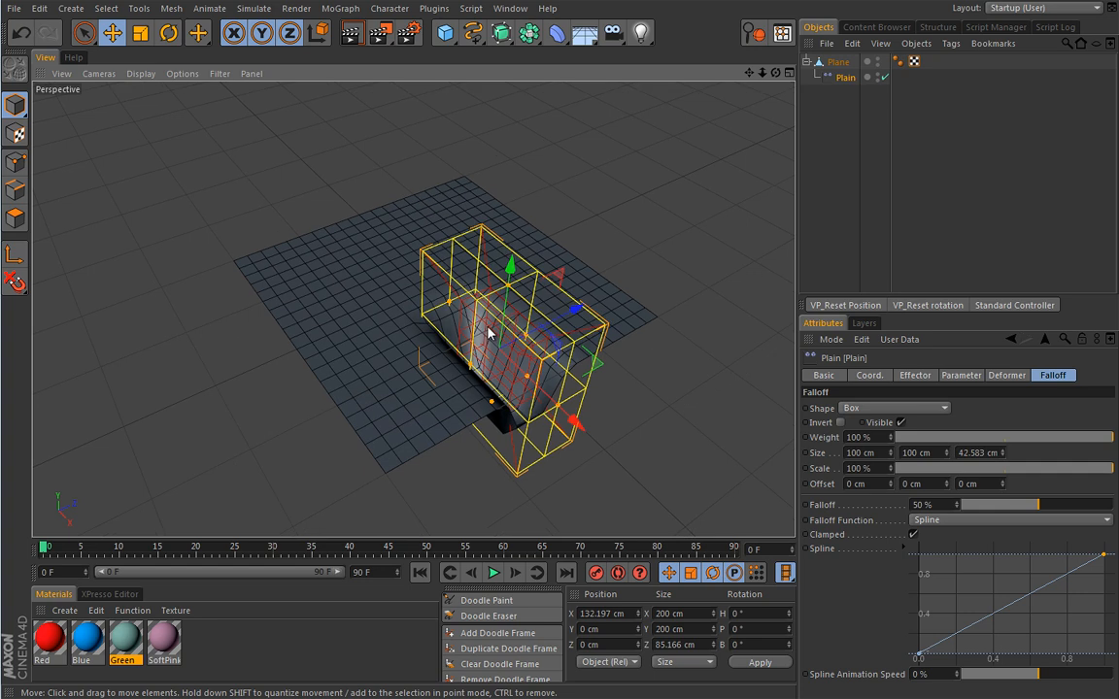
click(840, 64)
key(Delete)
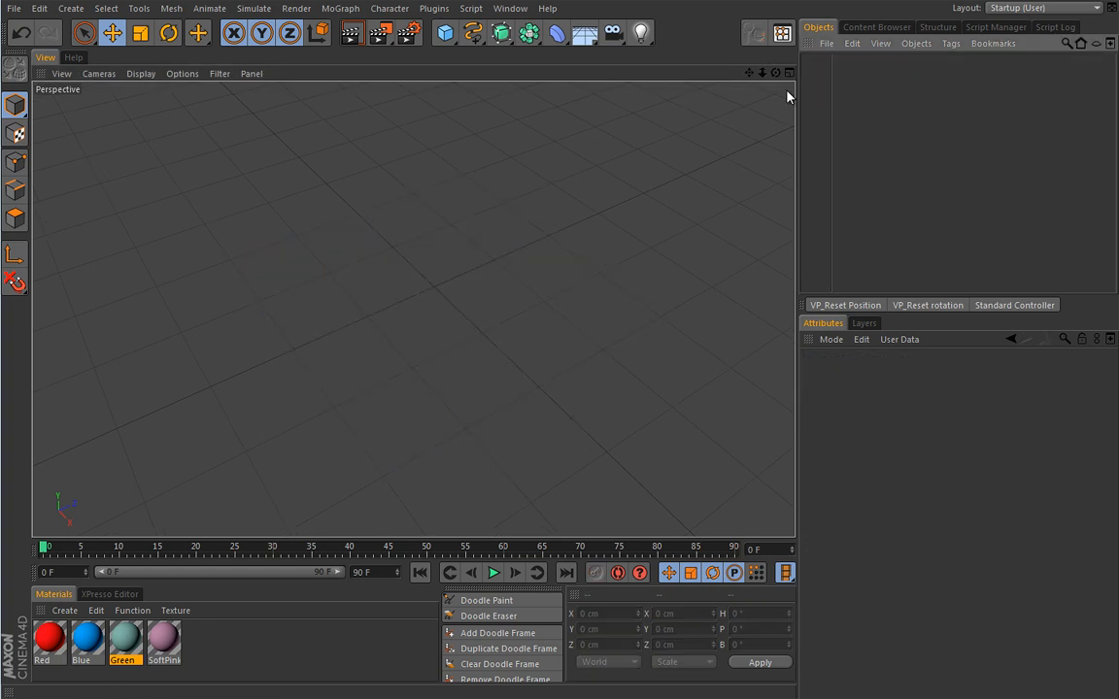
- Add a Landscape primitive, make it editable and deselect it
click(445, 33)
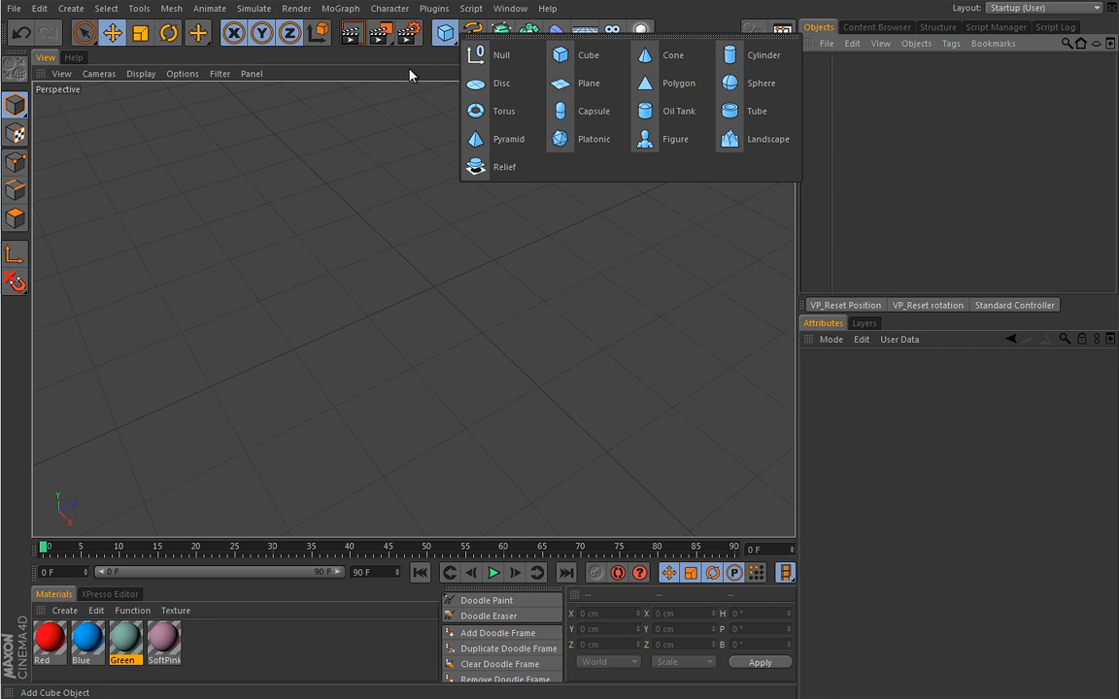
click(738, 142)
alt+drag(500, 288, 448, 293)
key(c)
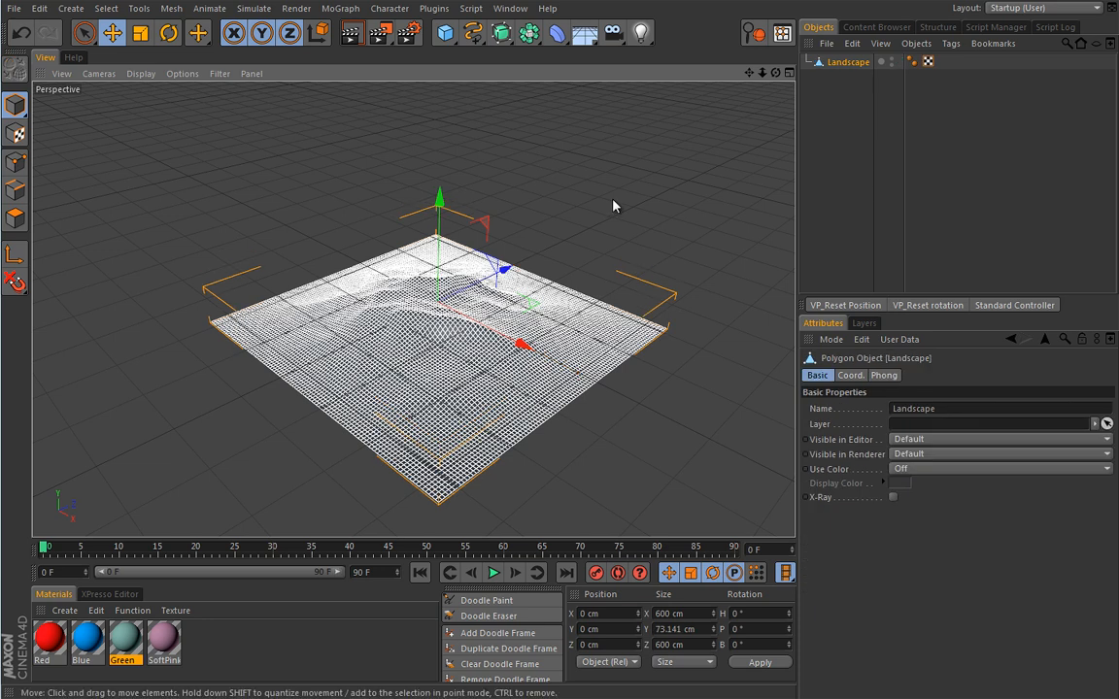
click(842, 112)
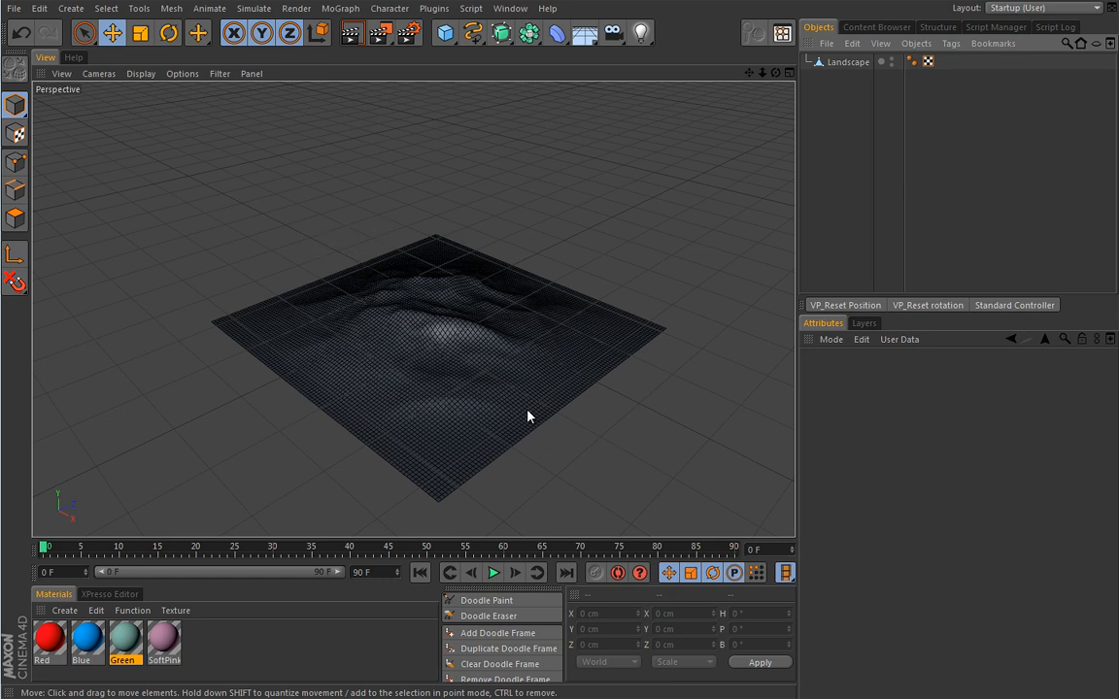
- In the Top view, draw a wavy freehand spline diagonally across the landscape from its upper-left to its lower-right corner
middle_click(532, 221)
middle_click(524, 200)
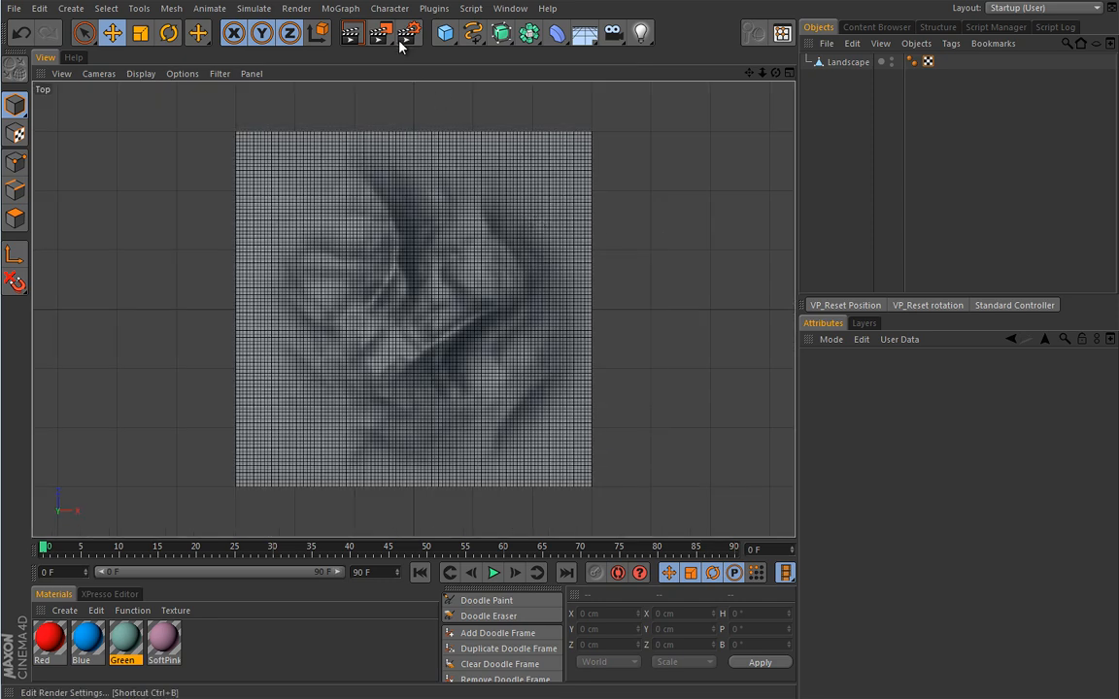
click(473, 33)
click(517, 55)
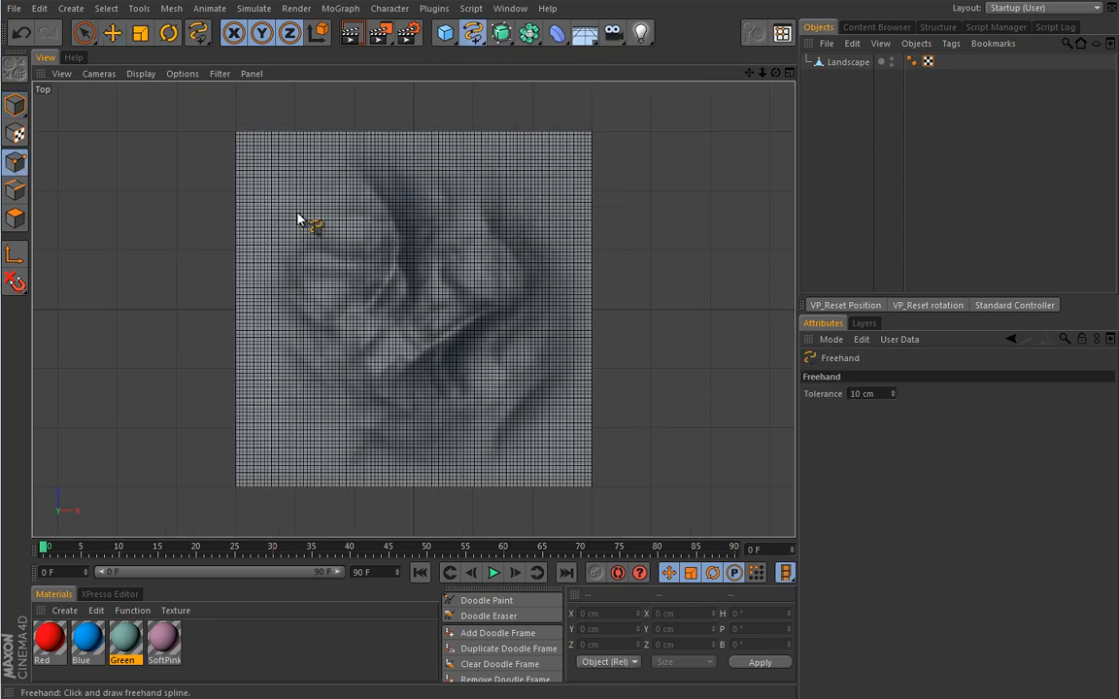
mouse_move(246, 159)
mouse_down()
mouse_move(295, 172)
mouse_move(295, 251)
mouse_move(351, 335)
mouse_move(525, 445)
mouse_up()
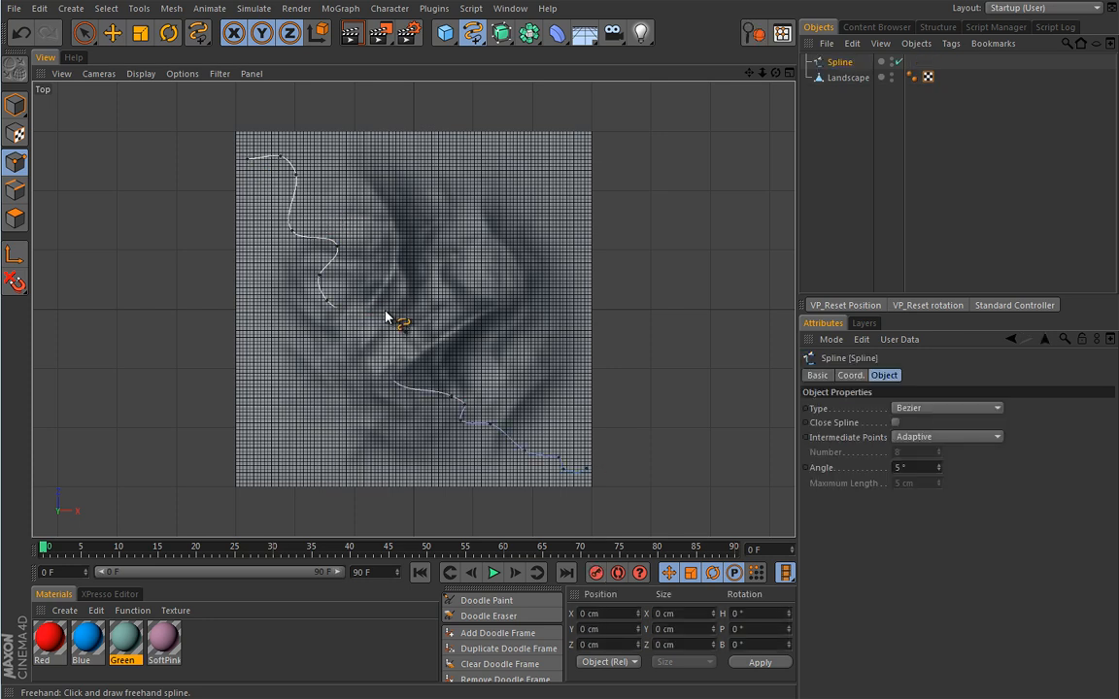
- Raise the whole spline above the landscape to a Y position of about 42 cm
middle_click(221, 212)
middle_click(207, 194)
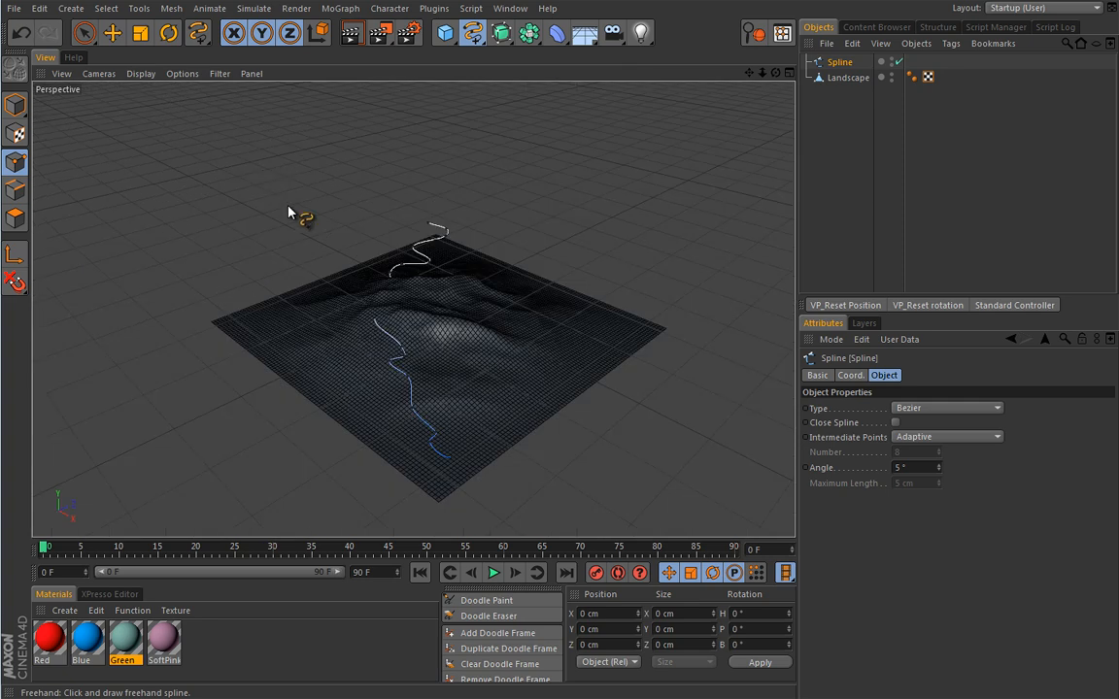
key(e)
alt+drag(434, 392, 408, 319)
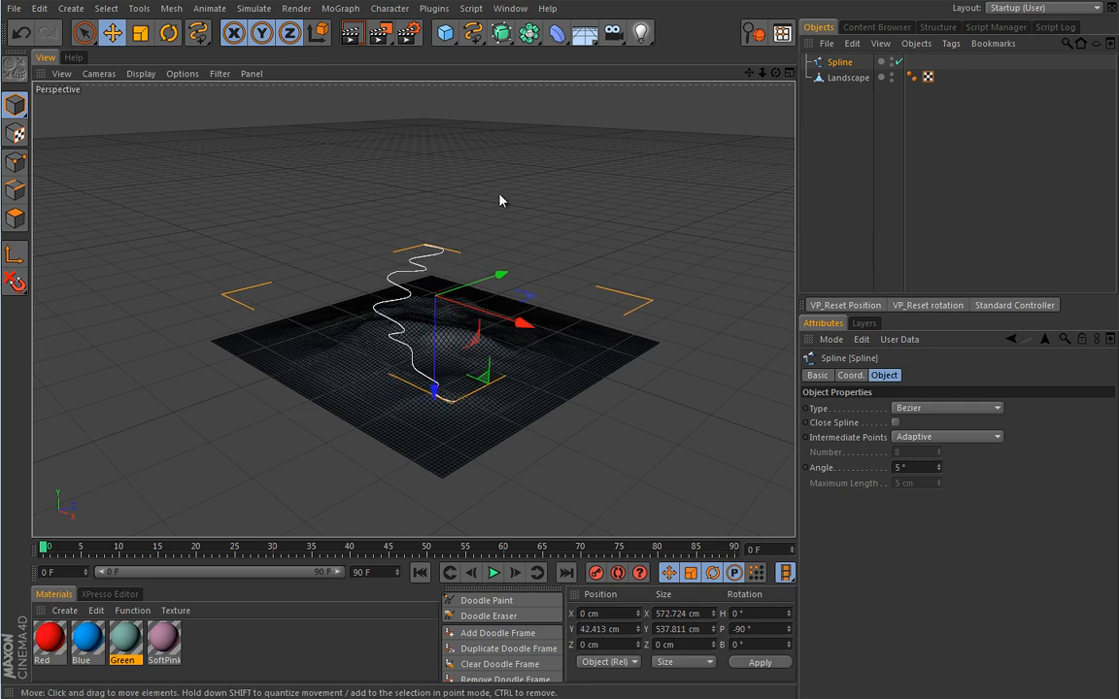
- Project the spline onto the landscape from the Top view with Project Object in Points to Surface mode, and inspect it in perspective
middle_click(571, 170)
middle_click(569, 165)
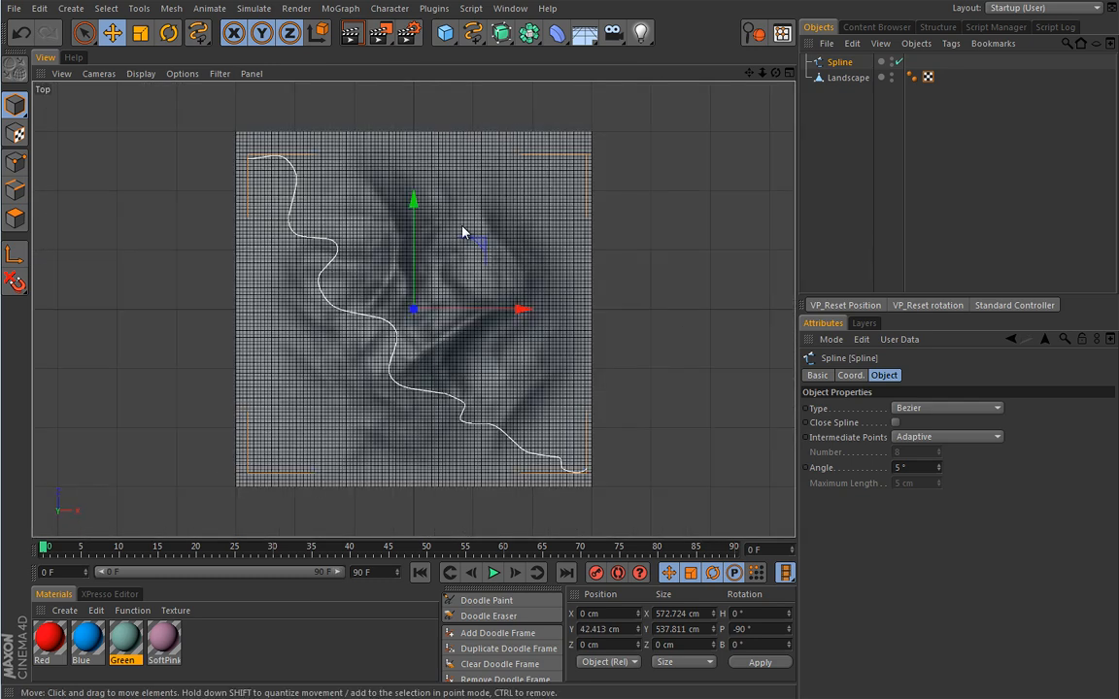
click(390, 9)
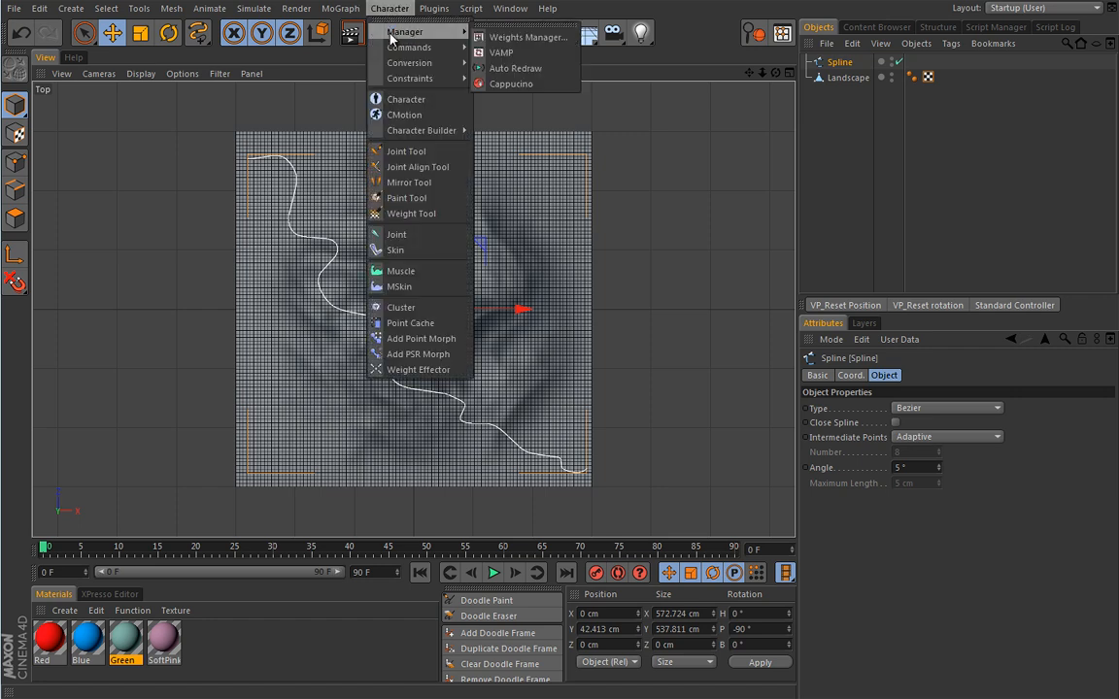
mouse_move(392, 49)
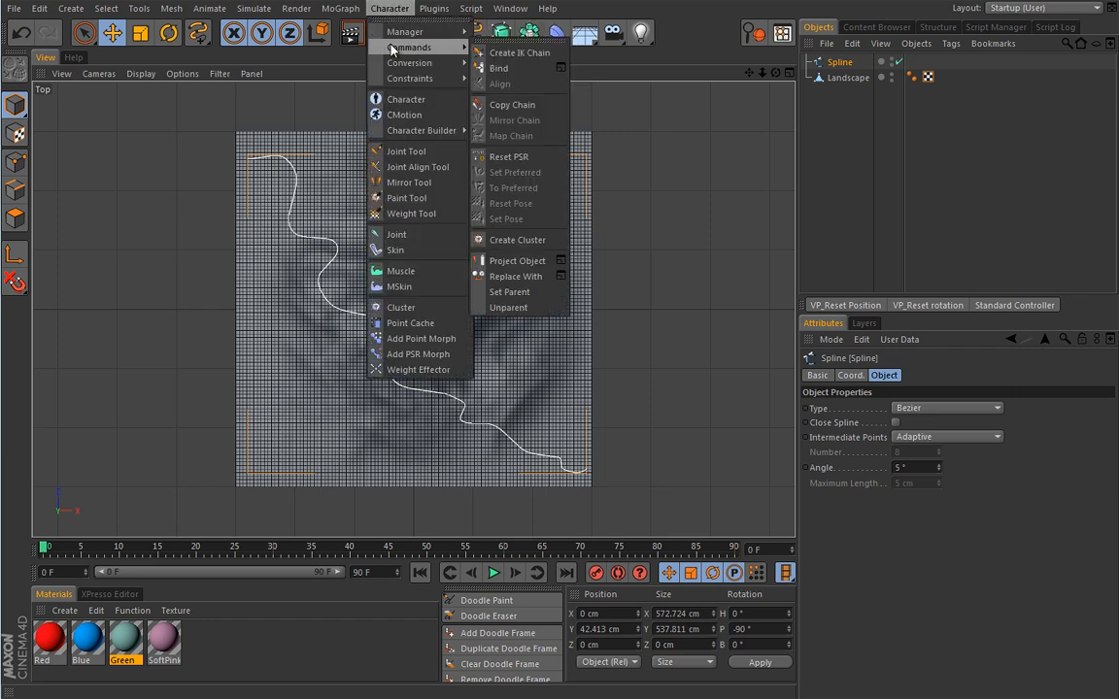
click(559, 262)
drag(563, 214, 706, 238)
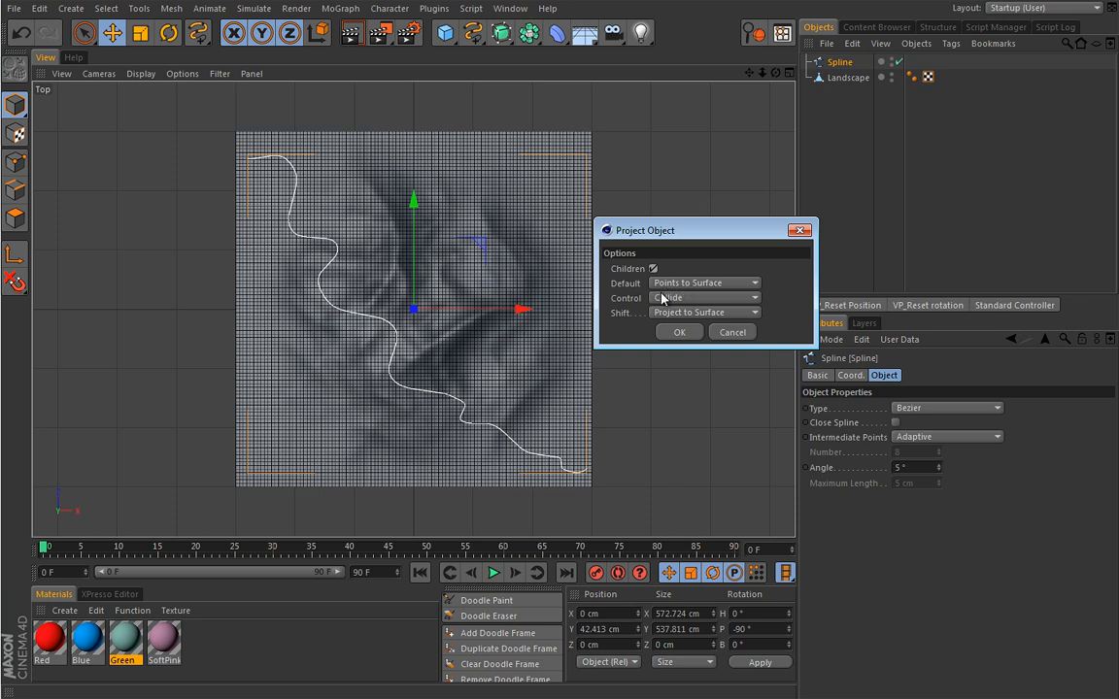
click(679, 335)
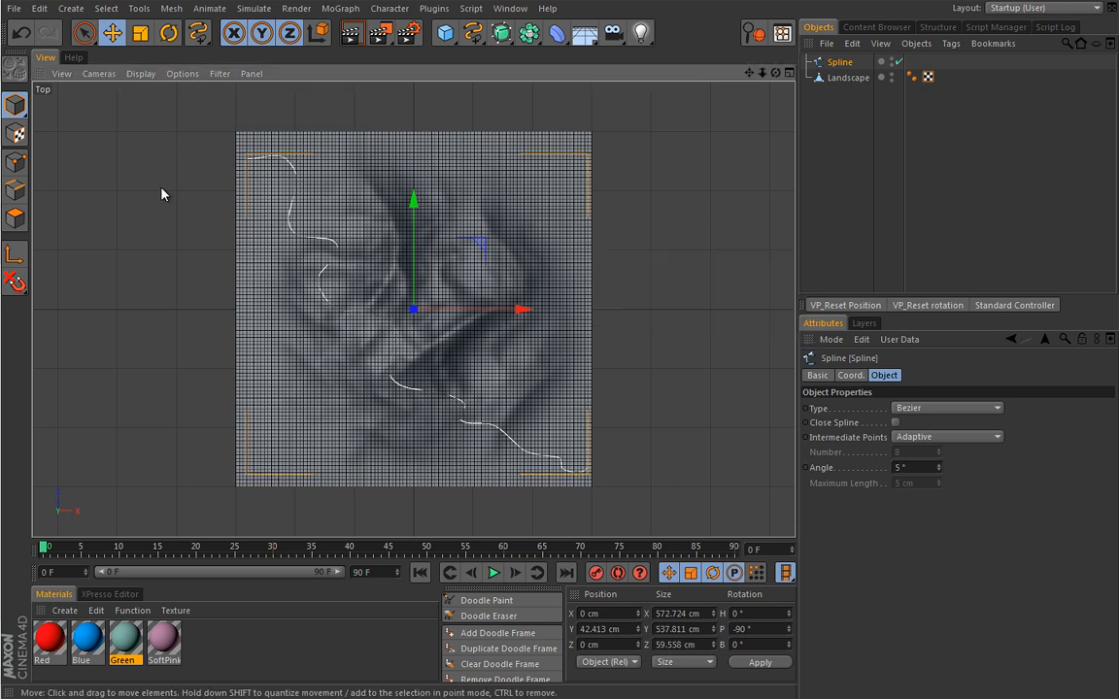
middle_click(207, 231)
middle_click(206, 181)
alt+drag(274, 311, 440, 238)
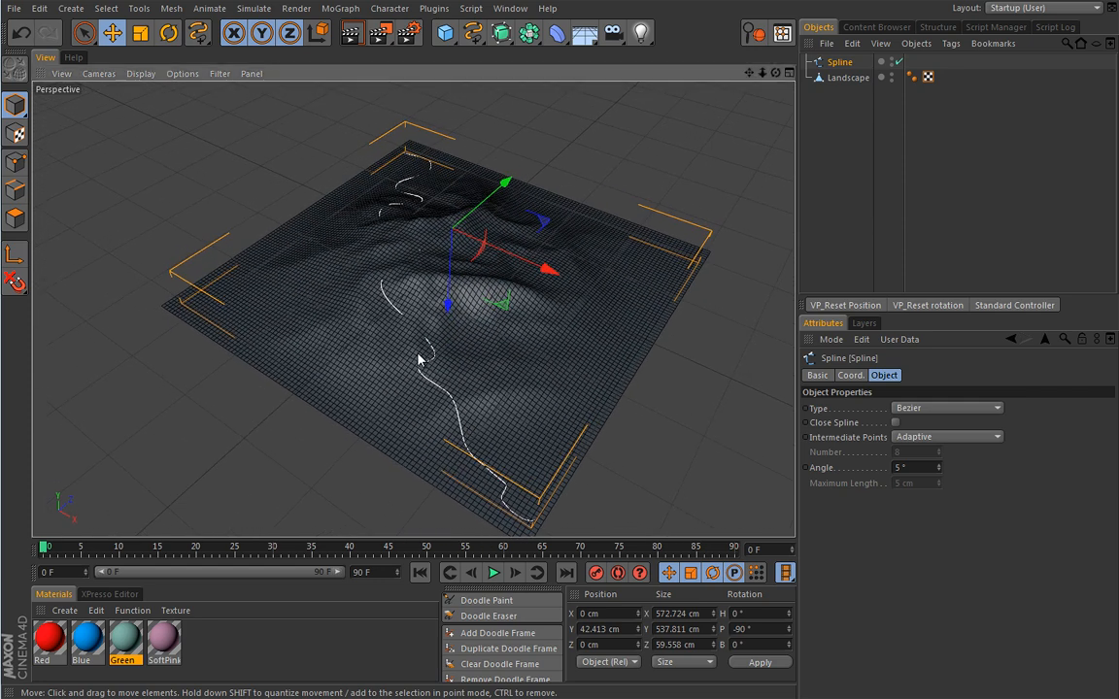
- Add a Plain effector, make it a child of the Landscape and set its deformation to Point
click(351, 11)
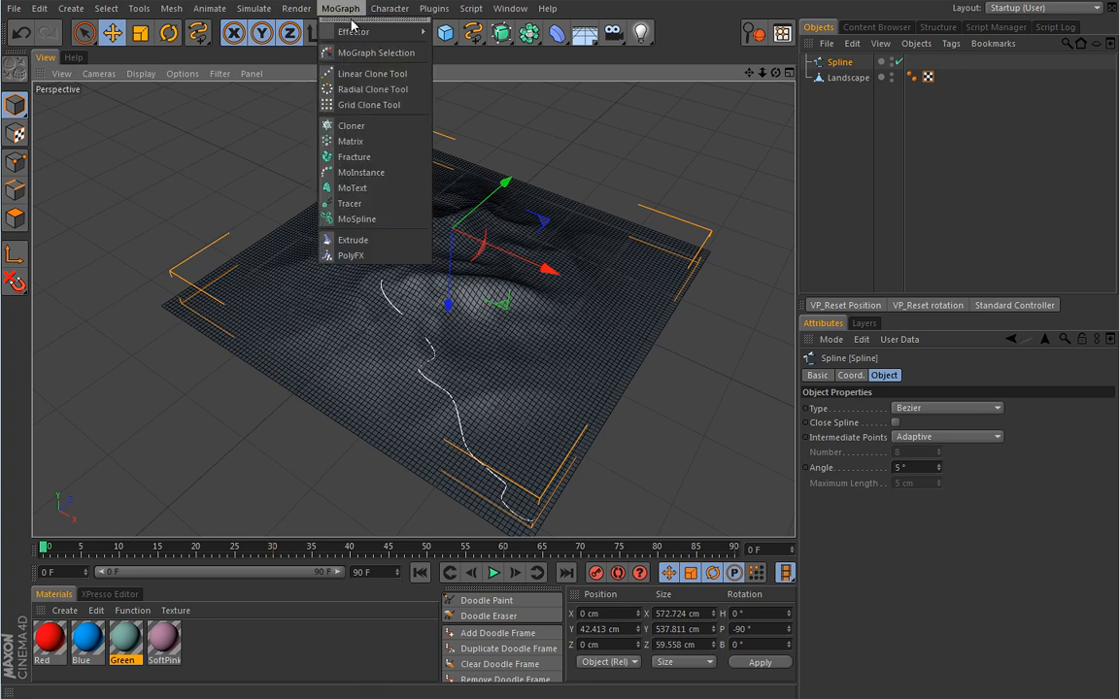
mouse_move(352, 36)
click(457, 52)
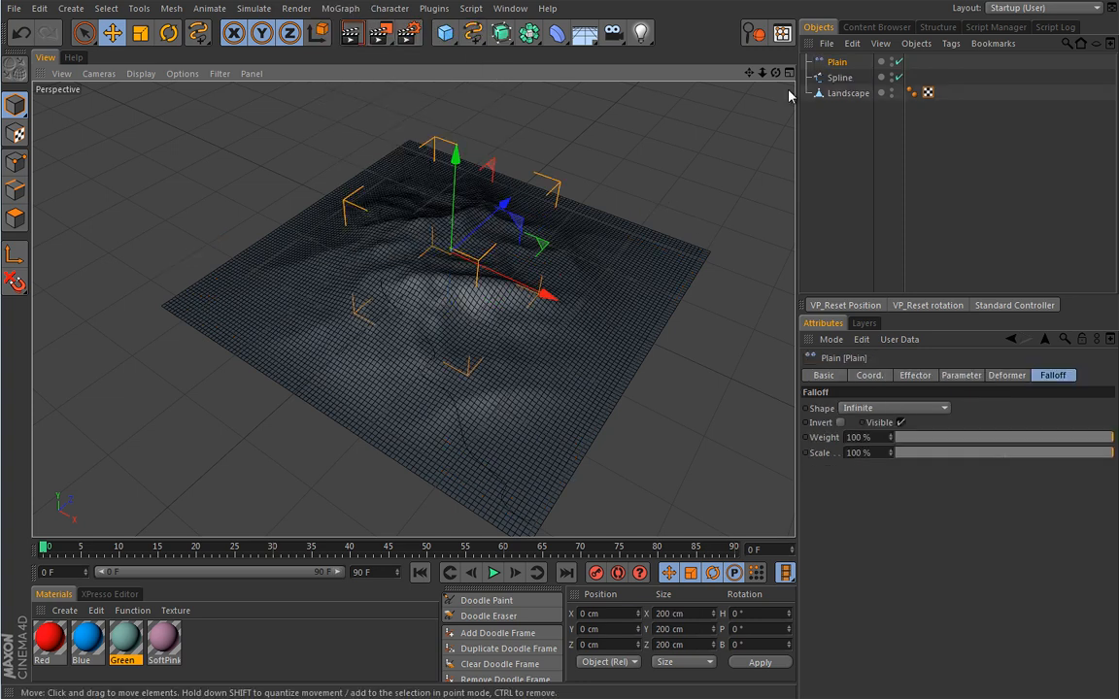
drag(843, 86, 850, 93)
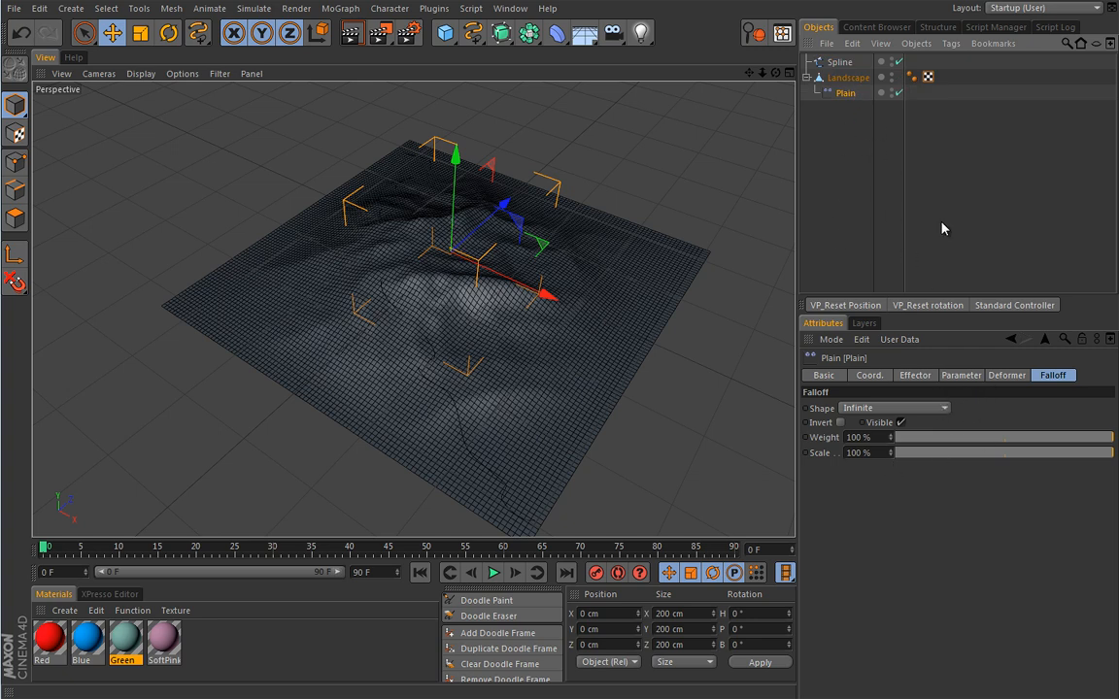
click(962, 375)
click(1000, 377)
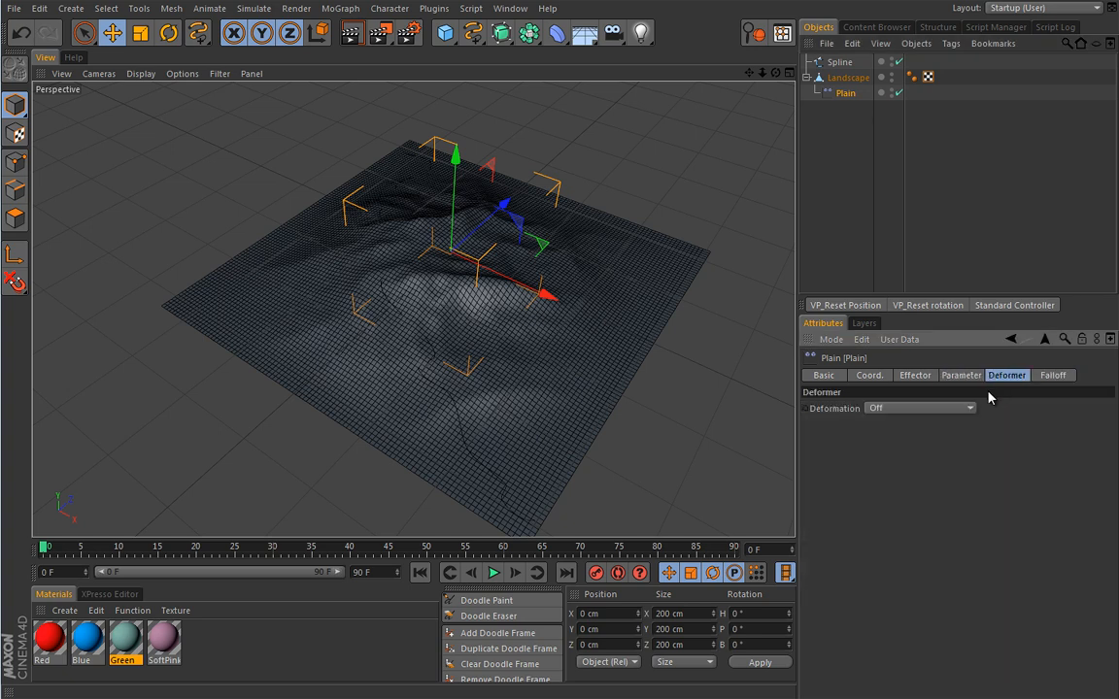
click(957, 408)
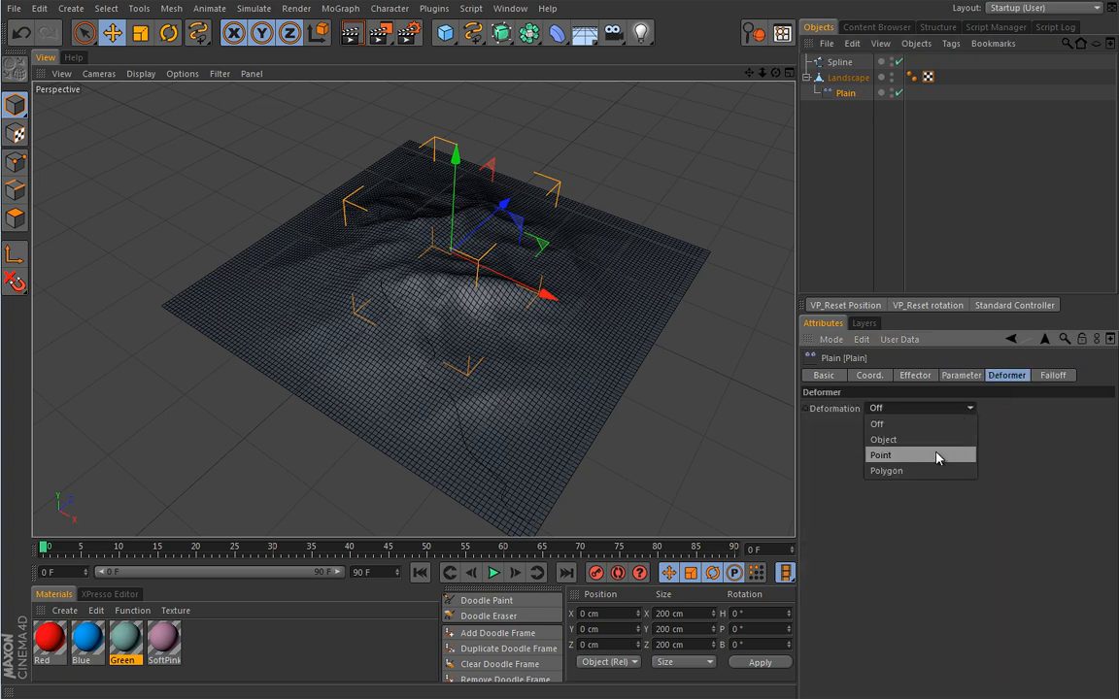
click(940, 453)
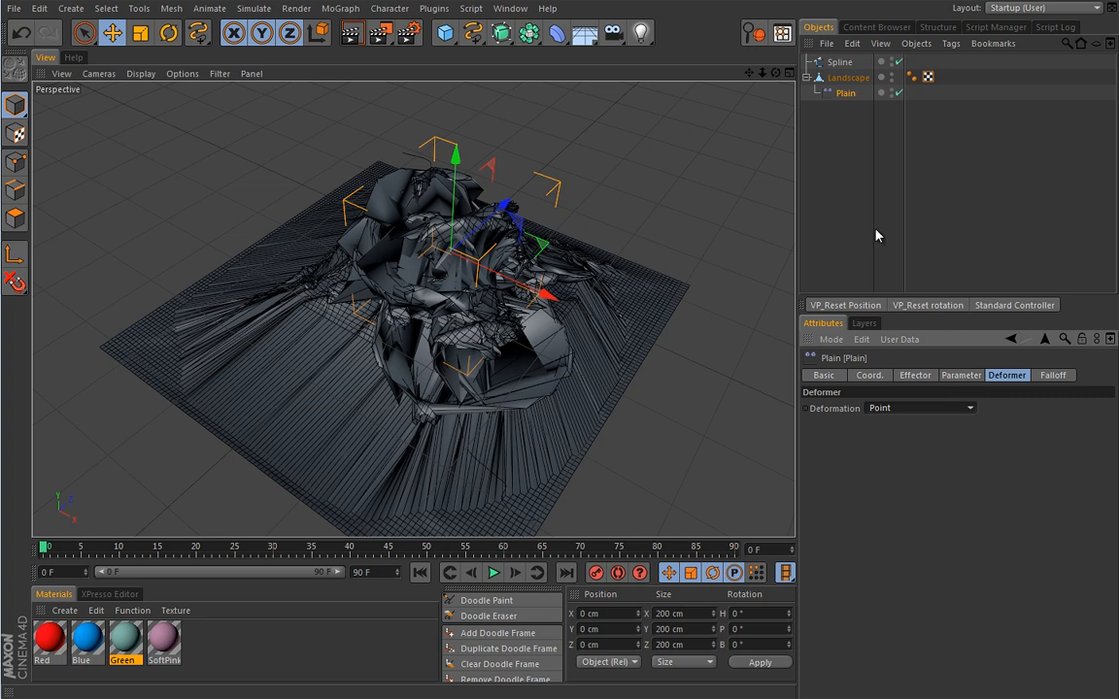
- Set the Plain effector's Y offset to 0 cm and its Z offset to -10 cm
click(1052, 375)
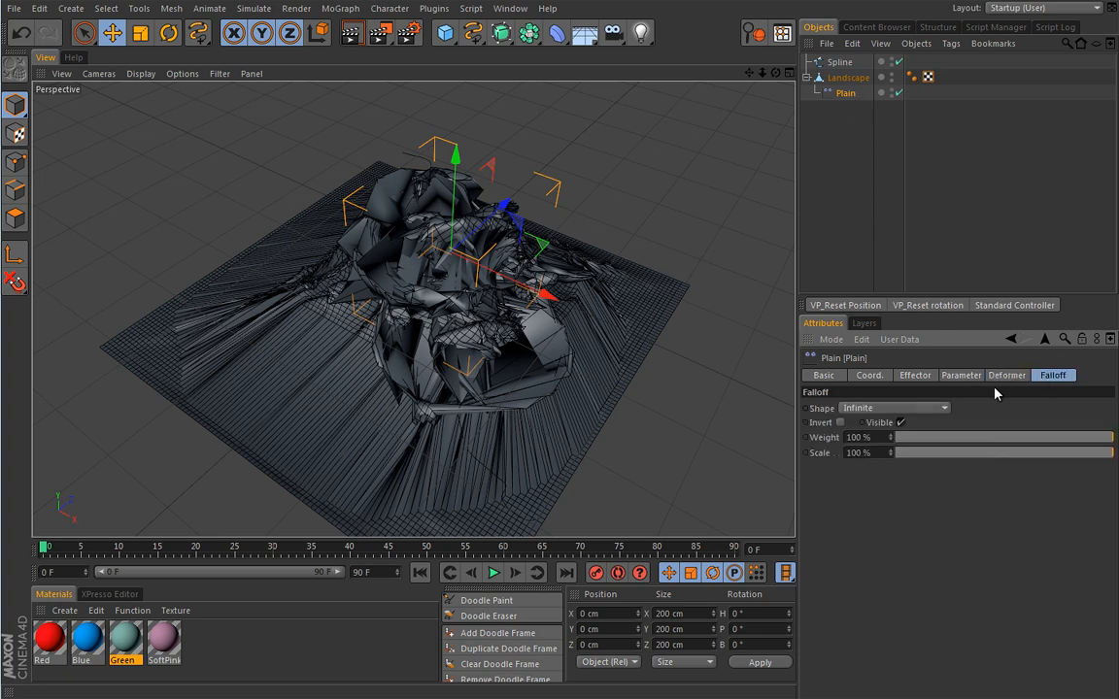
click(961, 377)
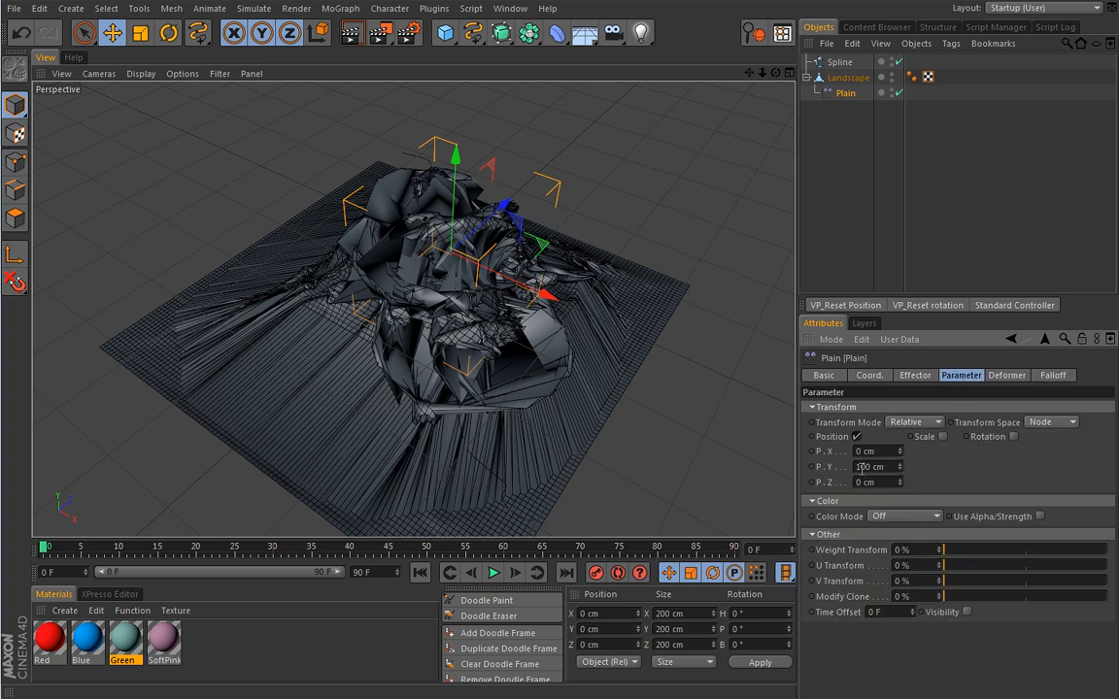
mouse_move(900, 470)
mouse_down()
mouse_move(887, 542)
mouse_move(919, 550)
mouse_move(904, 469)
mouse_up()
text(0)
key(Return)
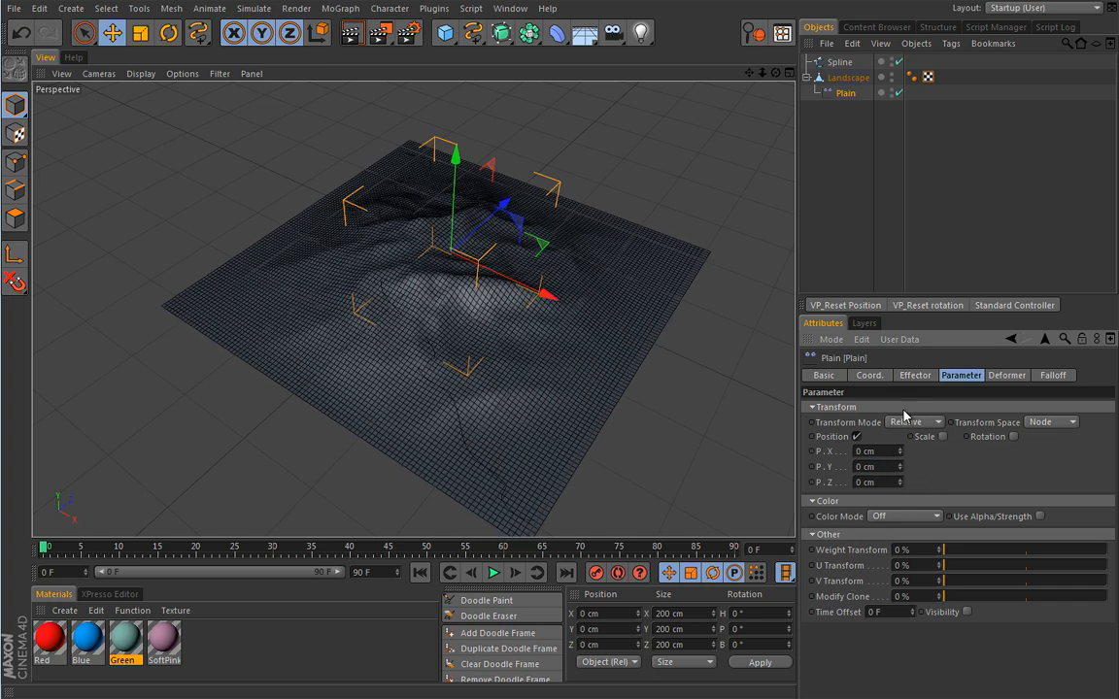
click(901, 480)
text(10)
key(Return)
drag(888, 481, 814, 469)
text(-10)
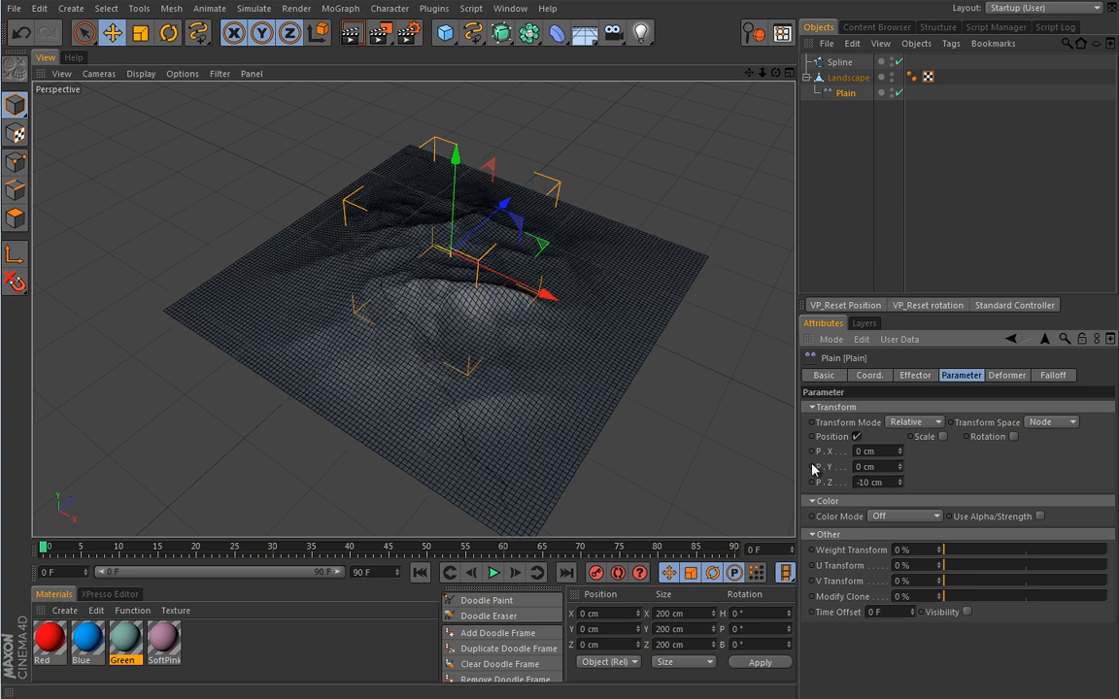
key(Return)
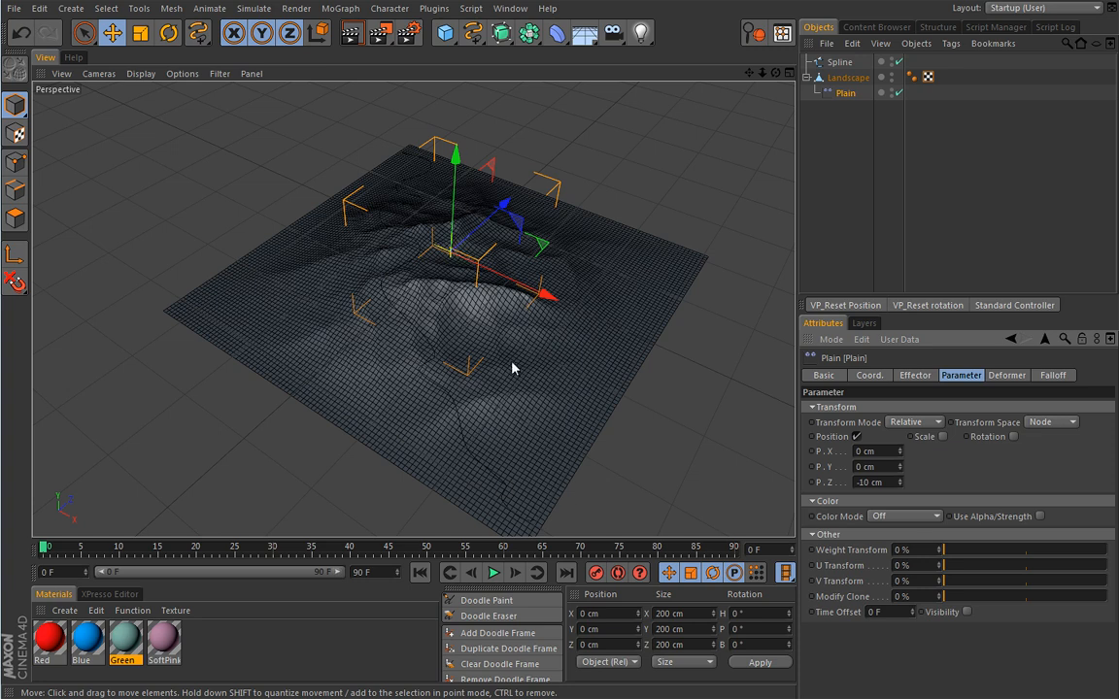
- Try a Box falloff shape on the Plain effector, shift it along X and undo the move
click(1052, 377)
click(923, 409)
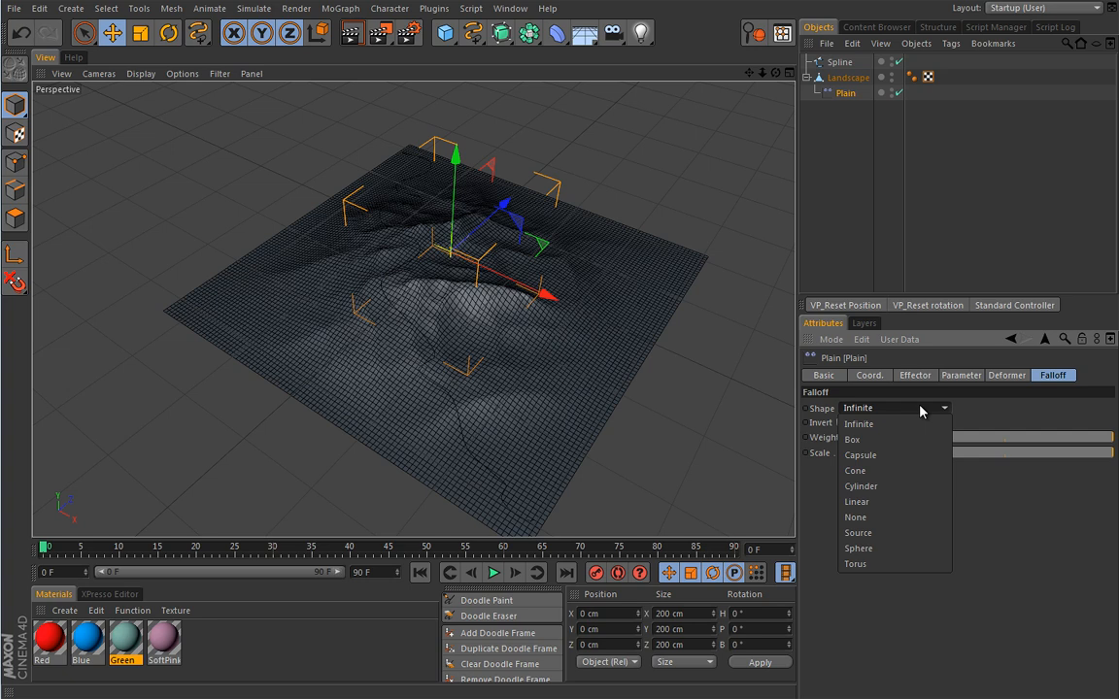
click(861, 439)
drag(544, 292, 577, 308)
key(ctrl+z)
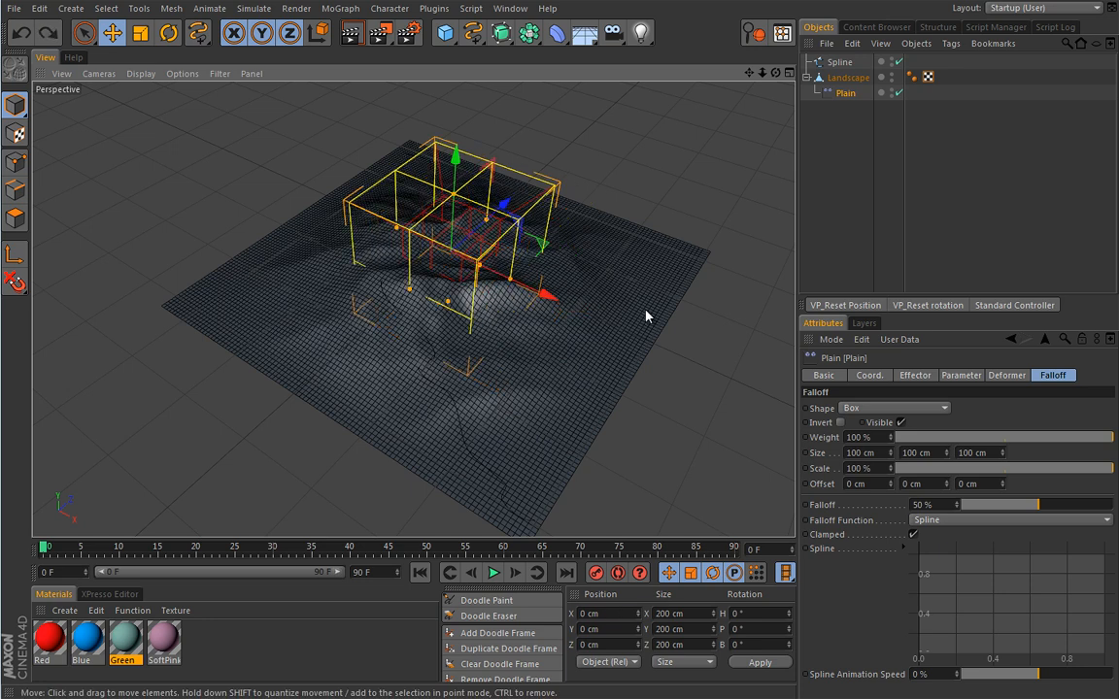
- Set the Plain effector's falloff shape to Source and link the Spline as its source
click(913, 407)
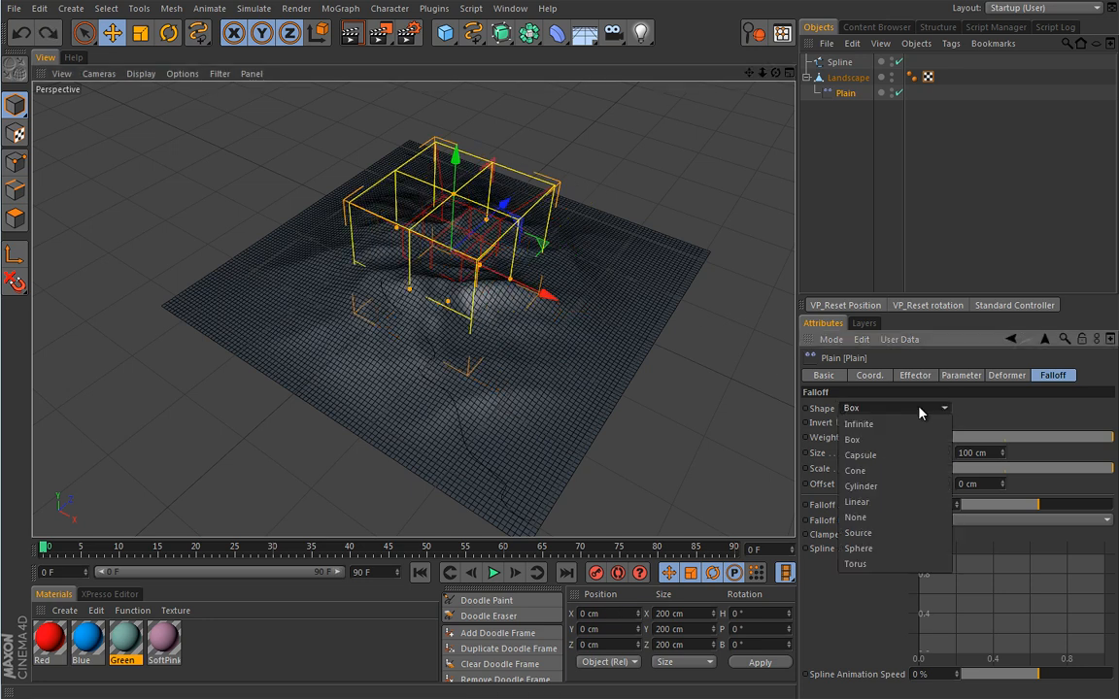
click(859, 532)
alt+drag(795, 452, 777, 492)
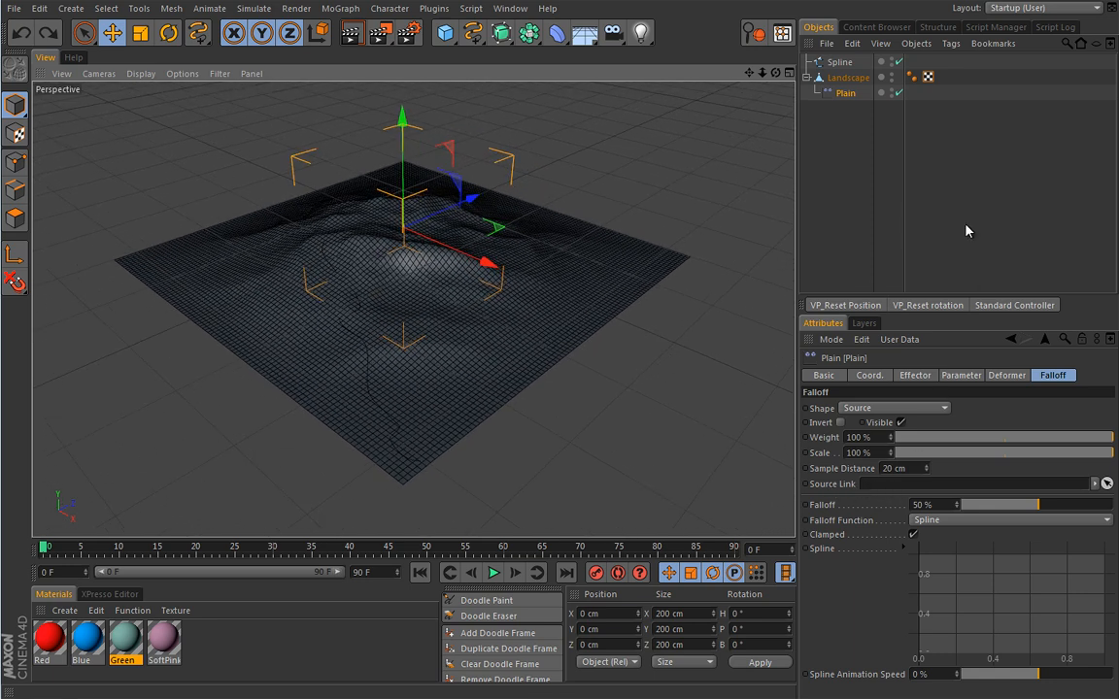
drag(839, 61, 867, 492)
alt+drag(512, 387, 483, 288)
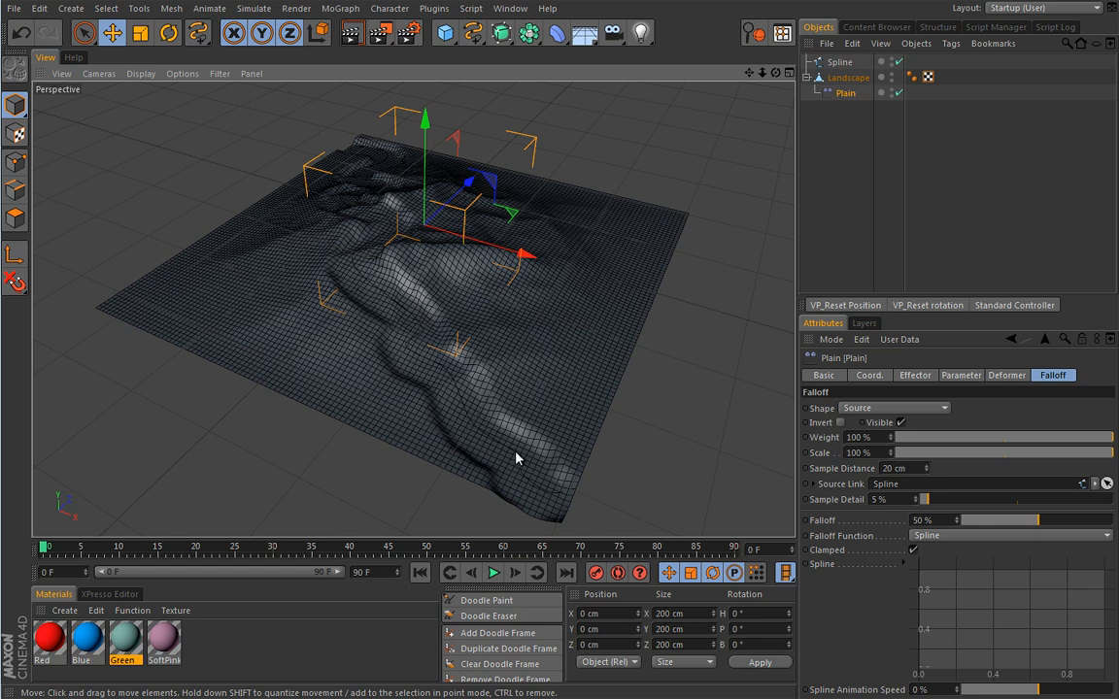
- Set the Plain effector's Z offset to -20 cm and apply the Green material to the landscape
click(961, 375)
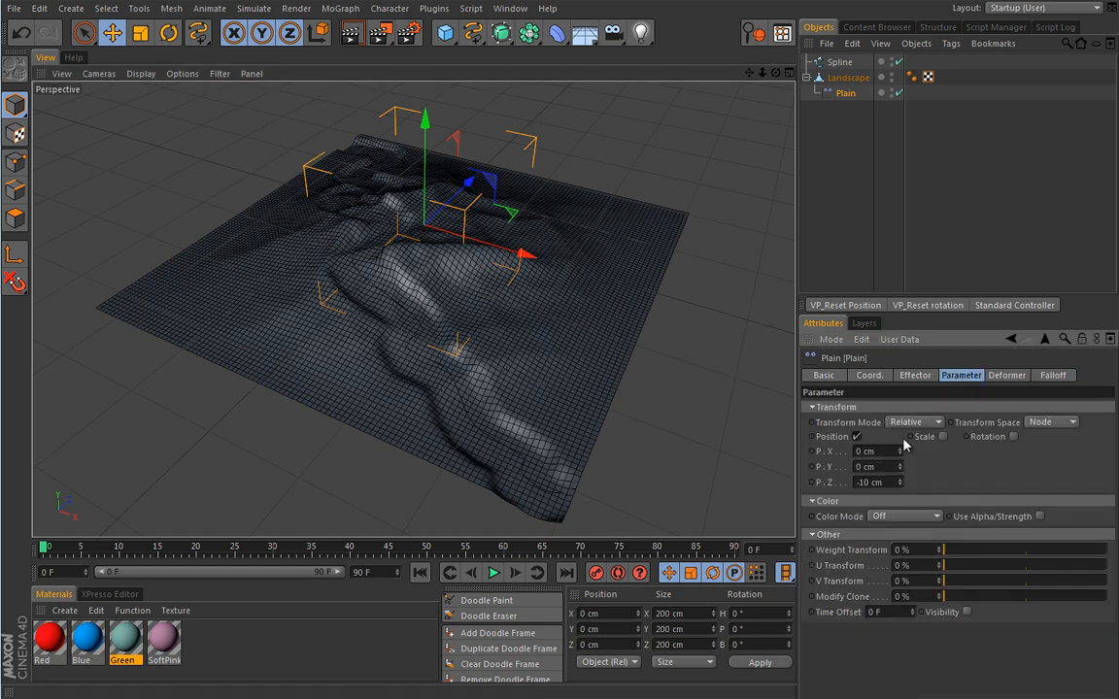
key(BackSpace)
text(2)
key(Return)
alt+drag(586, 405, 516, 358)
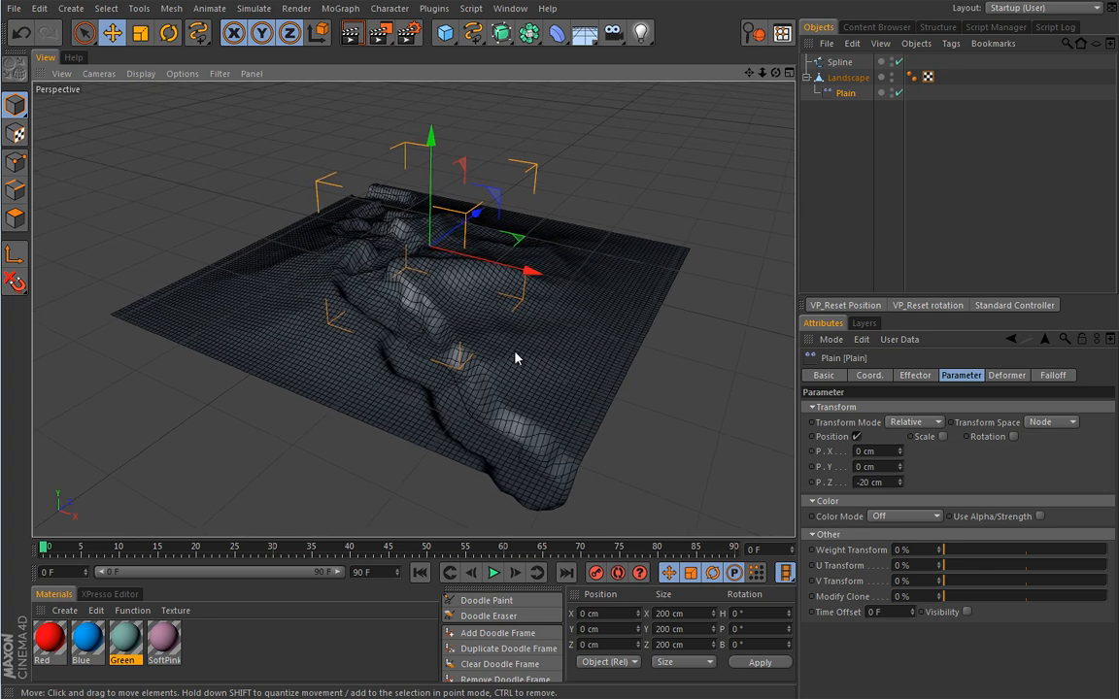
drag(137, 635, 524, 369)
alt+drag(456, 345, 408, 355)
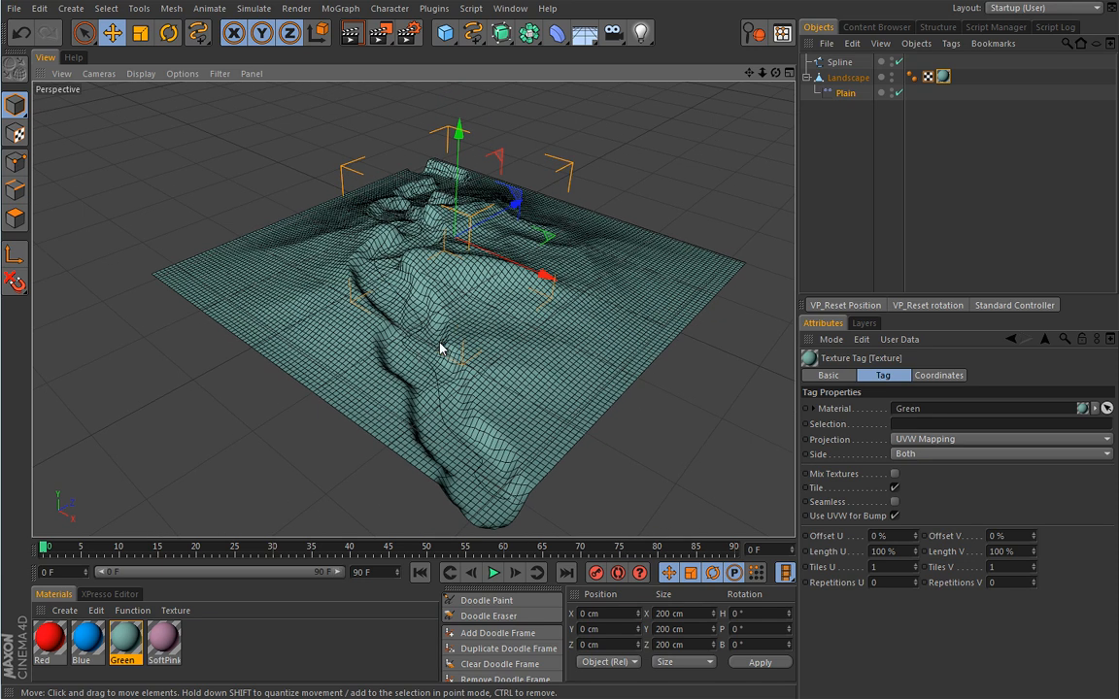
- Raise the Plain effector's falloff Sample Detail to 100% and set its Sample Distance to 10 cm
click(849, 93)
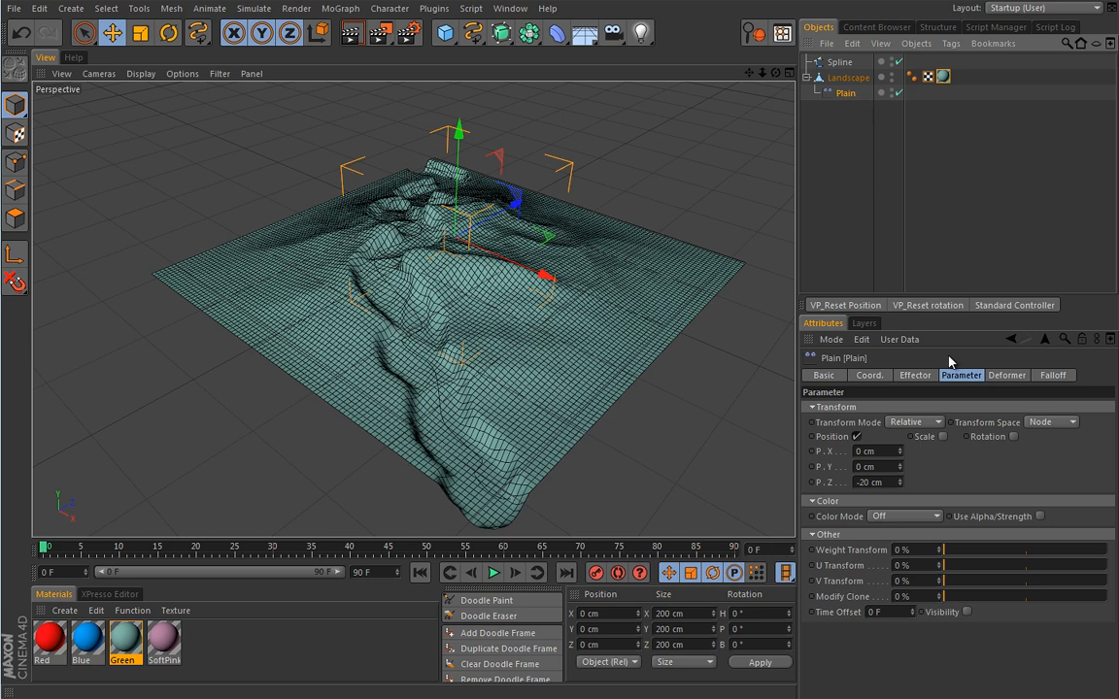
click(1051, 376)
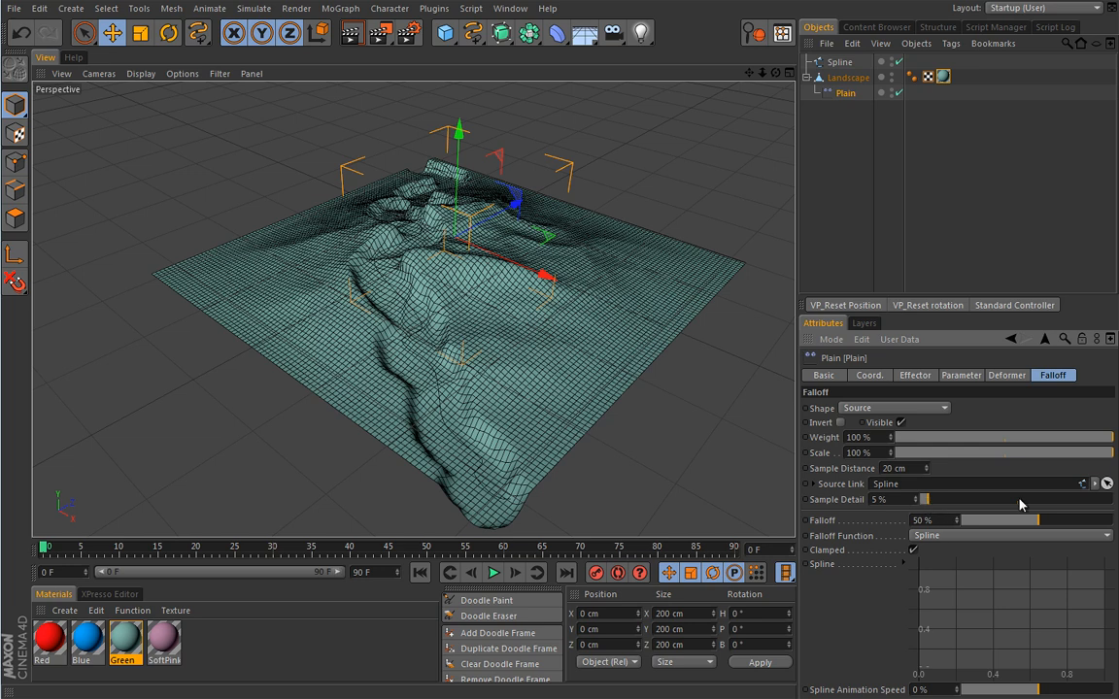
drag(930, 504, 1113, 500)
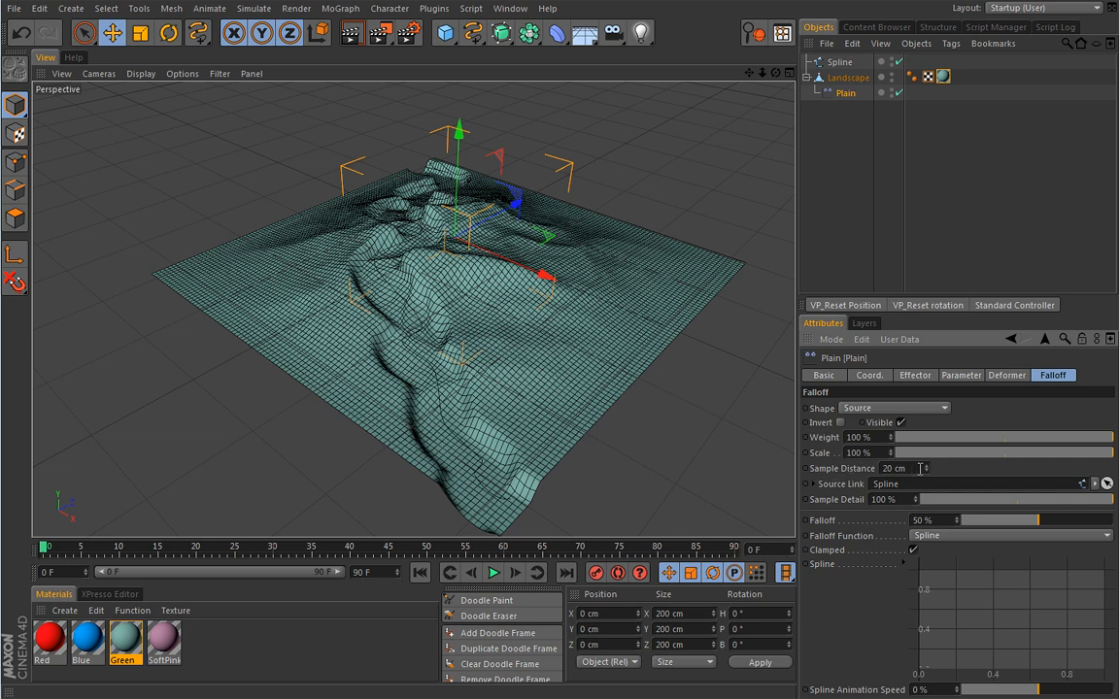
alt+drag(425, 390, 386, 309)
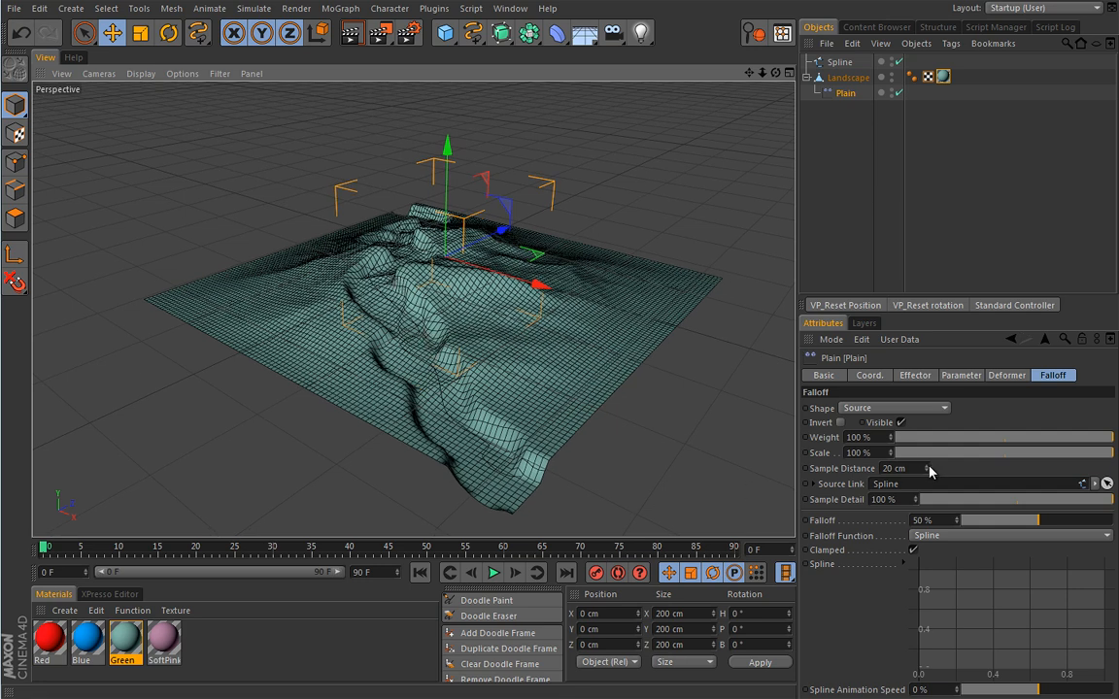
drag(927, 469, 889, 468)
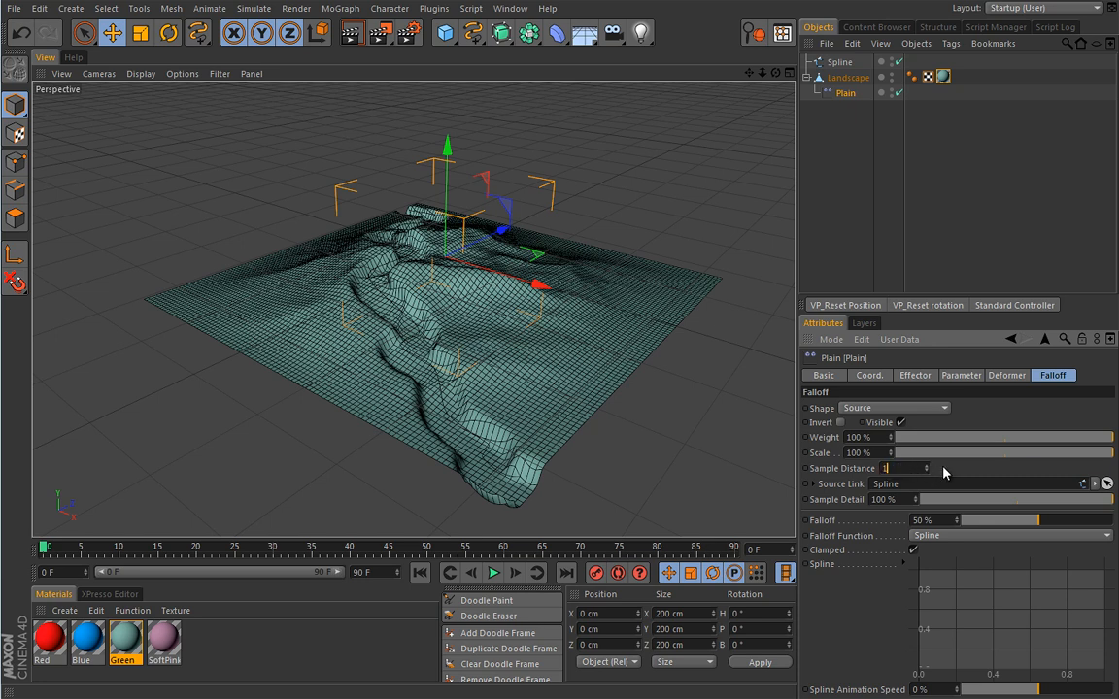
- Deepen the channel by changing the Plain effector's Z offset to -130 cm, and inspect it from above
click(923, 377)
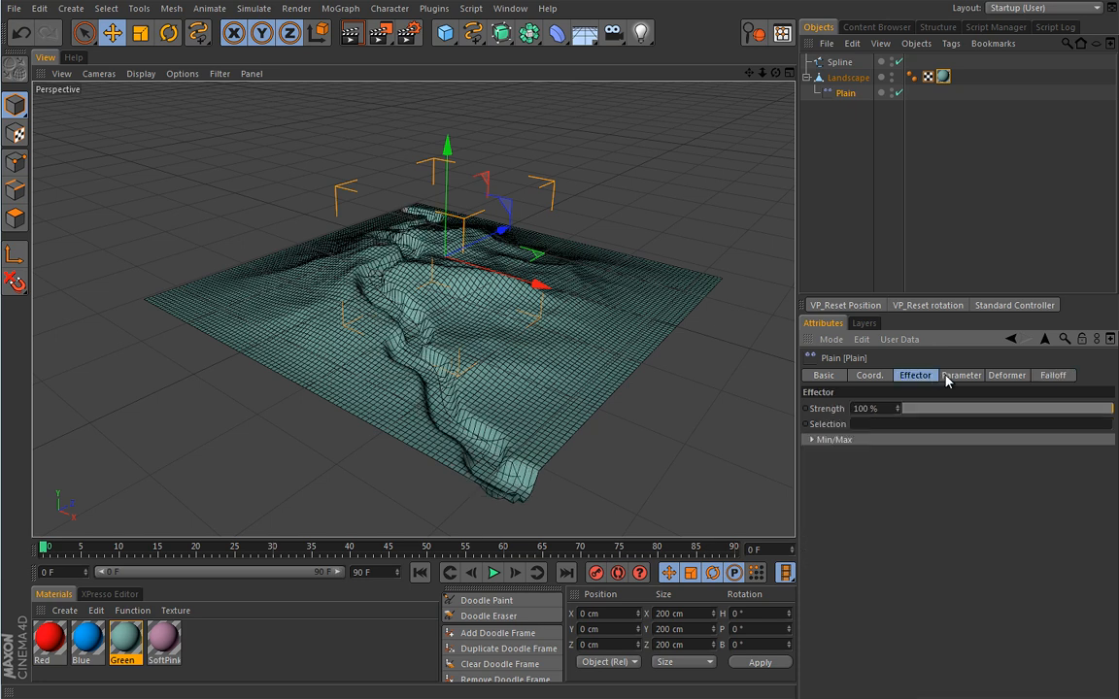
click(959, 376)
drag(903, 482, 840, 480)
alt+drag(555, 364, 590, 412)
alt+right_drag(592, 414, 548, 433)
alt+drag(544, 433, 619, 379)
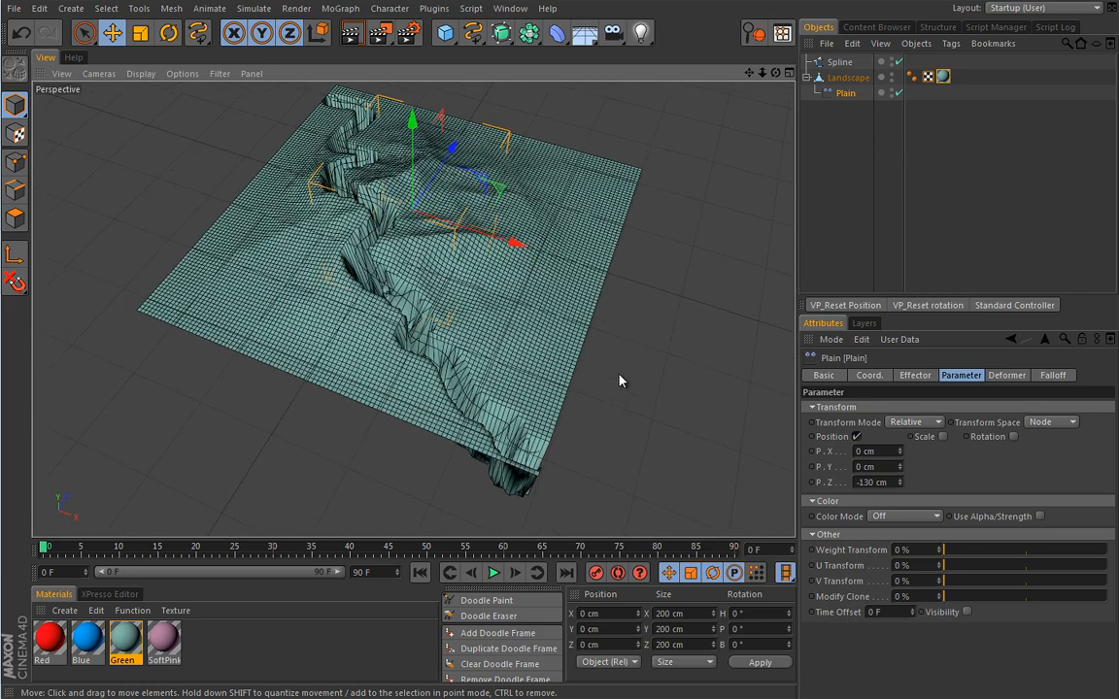
- In point mode, select a point near the middle of the spline and try shifting it along X
click(839, 62)
click(14, 161)
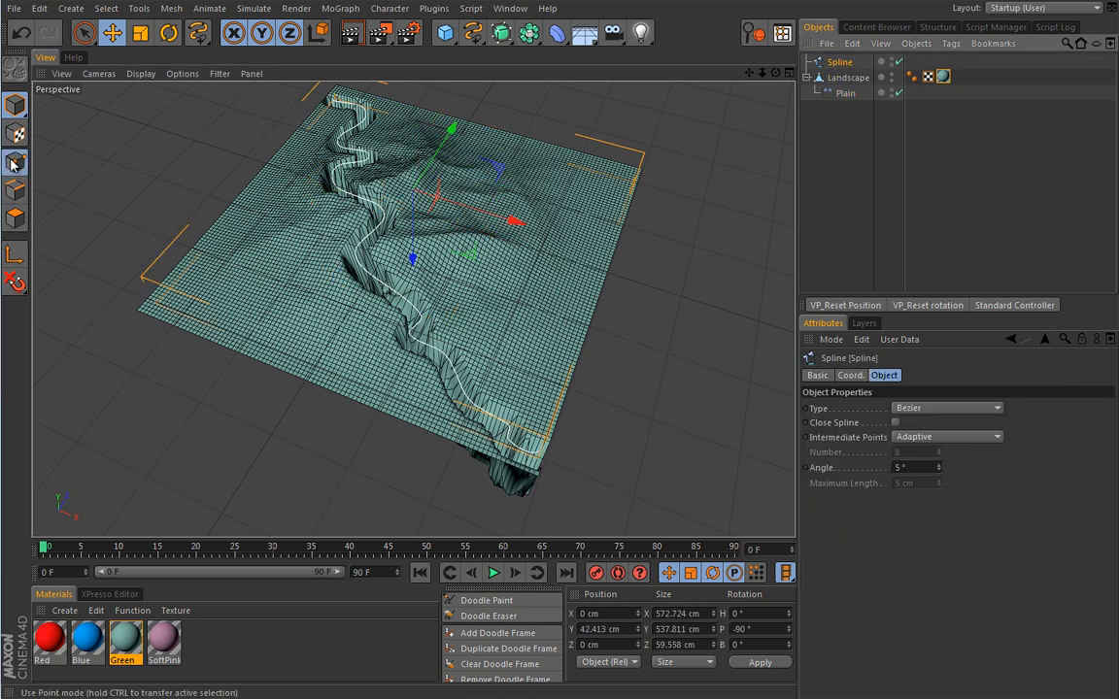
click(356, 258)
drag(452, 289, 470, 287)
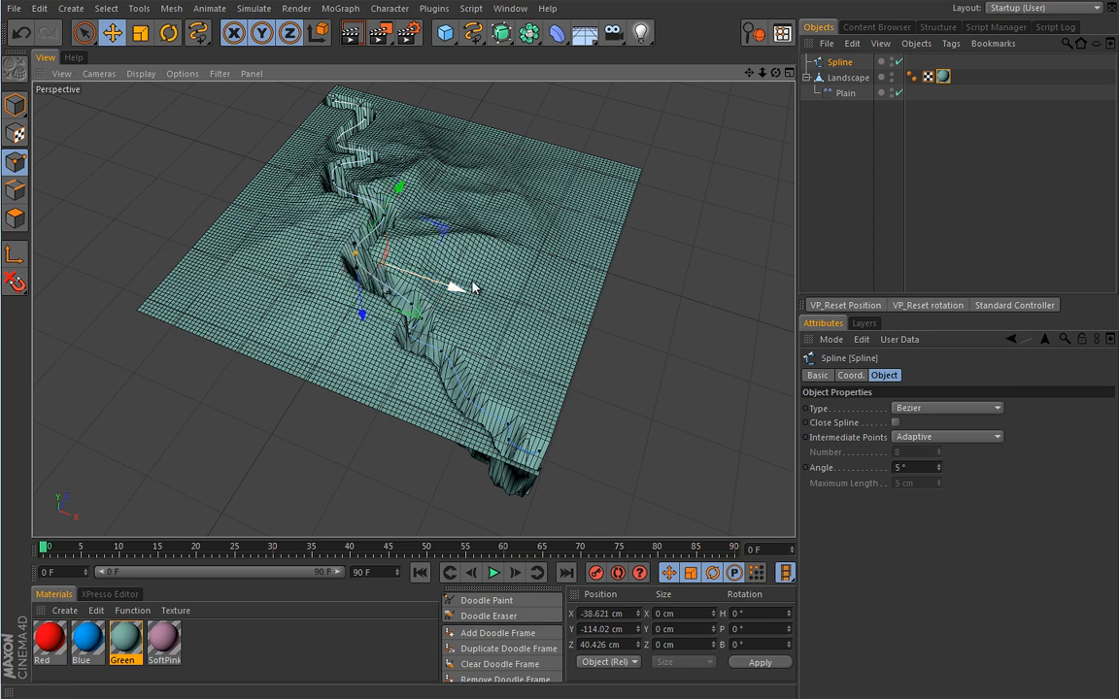
- Set the Plain effector's Z offset to -50 cm and inspect the channel from a lower angle
click(845, 92)
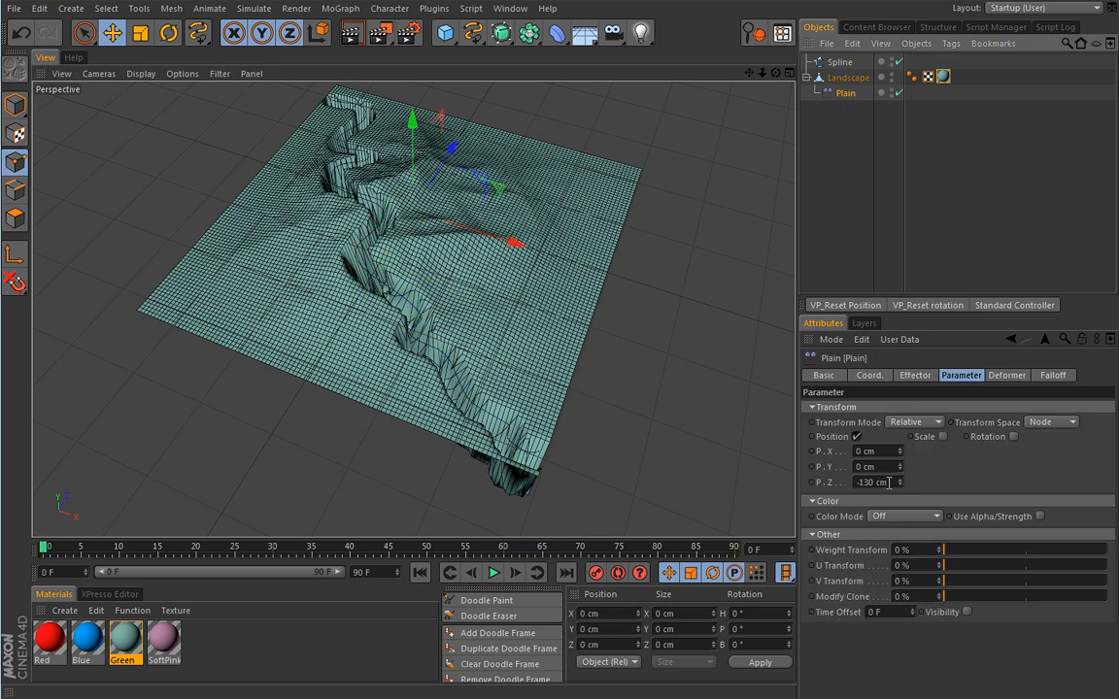
drag(889, 484, 850, 484)
key(BackSpace)
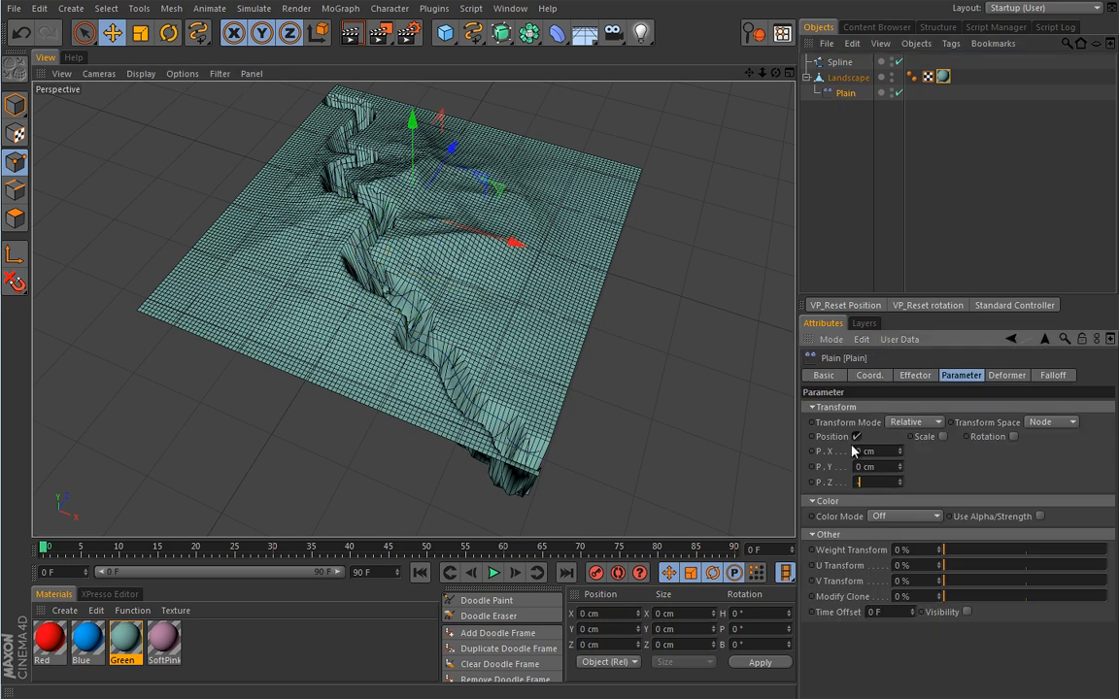
text(-50)
key(Return)
alt+drag(553, 314, 465, 291)
alt+drag(449, 422, 497, 402)
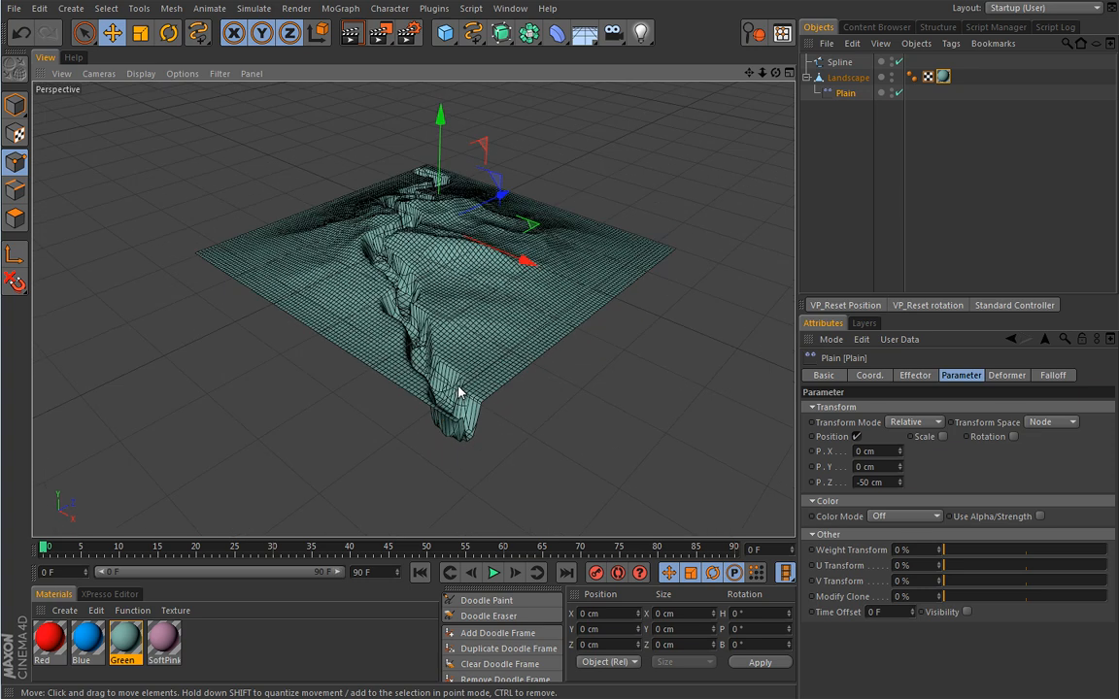
- Duplicate the Plain effector under the Landscape and set the copy's falloff shape to Sphere
key(e)
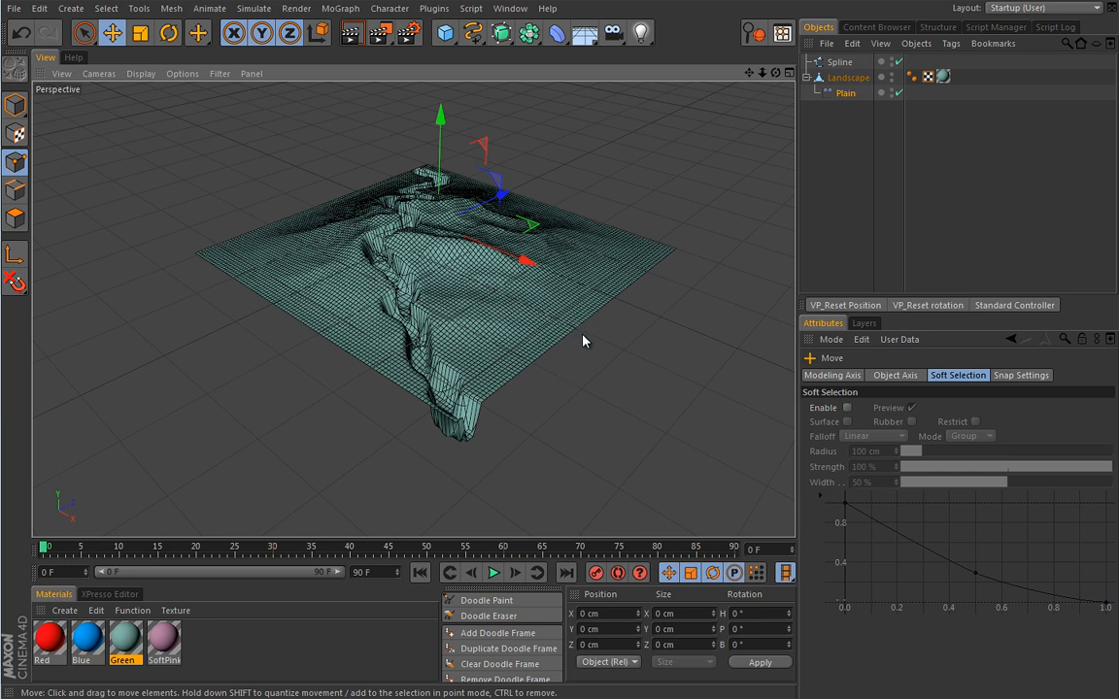
alt+drag(509, 242, 461, 304)
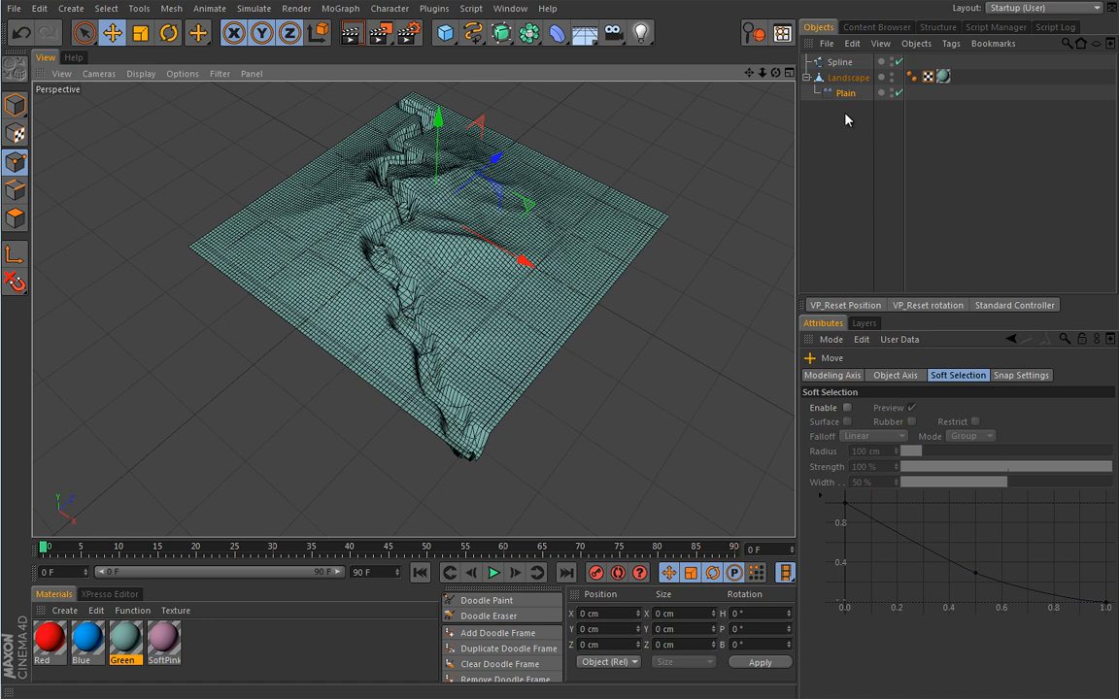
ctrl+drag(847, 99, 852, 112)
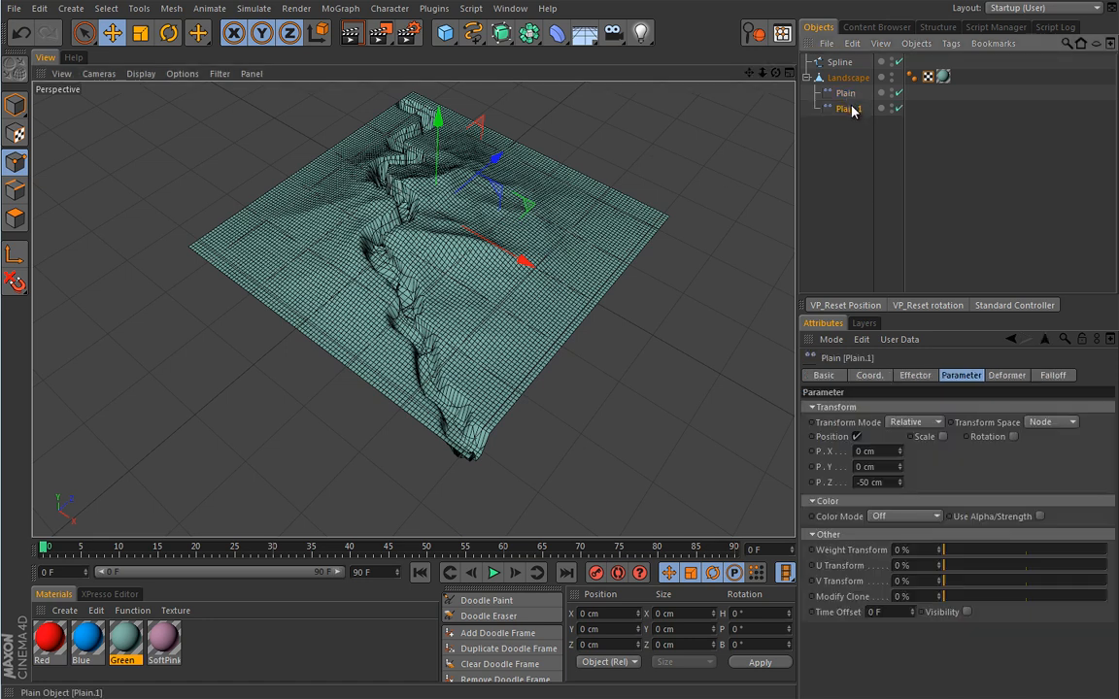
click(1051, 376)
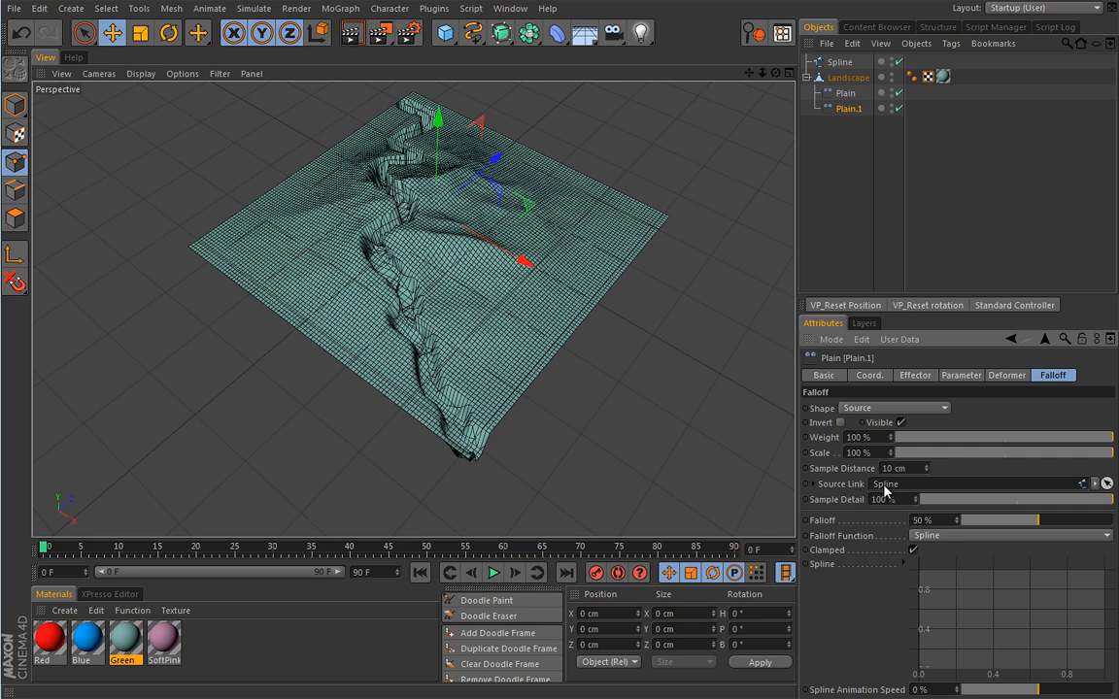
click(921, 409)
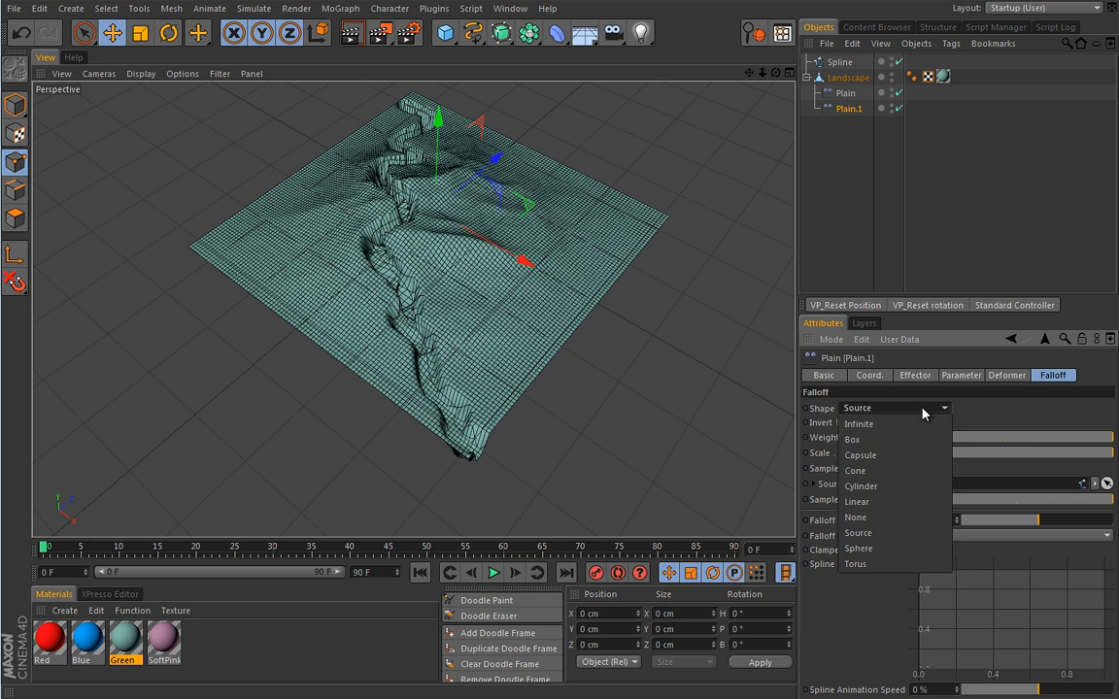
click(858, 549)
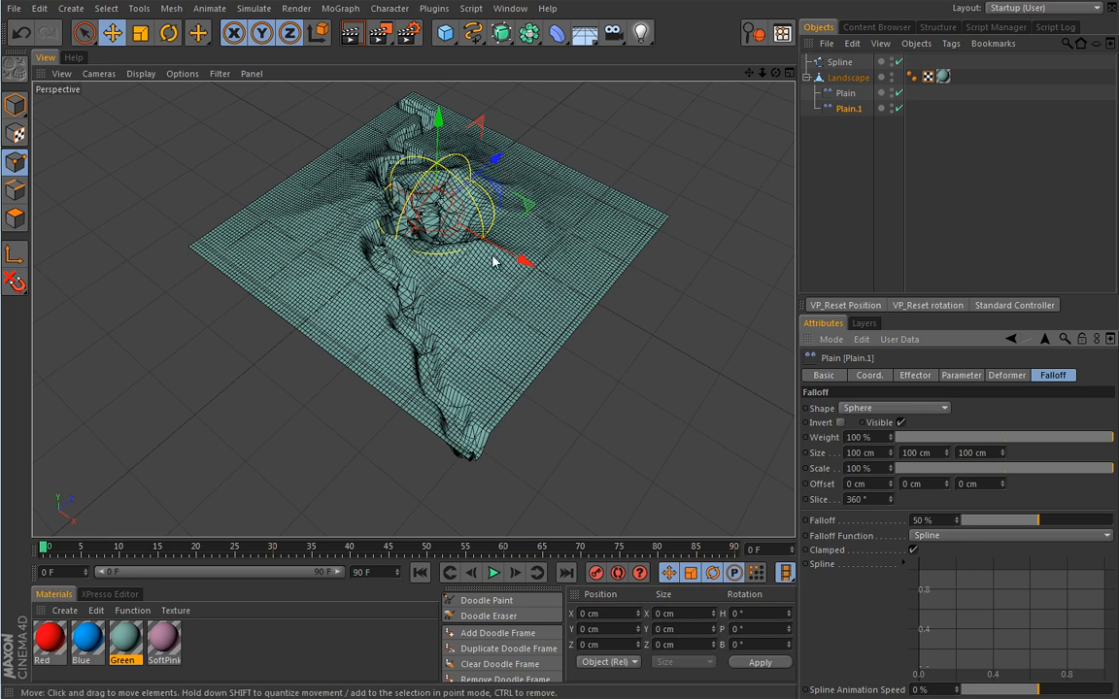
- Move the copied effector along Z to the middle of the riverbed and scale its sphere falloff down to about the channel's width
drag(500, 163, 374, 309)
key(t)
key(e)
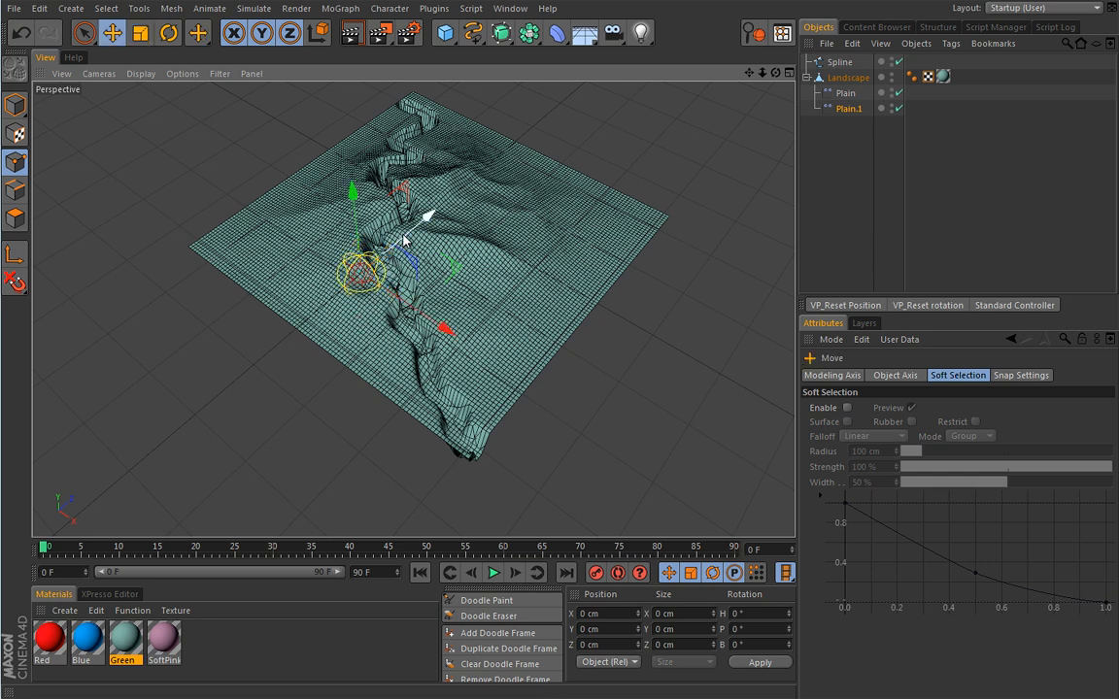
drag(411, 233, 422, 318)
key(t)
scroll(428, 272, up, 3)
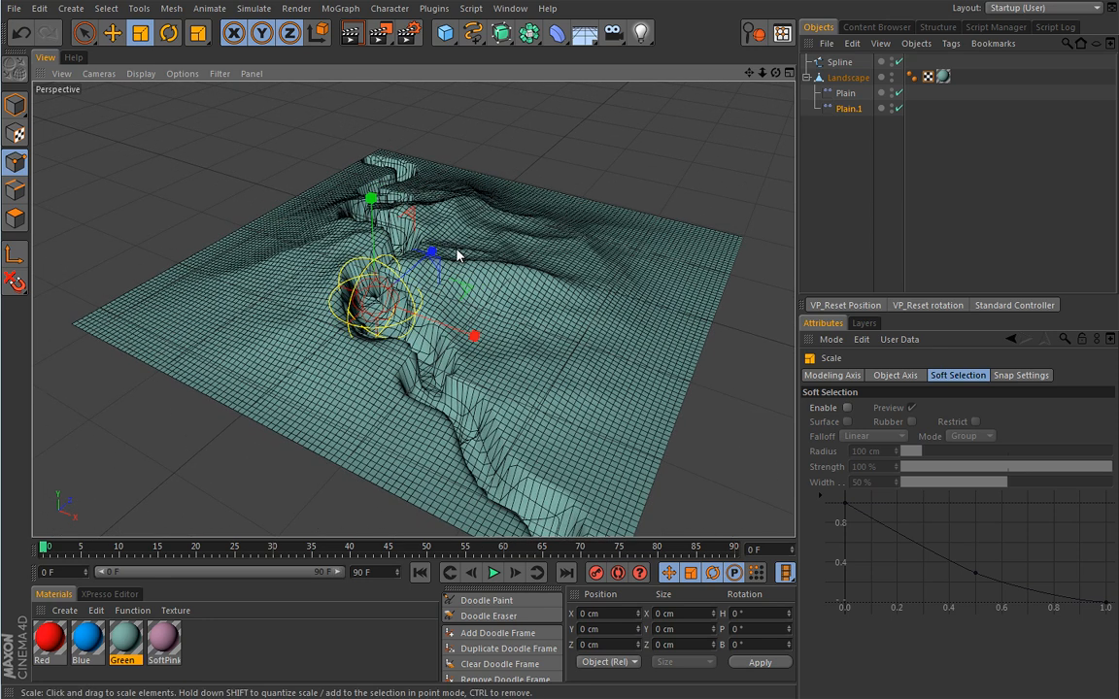
mouse_move(452, 293)
alt+mouse_down()
mouse_move(450, 322)
mouse_move(459, 276)
alt+mouse_up()
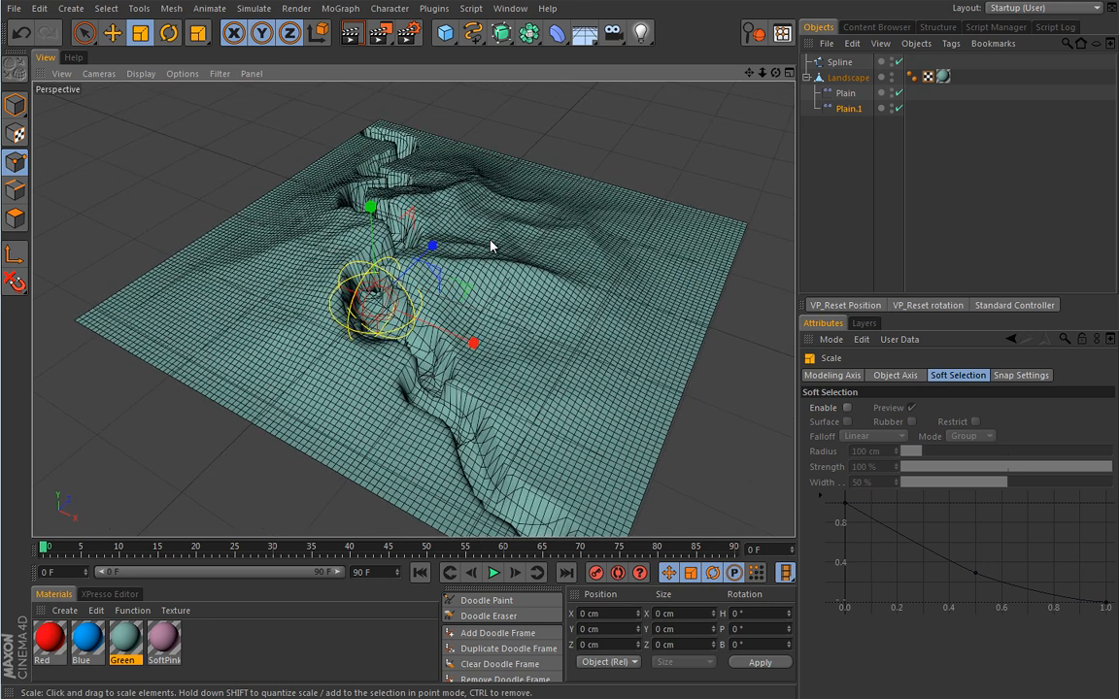
alt+drag(444, 291, 440, 286)
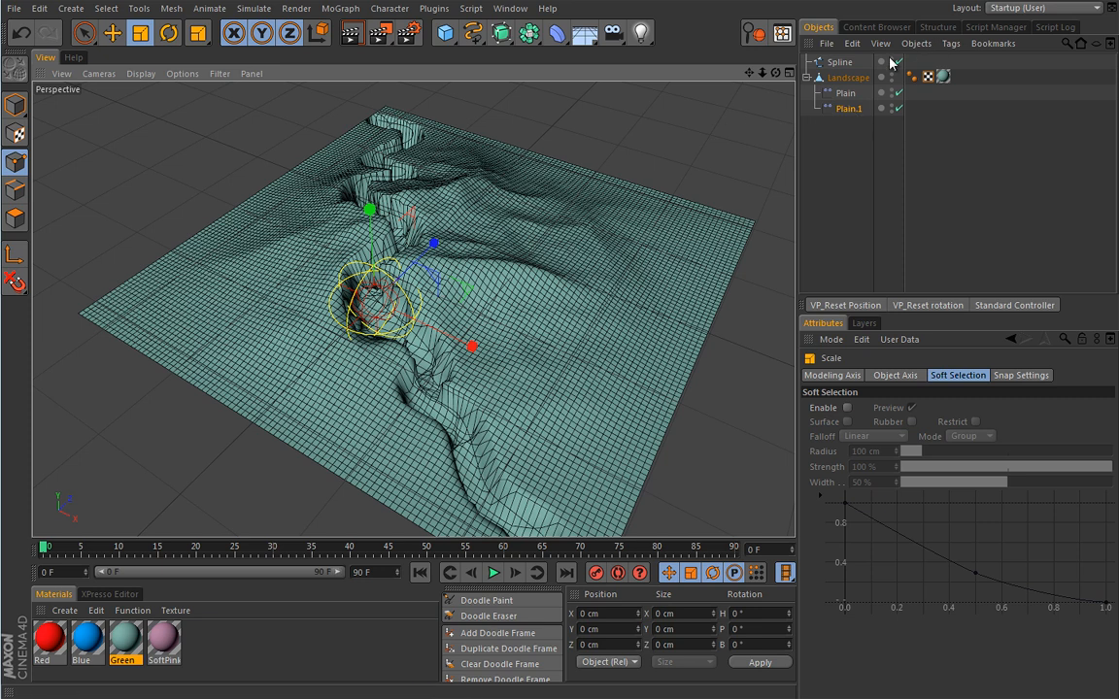
- Add an Align to Spline tag to Plain.1 and assign Spline as its Spline Path
click(951, 43)
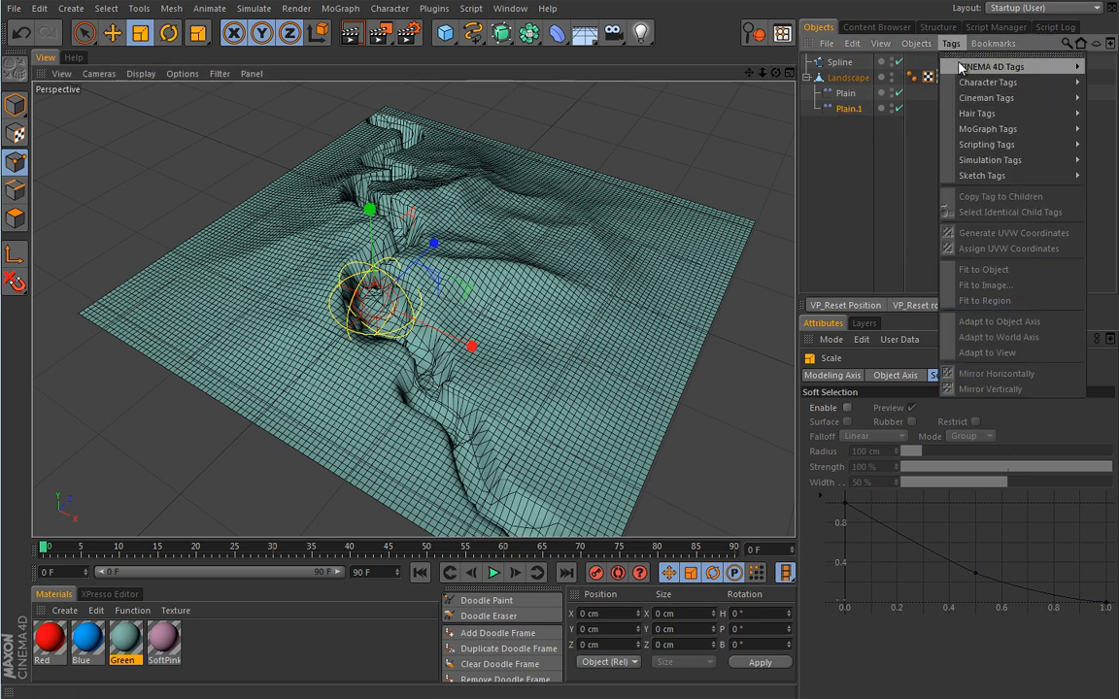
mouse_move(991, 66)
click(1108, 84)
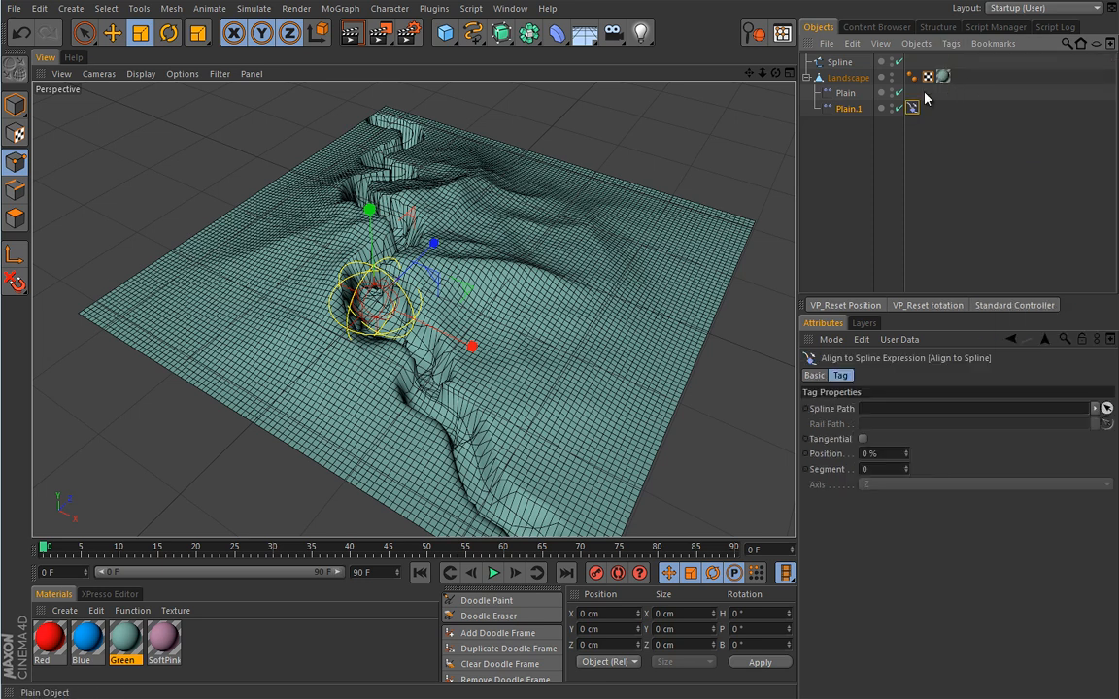
drag(892, 368, 880, 415)
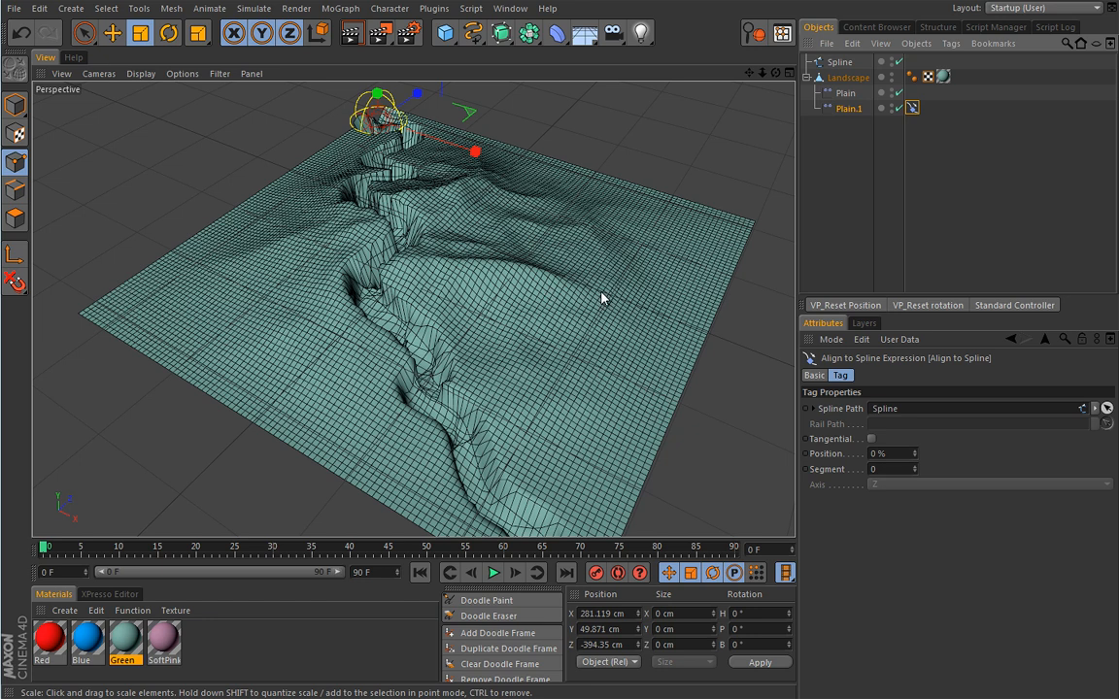
- Slide the copied effector along the riverbed by changing the Align to Spline position to 79%, then back to 67%
scroll(564, 391, down, 2)
alt+drag(546, 389, 493, 340)
drag(915, 453, 948, 390)
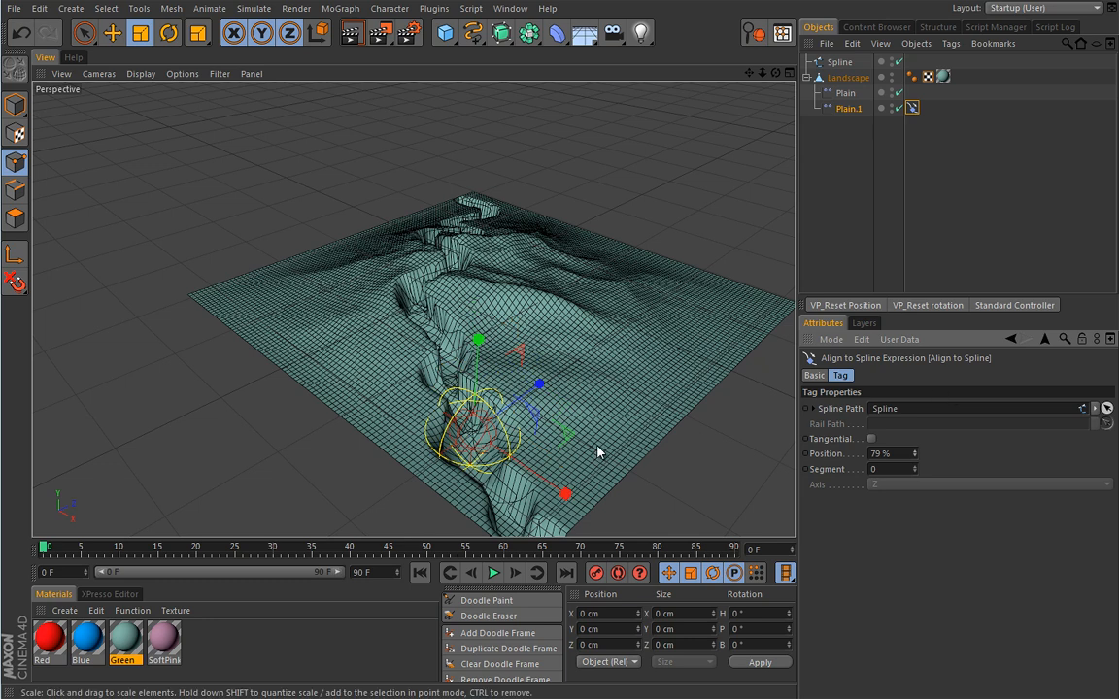
drag(917, 456, 917, 470)
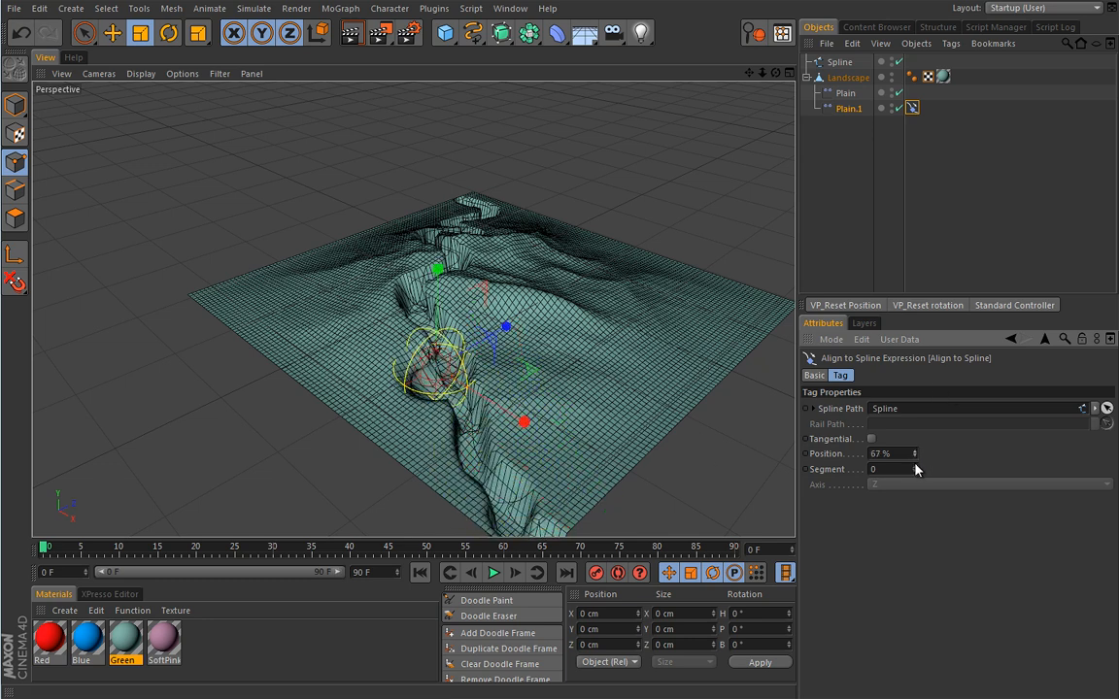
- Select the spline point near the sphere falloff and move it to reshape the riverbed
click(840, 61)
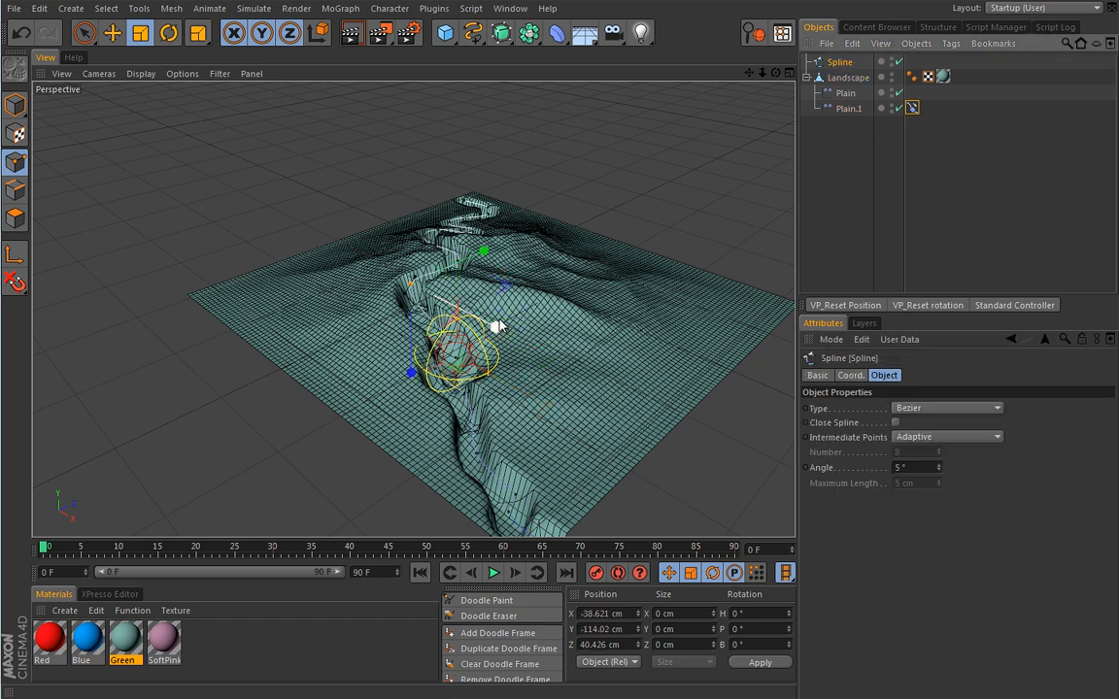
key(e)
click(456, 357)
drag(521, 323, 519, 341)
alt+middle_drag(572, 325, 549, 260)
alt+drag(447, 322, 546, 339)
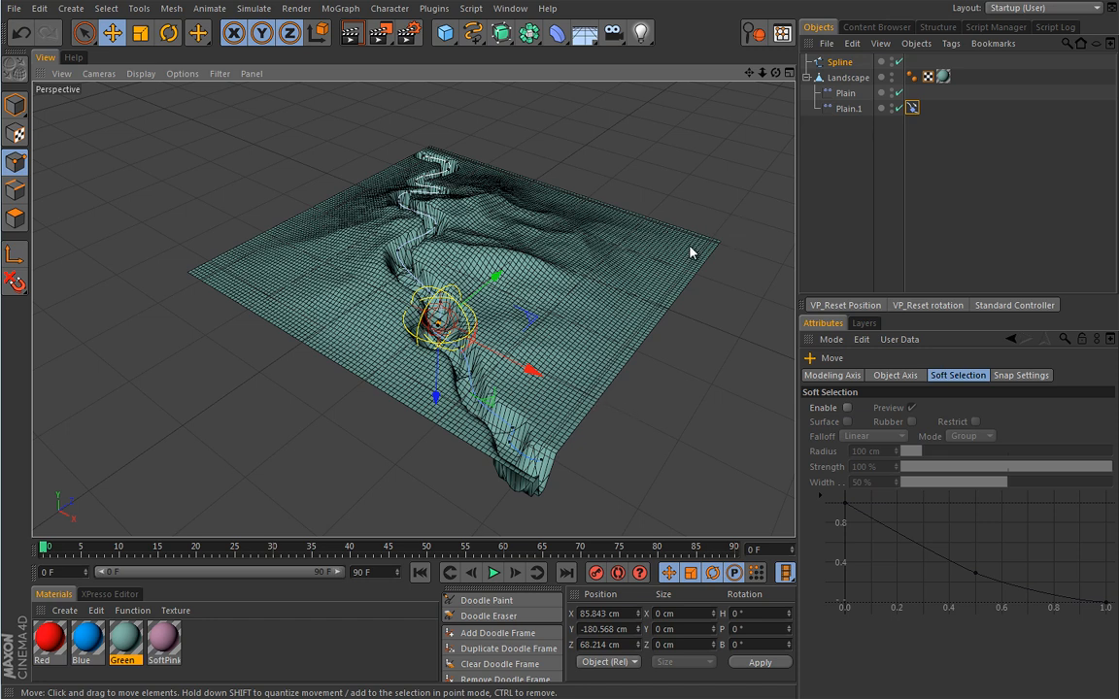
- Delete every object in the scene and add a Plane primitive
drag(853, 136, 825, 55)
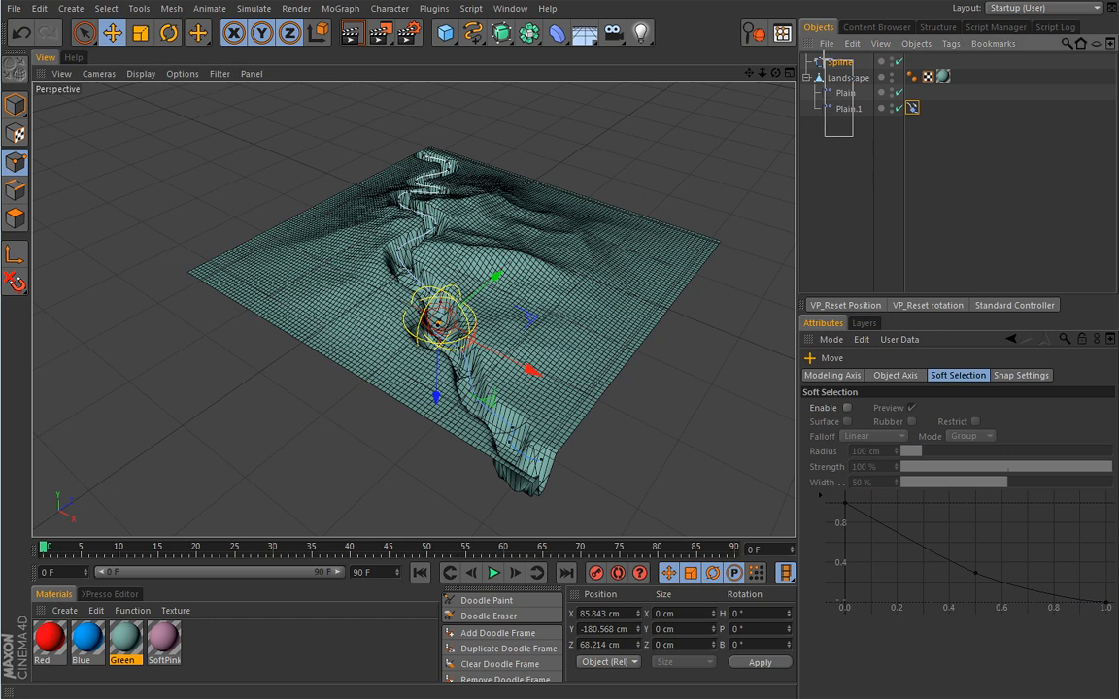
key(Delete)
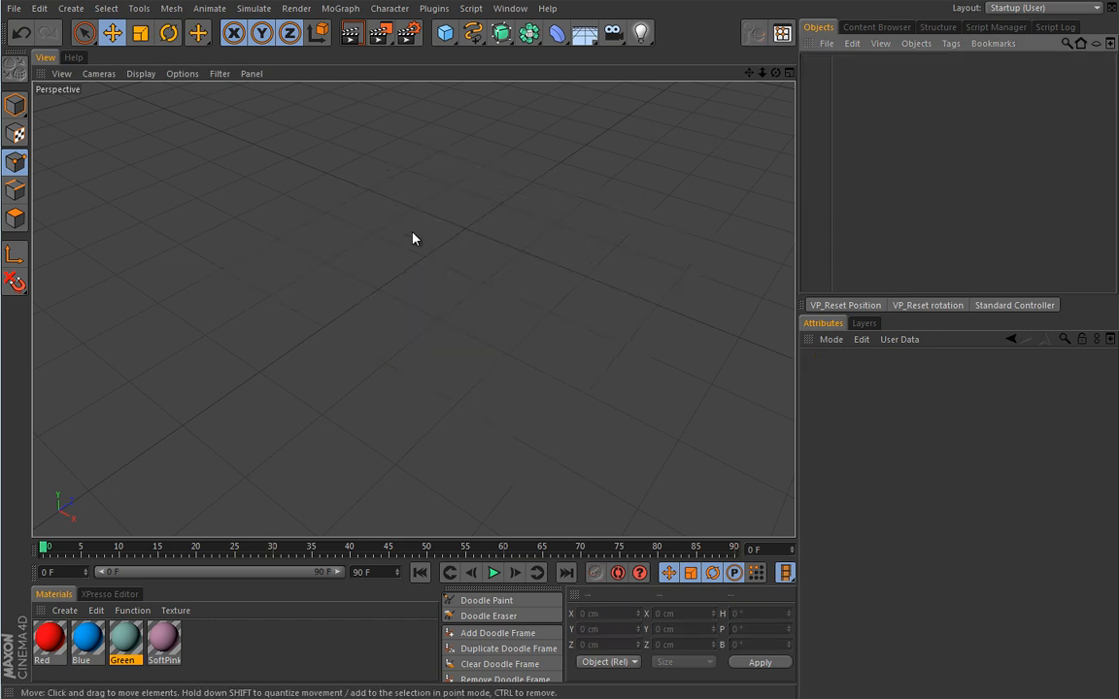
click(447, 37)
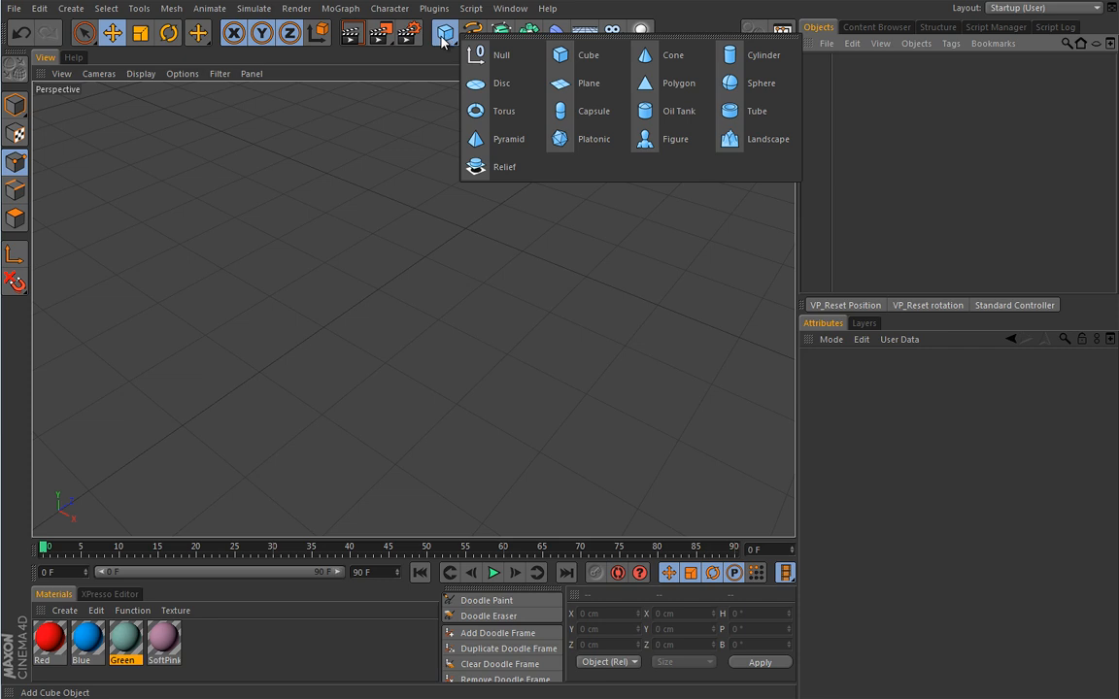
click(575, 84)
alt+middle_drag(391, 176, 352, 216)
alt+right_drag(352, 216, 364, 214)
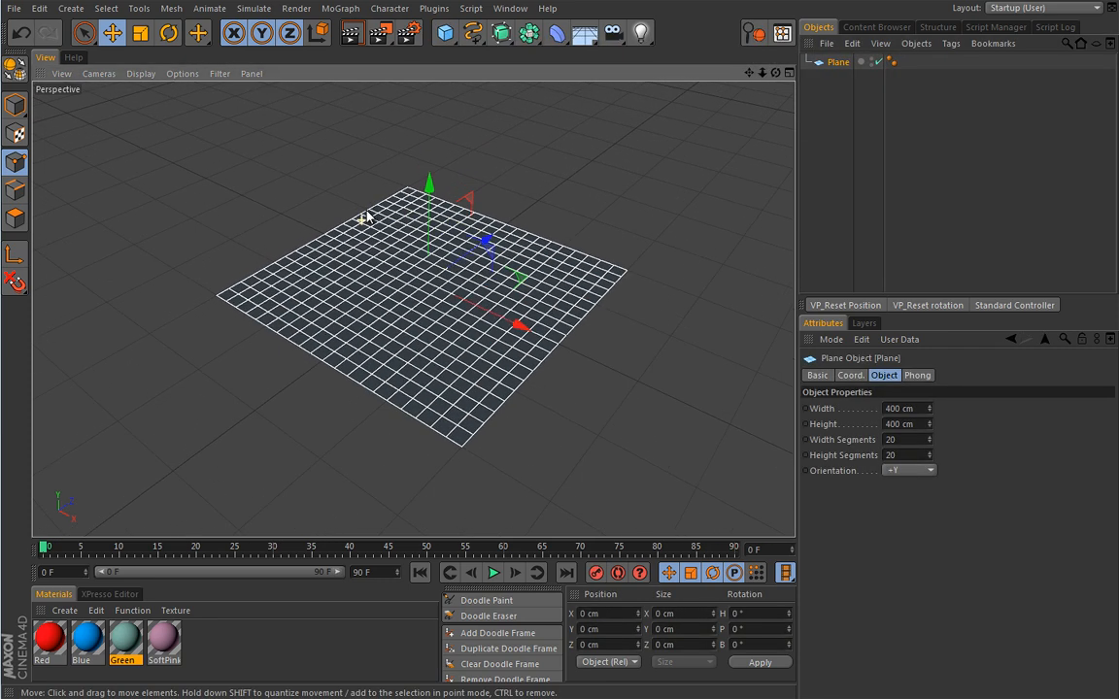
- Make the plane editable and apply the SoftPink material to it
key(c)
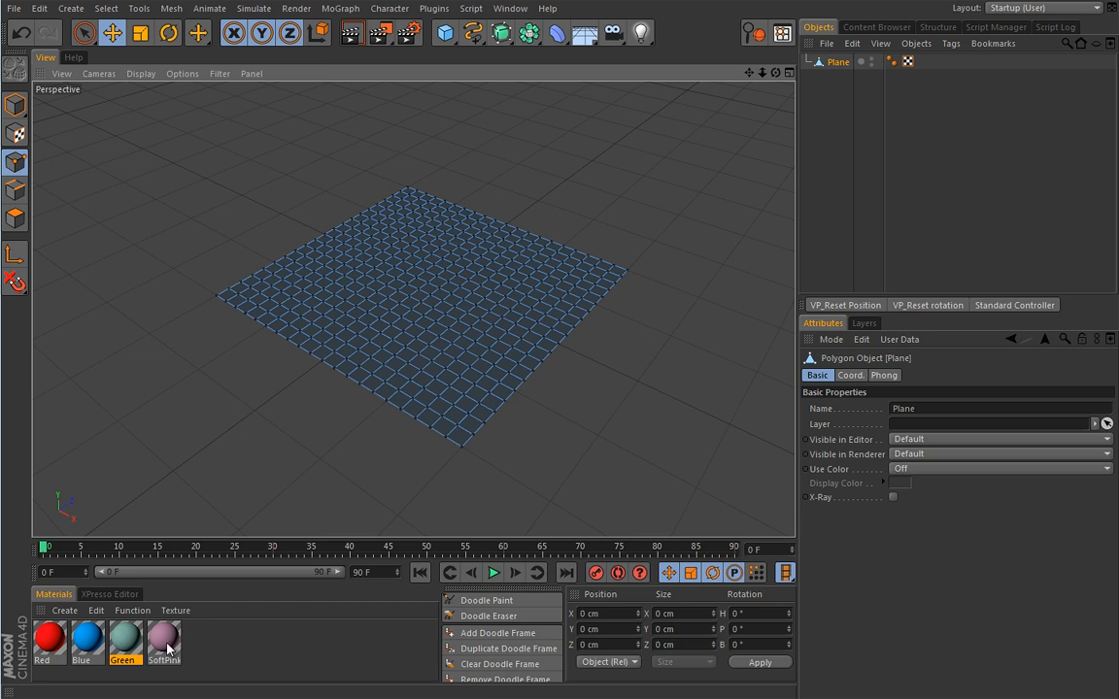
drag(168, 649, 216, 622)
drag(397, 325, 397, 327)
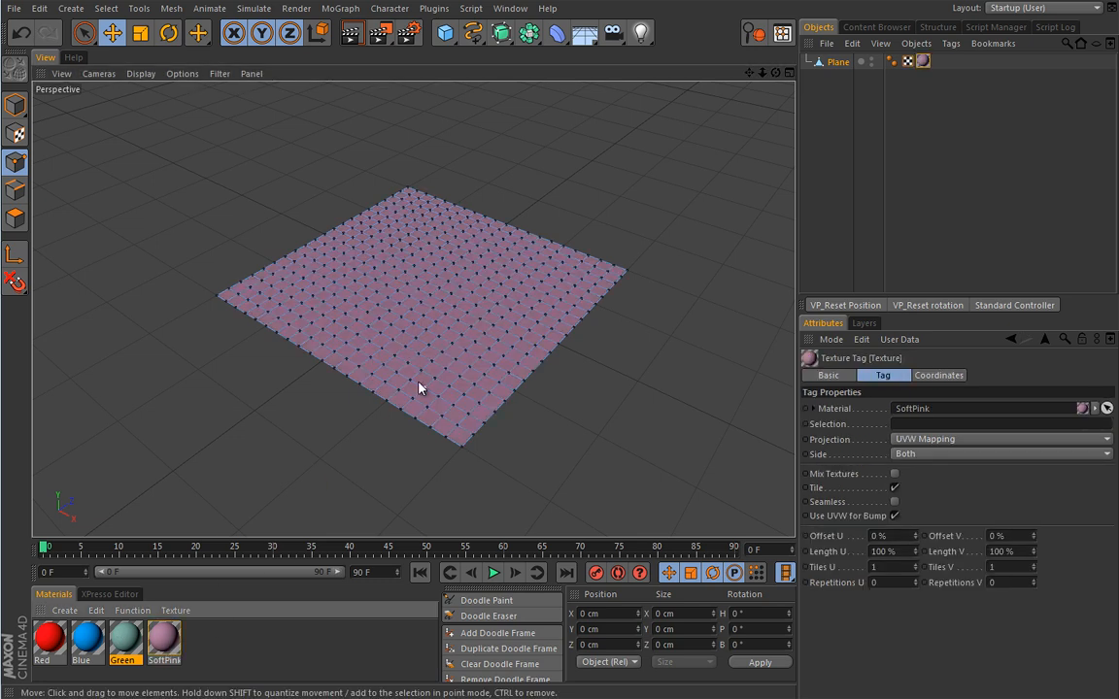
- In model mode, add a Formula effector and make it a child of the Plane
alt+drag(601, 257, 474, 256)
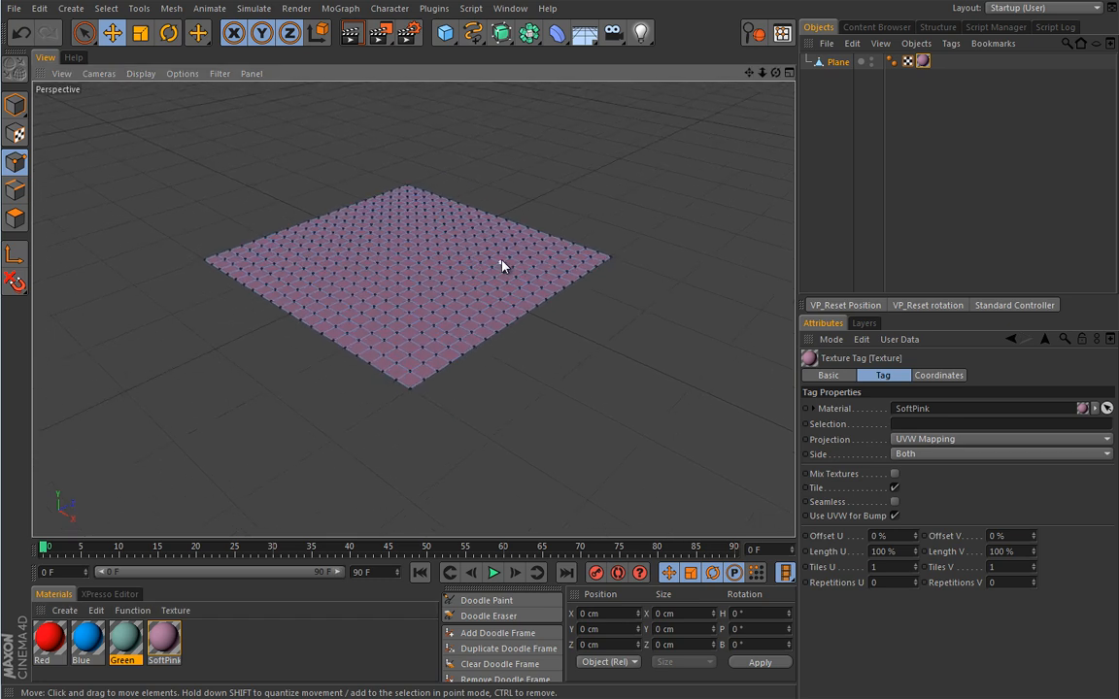
key(Return)
scroll(516, 292, up, 3)
click(350, 9)
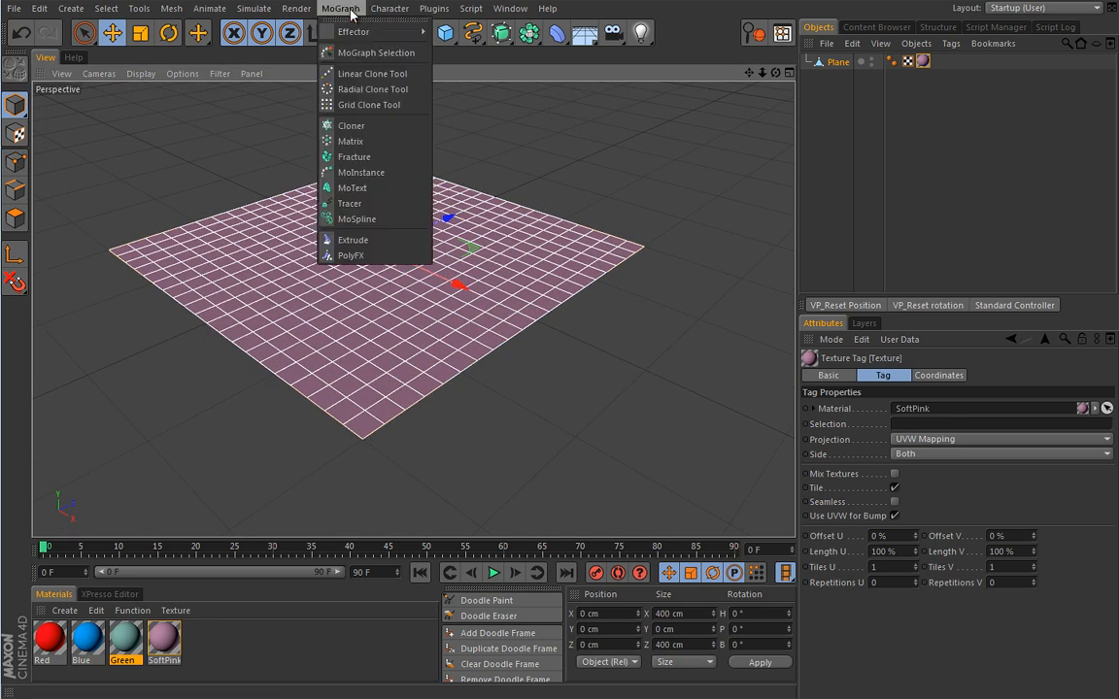
mouse_move(351, 36)
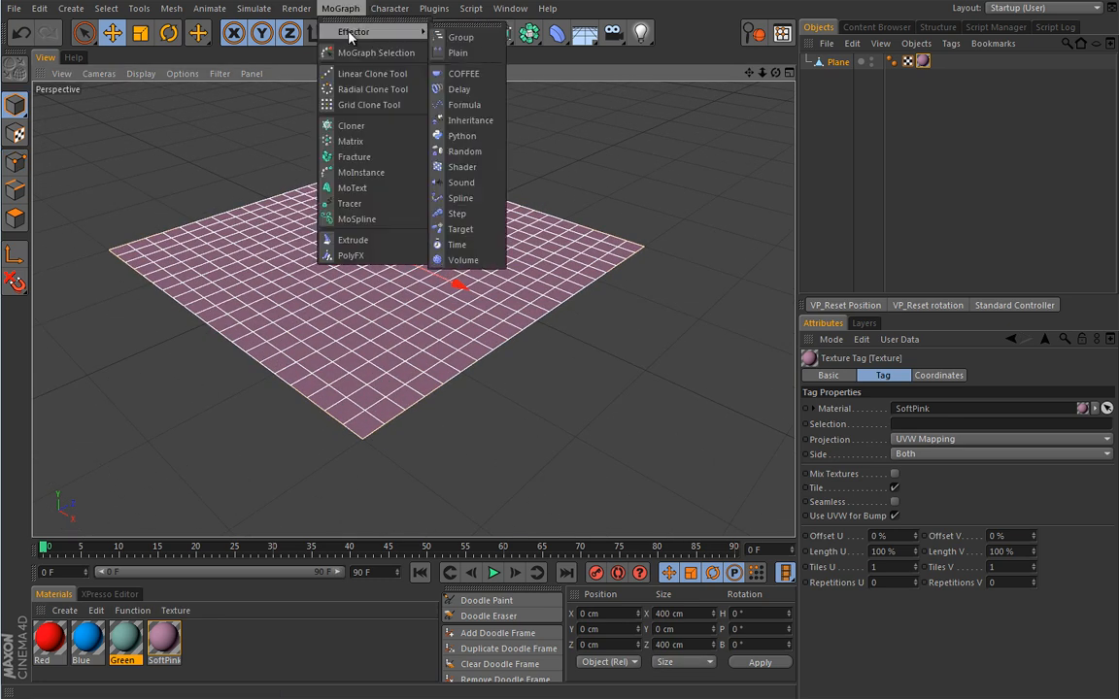
click(471, 106)
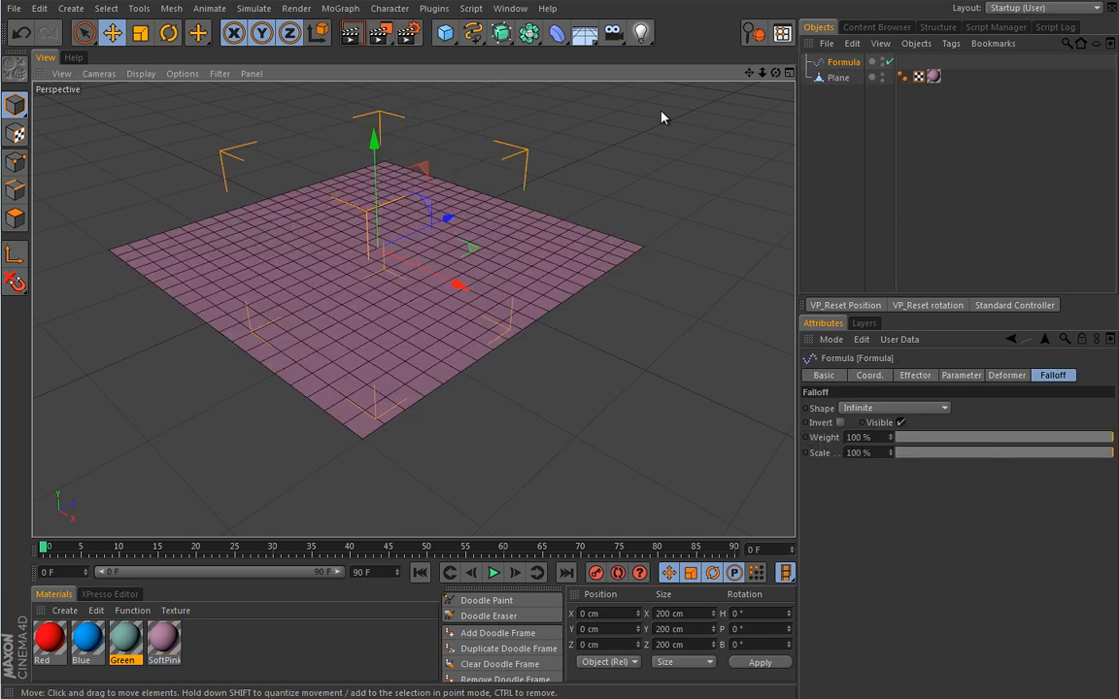
drag(841, 63, 838, 78)
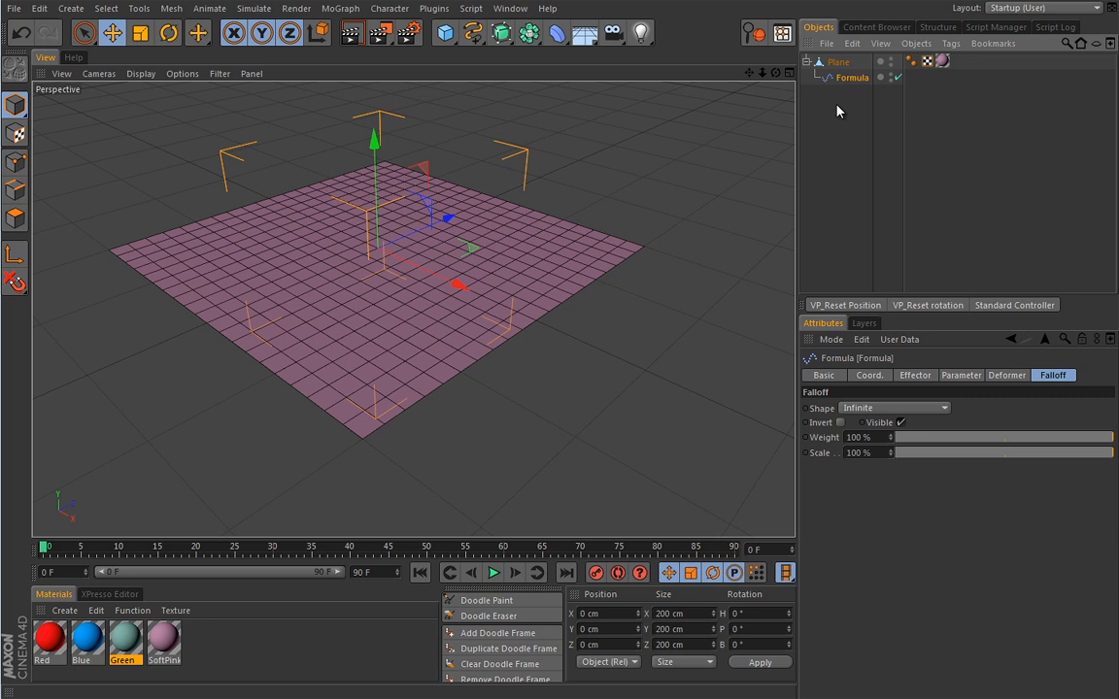
- Examine the Formula effector's expression and the operators and functions in the help's Formula appendix
click(915, 376)
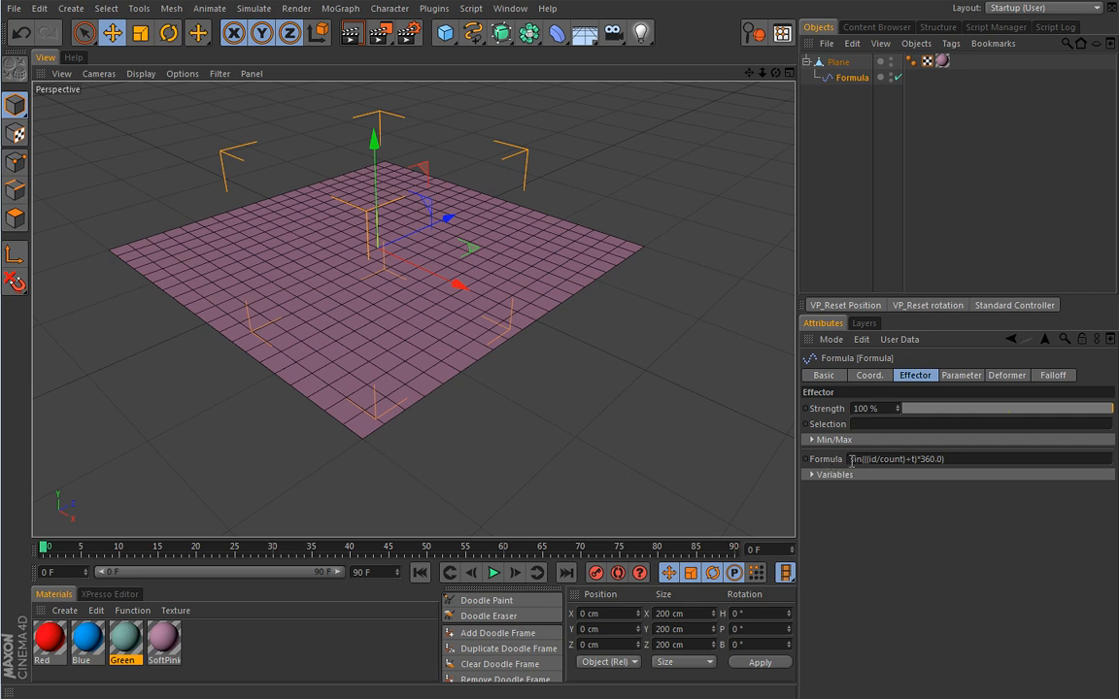
click(76, 60)
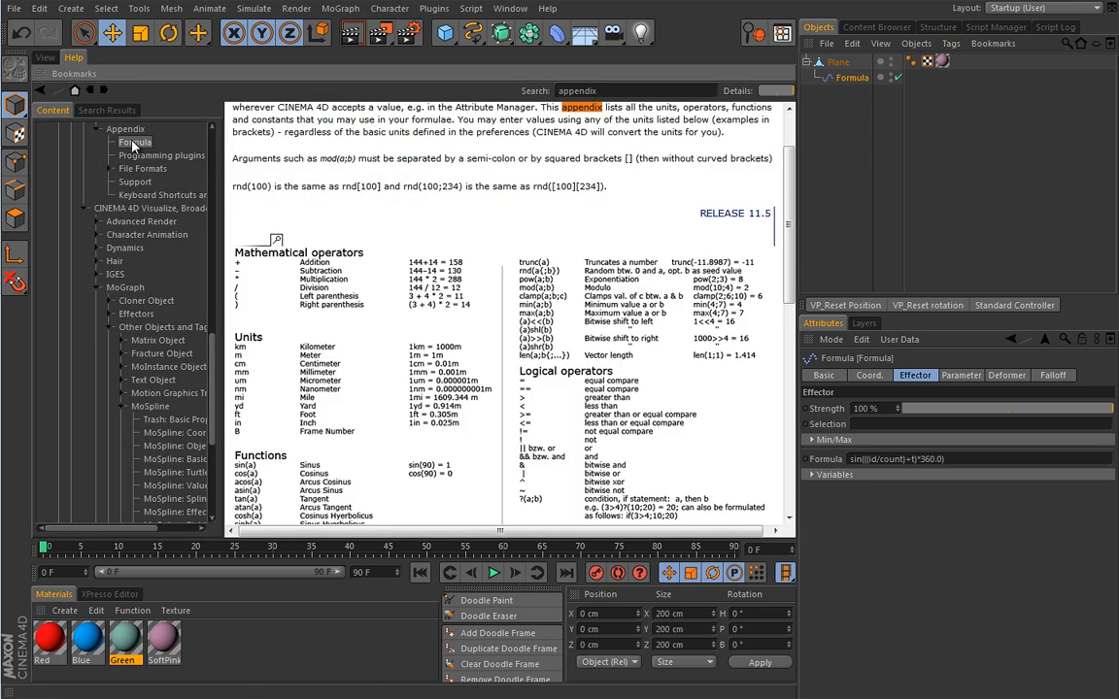
scroll(602, 233, down, 2)
scroll(549, 216, up, 2)
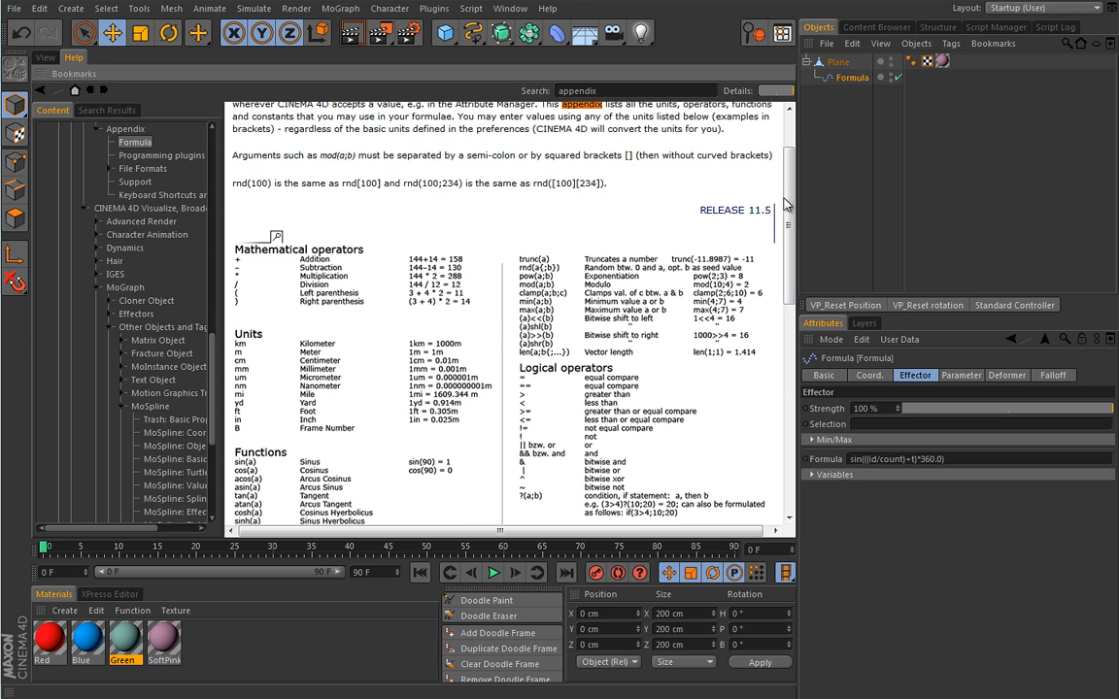
scroll(355, 275, down, 2)
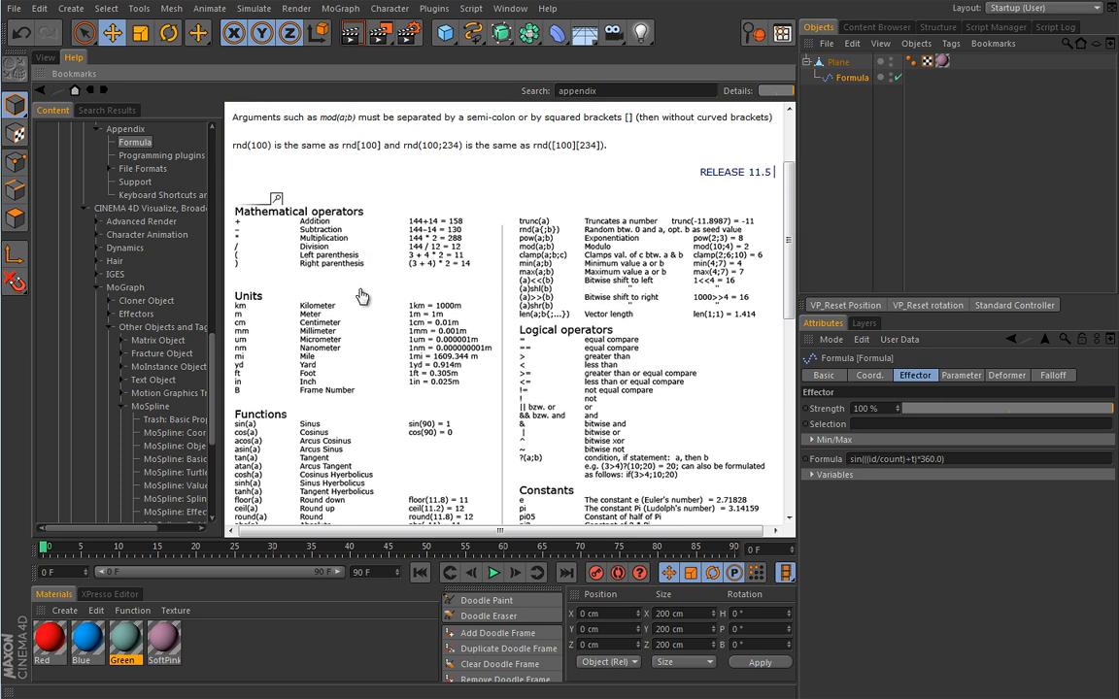
click(46, 58)
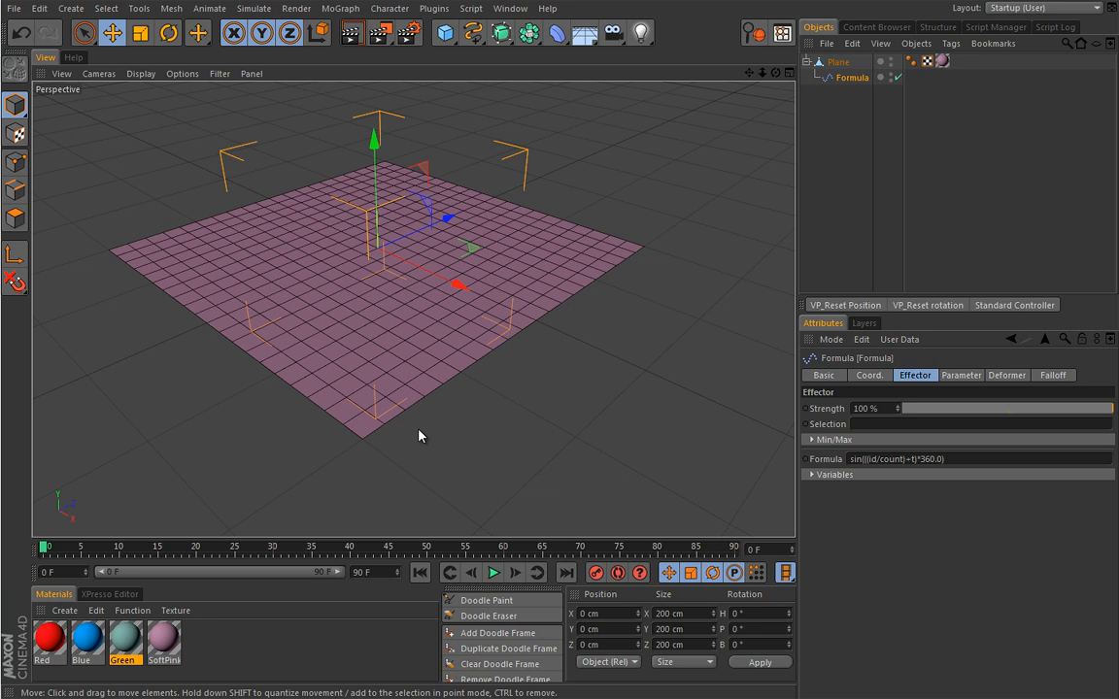
- Set the Formula effector's deformation mode to Point
click(1002, 376)
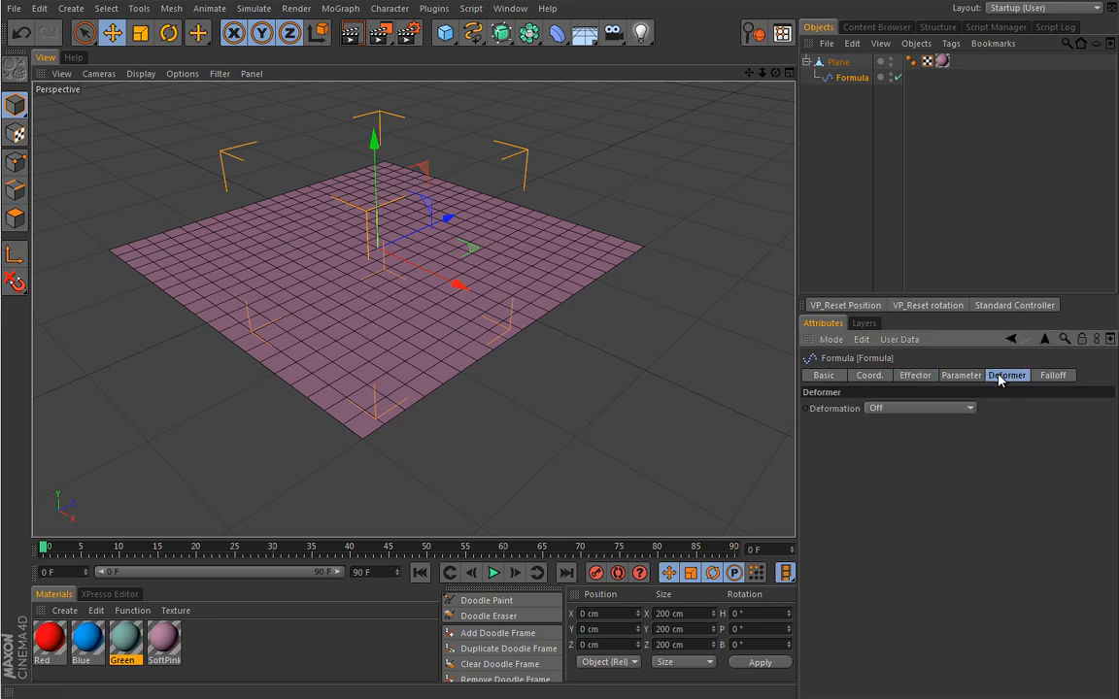
click(897, 409)
click(819, 455)
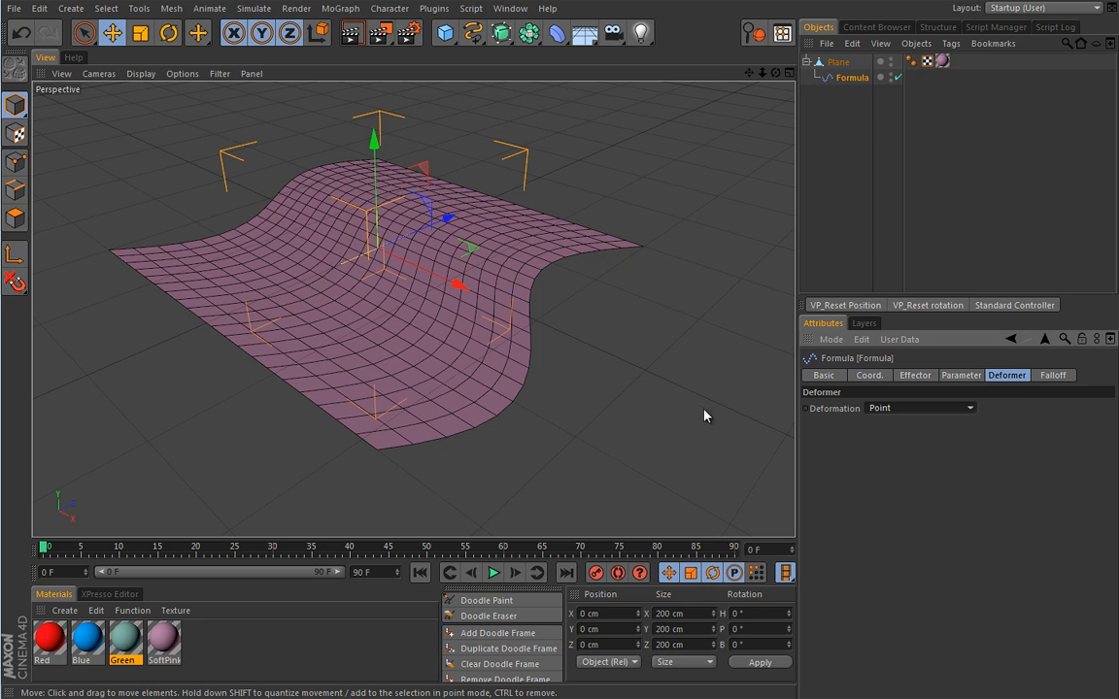
- Turn off the Formula effector's scale transform so that only position is affected
click(958, 376)
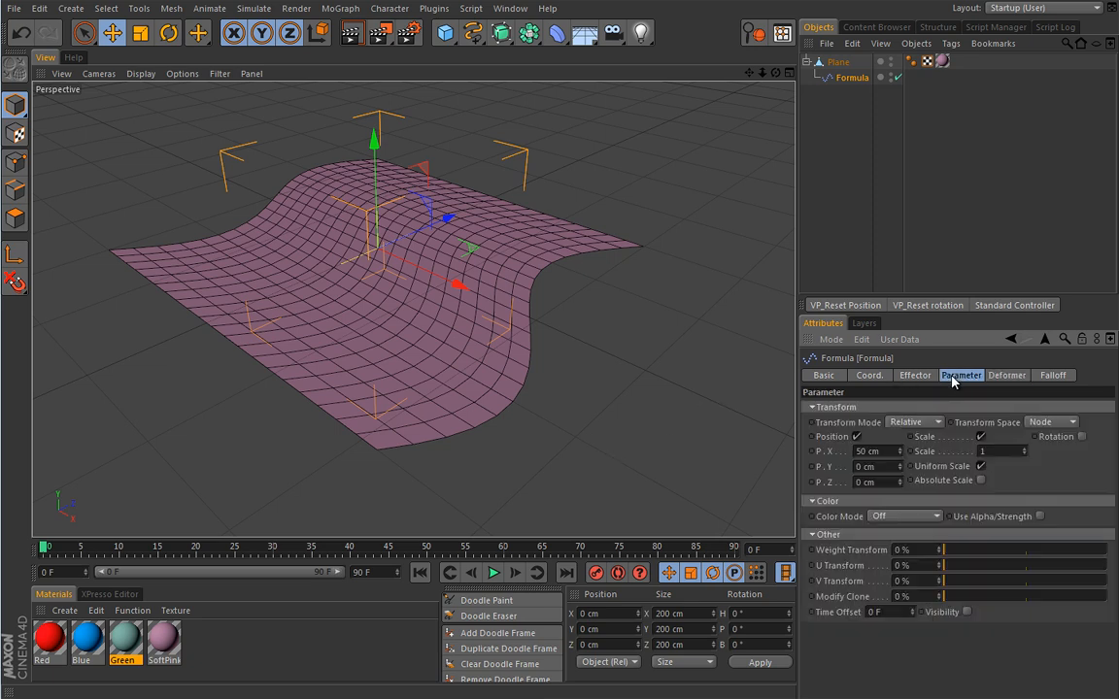
click(981, 437)
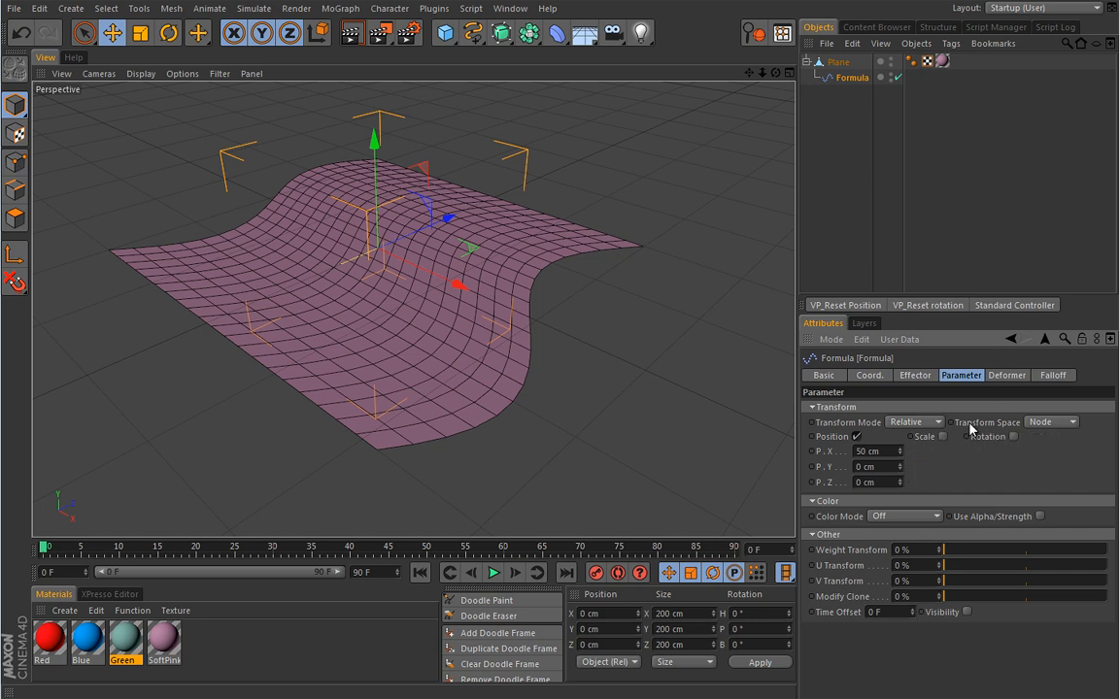
alt+drag(604, 425, 539, 367)
alt+middle_drag(539, 367, 410, 372)
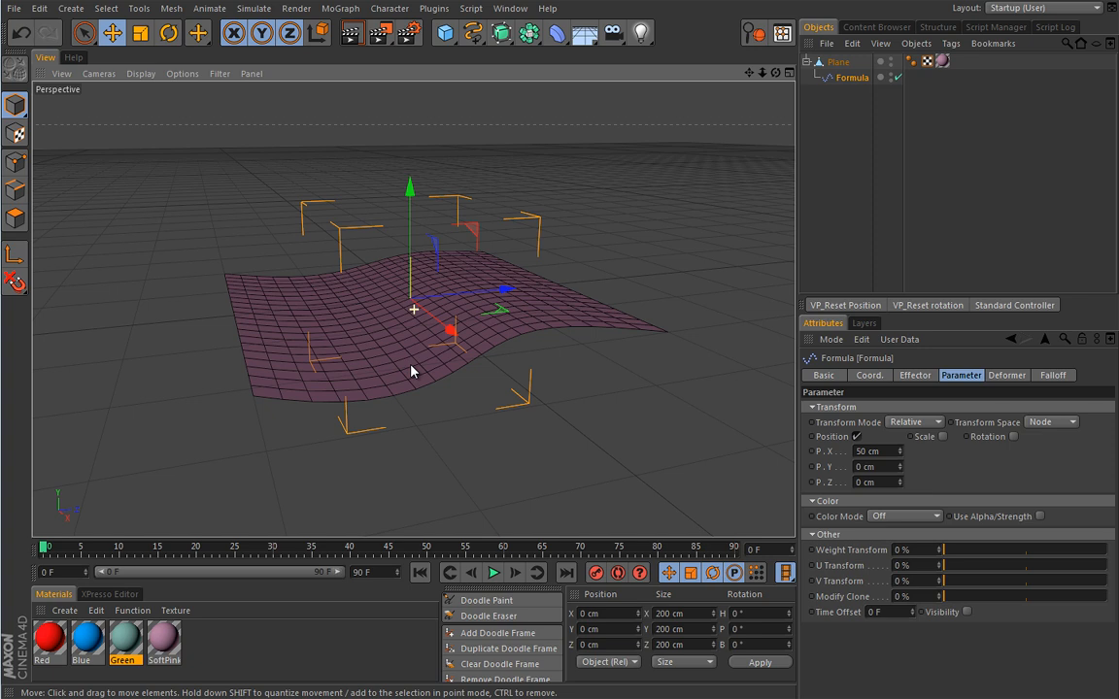
- Set the Formula effector's position parameters to P.X 0 cm and P.Z 50 cm
click(877, 451)
text(0)
key(Tab)
key(Tab)
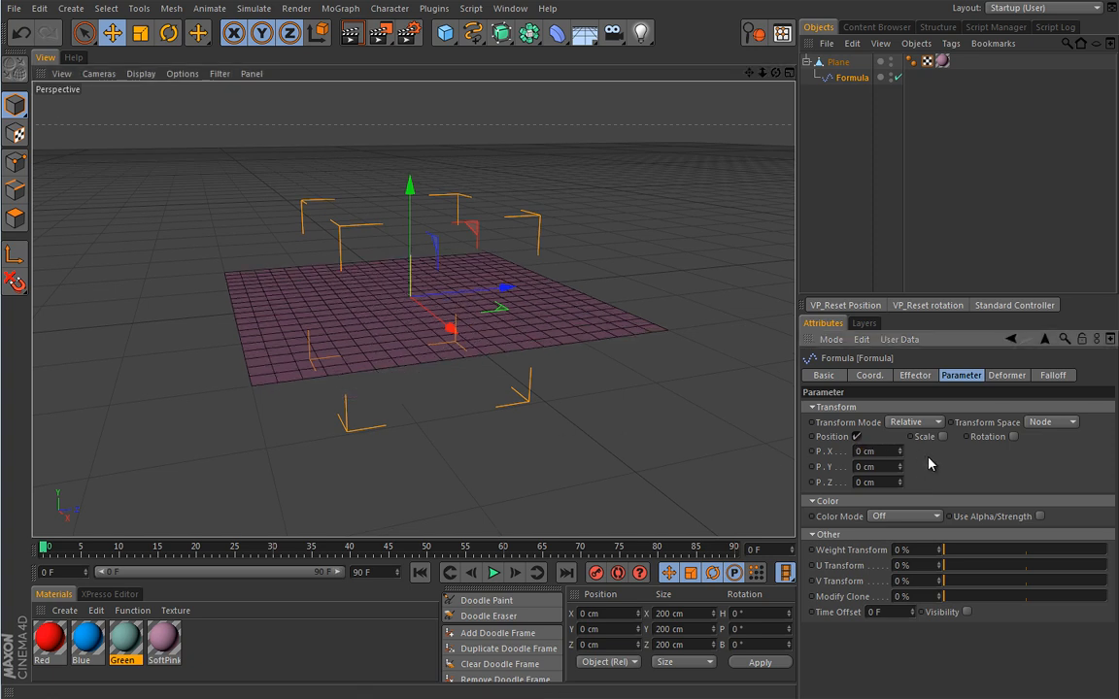
text(50)
key(Return)
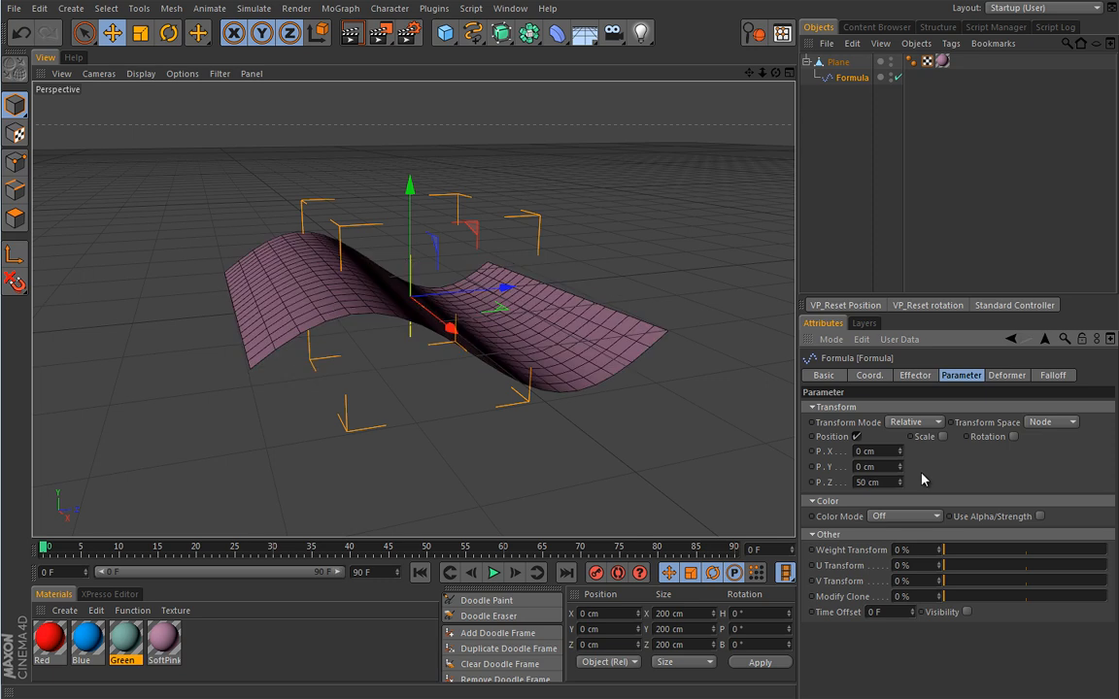
scroll(415, 375, down, 2)
scroll(394, 379, up, 3)
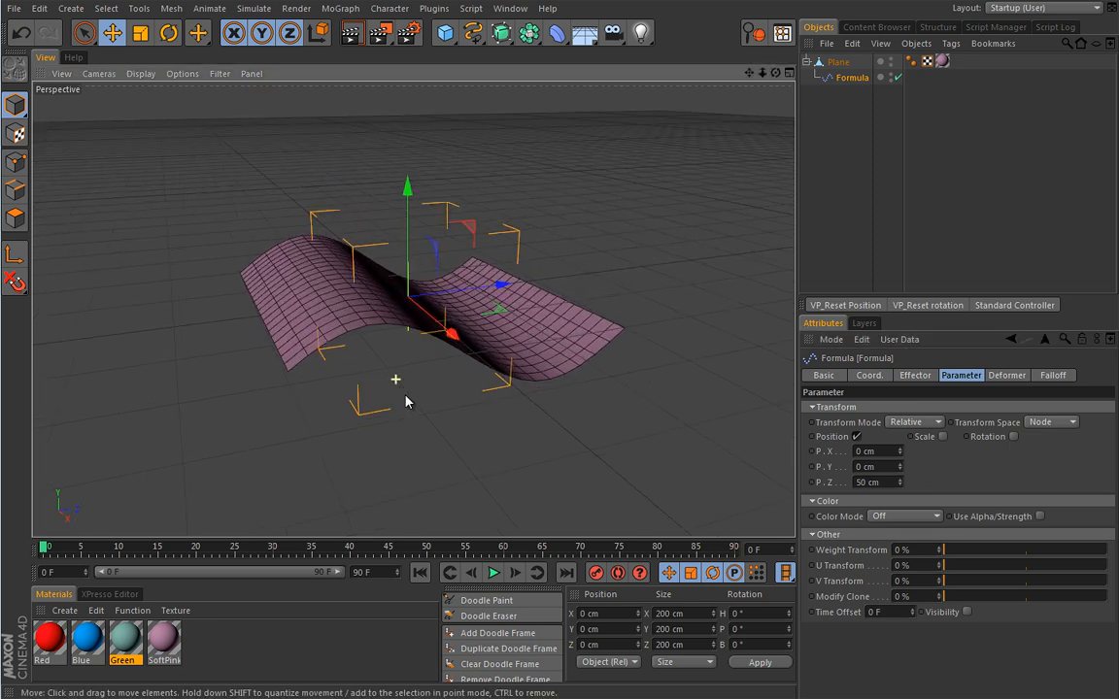
alt+drag(428, 362, 451, 390)
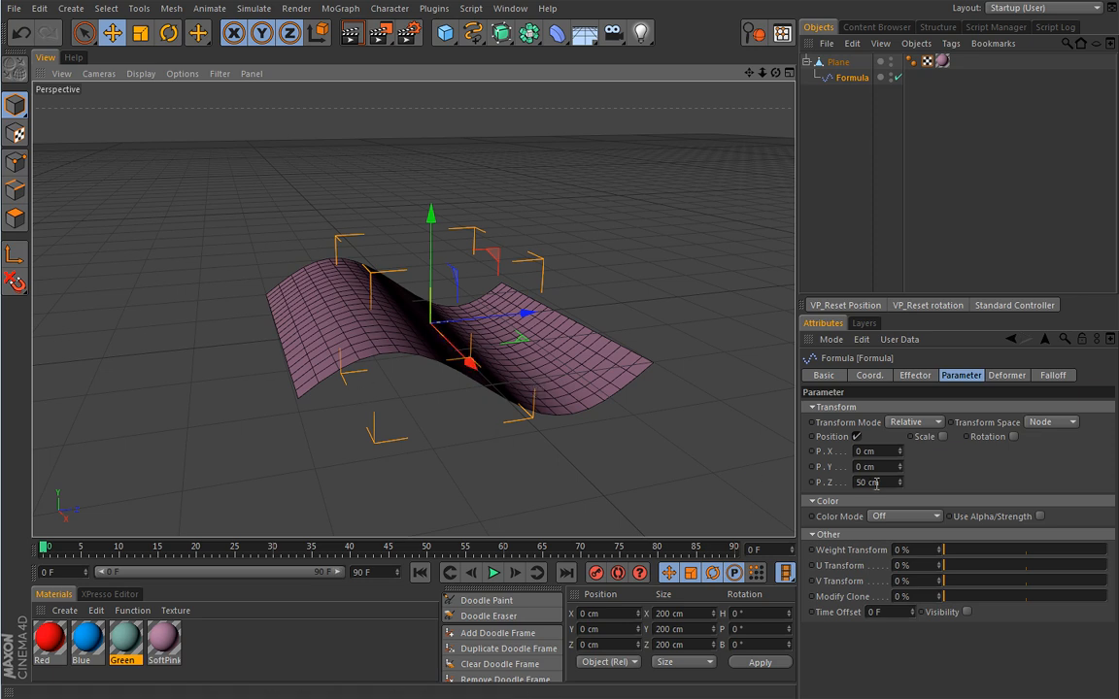
- Examine the Formula effector's deformer setting, expression and variables, and play the animation to watch the waves
click(1007, 377)
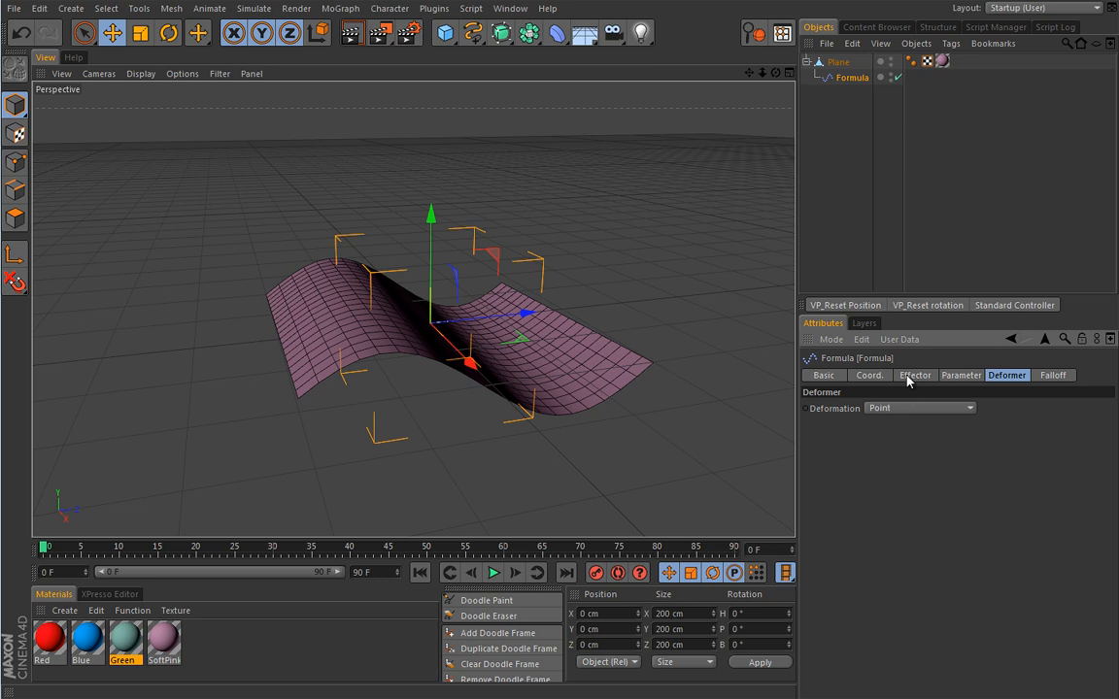
click(911, 375)
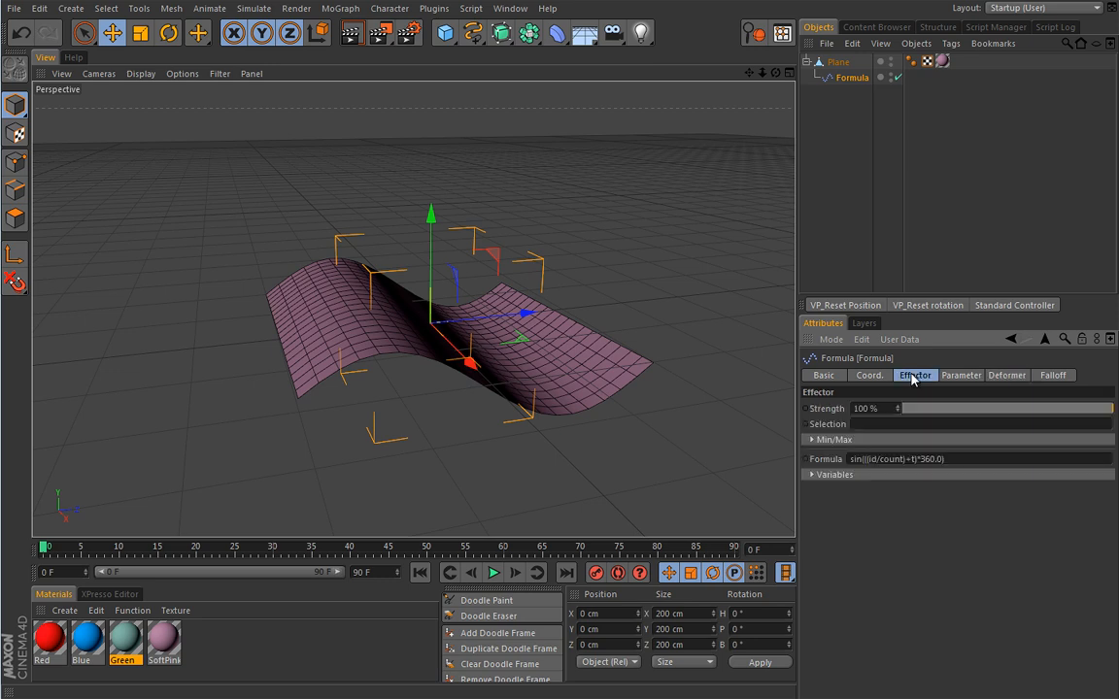
click(811, 476)
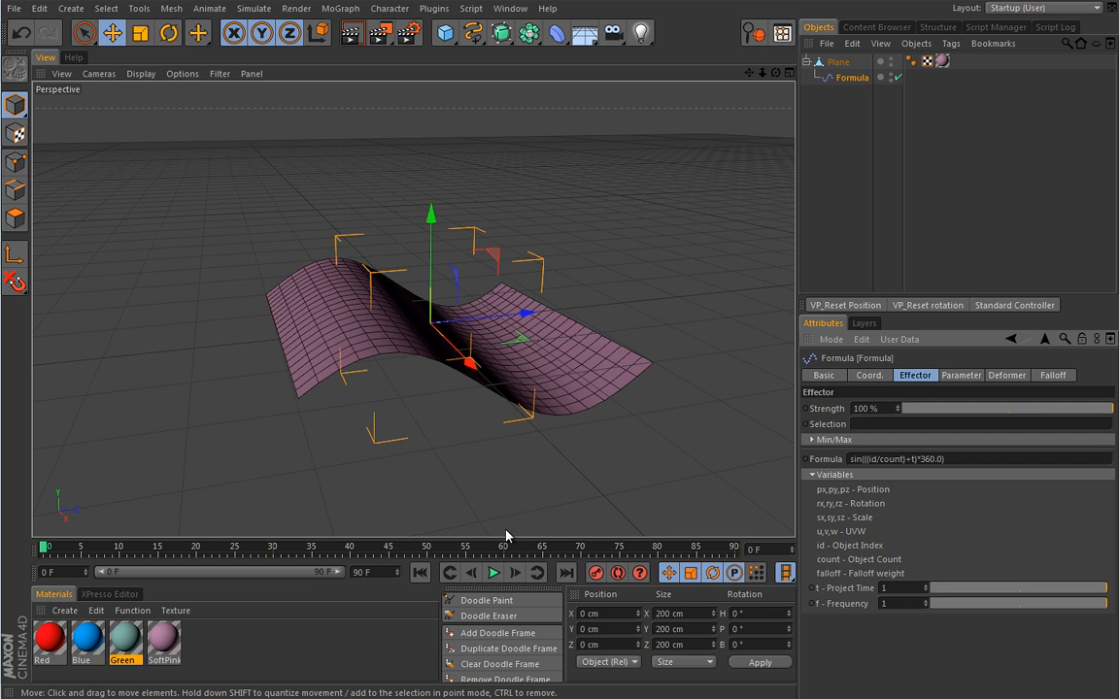
click(493, 573)
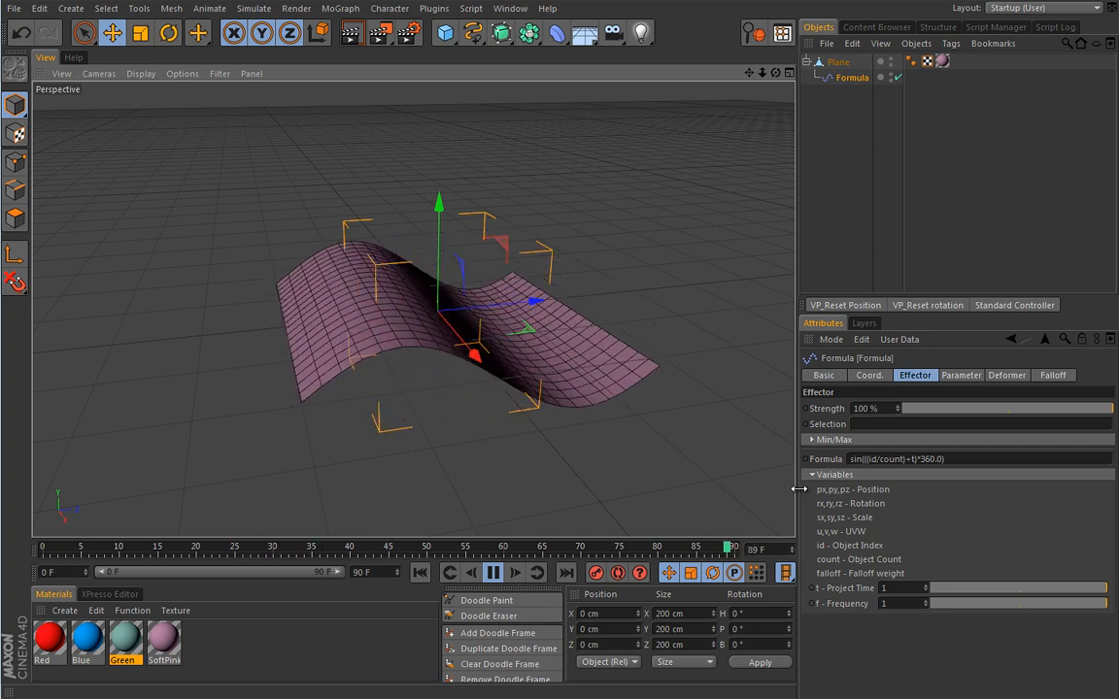
mouse_move(590, 404)
alt+middle_down()
mouse_move(568, 386)
mouse_move(585, 385)
alt+middle_up()
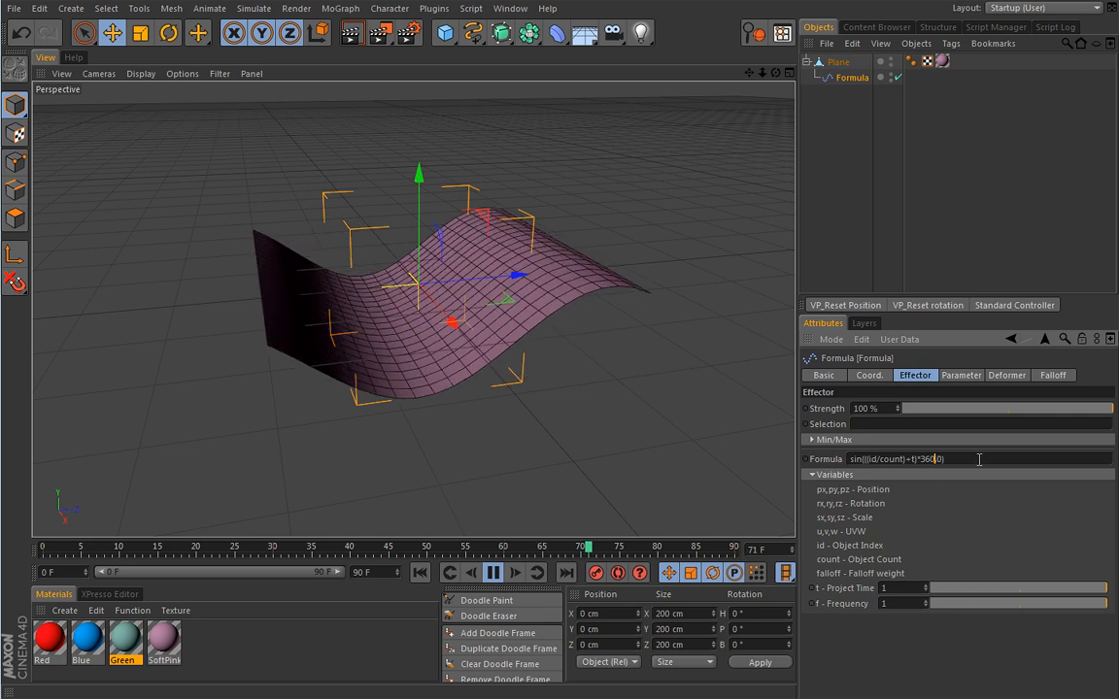
- Change the multiplier in the Formula effector's expression to 45.0, giving sin(((id/count)+t)*45.0)
key(BackSpace)
key(BackSpace)
key(BackSpace)
text(45)
key(Return)
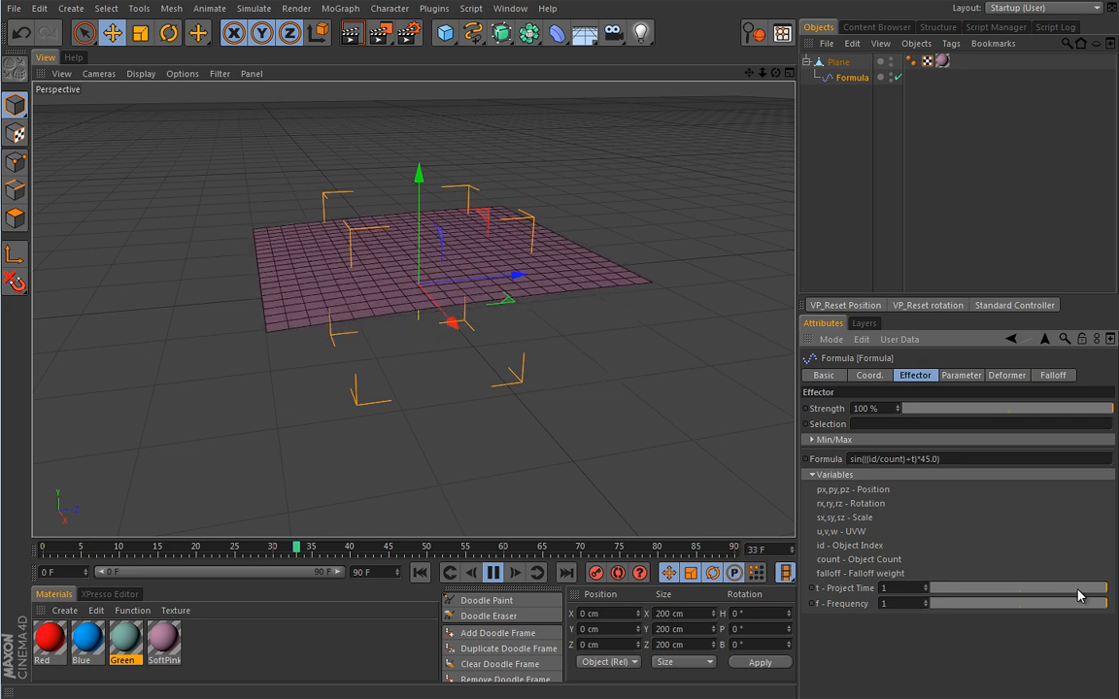
- Try the formula's t - Project Time variable at 1.26 and 10, and return it to 1
mouse_move(1092, 591)
mouse_down()
mouse_move(1025, 592)
mouse_move(1108, 590)
mouse_up()
drag(925, 588, 1008, 377)
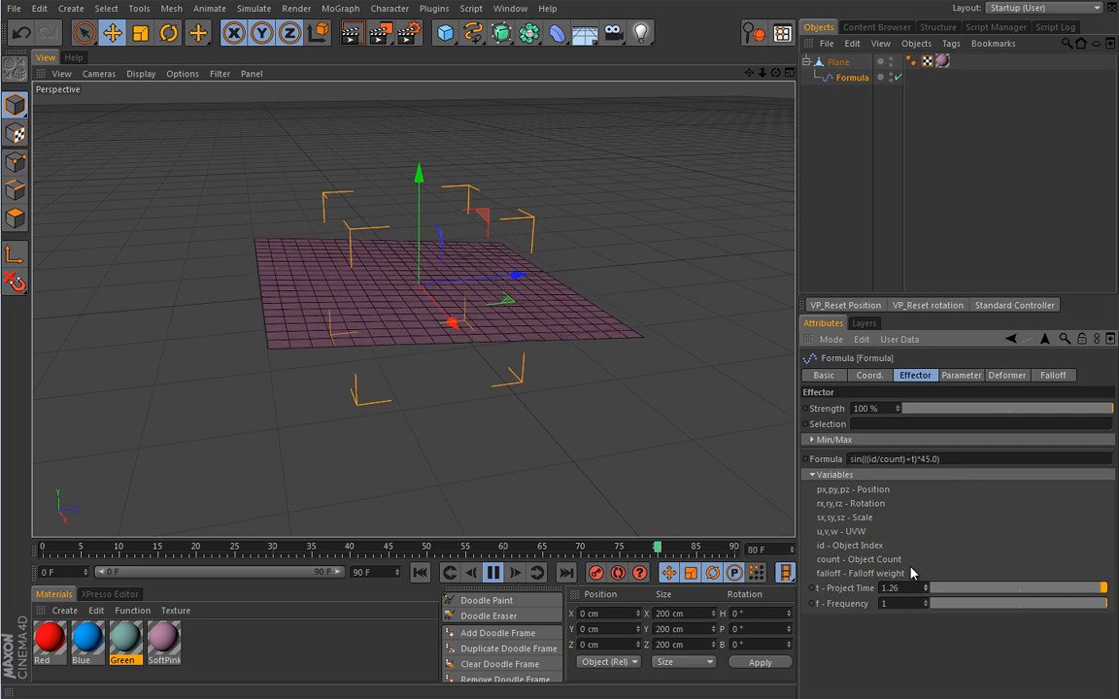
double_click(897, 589)
text(10)
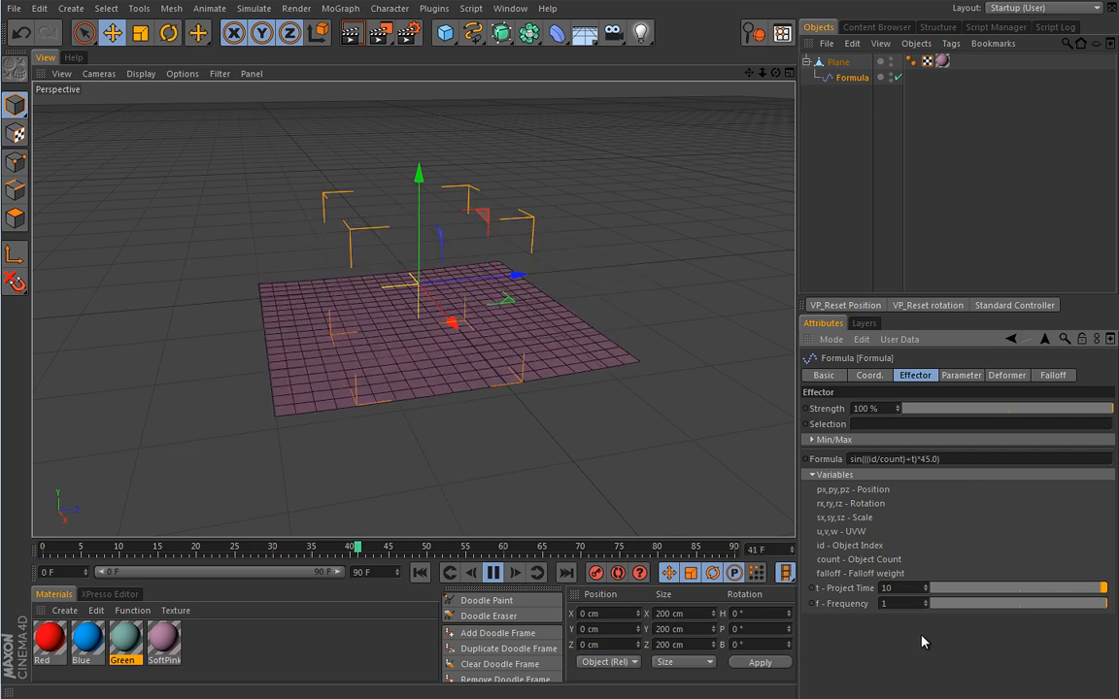
key(BackSpace)
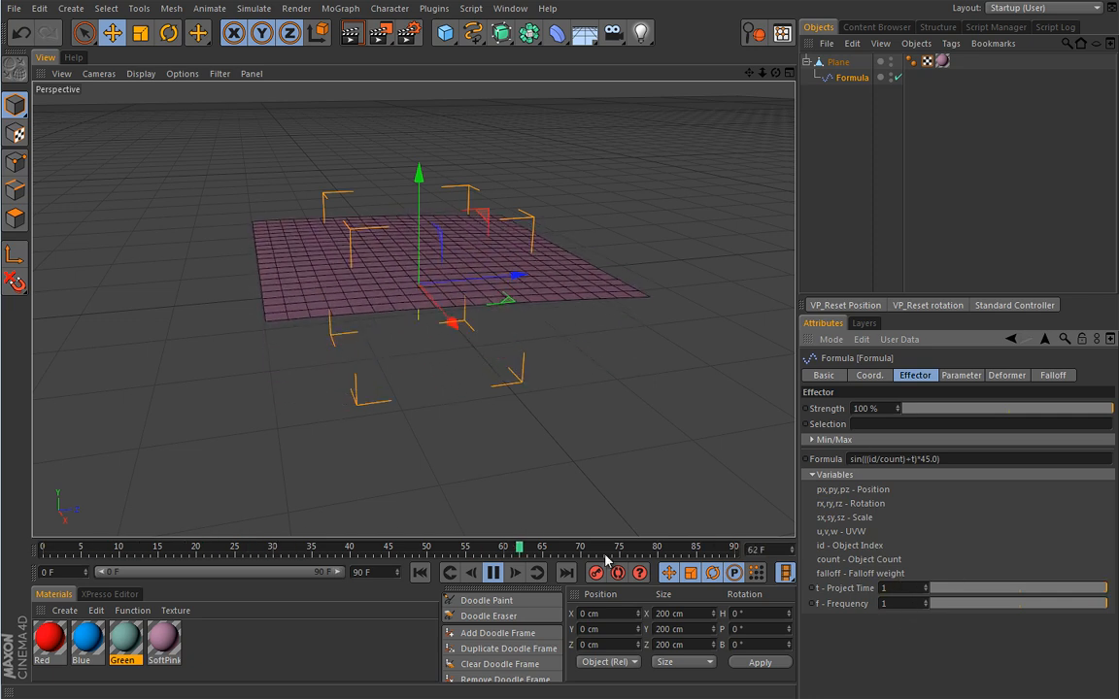
- Stop and rewind the animation, and replace sin with cosh in the Formula effector's expression
click(494, 573)
click(421, 573)
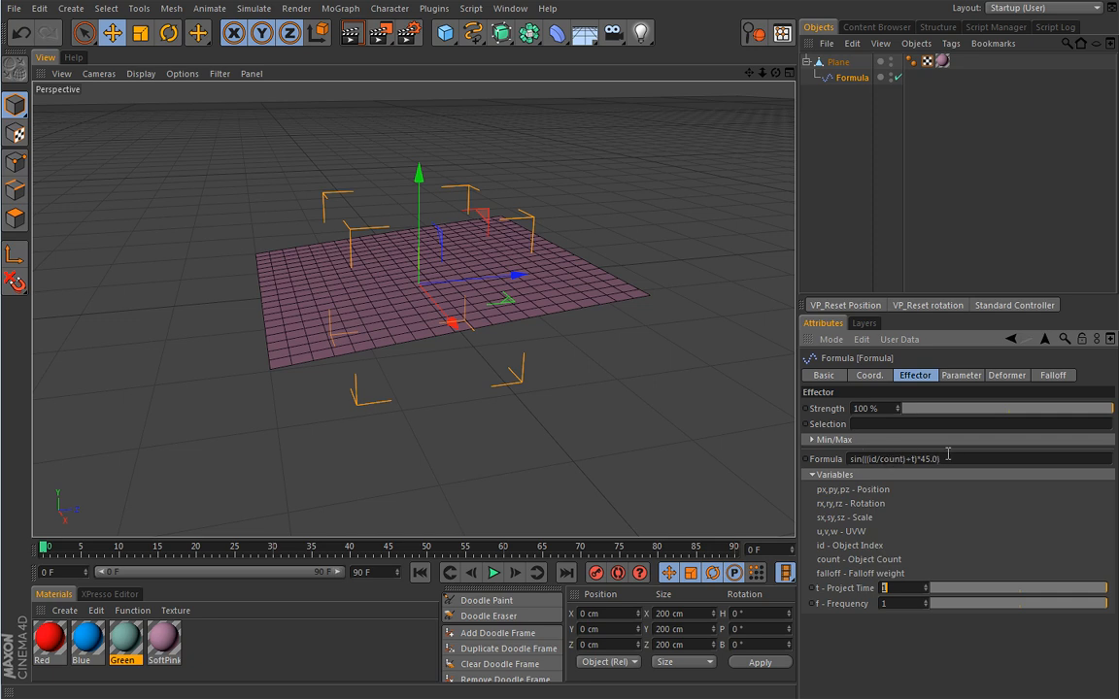
double_click(858, 459)
click(855, 458)
key(BackSpace)
key(BackSpace)
key(BackSpace)
text(cosh)
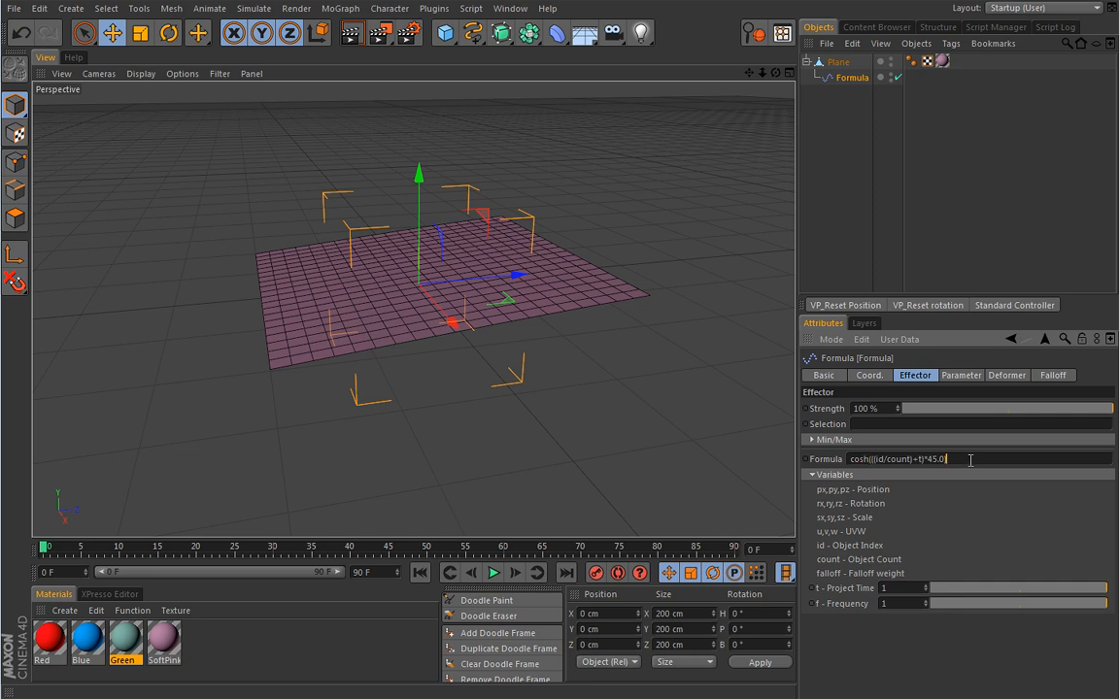
- Play the animation to examine the cosh deformation of the plane, and return to the first frame
click(494, 573)
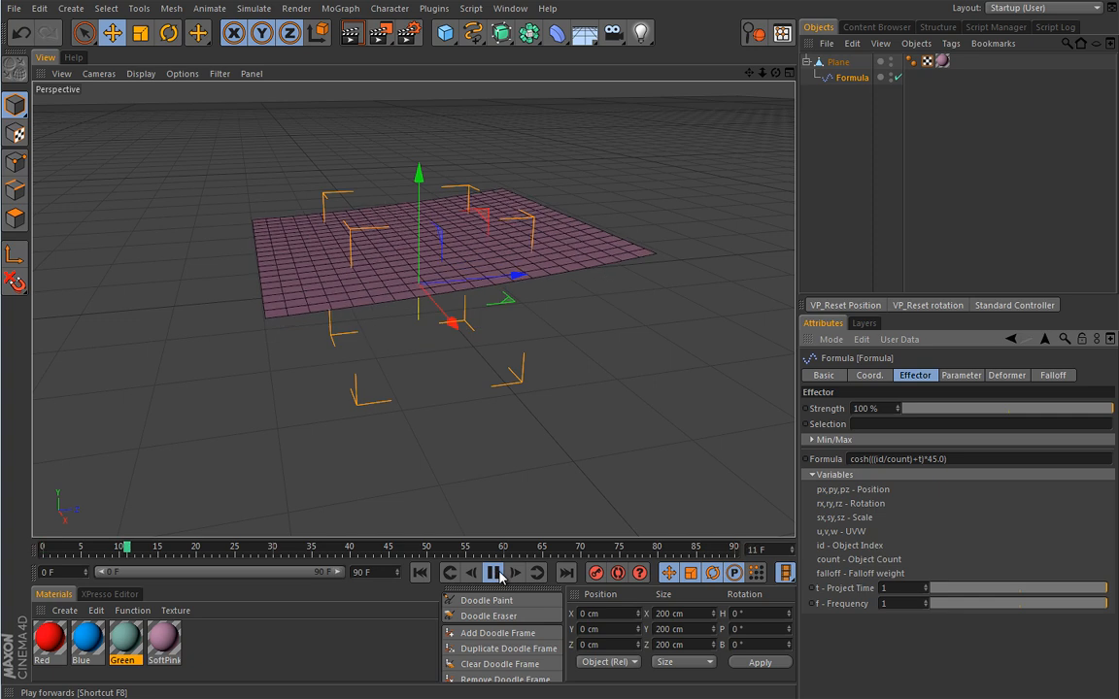
alt+drag(580, 418, 474, 430)
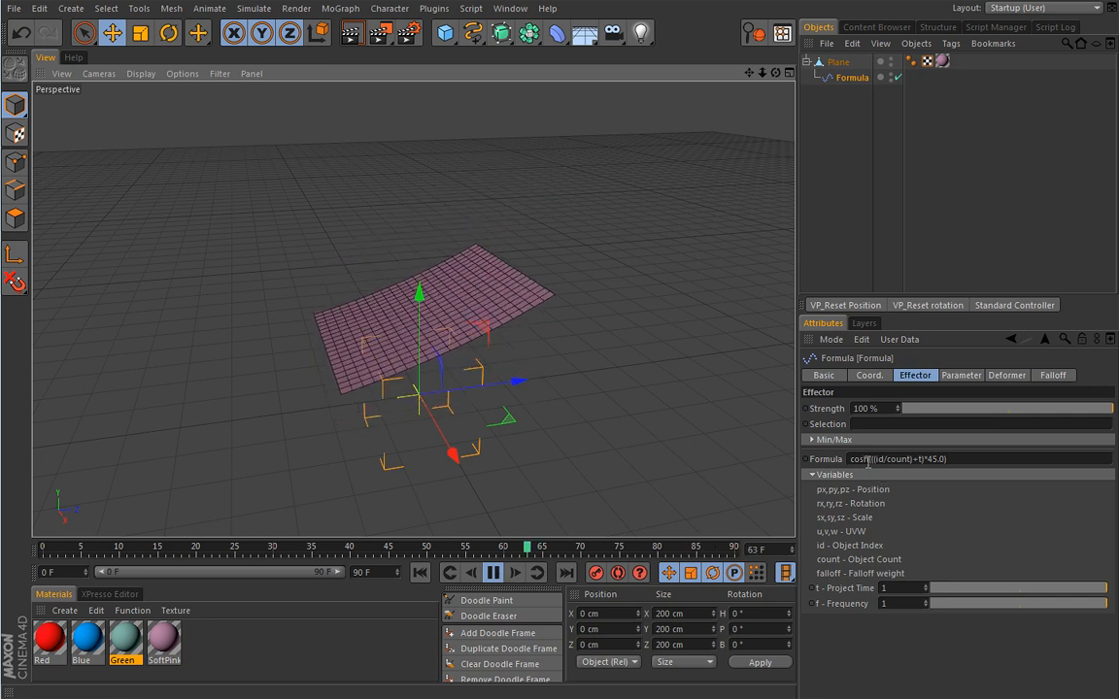
click(865, 460)
text(h)
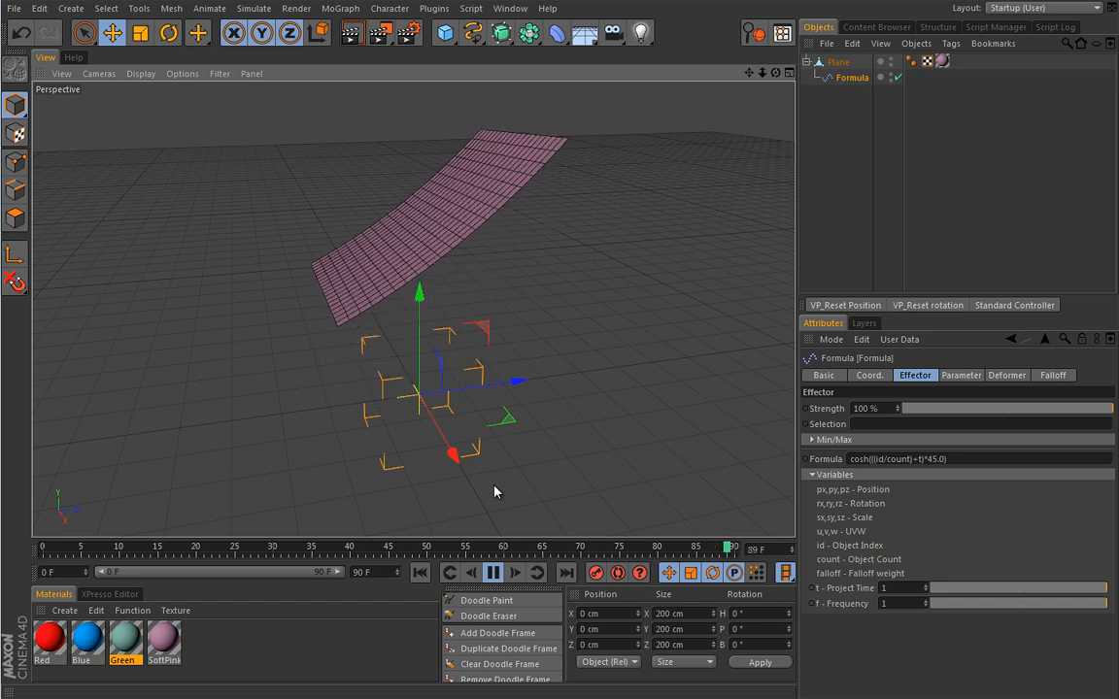
click(493, 573)
click(421, 574)
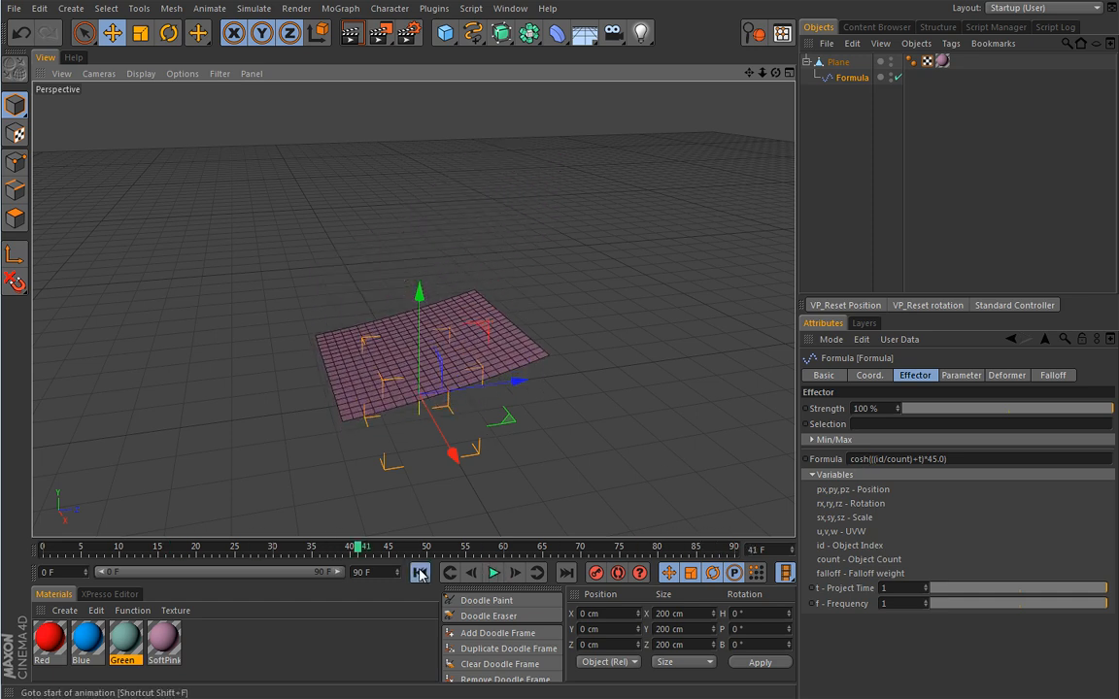
- Delete the Formula effector from the Plane
mouse_move(520, 424)
alt+mouse_down()
mouse_move(512, 450)
mouse_move(518, 431)
alt+mouse_up()
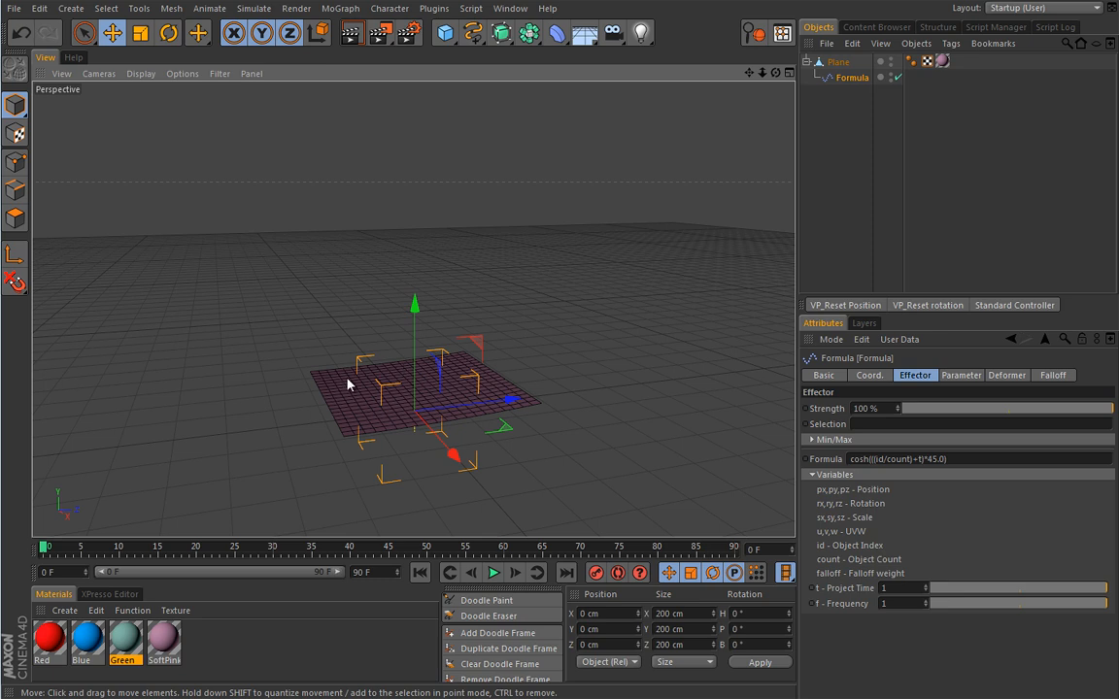
alt+drag(320, 331, 329, 343)
alt+middle_drag(418, 322, 404, 290)
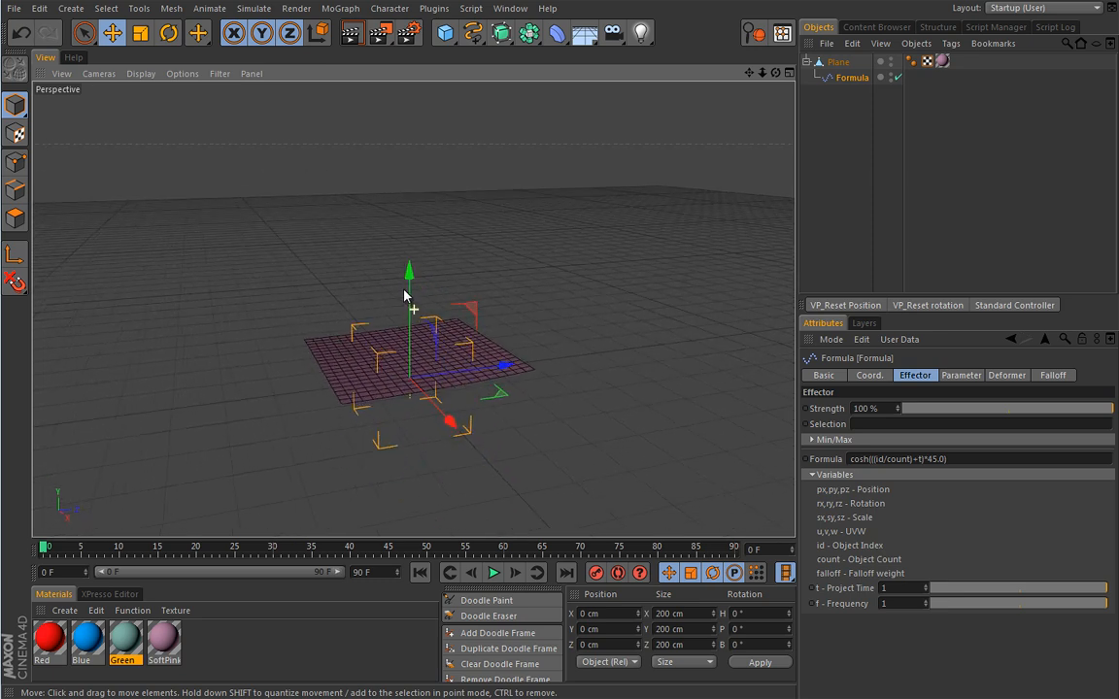
alt+right_drag(404, 290, 385, 284)
key(Delete)
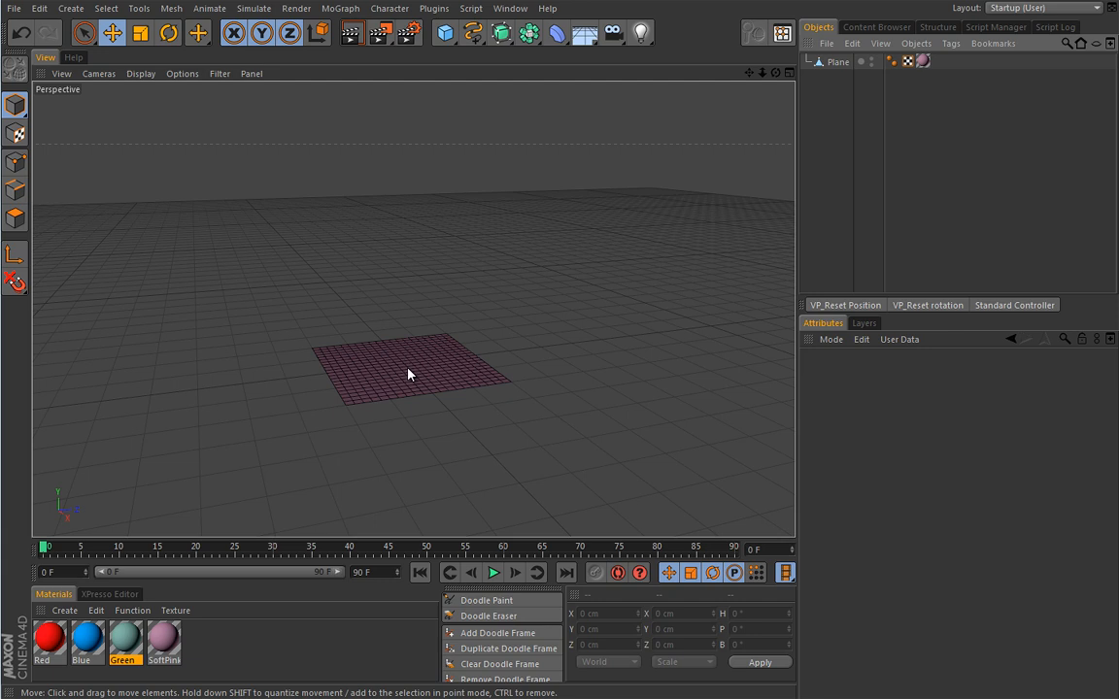
- Add a MoGraph Shader effector and make it a child of the Plane
alt+drag(435, 333, 424, 419)
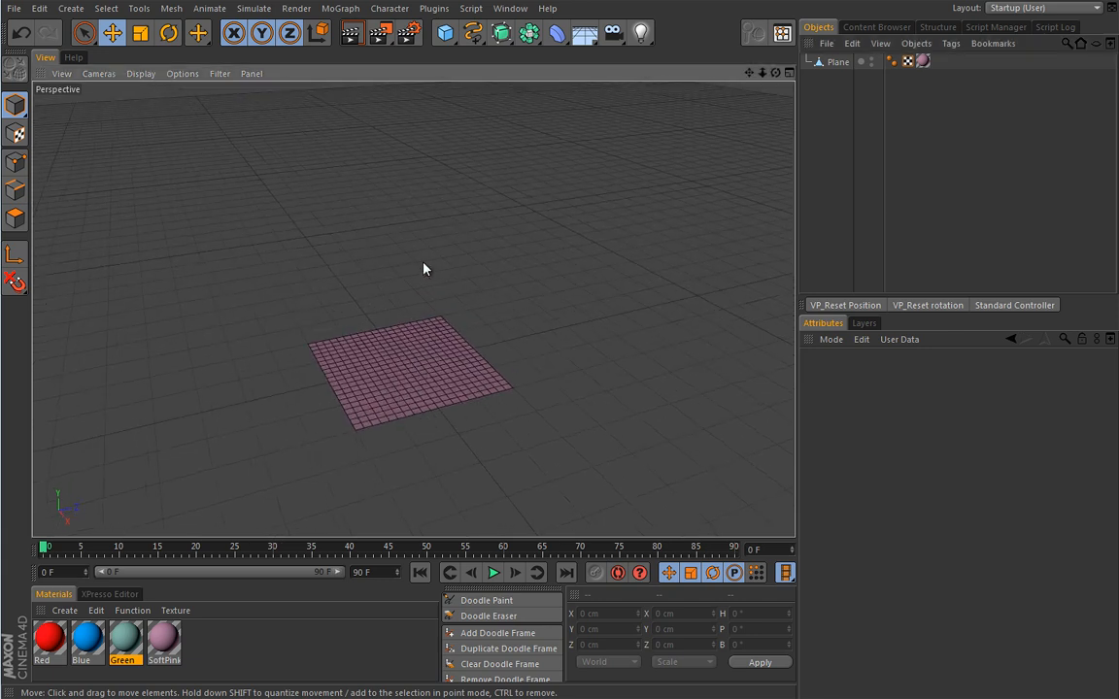
click(340, 9)
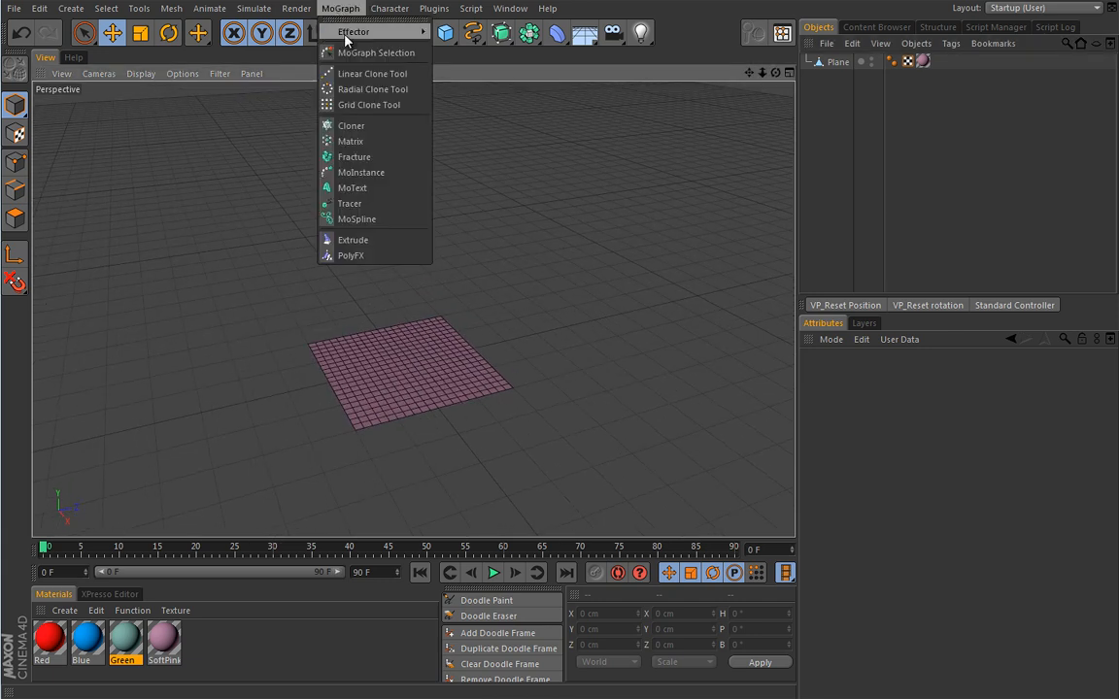
mouse_move(374, 32)
click(462, 167)
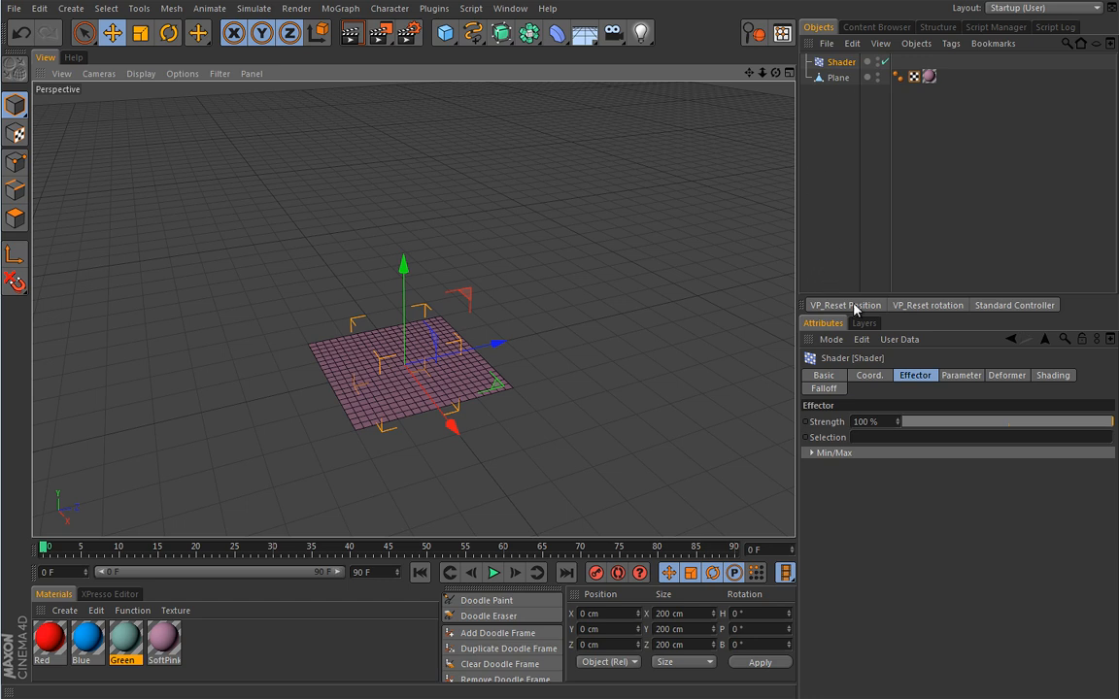
click(1056, 375)
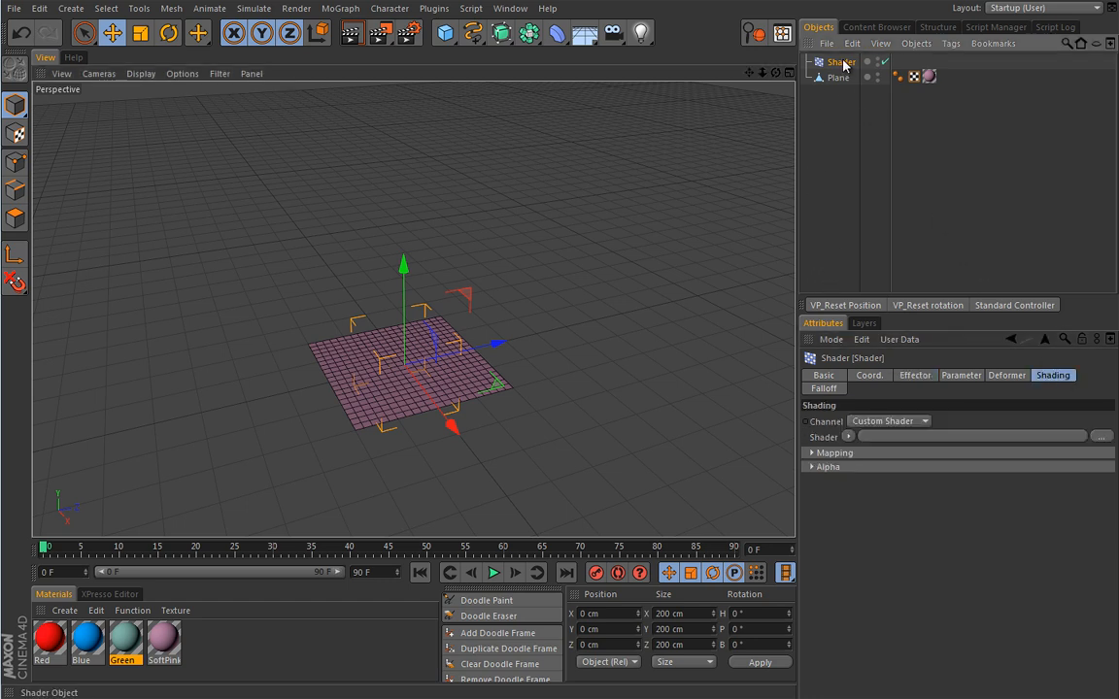
drag(839, 66, 841, 78)
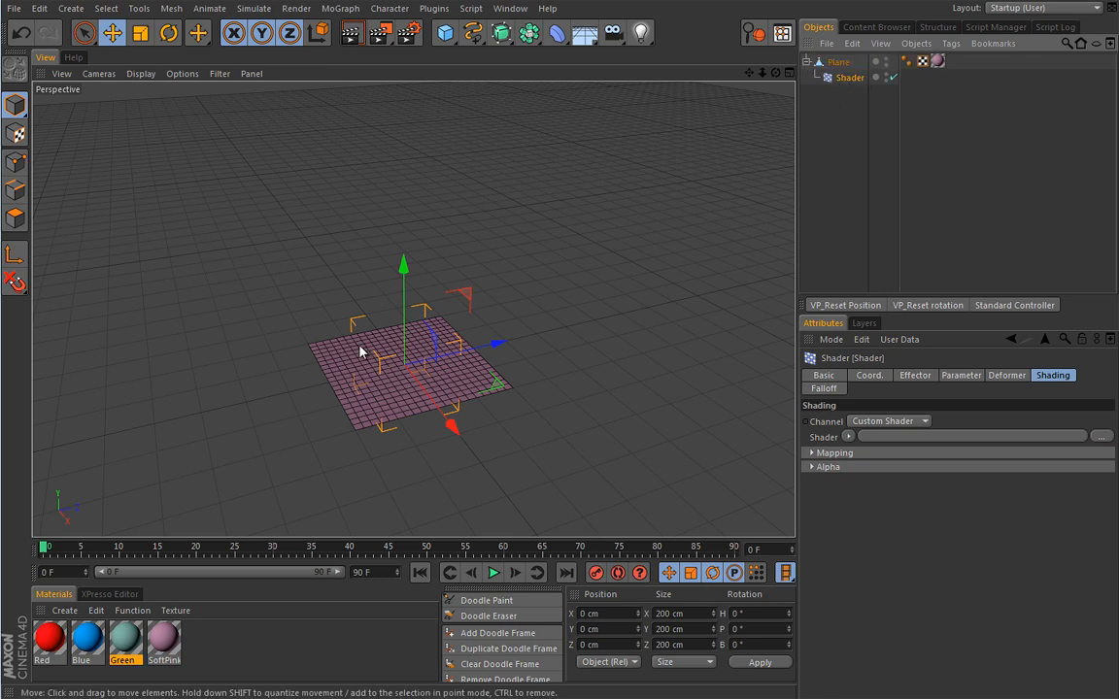
- Load a Gradient as the Shader effector's custom shader and set its deformation mode to Point
click(849, 438)
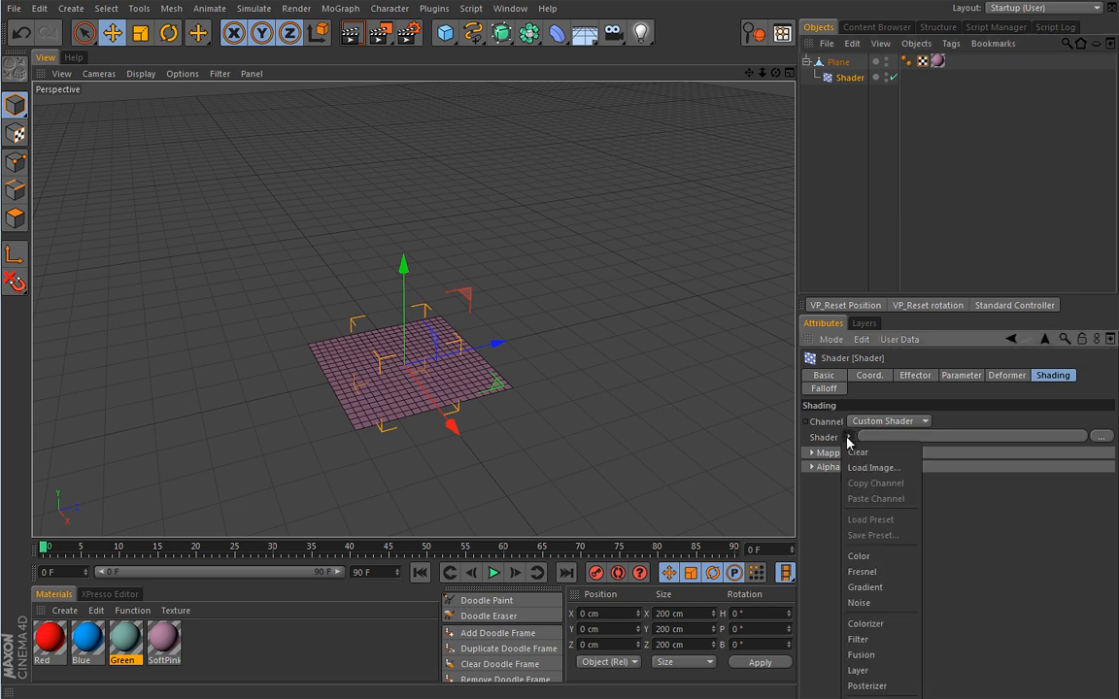
click(866, 587)
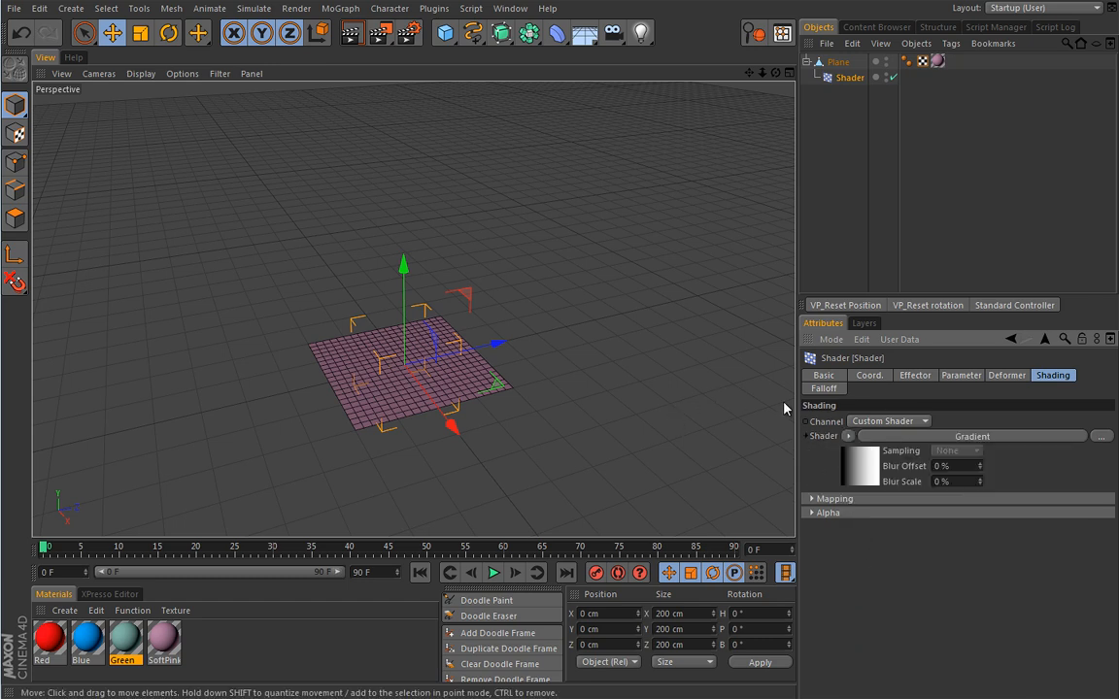
click(1006, 376)
click(896, 423)
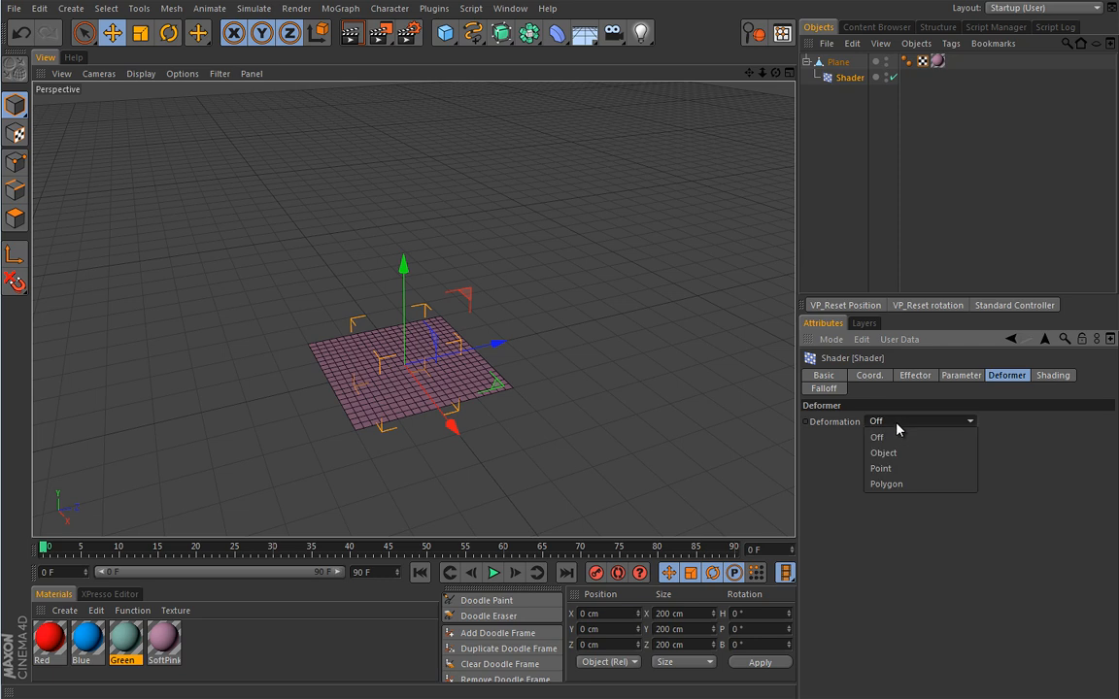
click(881, 468)
- Replace the Shader effector's scale influence with position influence, and set its P.Z offset to 100 cm
alt+right_drag(461, 433, 531, 432)
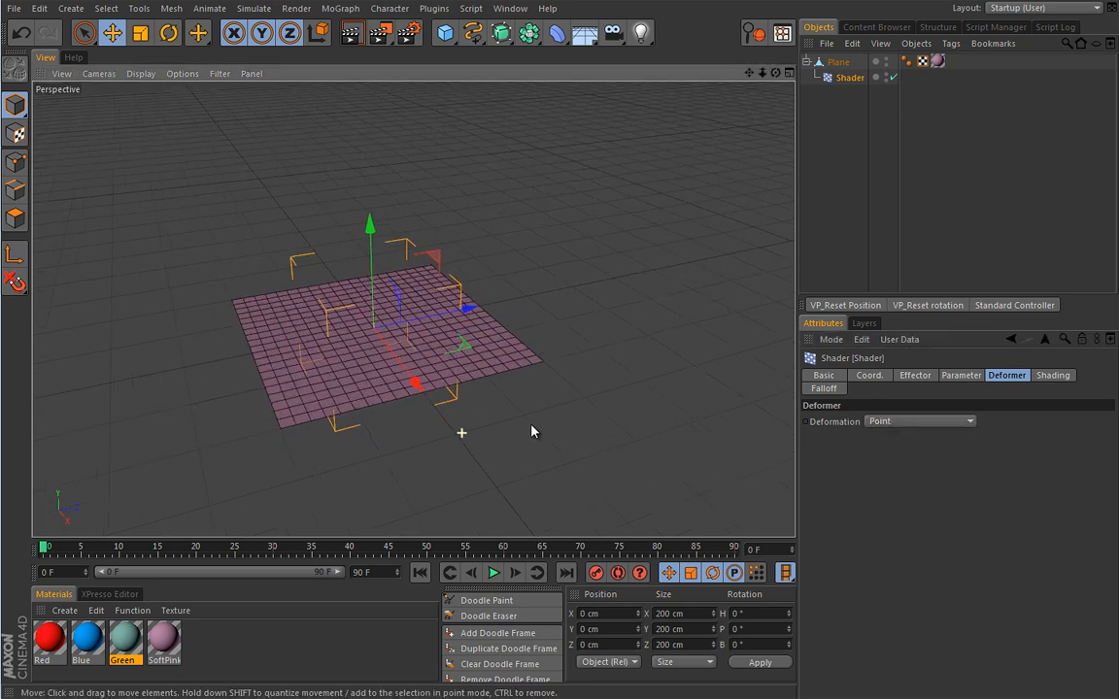
click(960, 375)
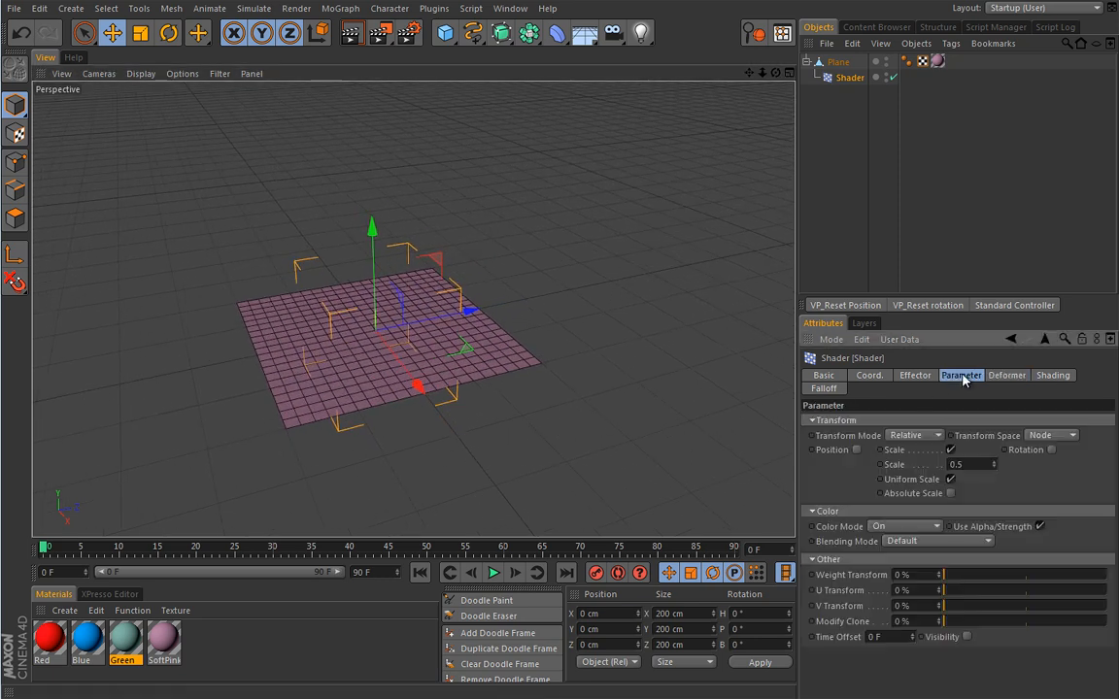
click(951, 450)
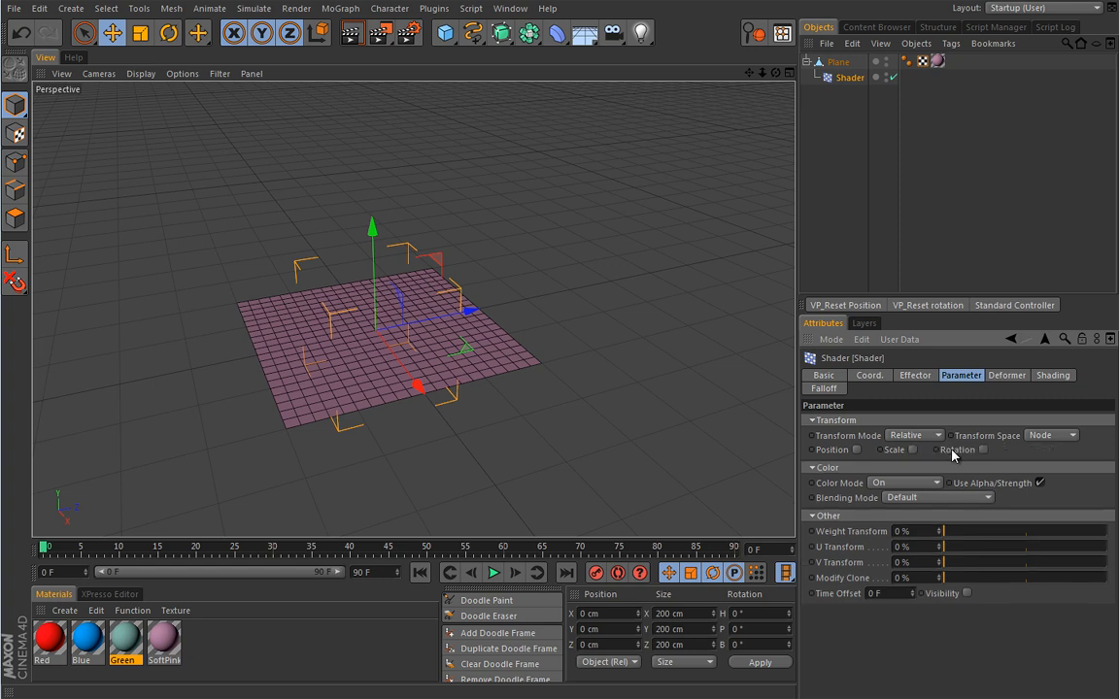
click(856, 451)
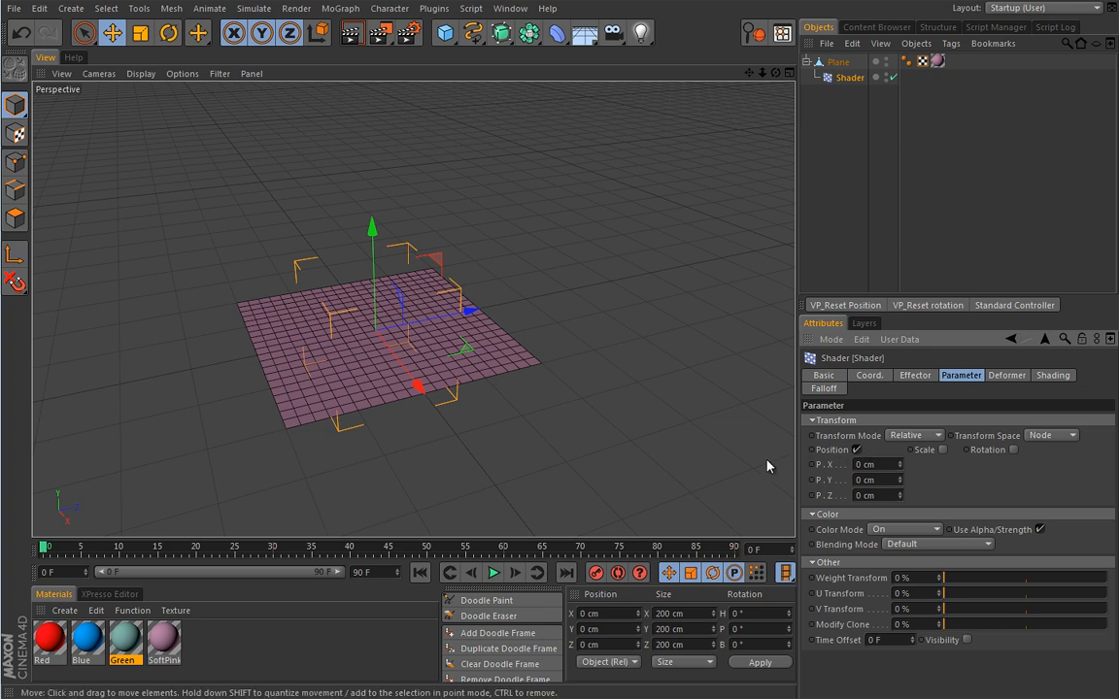
double_click(863, 481)
drag(901, 498, 907, 467)
double_click(874, 495)
text(100)
key(Return)
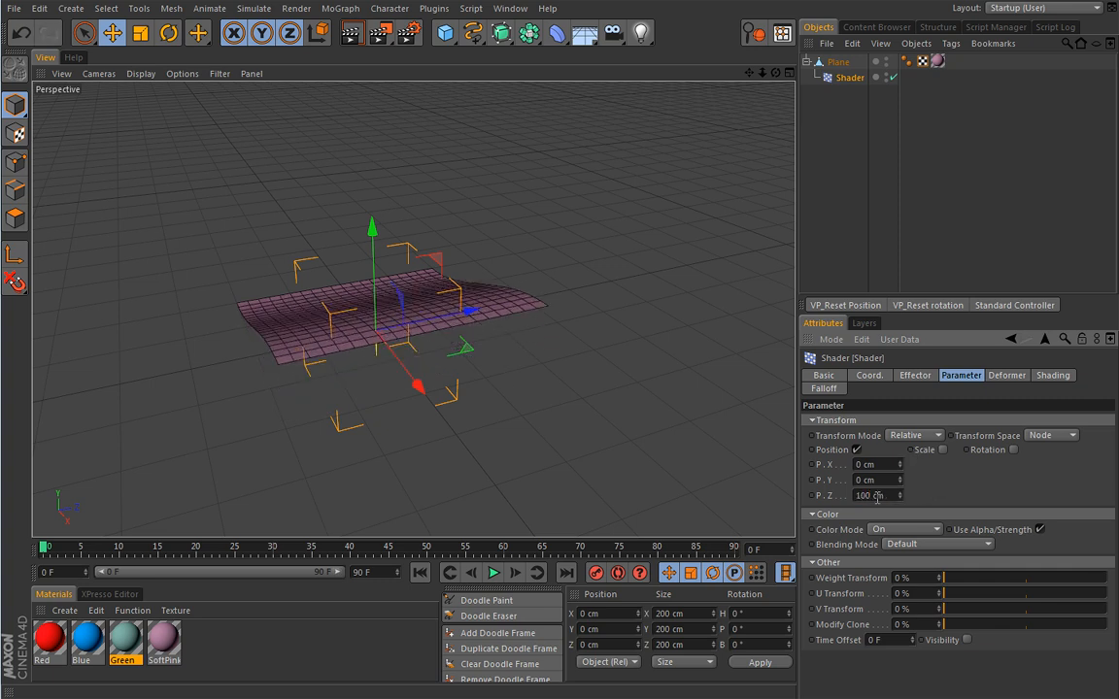
alt+drag(498, 376, 525, 380)
alt+drag(685, 326, 664, 330)
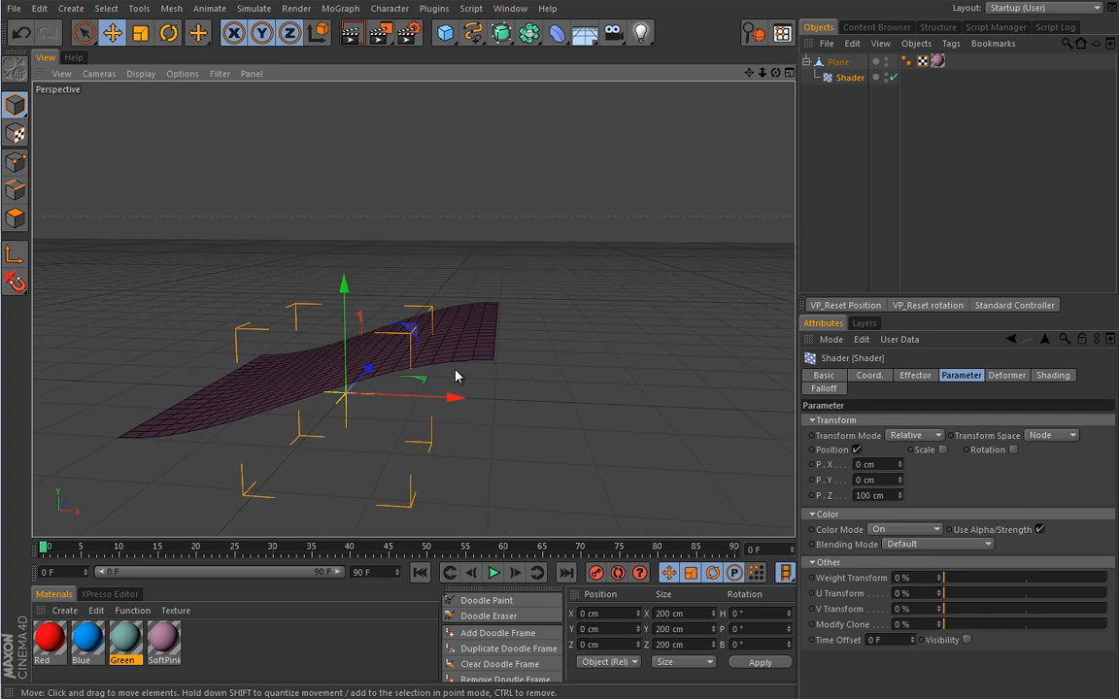
- Try moving the black knot of the Shader effector's gradient close to the white end, and return it to the start
click(1051, 376)
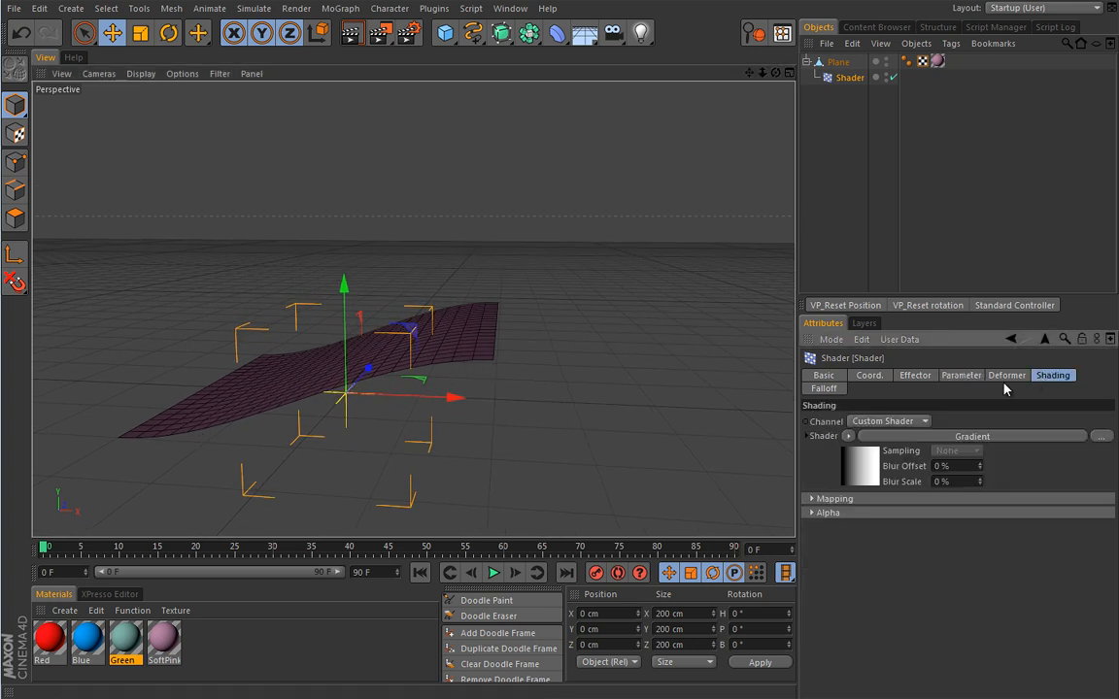
click(863, 473)
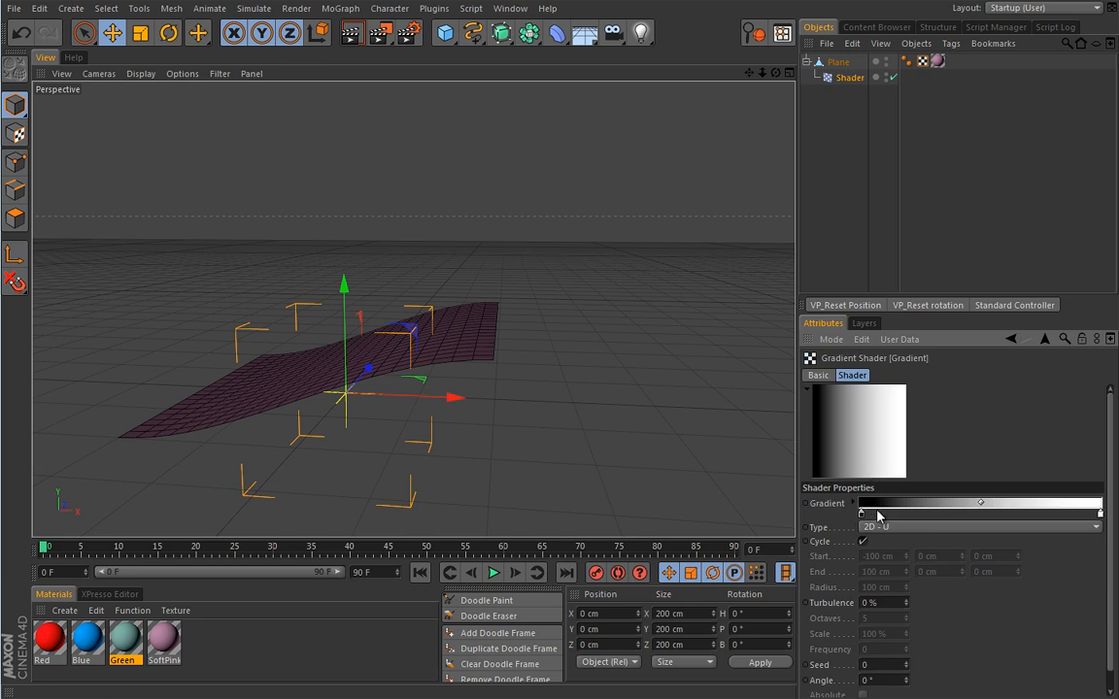
drag(861, 514, 1045, 515)
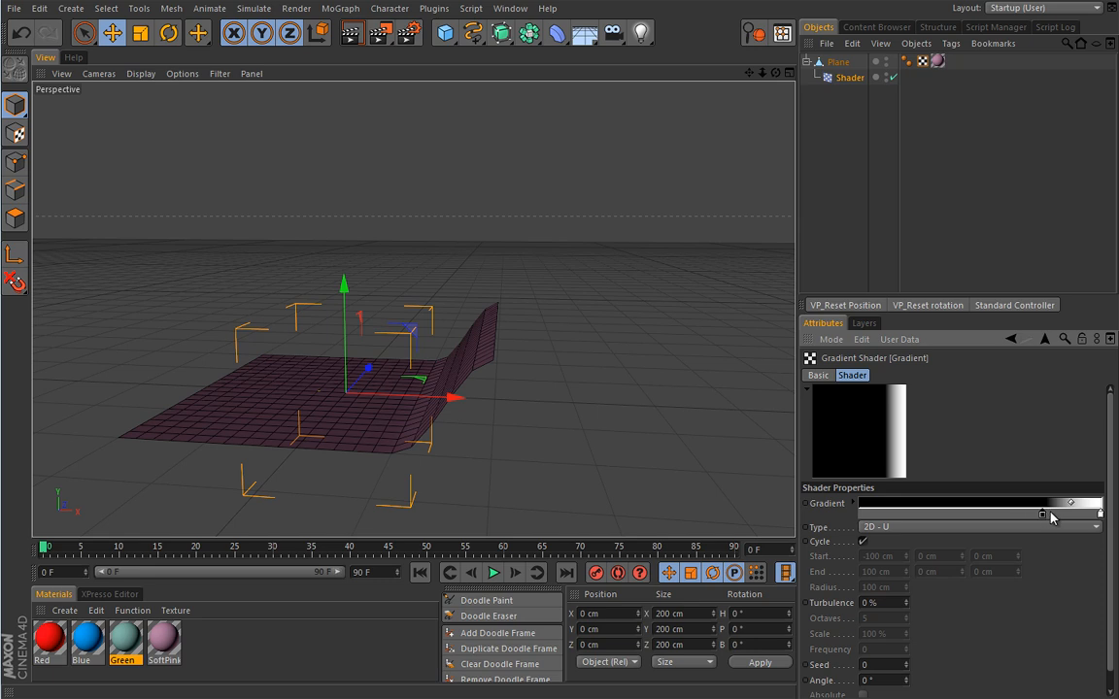
drag(1042, 516, 860, 518)
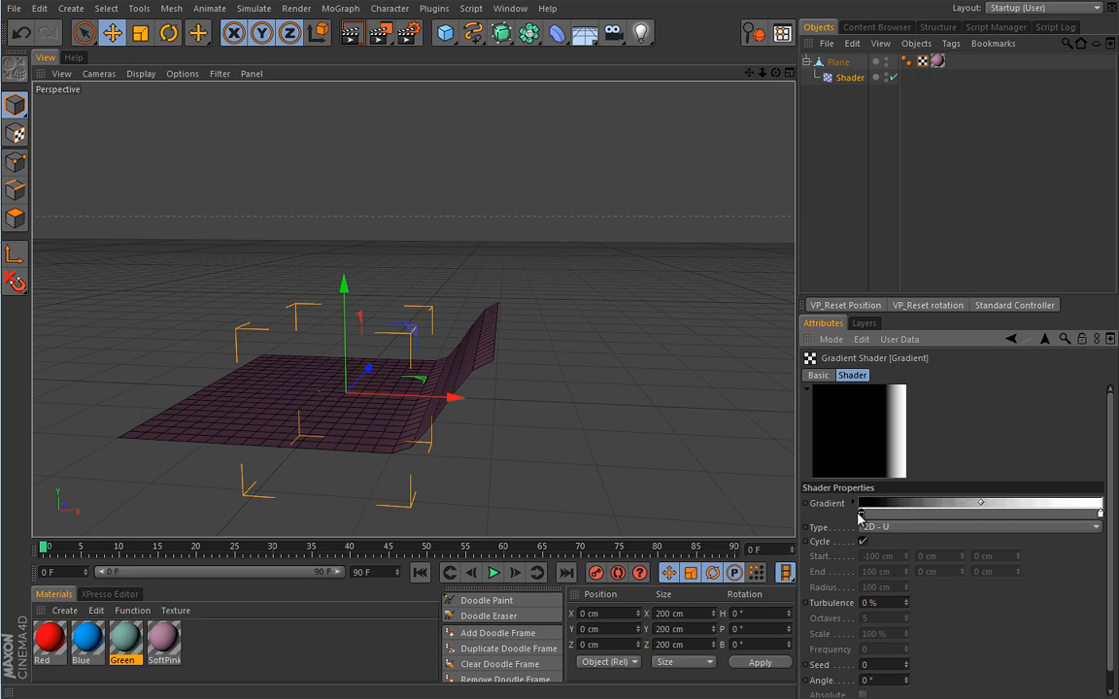
- Invert the Shader effector's gradient and examine the flipped slope of the plane
right_click(972, 511)
click(979, 522)
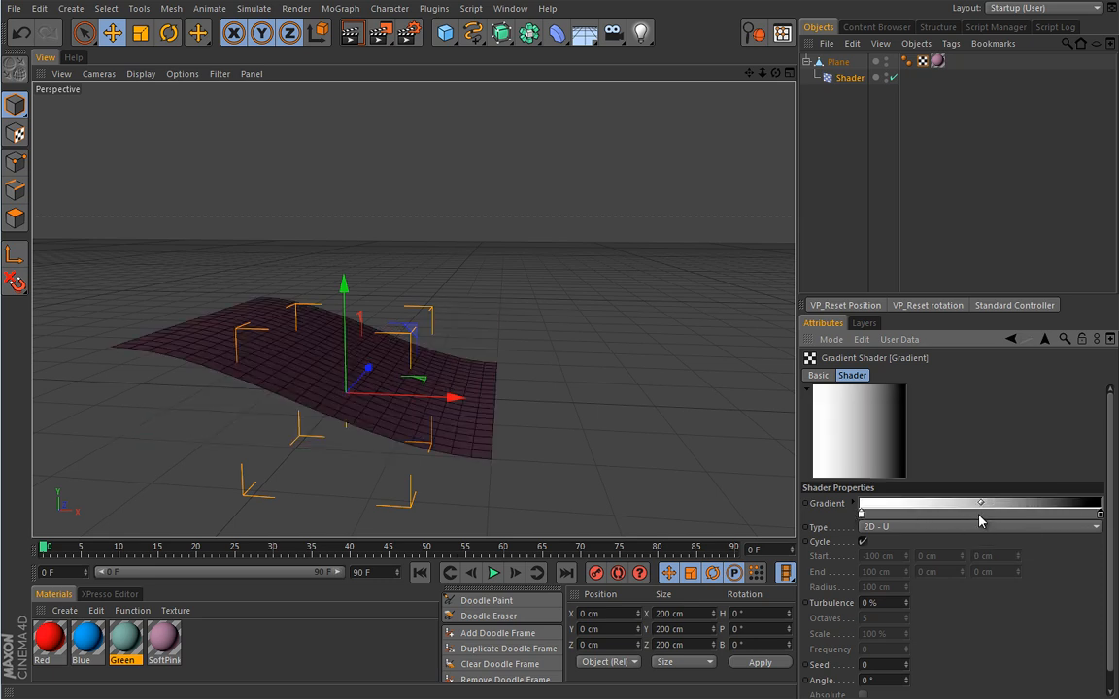
alt+drag(667, 439, 618, 413)
alt+middle_drag(616, 413, 575, 426)
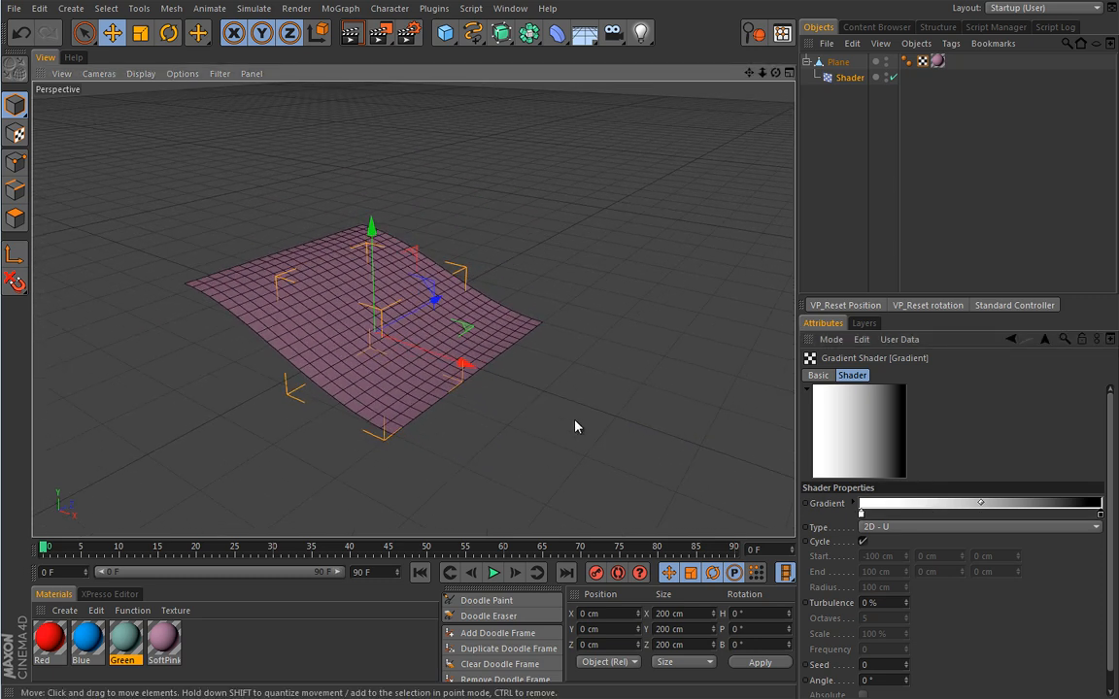
- Try the 2D - V gradient type on the plane, and go back to 2D - U
click(893, 533)
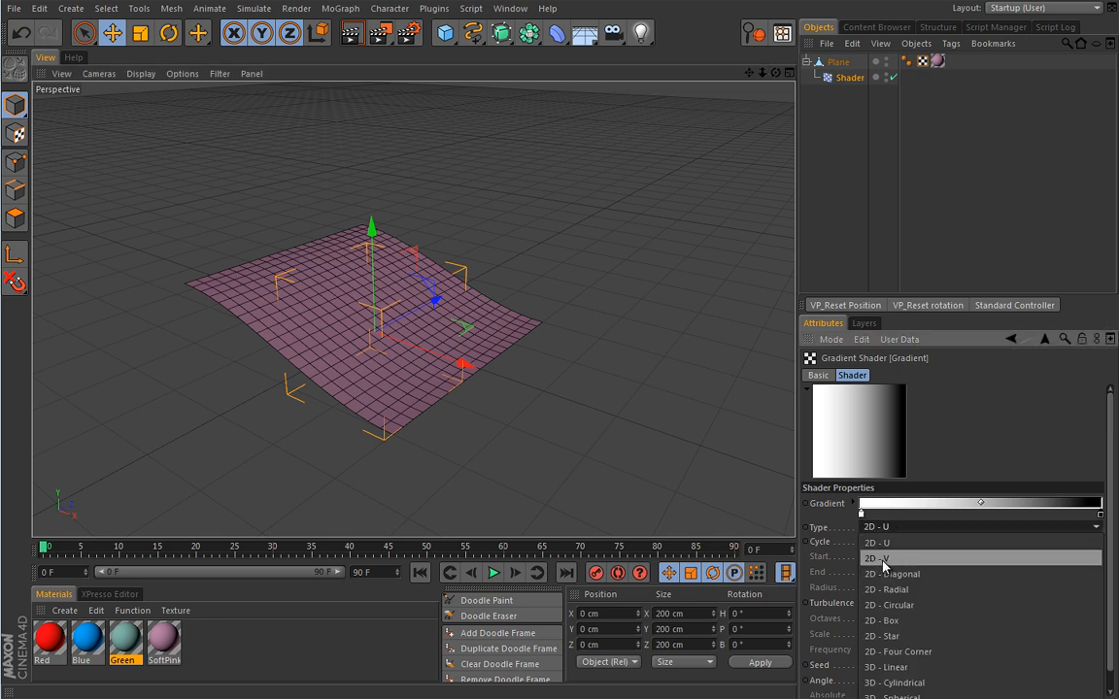
click(886, 560)
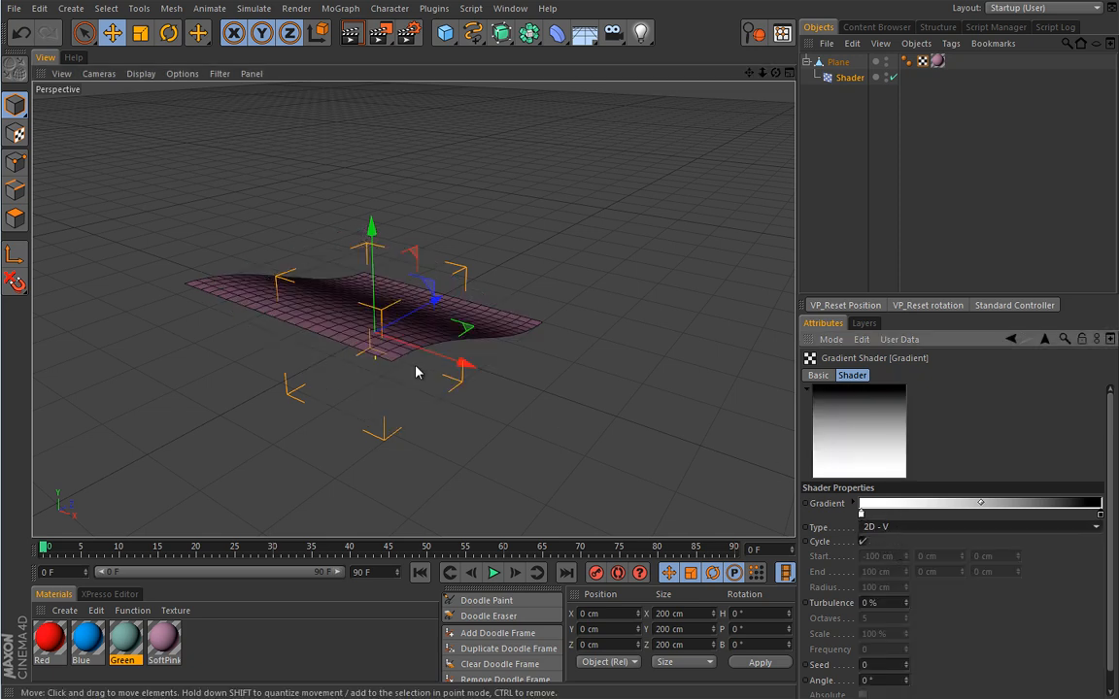
click(928, 528)
click(913, 538)
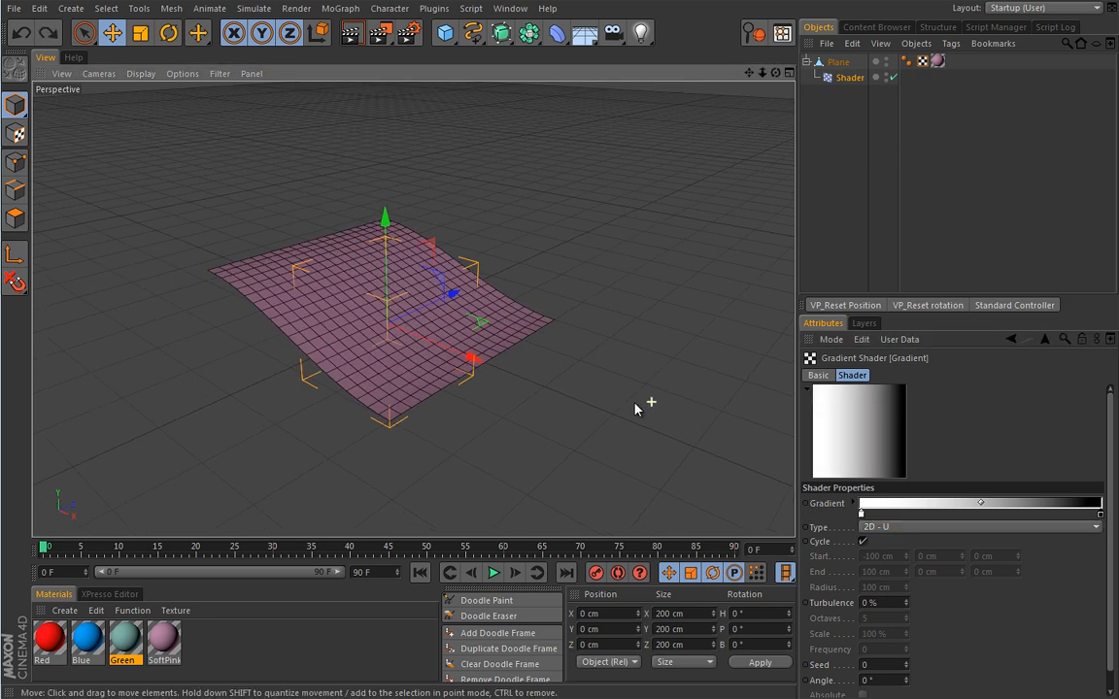
- Clear the Gradient from the Shader effector's custom shader
click(1011, 340)
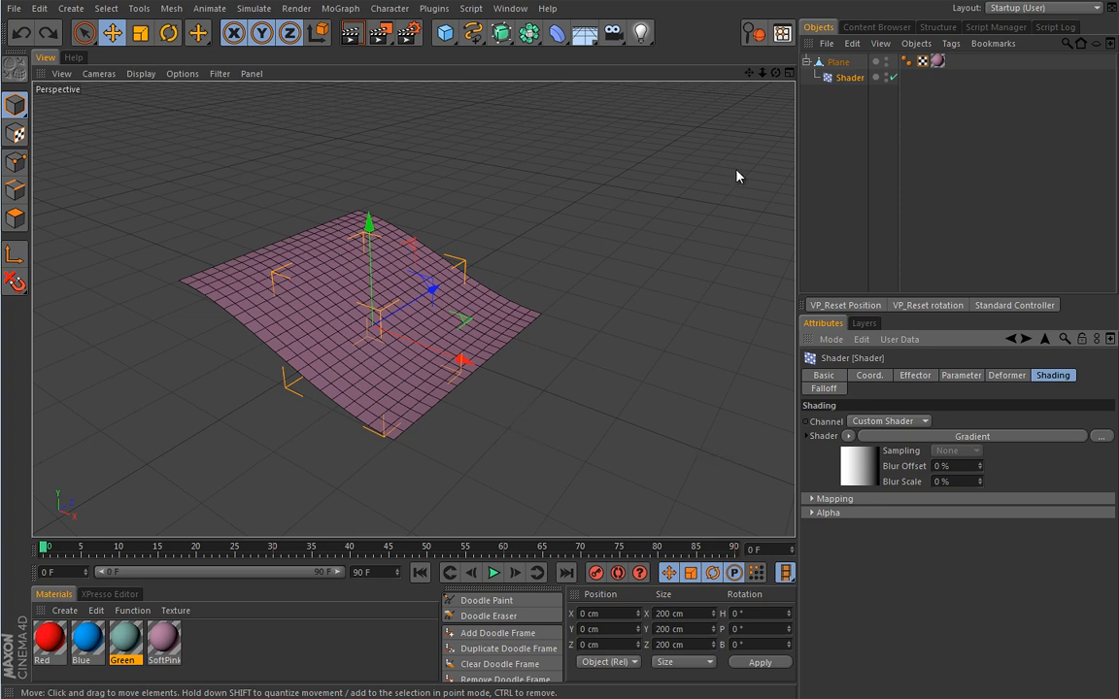
click(848, 436)
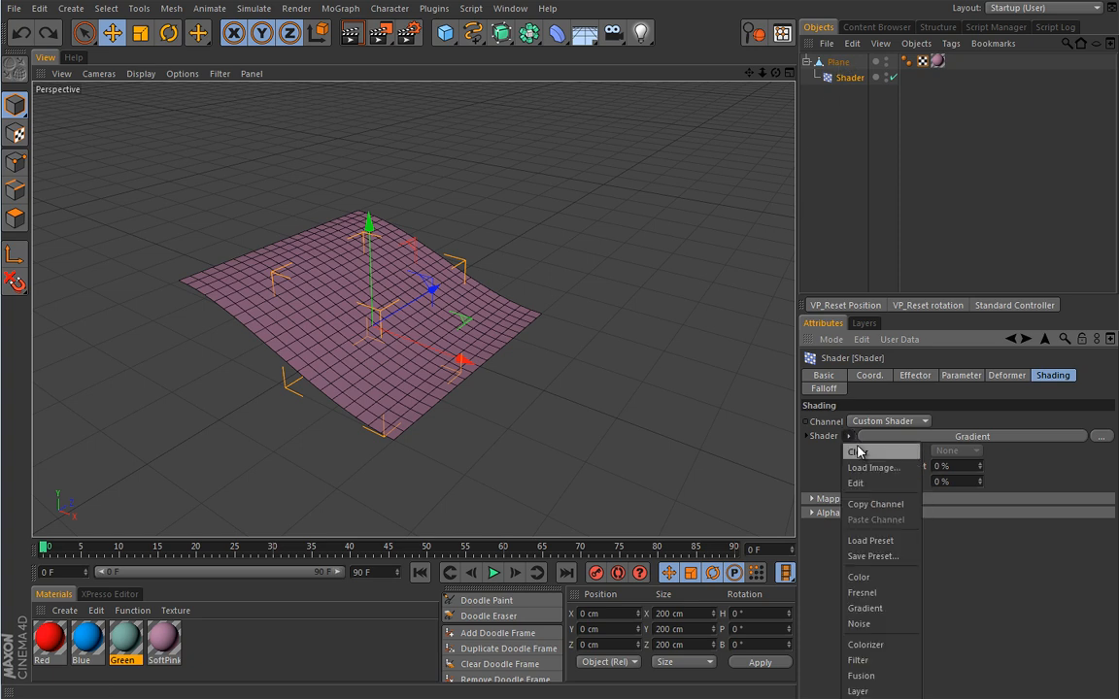
click(859, 451)
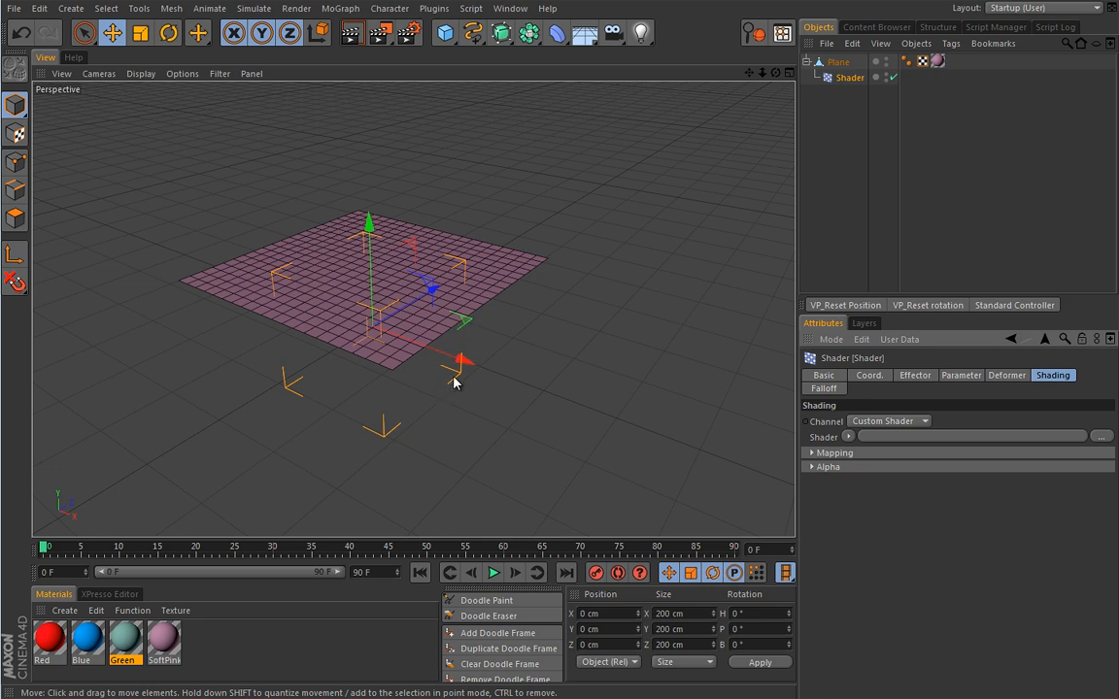
- Subdivide the Plane's mesh twice to give it a much denser grid
click(835, 62)
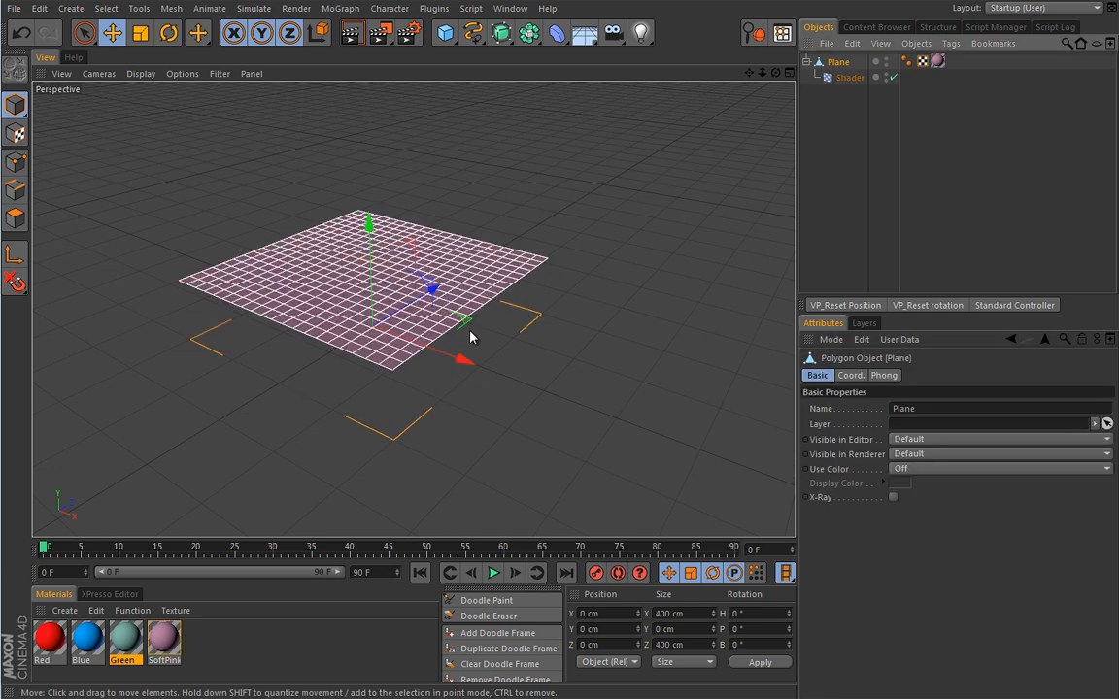
key(u)
key(s)
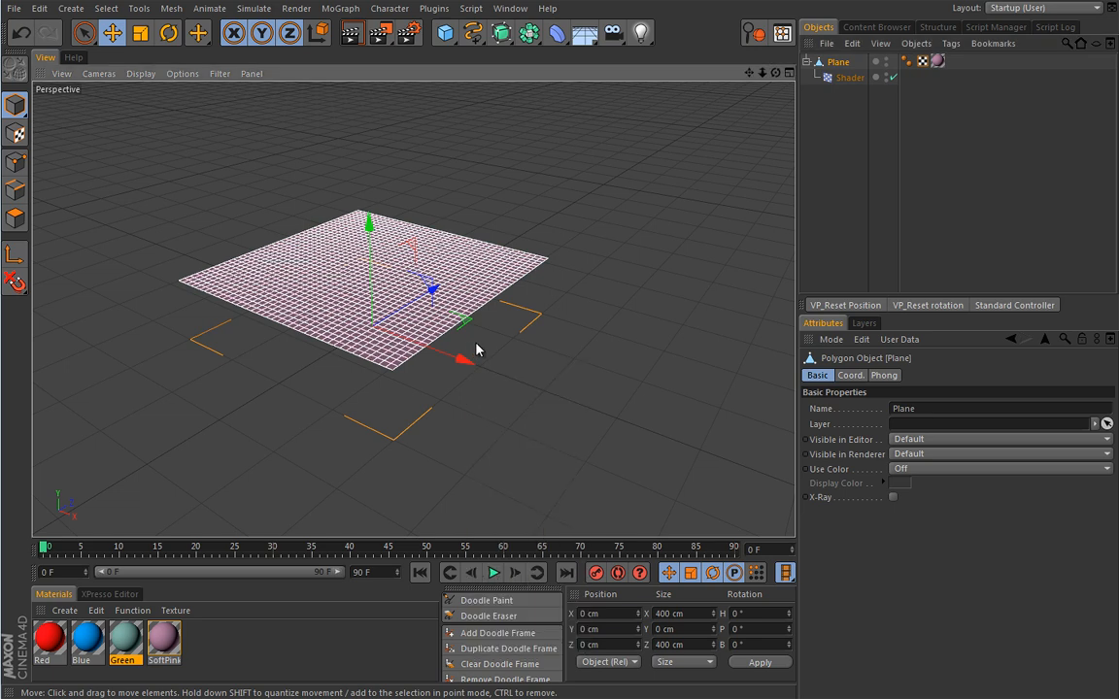
key(u)
key(s)
alt+drag(444, 281, 486, 320)
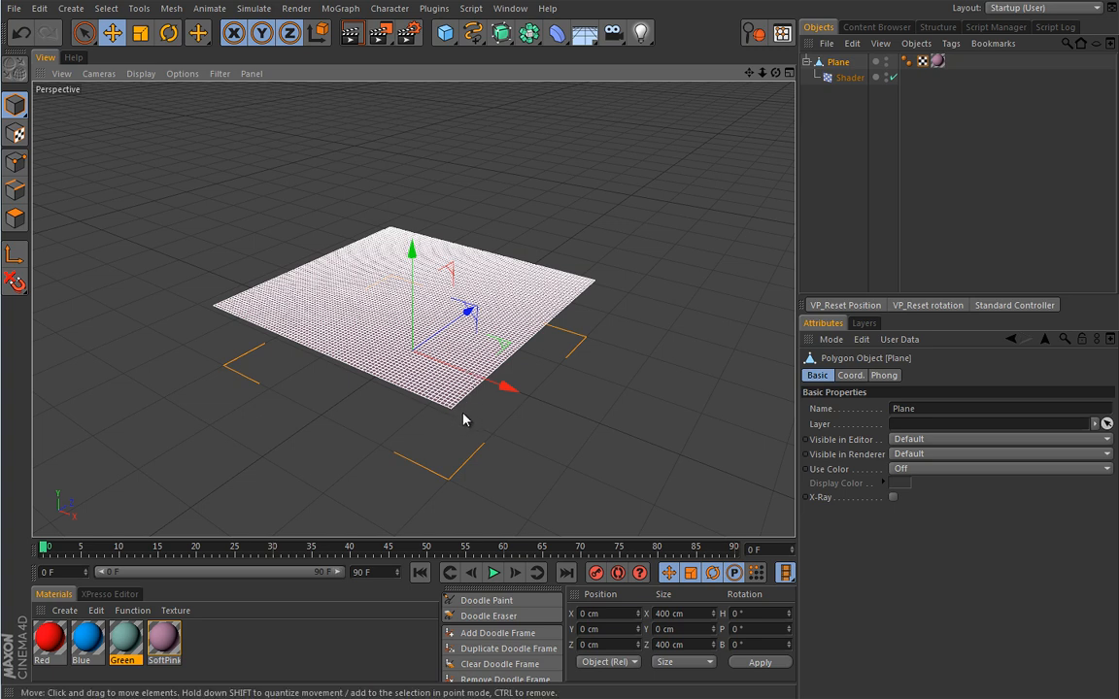
- Load the Cyclone surface shader as the Shader effector's custom shader
click(848, 77)
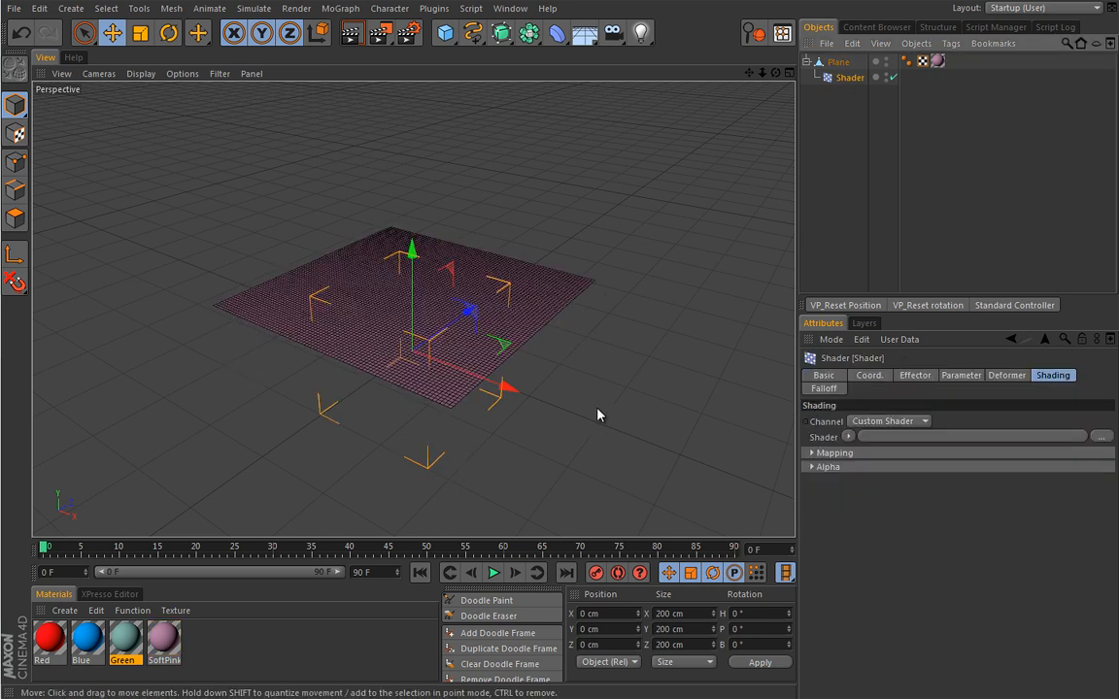
click(848, 437)
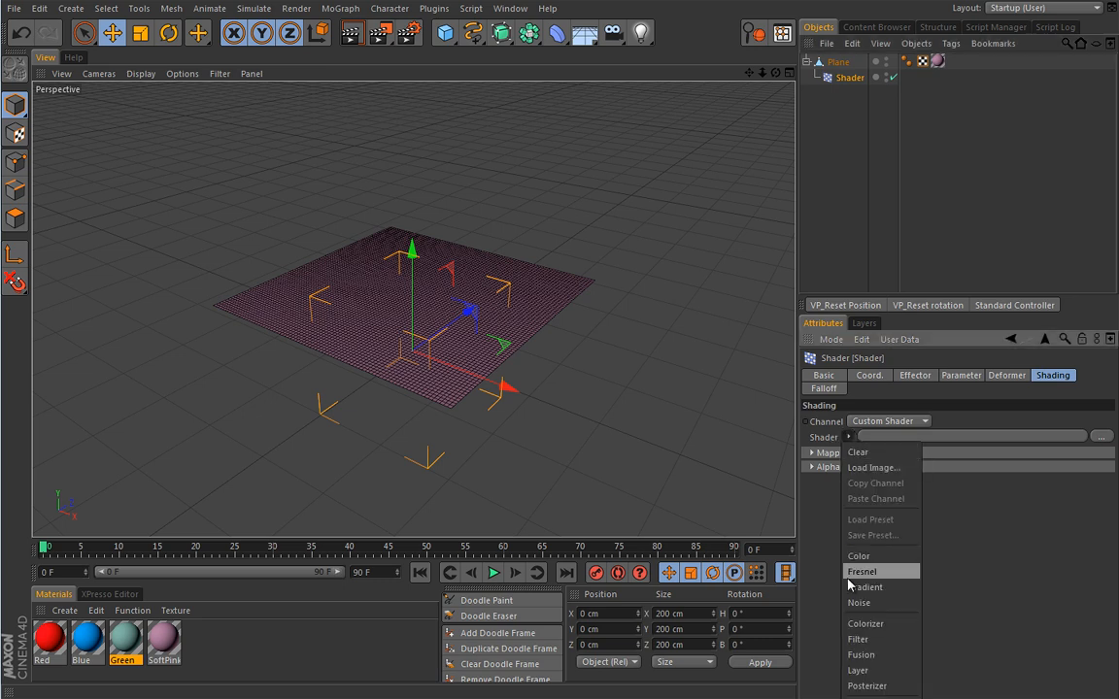
mouse_move(852, 687)
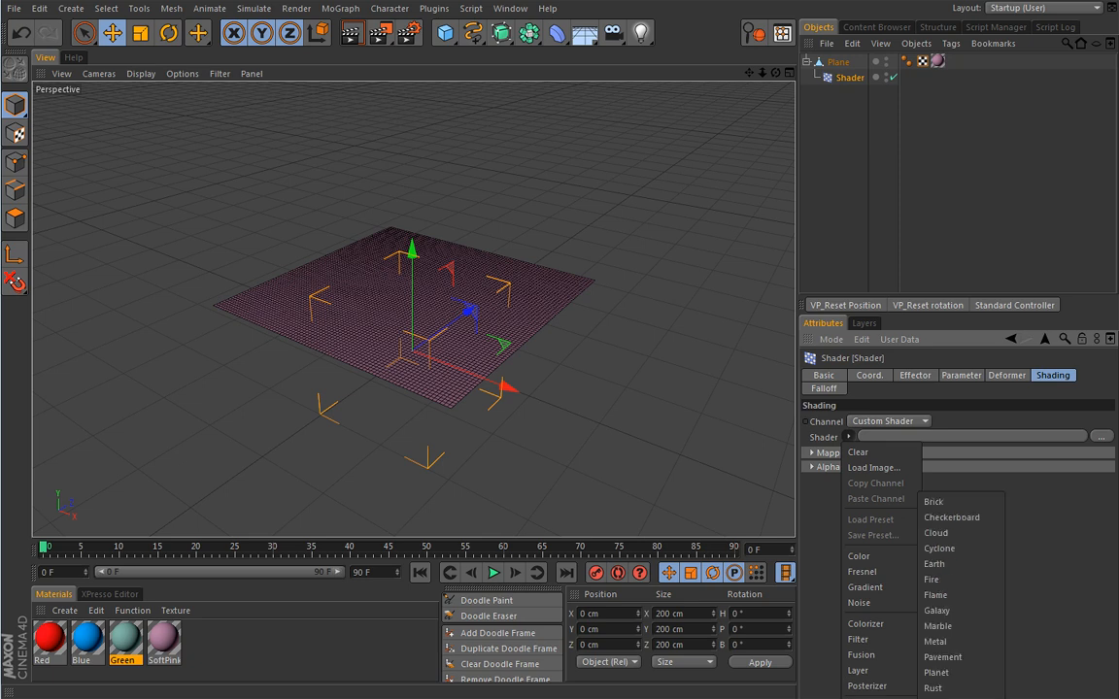
click(940, 549)
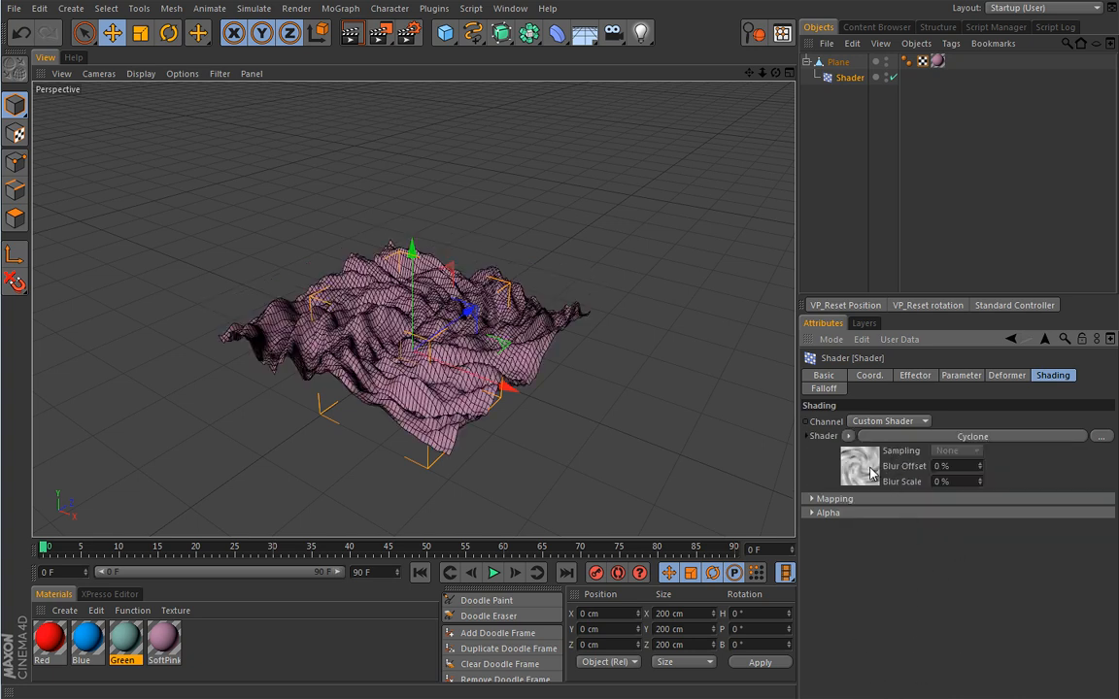
- Set the Shader effector's P.Z offset to 10 cm
click(961, 376)
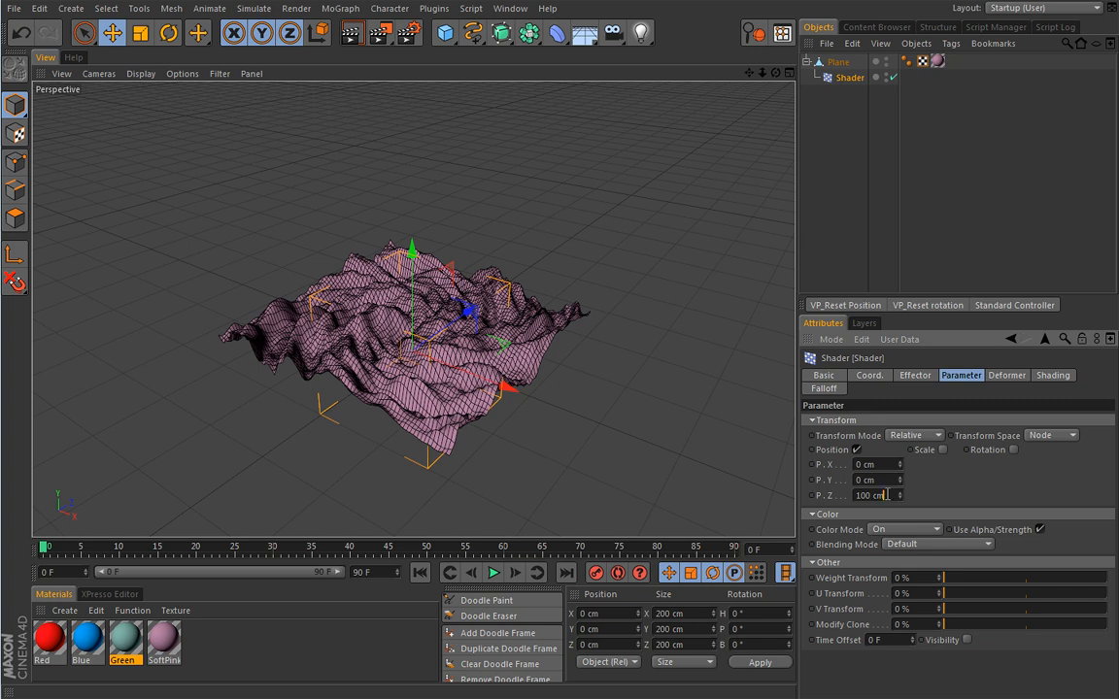
text(10)
key(Return)
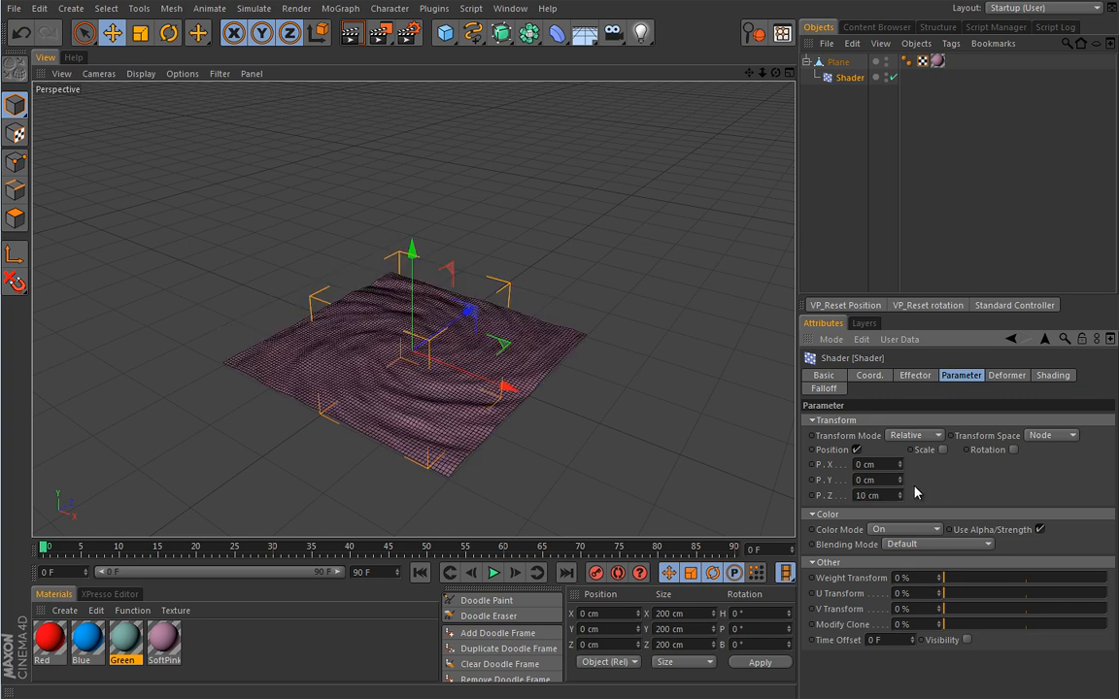
- Play the animation to examine the Cyclone deformation of the plane, and return to the first frame
click(495, 574)
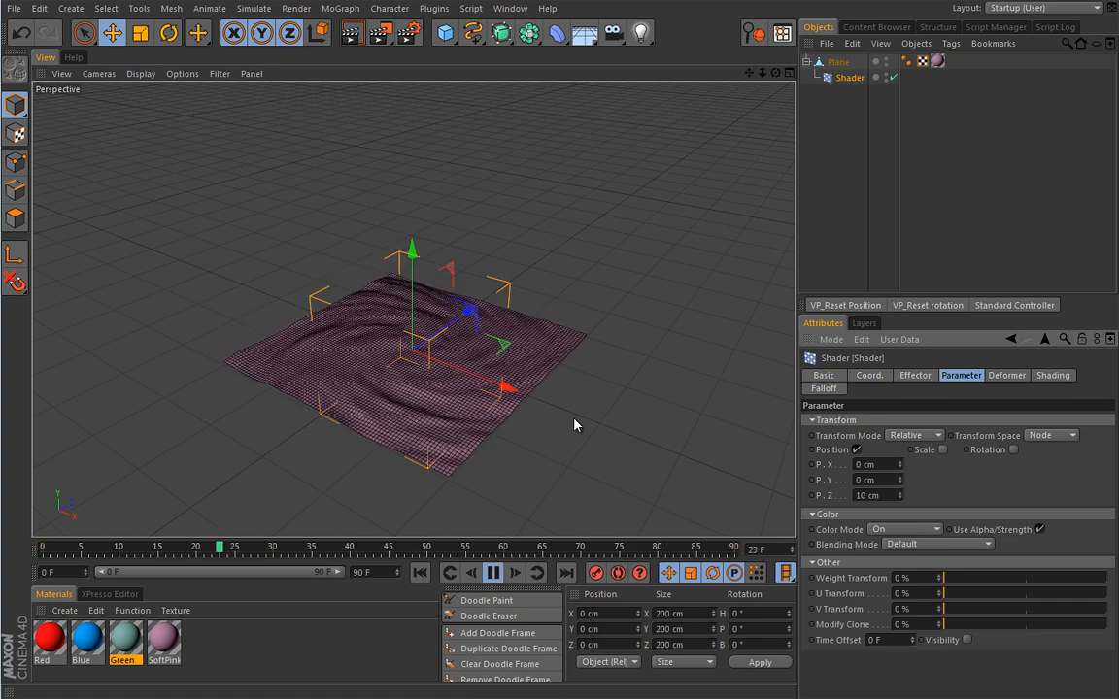
click(493, 573)
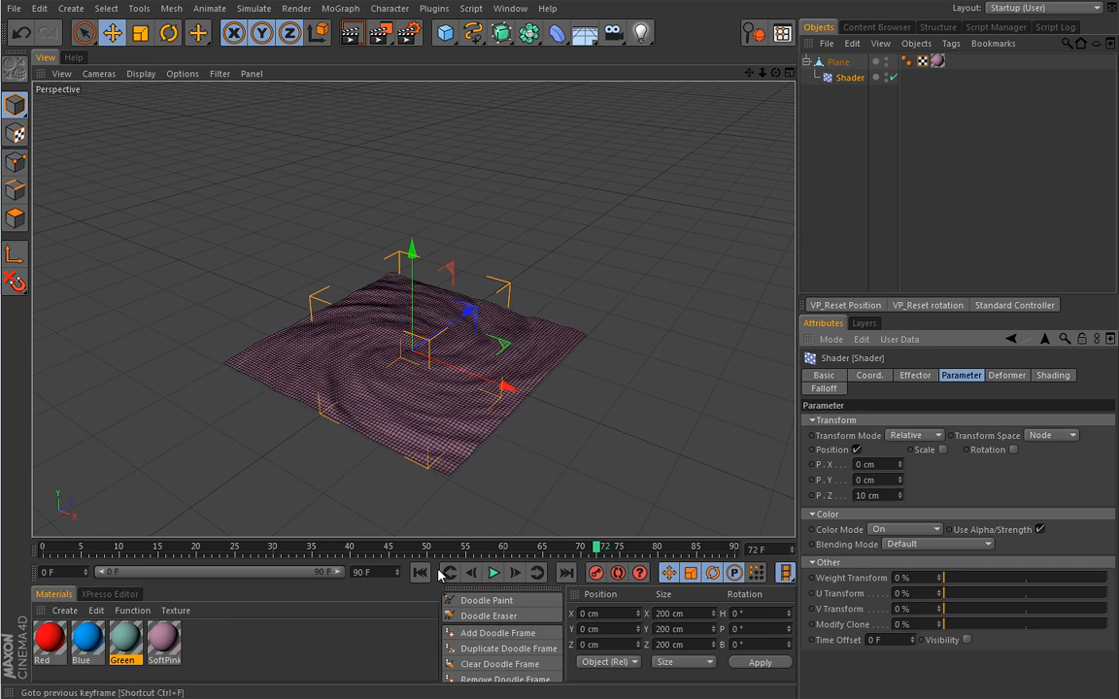
click(421, 573)
- Display the viewport in Gouraud Shading without lines for a close view of the deformed plane
click(141, 74)
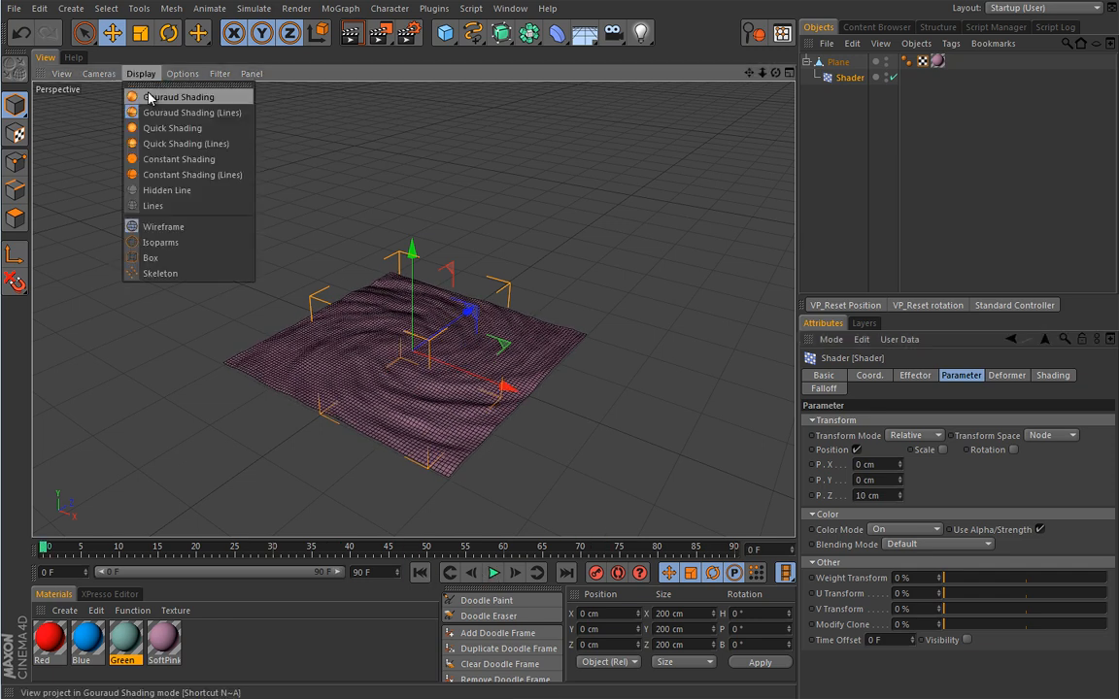
click(163, 99)
alt+middle_drag(486, 350, 486, 315)
alt+right_drag(486, 314, 559, 335)
alt+middle_drag(561, 334, 619, 313)
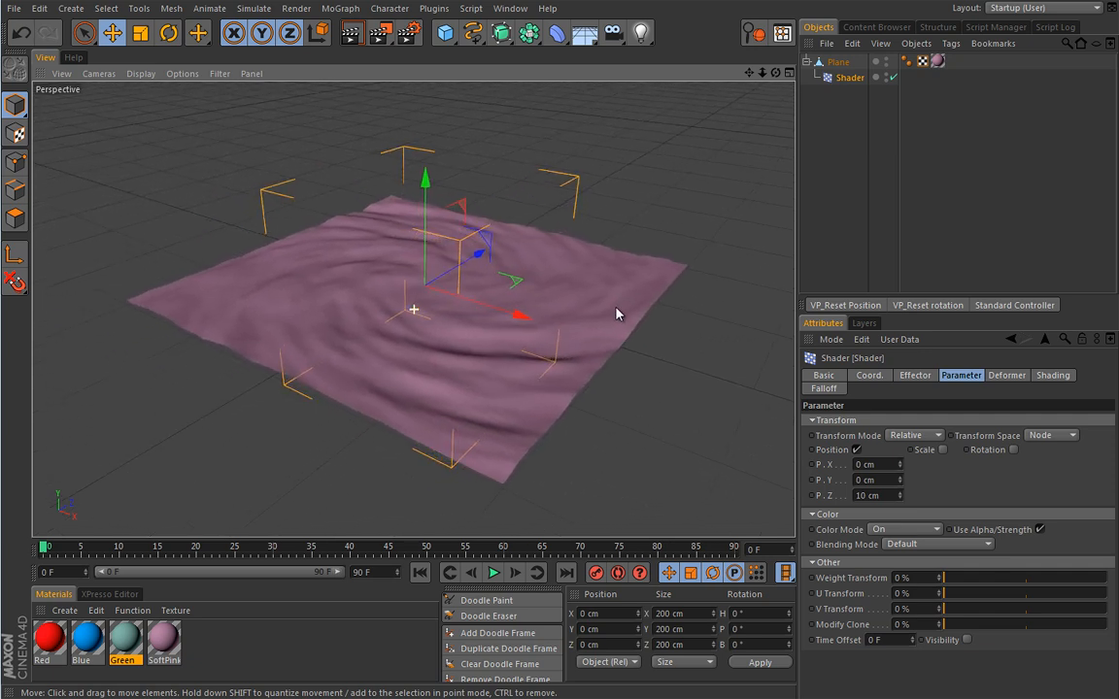
- Set the Shader effector's P.Z offset to 20 cm while the Cyclone animation plays, and stop playback
click(493, 573)
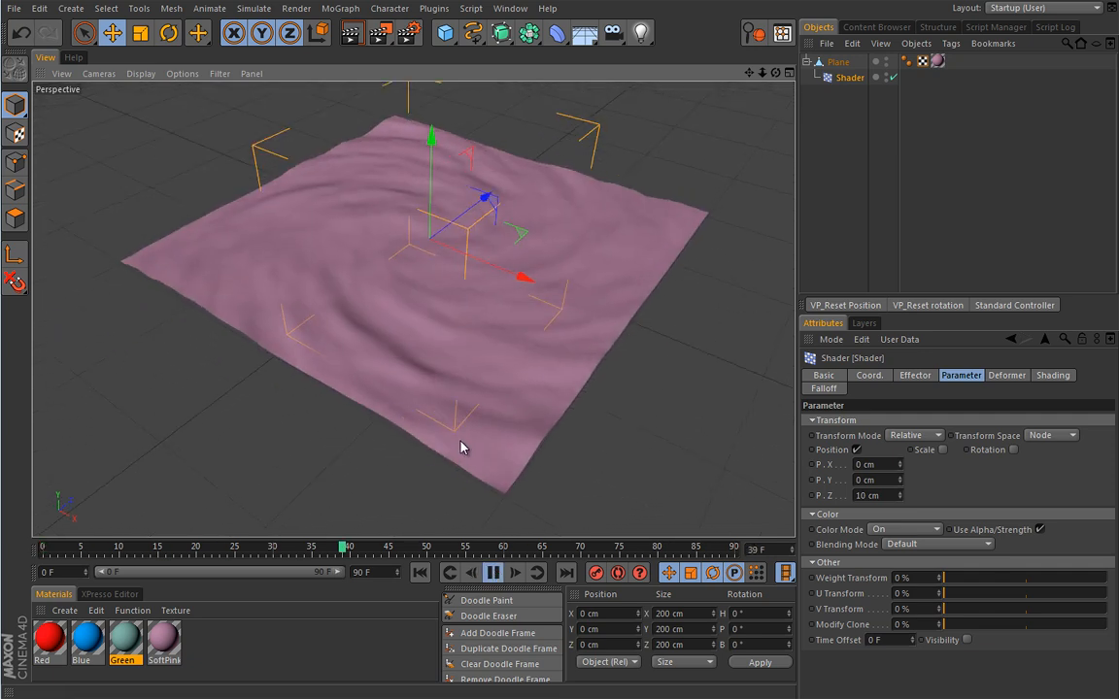
alt+drag(411, 492, 422, 403)
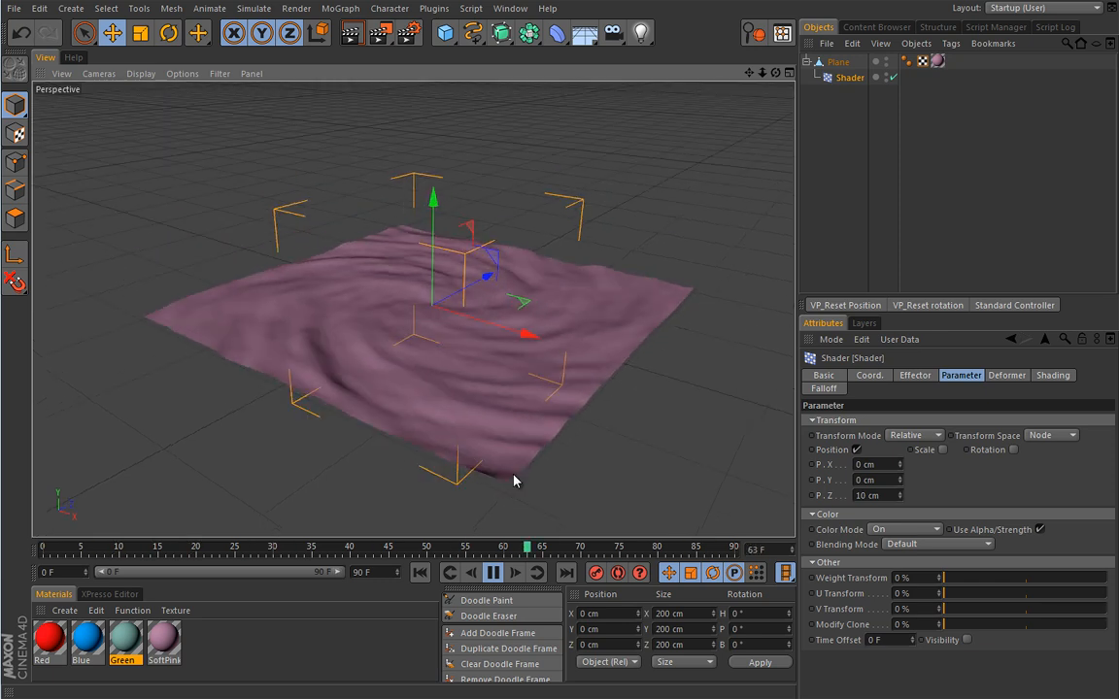
double_click(889, 494)
text(20)
key(Return)
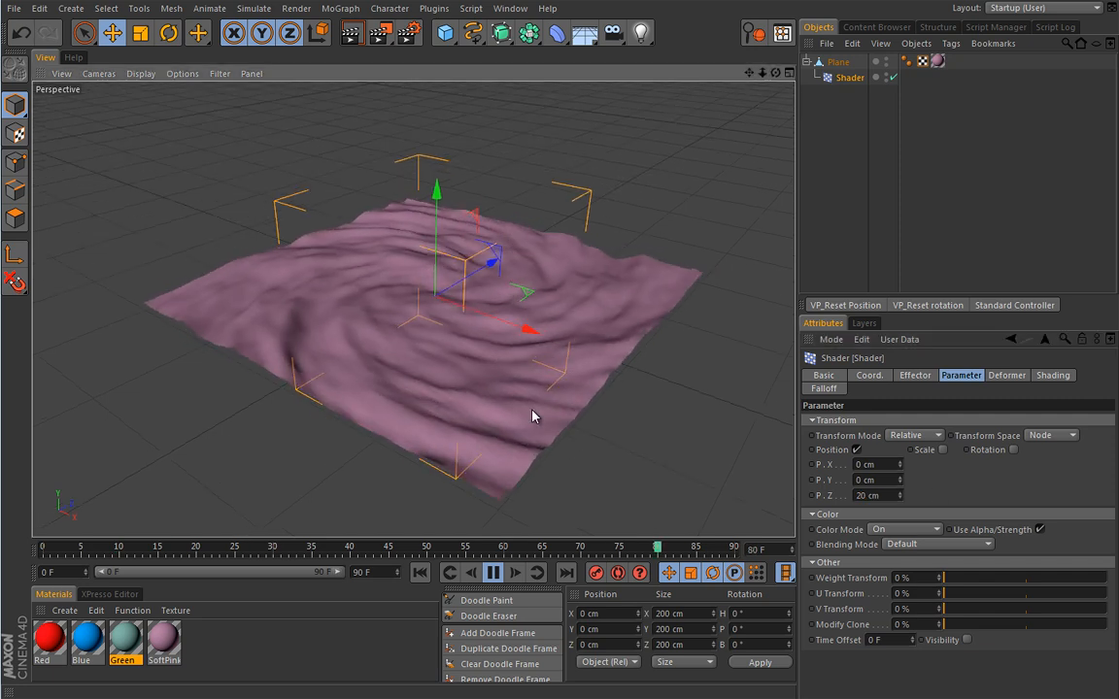
click(494, 574)
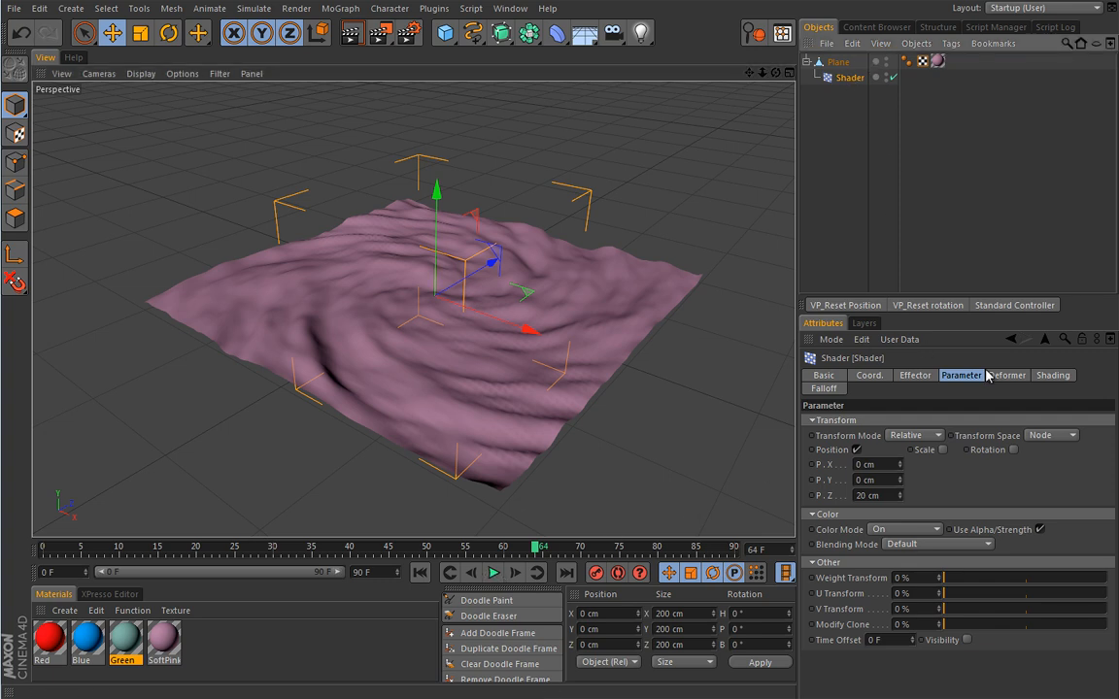
- Replace the Shader effector's Cyclone shader with the Fire surface shader and play the animation
click(1053, 375)
click(848, 436)
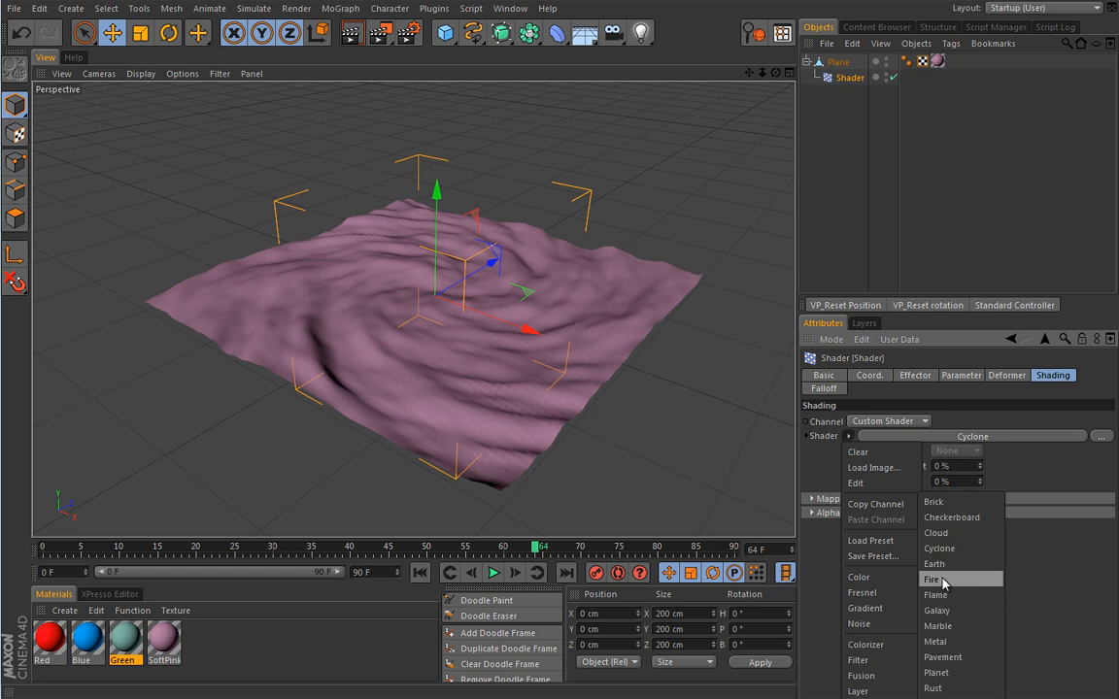
click(933, 580)
click(494, 573)
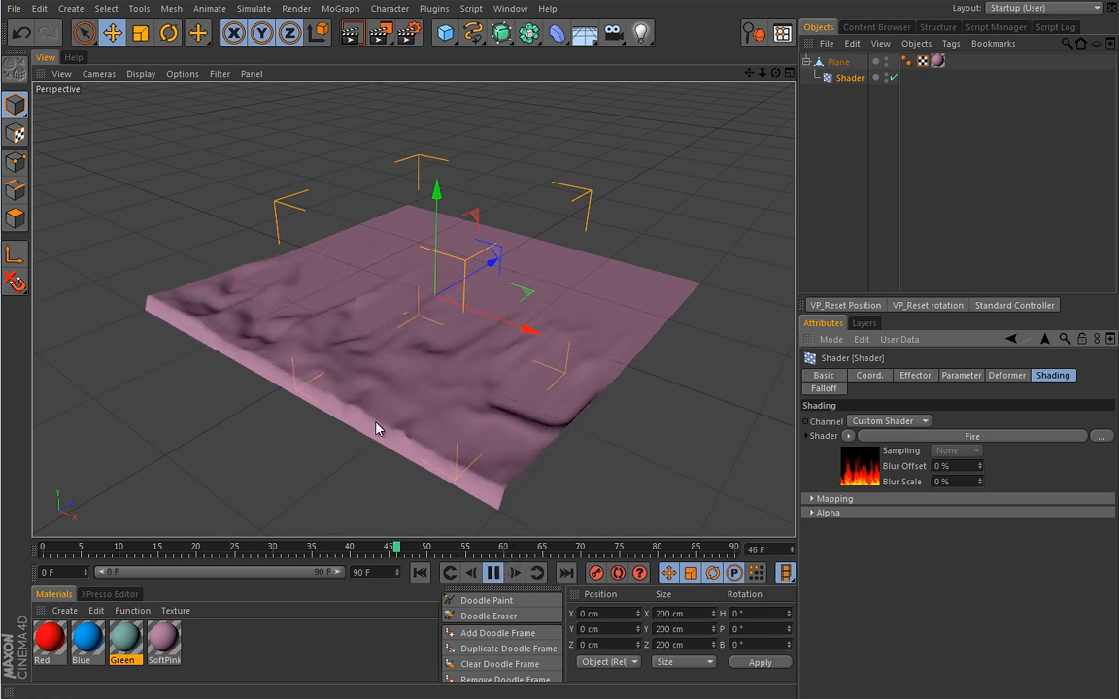
- Turn off tiling in the Shader effector's mapping settings while the Fire animation plays
alt+drag(294, 412, 237, 387)
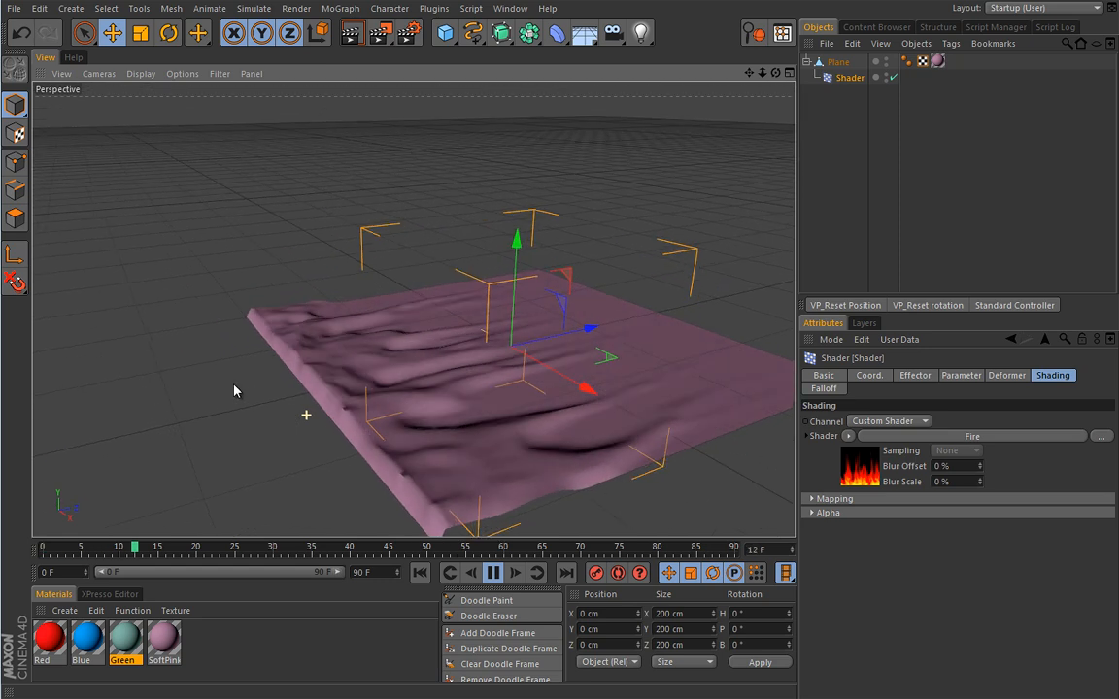
alt+middle_drag(424, 409, 426, 366)
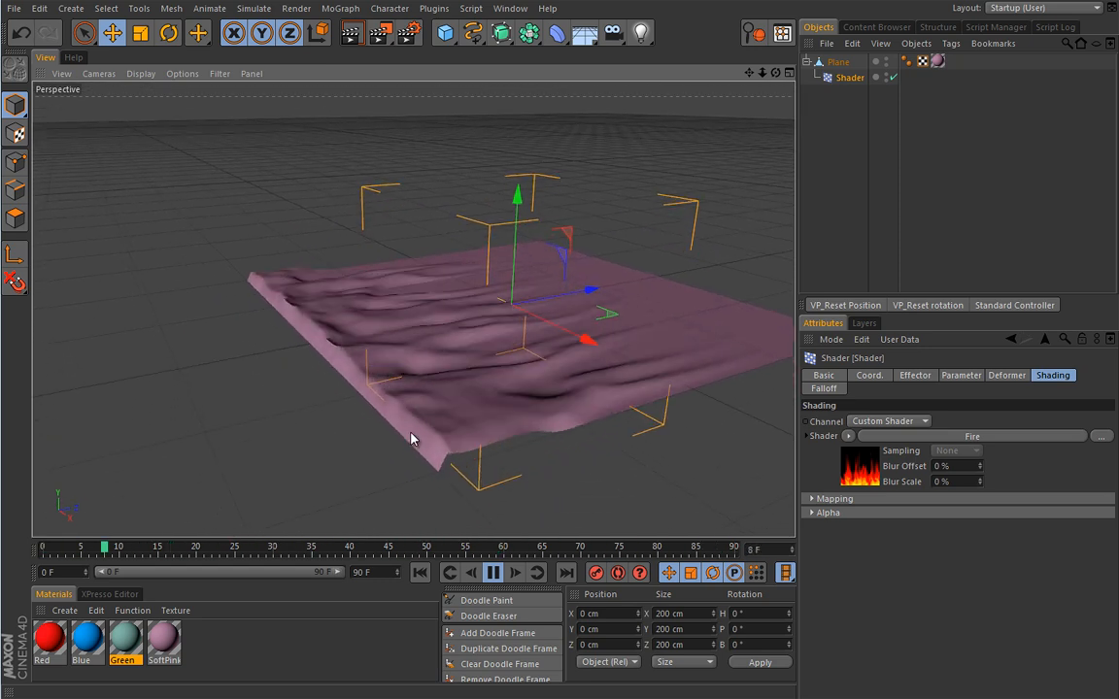
click(813, 498)
click(837, 545)
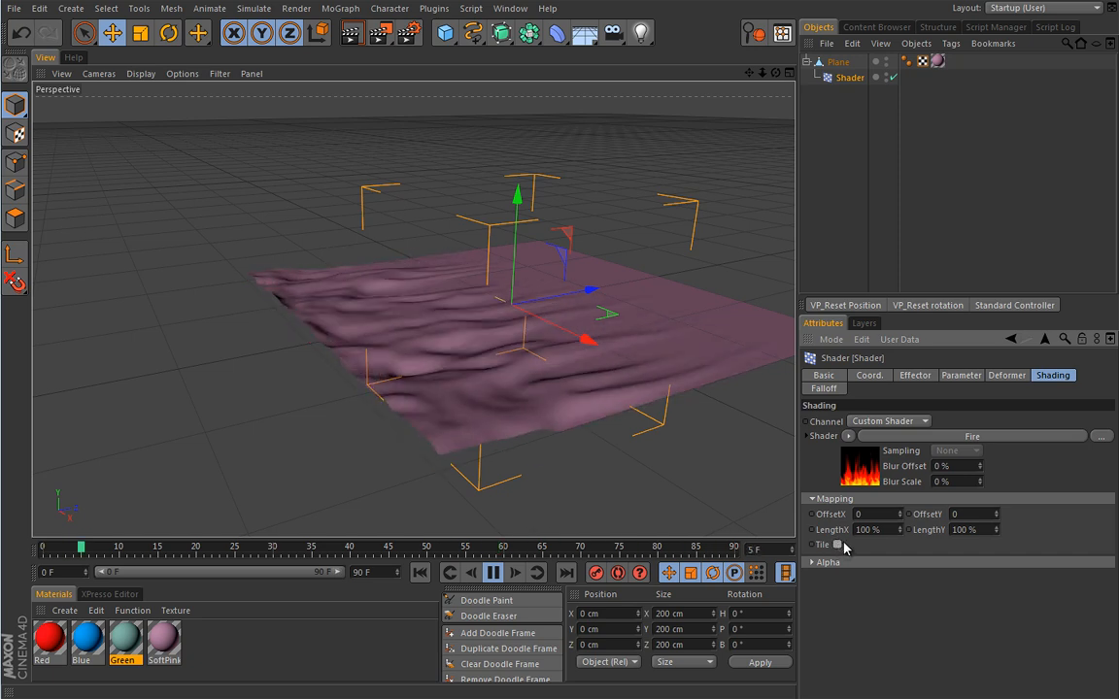
- Examine the Fire deformation of the plane from several angles, stop playback and return to the first frame
alt+drag(405, 363, 446, 425)
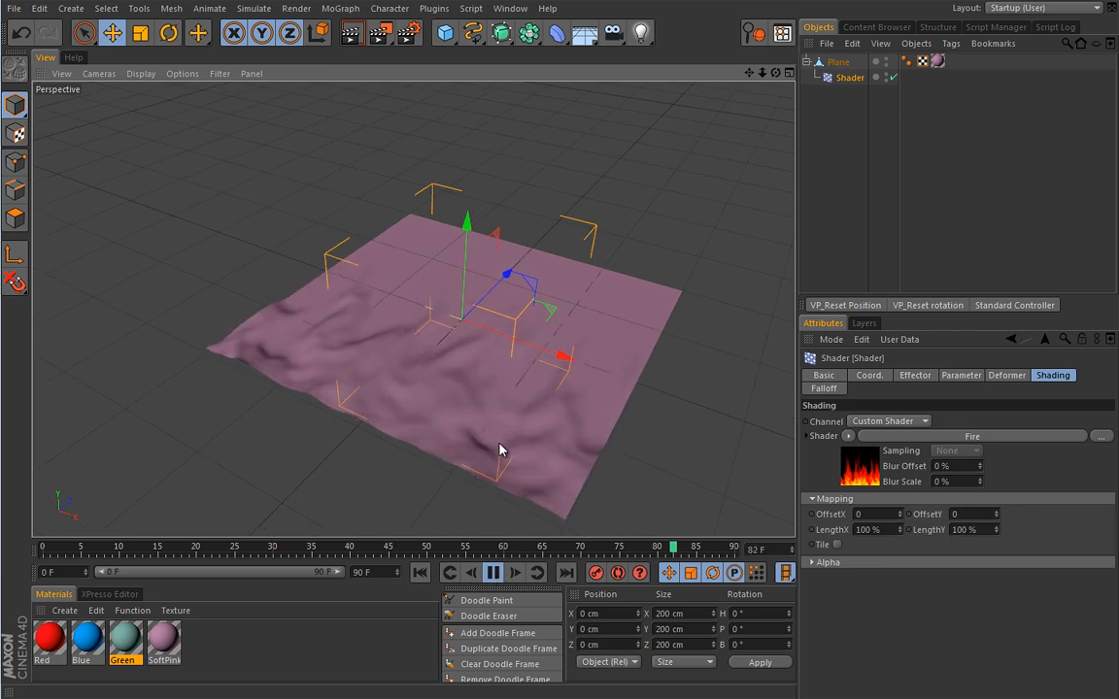
alt+drag(553, 416, 315, 329)
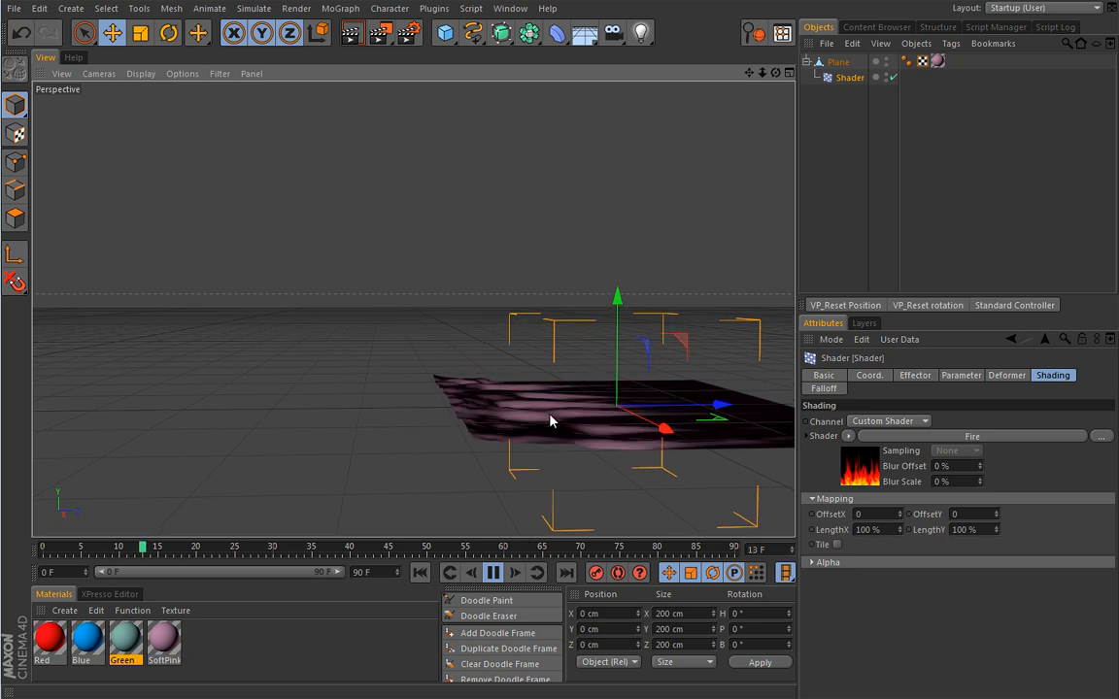
alt+drag(542, 430, 413, 359)
alt+middle_drag(414, 357, 889, 630)
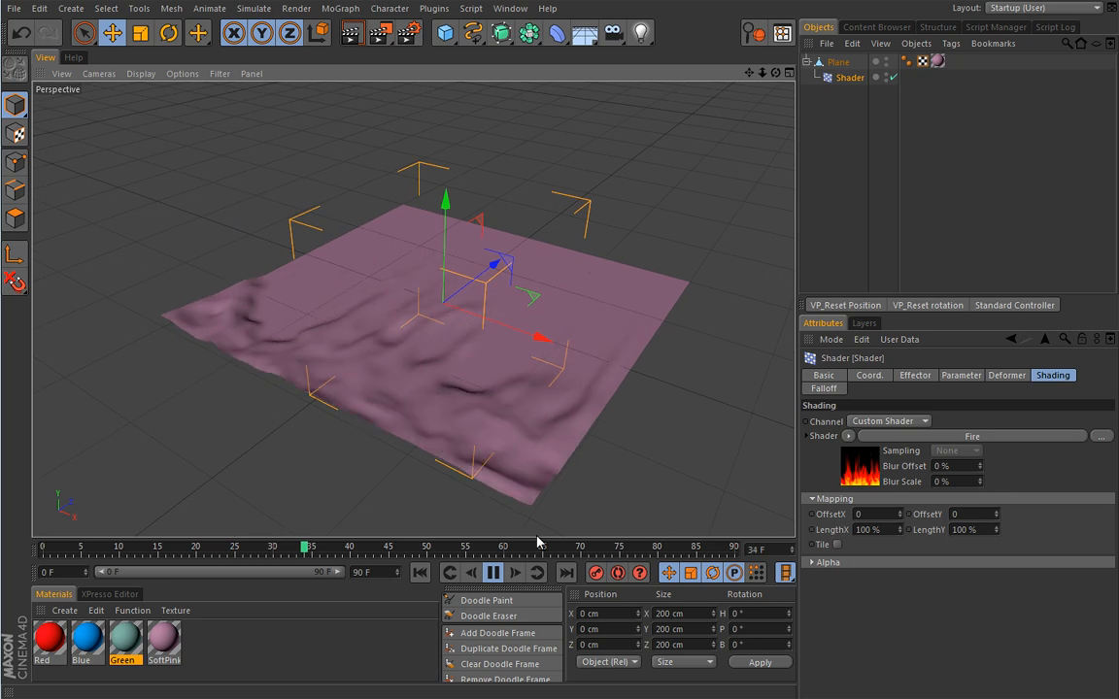
click(494, 573)
key(shift+f)
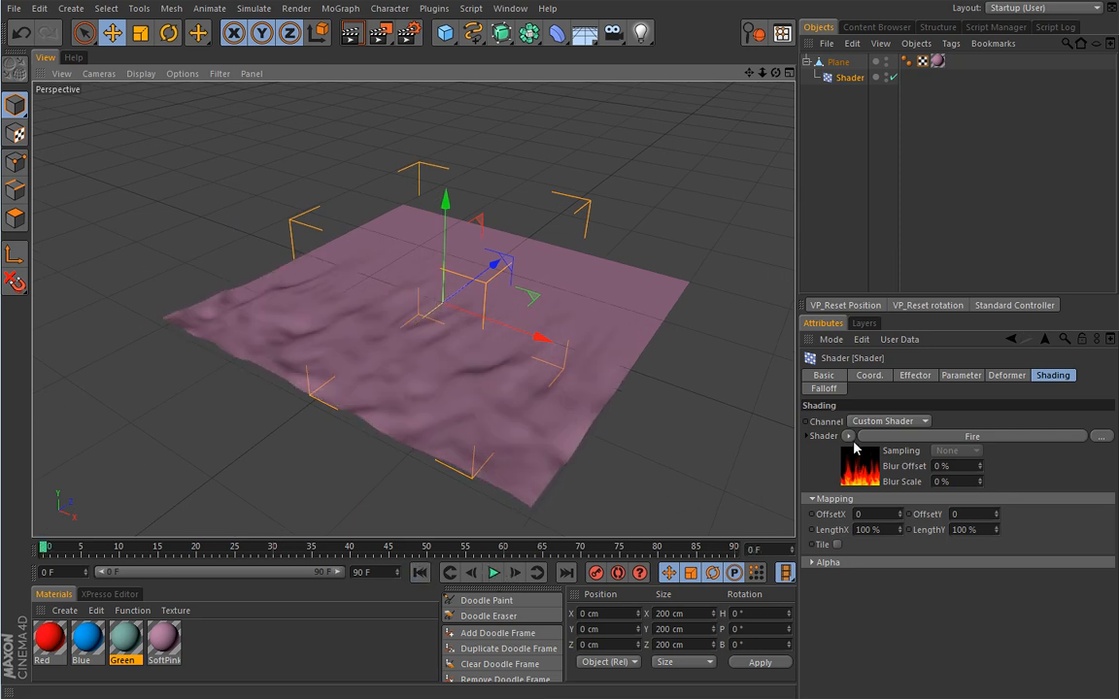
- Switch the Shader effector's shader from Fire to Sunburst and play the animation
click(848, 437)
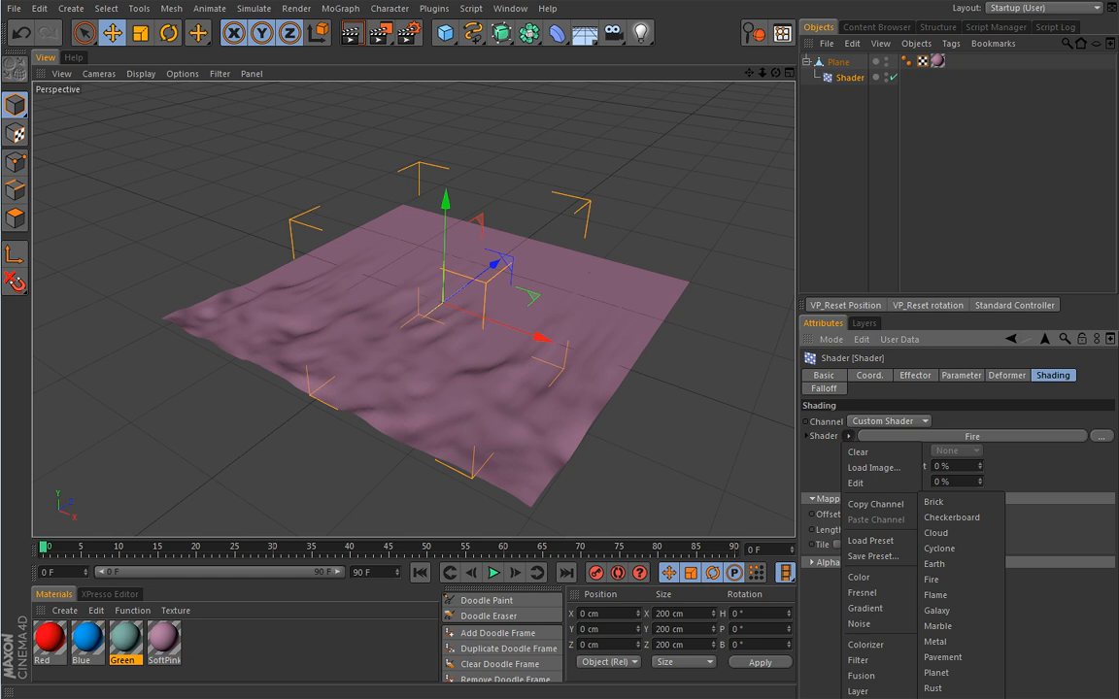
click(944, 698)
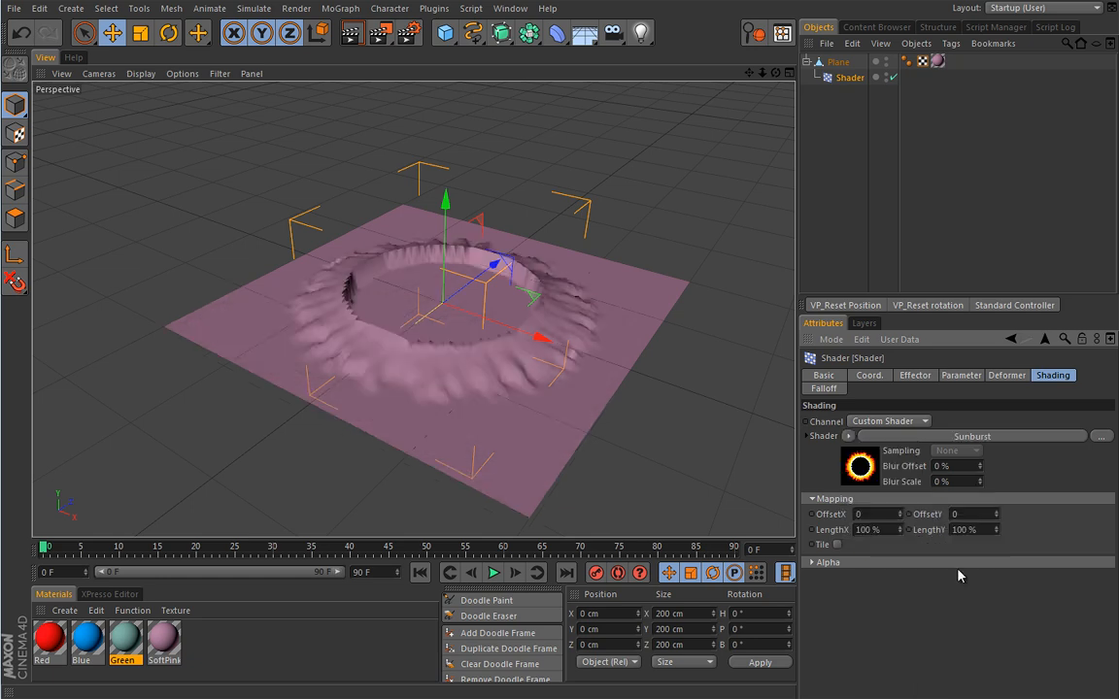
alt+drag(525, 417, 452, 439)
click(493, 573)
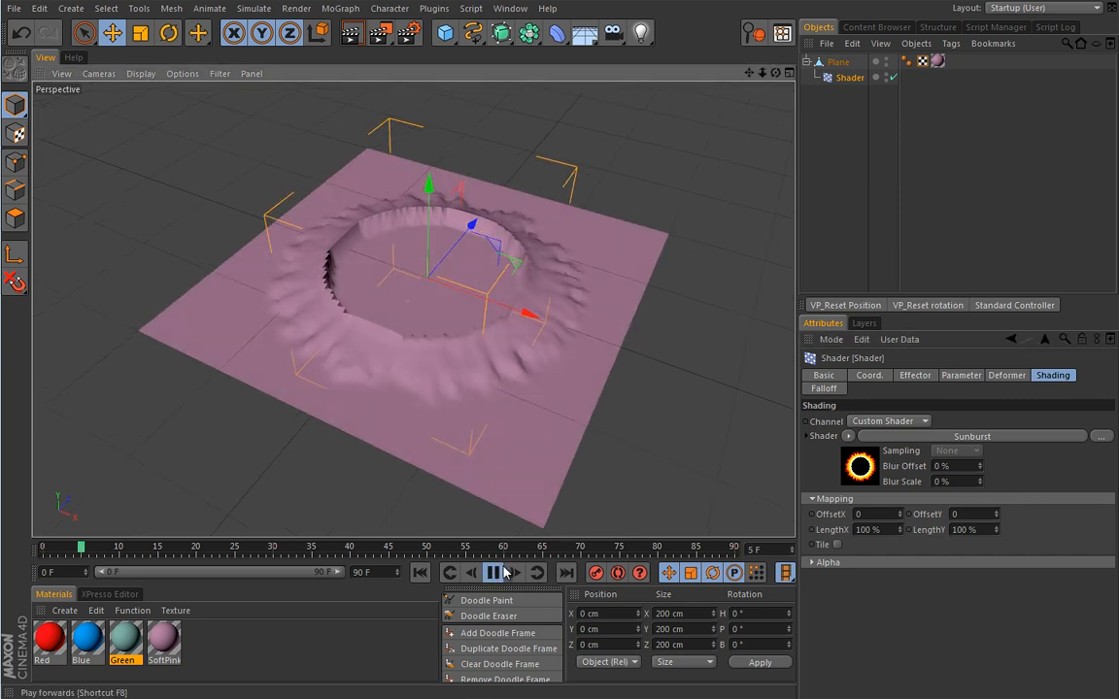
- Examine the animated Sunburst ring on the plane up close with all objects deselected
alt+right_drag(528, 474, 557, 463)
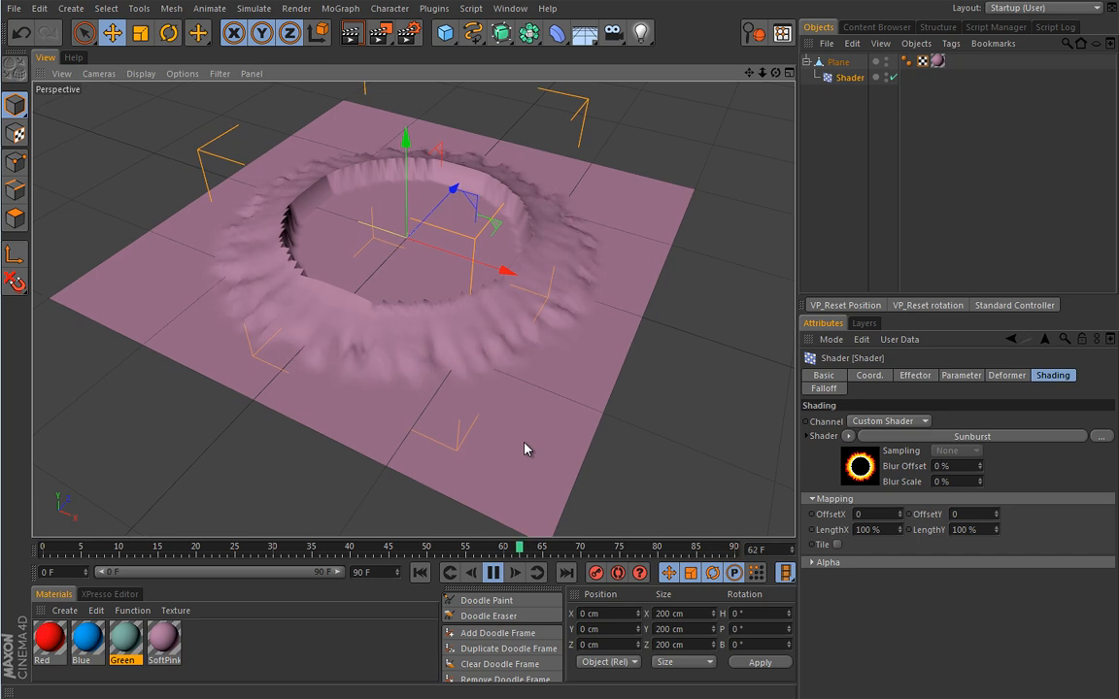
alt+middle_drag(525, 421, 550, 440)
click(493, 305)
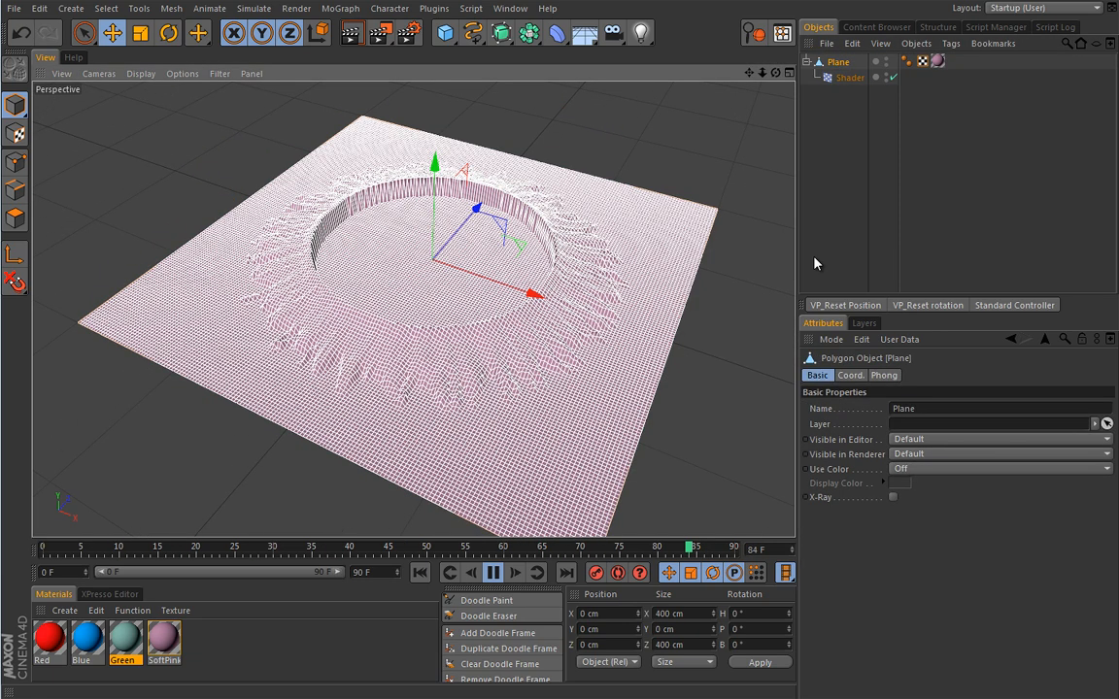
click(849, 138)
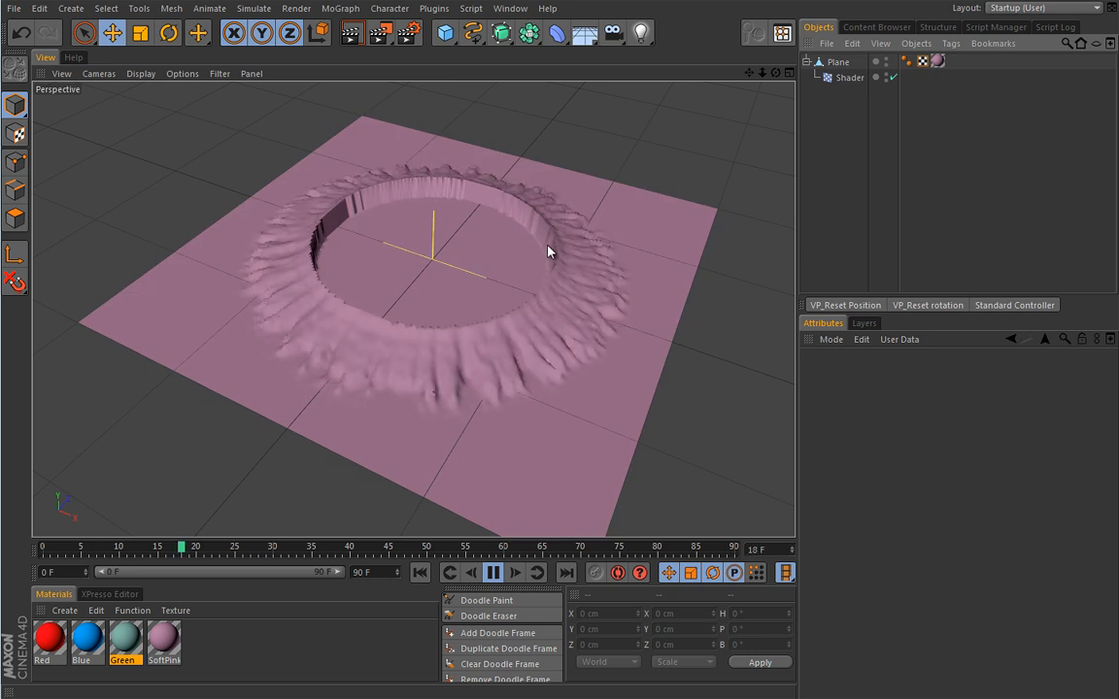
- Set the Shader effector's Sunburst blur offset to 24 %, stop playback and return to the first frame
click(850, 78)
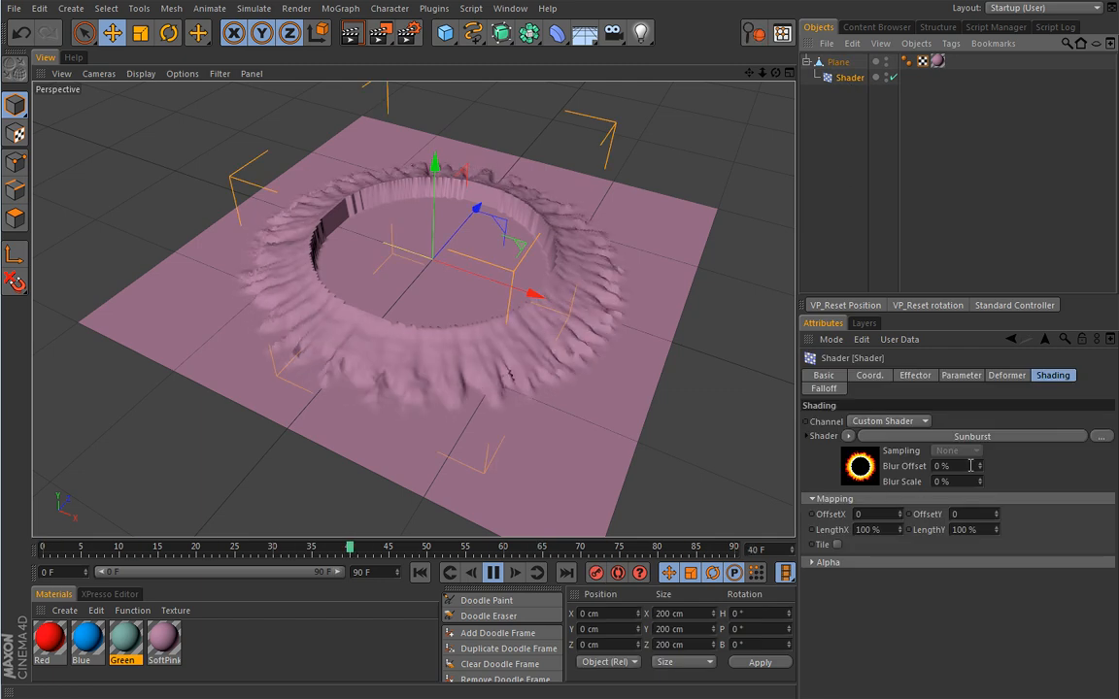
drag(980, 467, 982, 462)
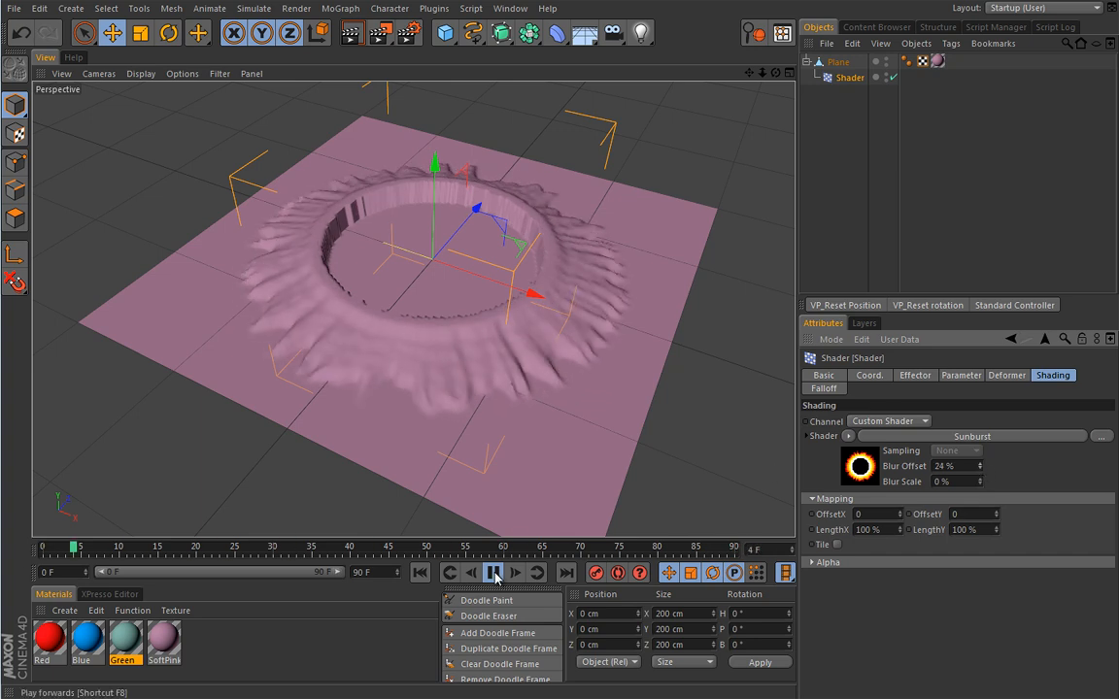
click(420, 572)
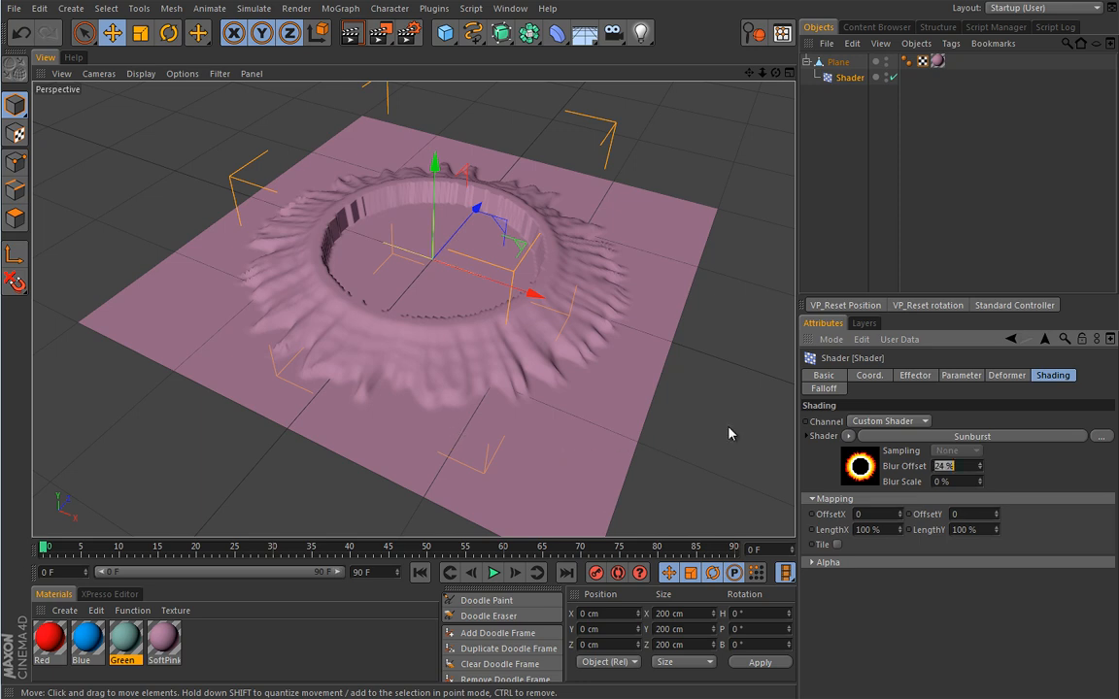
- Replace the Shader effector's Sunburst shader with Noise and play the animation
click(849, 437)
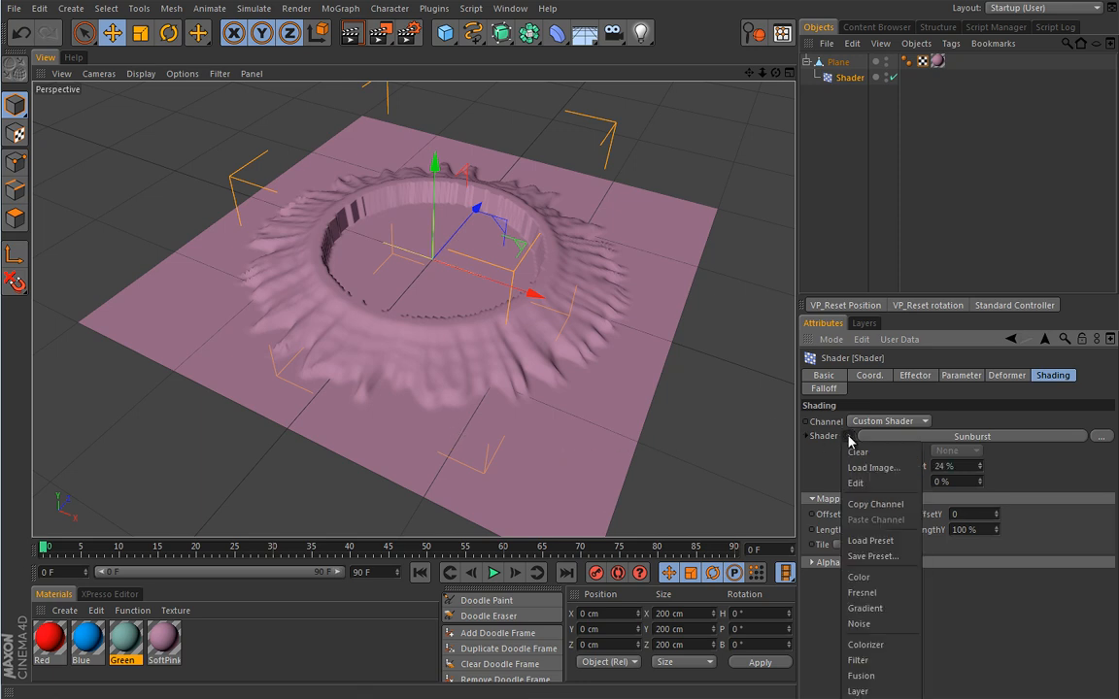
click(858, 623)
key(F8)
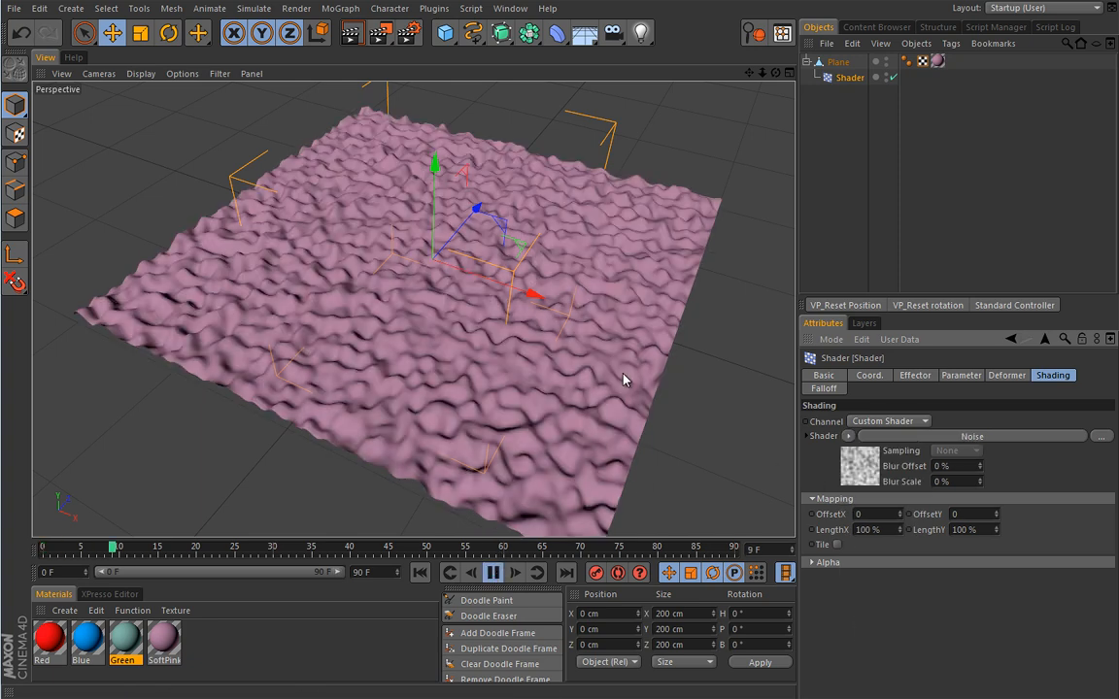
- Set the Noise shader's animation speed to 1, watch the playback, and return to the first frame
click(858, 467)
drag(1110, 413, 1107, 466)
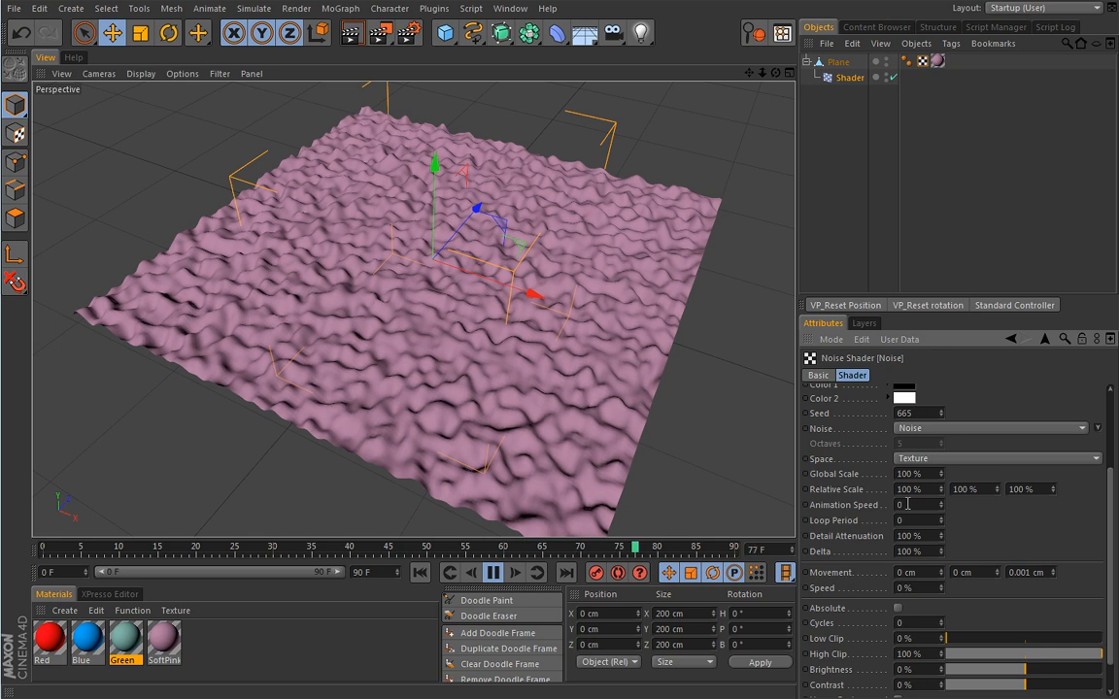
click(915, 504)
text(1)
key(Return)
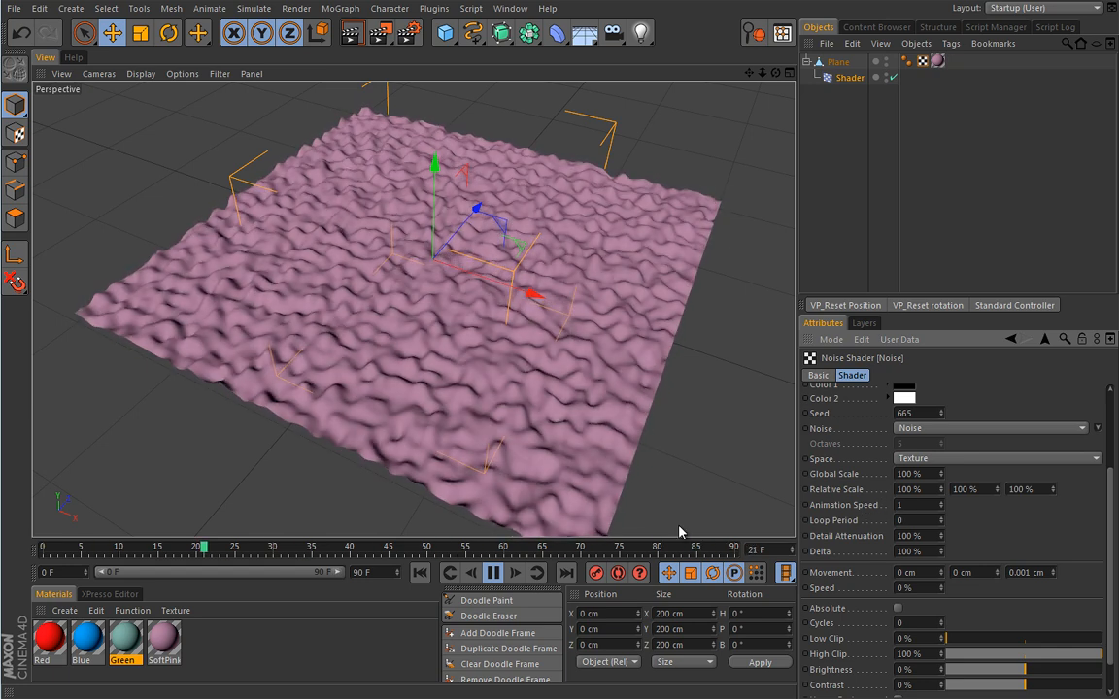
click(494, 572)
click(420, 573)
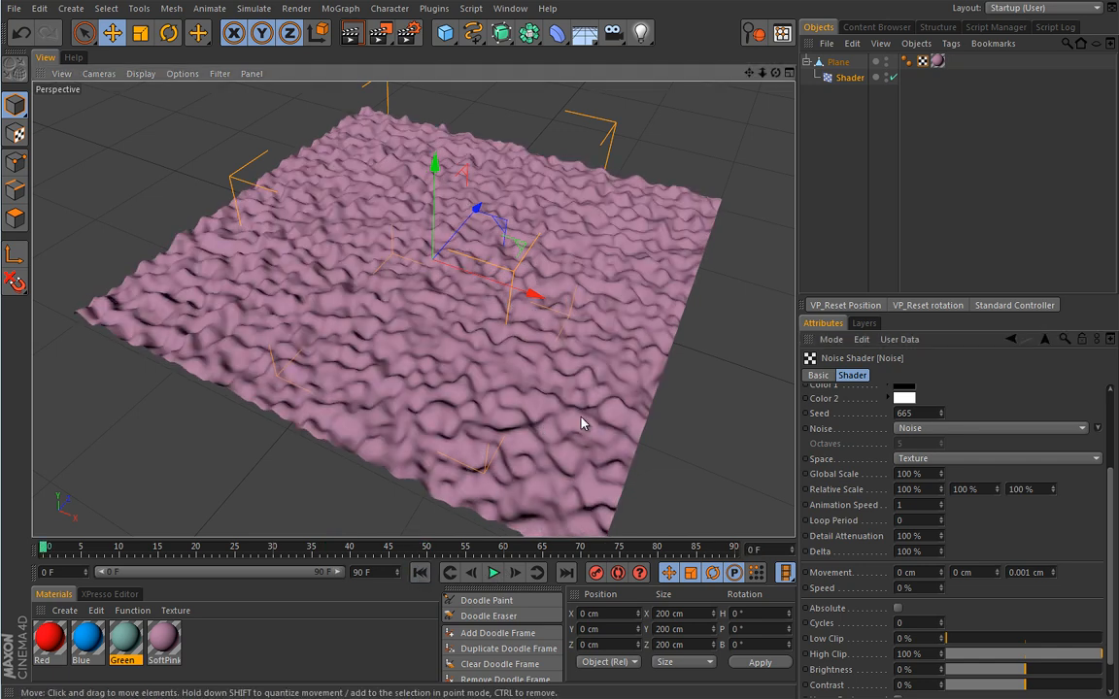
- Set the Shader effector's falloff shape to Sphere, and play the animation to preview the result before rewinding to the first frame
scroll(573, 419, down, 3)
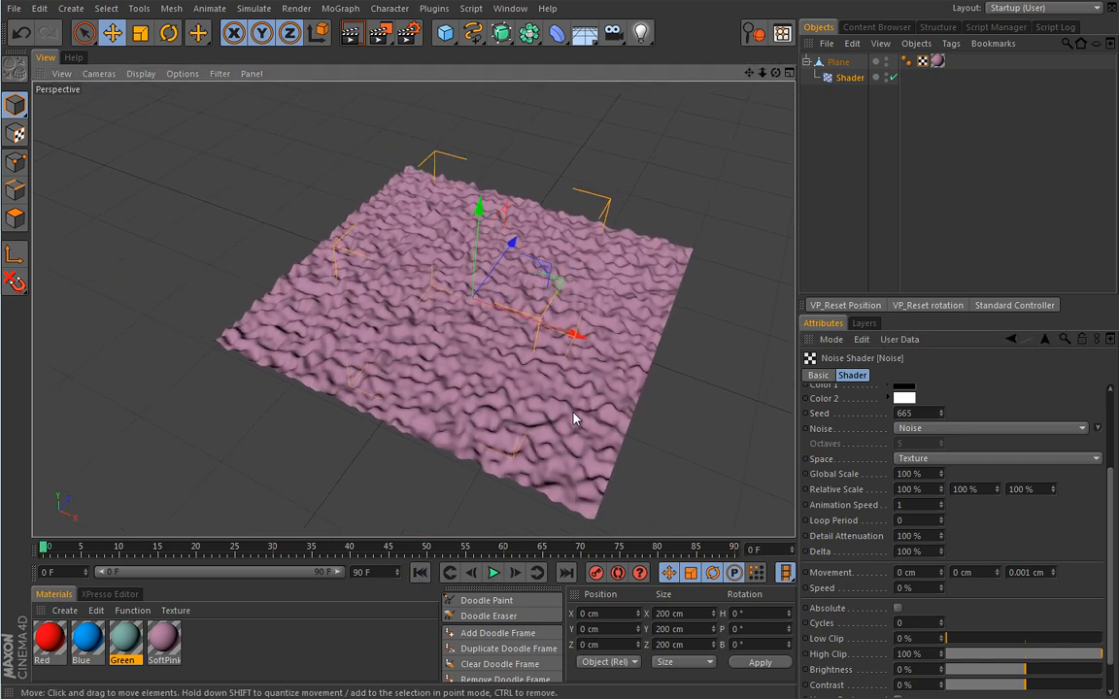
click(849, 76)
click(825, 389)
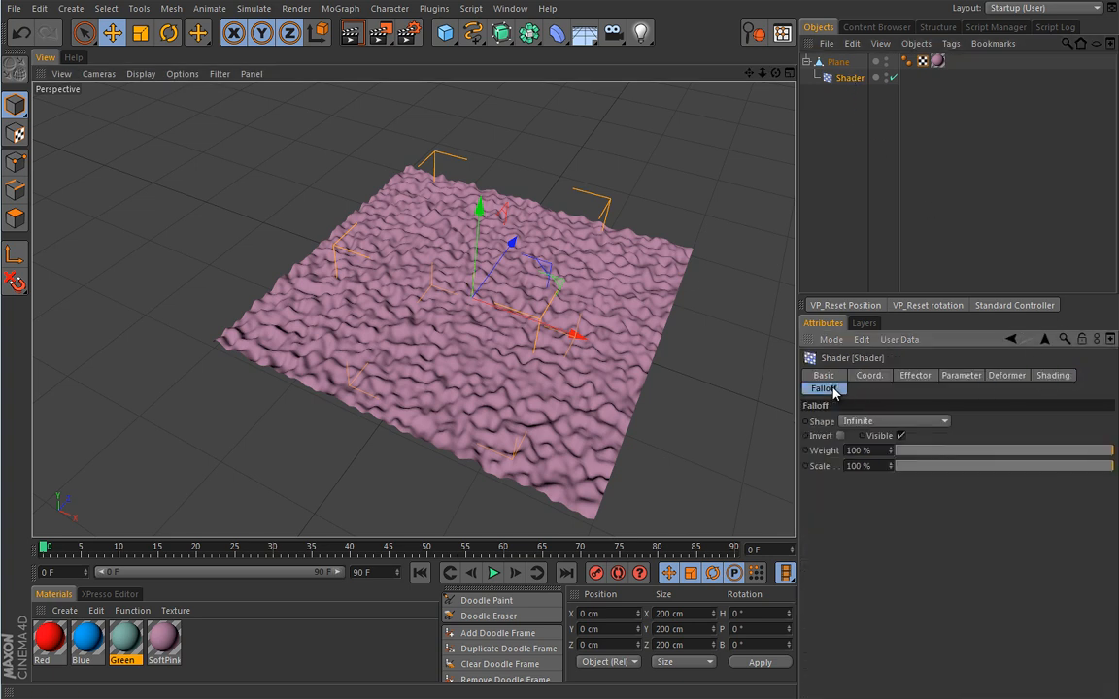
click(878, 421)
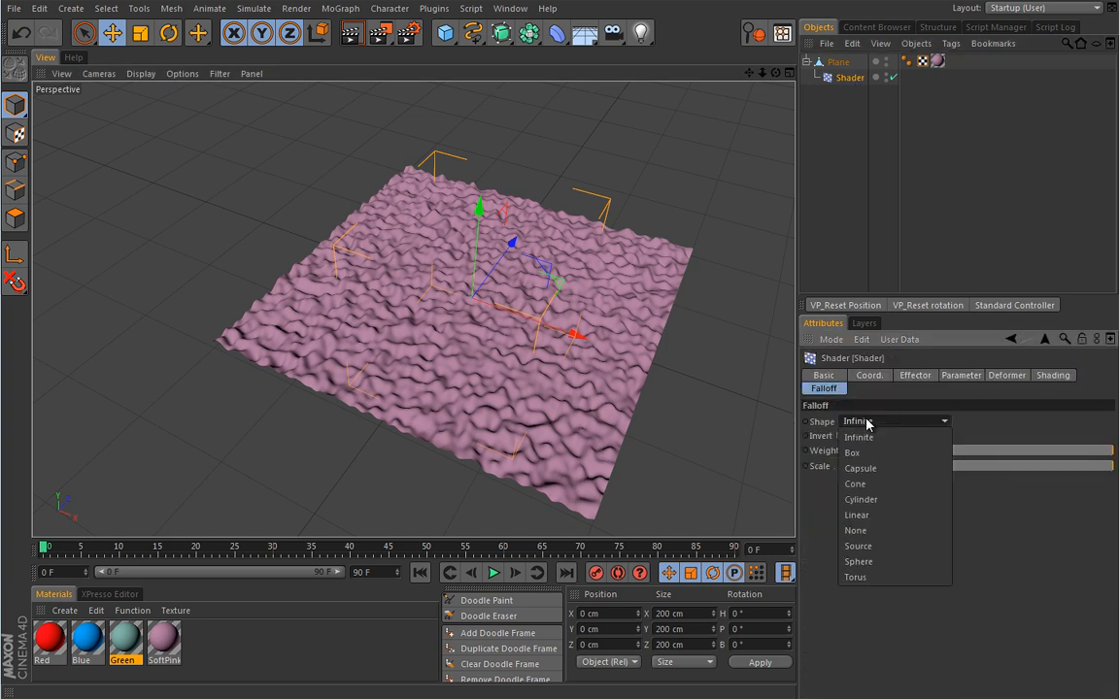
click(857, 562)
click(493, 572)
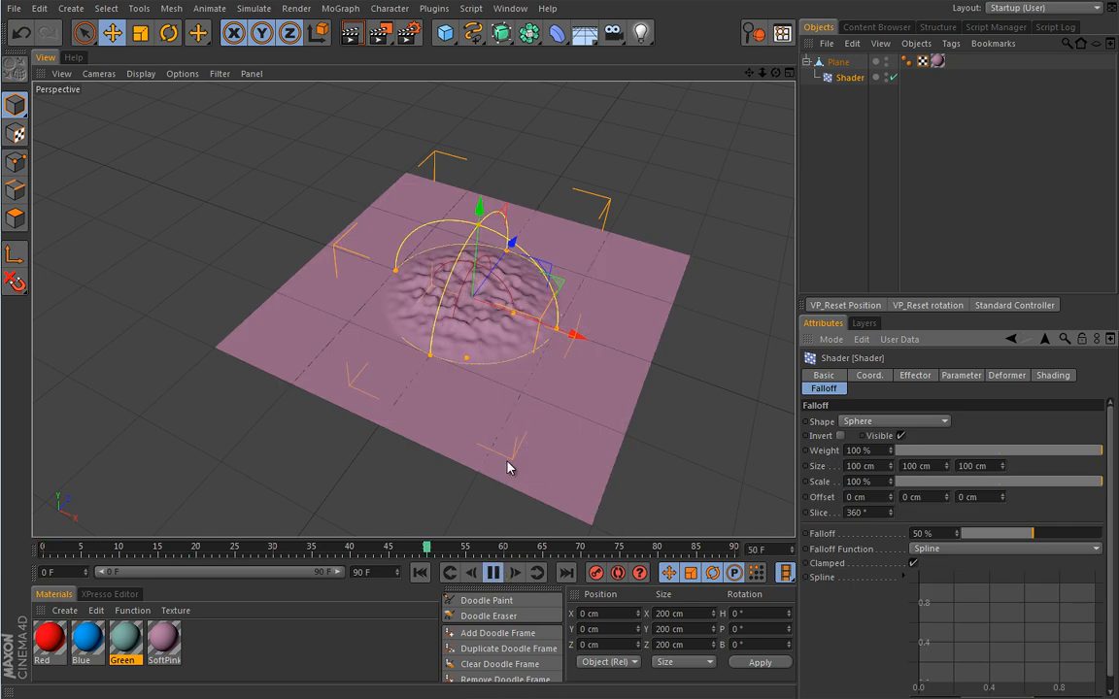
click(494, 572)
click(420, 572)
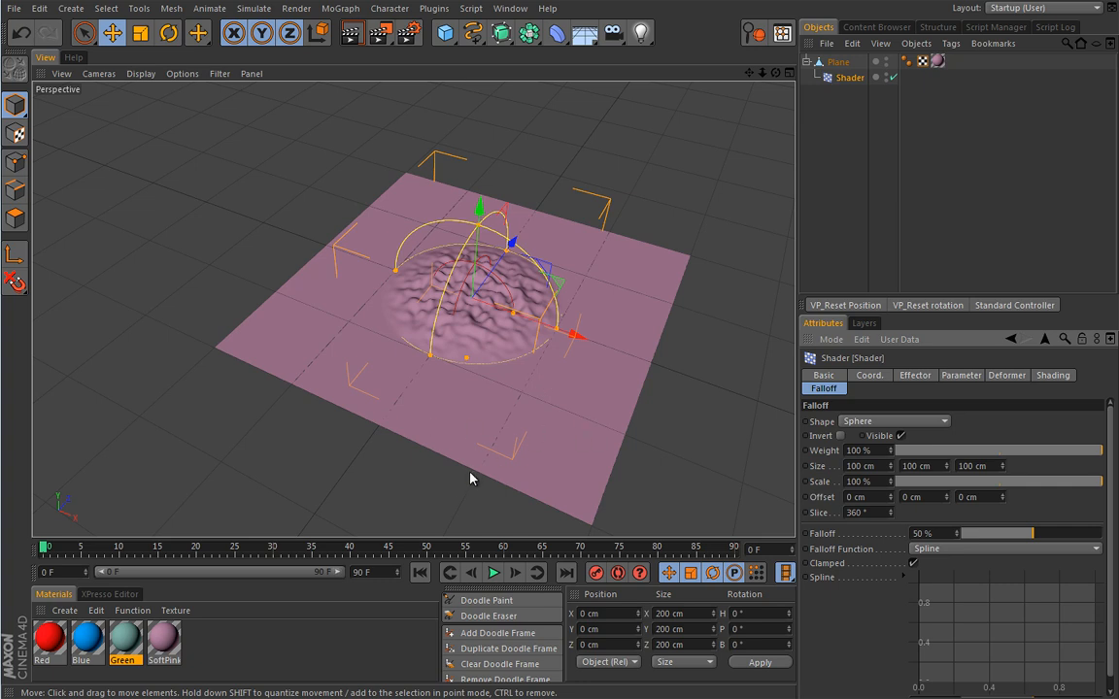
- Rotate the Shader effector to a bank angle of -90°
drag(890, 513, 912, 453)
key(r)
drag(530, 294, 456, 267)
click(852, 80)
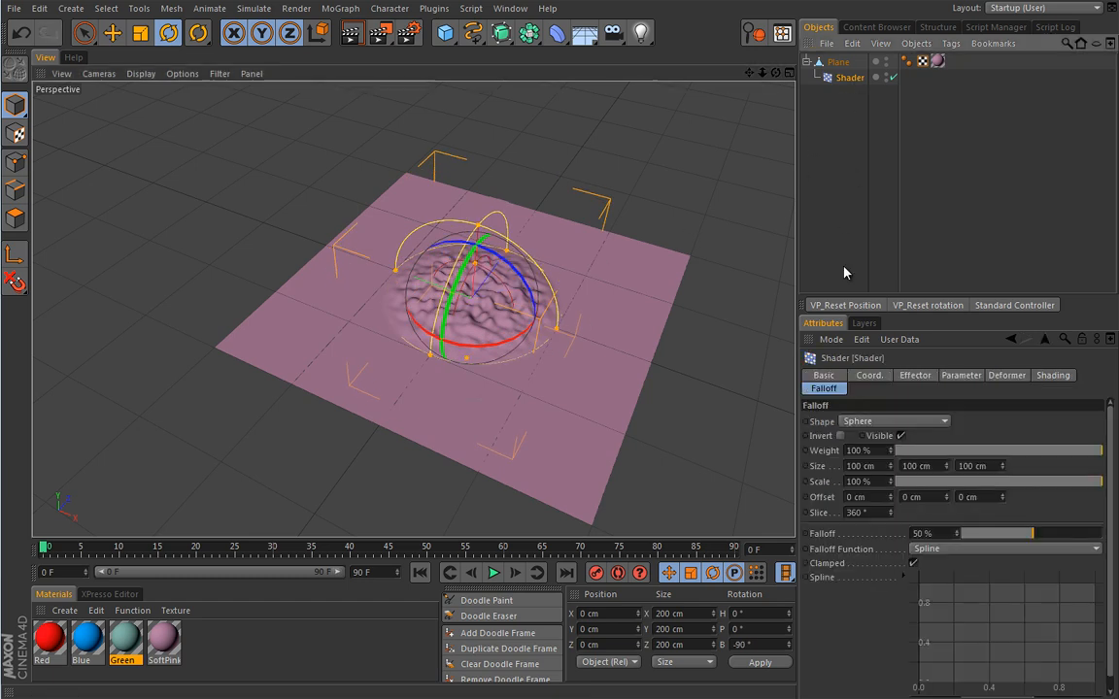
- Reduce the spherical falloff's slice angle to 235°
click(891, 514)
drag(898, 497, 878, 612)
alt+drag(533, 334, 335, 328)
alt+middle_drag(672, 357, 641, 386)
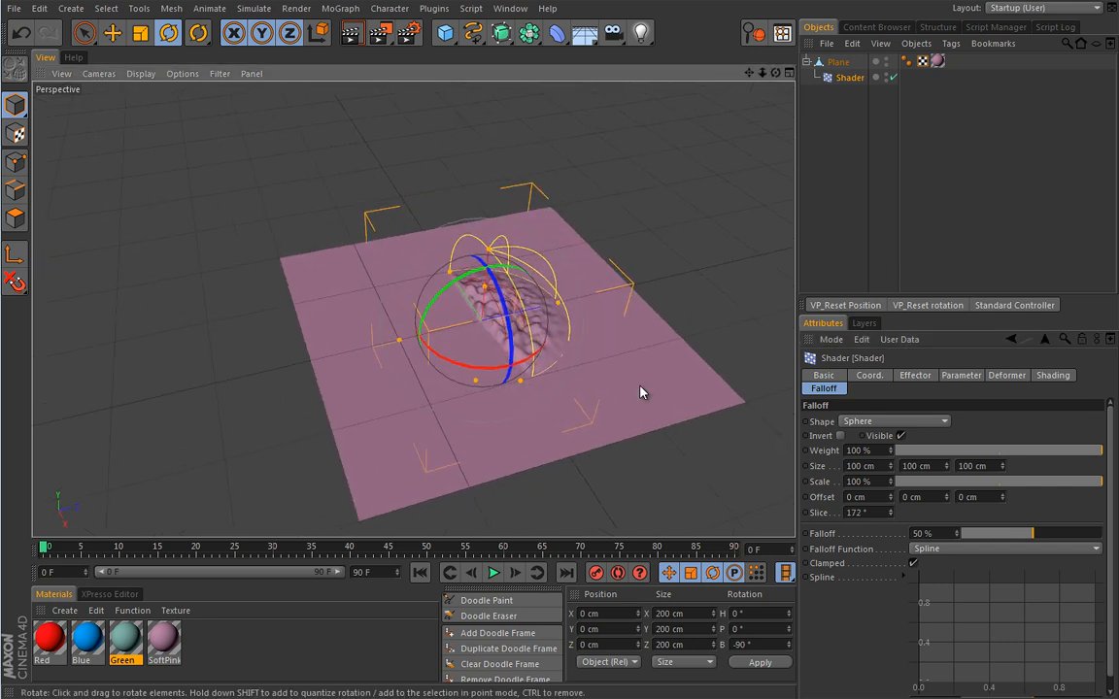
drag(891, 516, 913, 491)
alt+drag(394, 337, 406, 364)
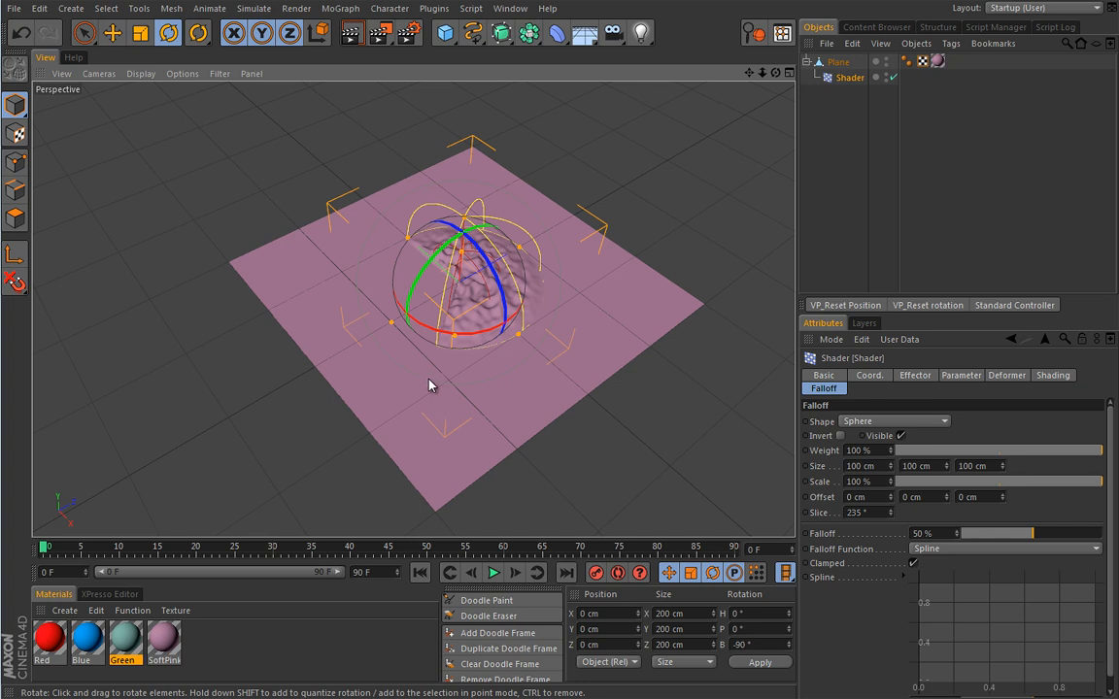
- Delete the plane together with its Shader effector from the scene
click(858, 109)
click(840, 61)
key(Delete)
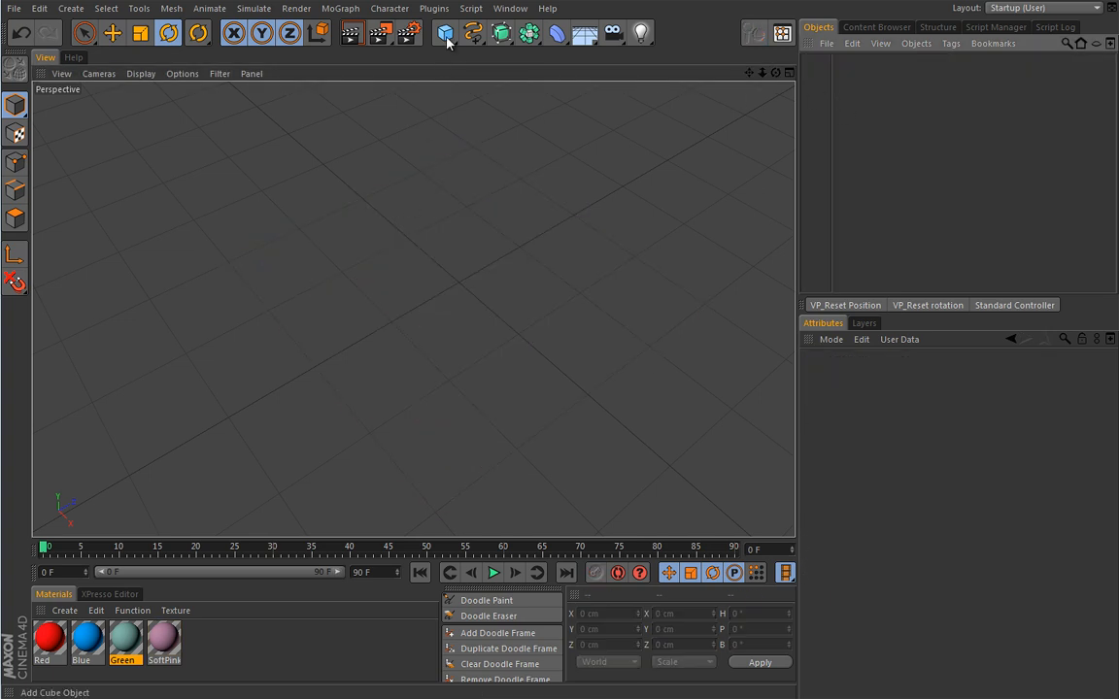
- Add a cube and scale it uniformly down to 40 cm
drag(444, 35, 590, 52)
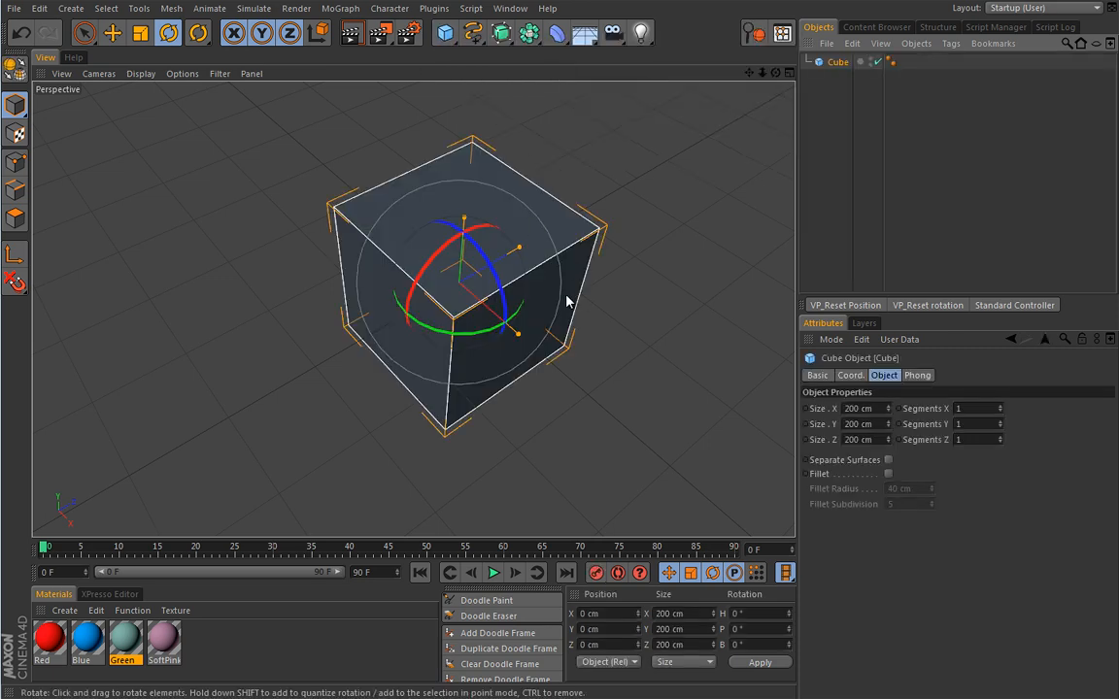
key(t)
drag(590, 288, 229, 403)
alt+drag(415, 340, 470, 256)
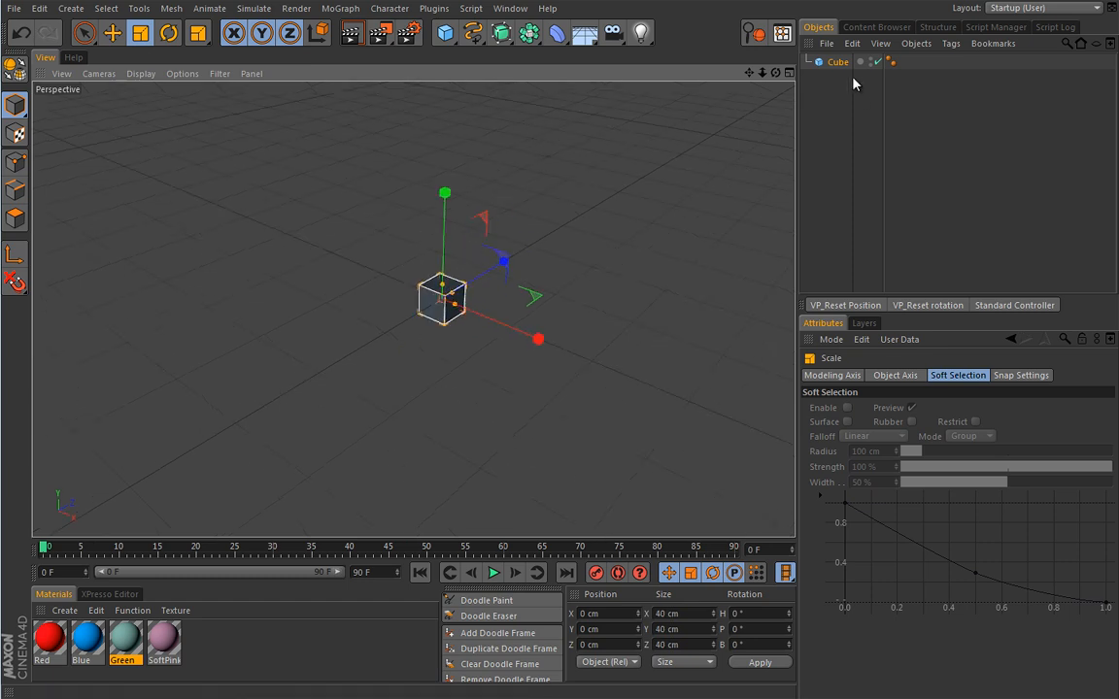
- Add a MoGraph Cloner with the cube as its child and set the linear clone count to 10
click(340, 7)
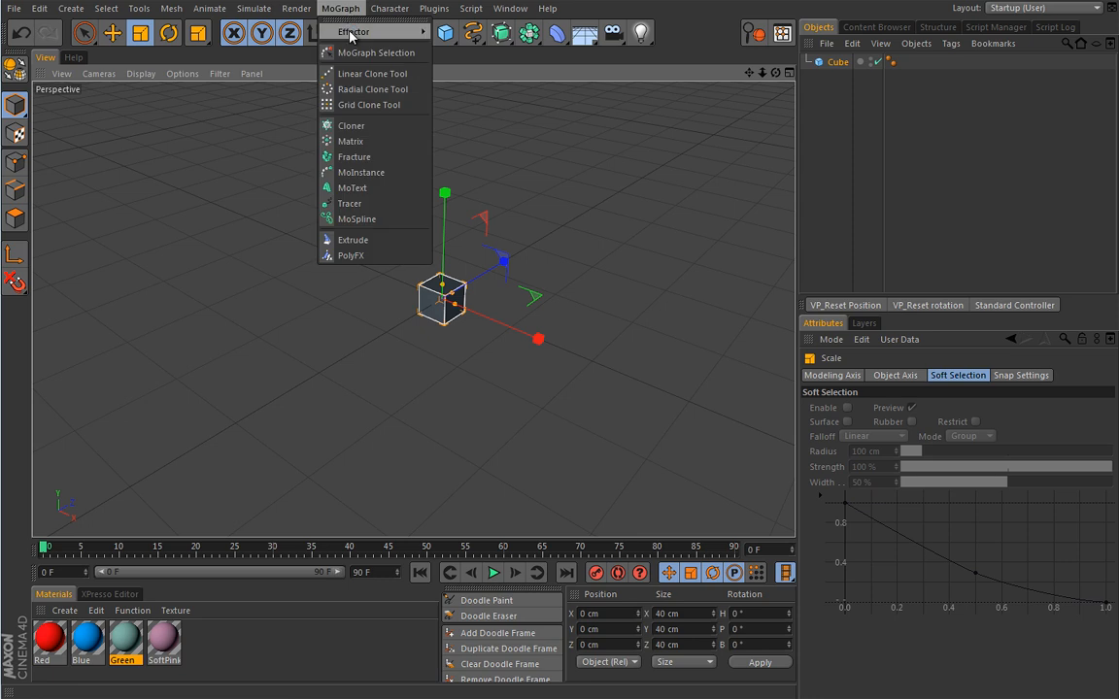
click(352, 126)
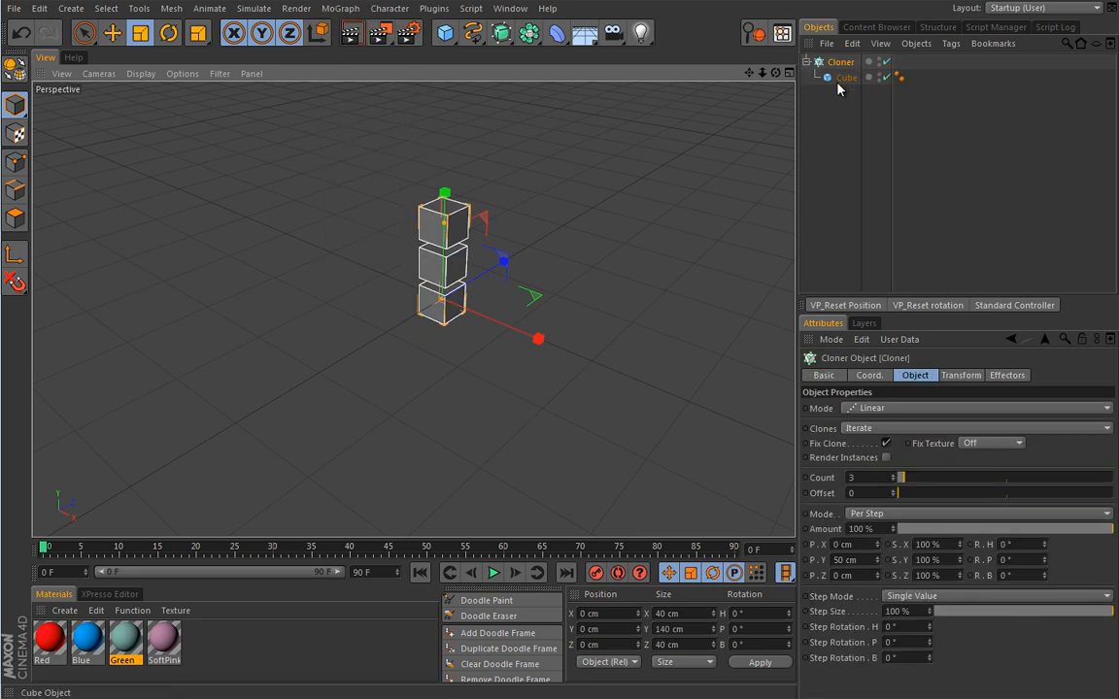
click(870, 477)
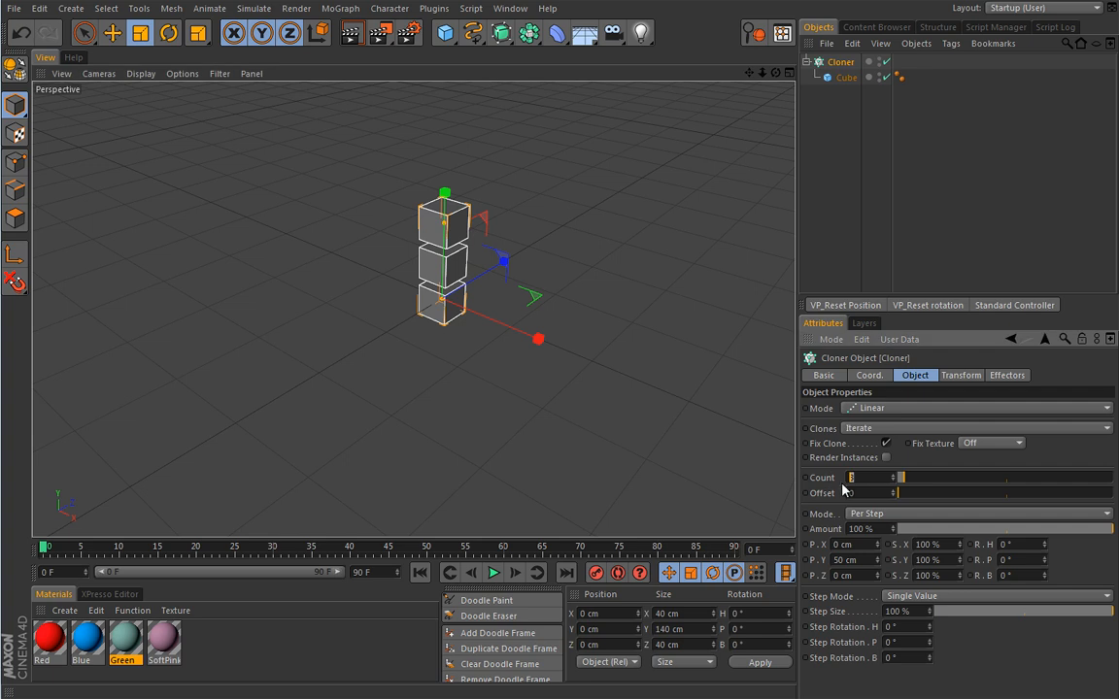
text(10)
key(Return)
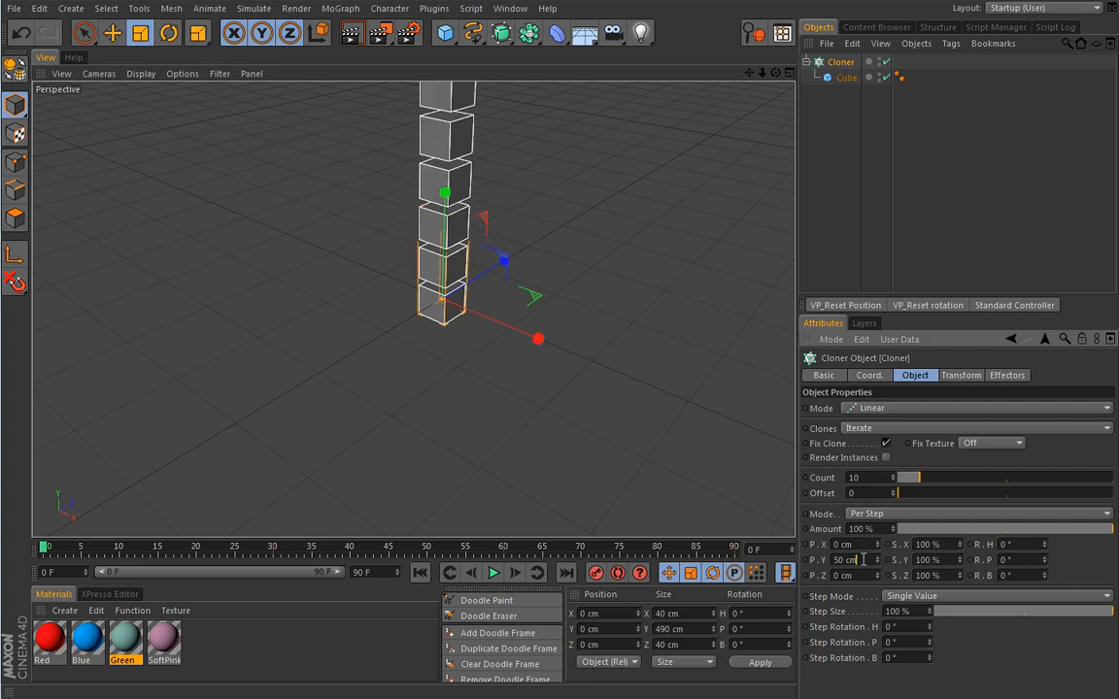
- Lay the clones out in a row by setting the per-step offset to 50 cm in X and 0 cm in Y
text(0)
key(Tab)
drag(873, 544, 873, 545)
double_click(845, 545)
text(50)
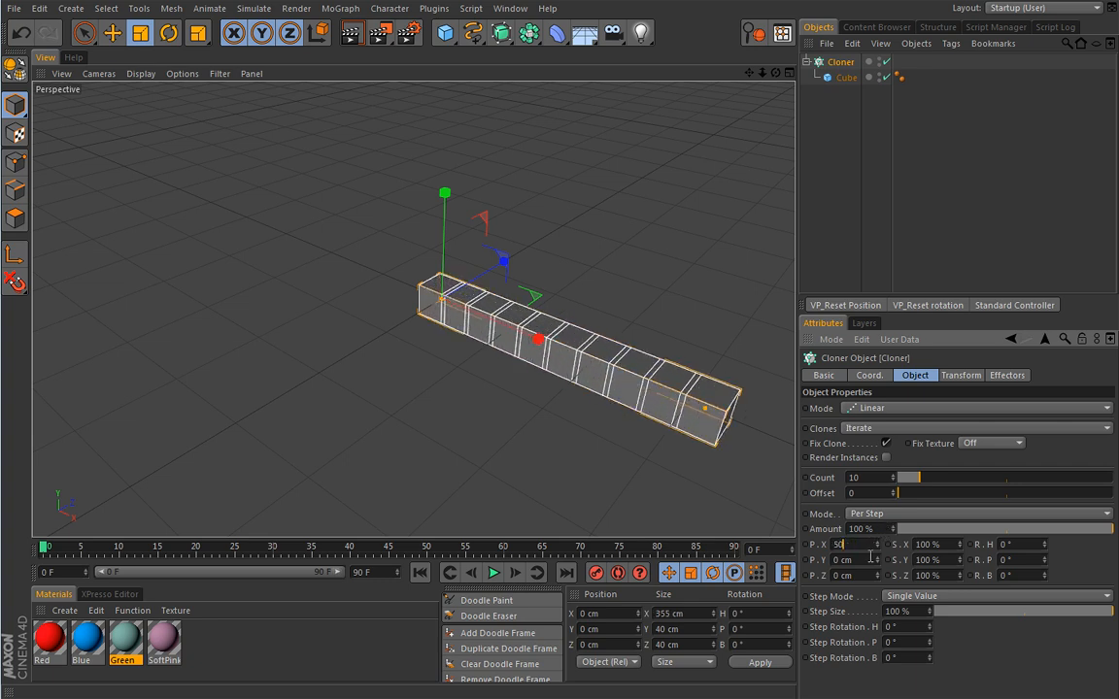
click(868, 560)
alt+middle_drag(612, 329, 427, 243)
alt+drag(387, 322, 406, 338)
alt+middle_drag(406, 338, 426, 355)
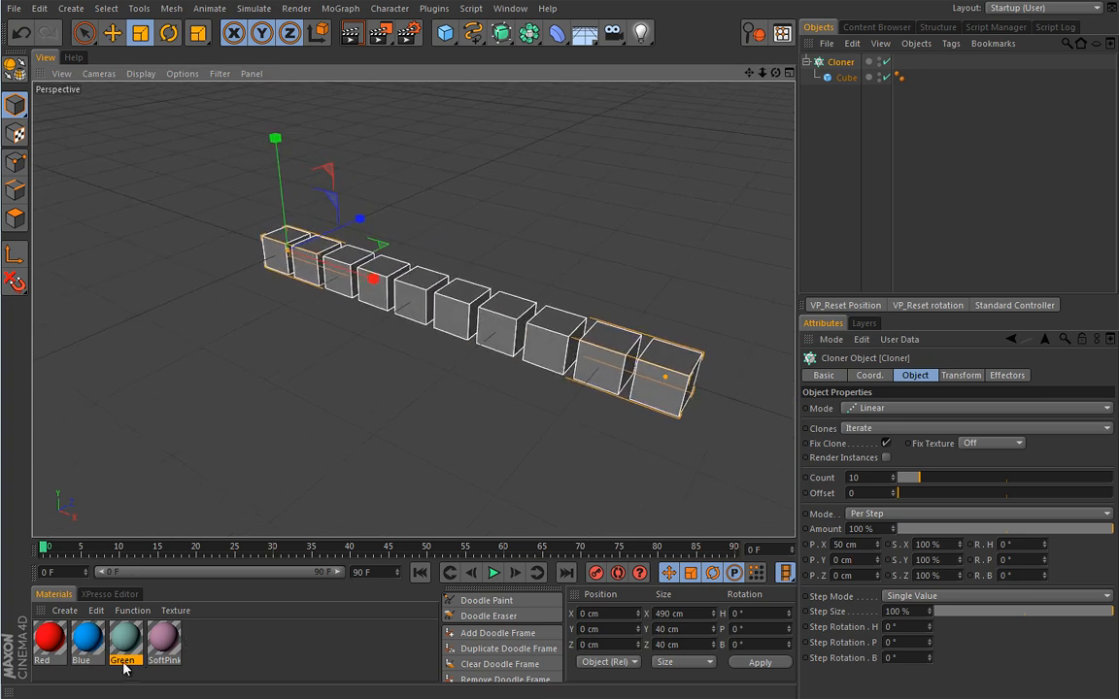
- Apply the Blue material to the cloner and add a Step effector to it
mouse_move(95, 646)
mouse_down()
mouse_move(184, 341)
mouse_move(281, 250)
mouse_move(281, 291)
mouse_up()
mouse_move(320, 416)
alt+mouse_down()
mouse_move(362, 372)
mouse_move(390, 383)
alt+mouse_up()
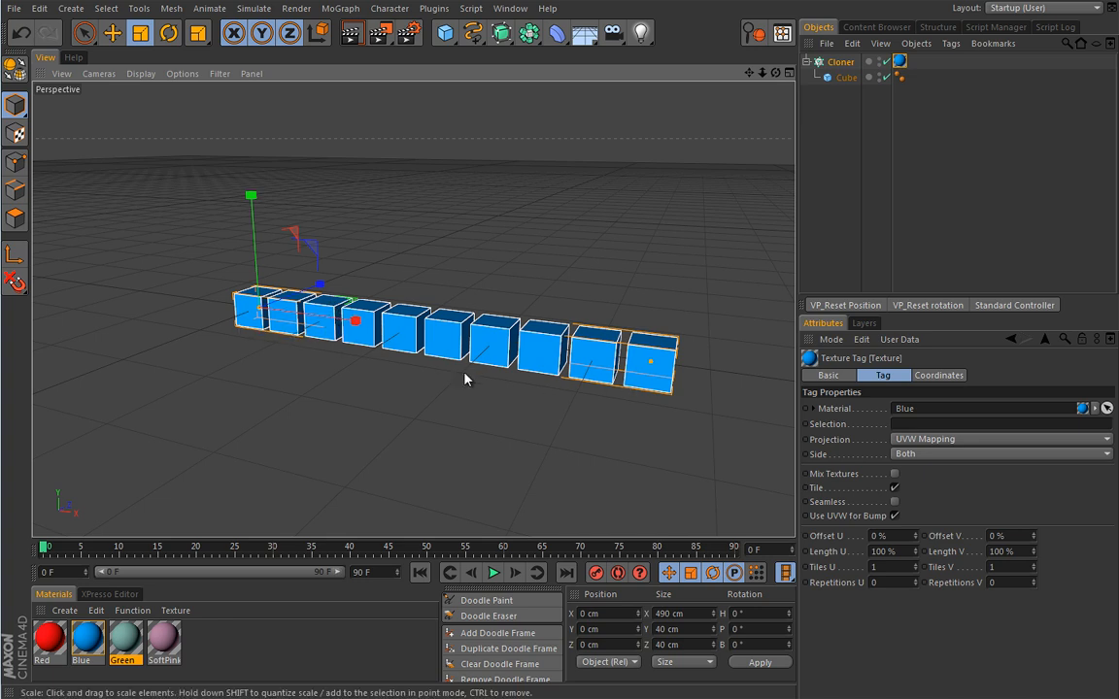
click(340, 8)
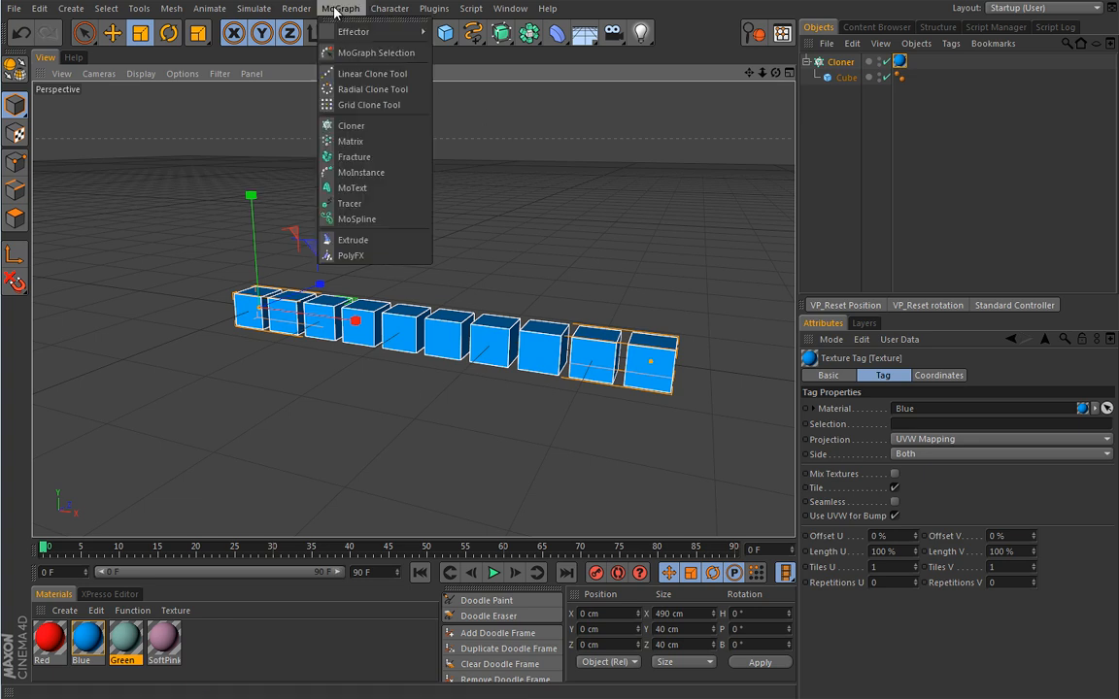
mouse_move(333, 37)
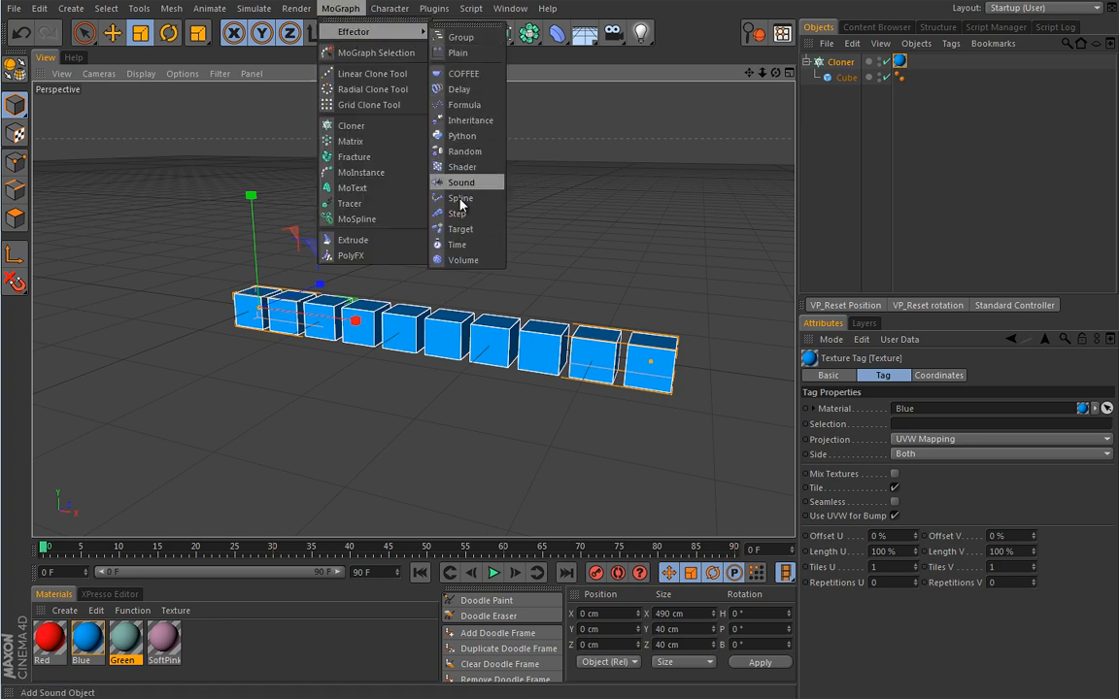
click(458, 214)
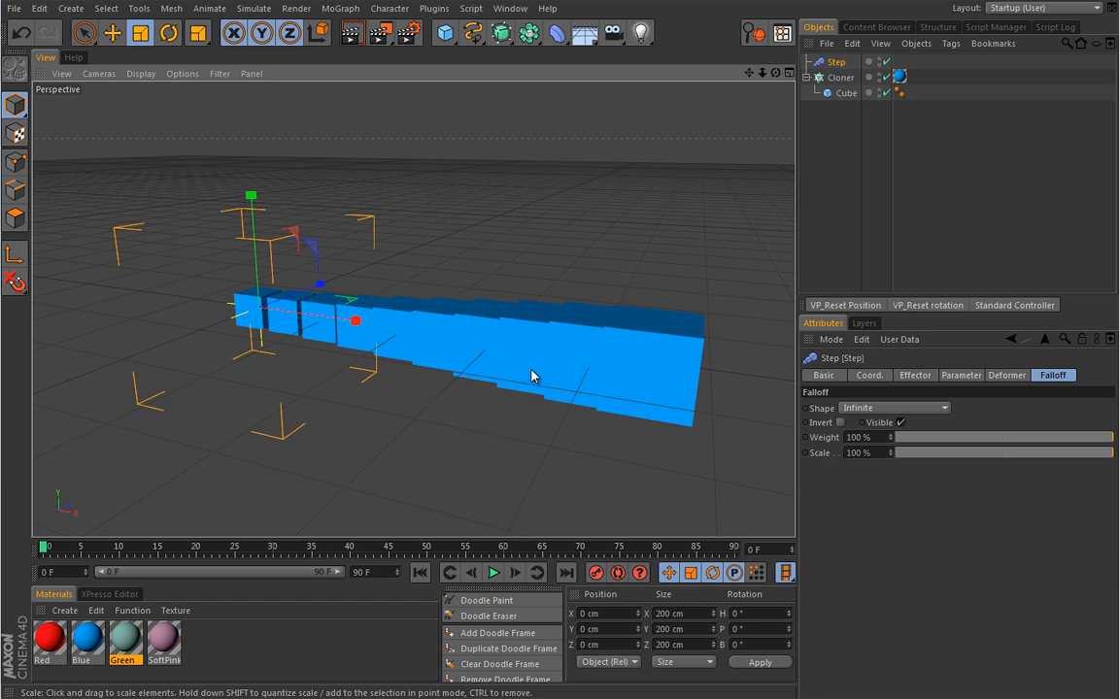
- Switch the viewport to Gouraud Shading (Lines) and inspect the Step effector's transform parameters and spline curve
click(140, 74)
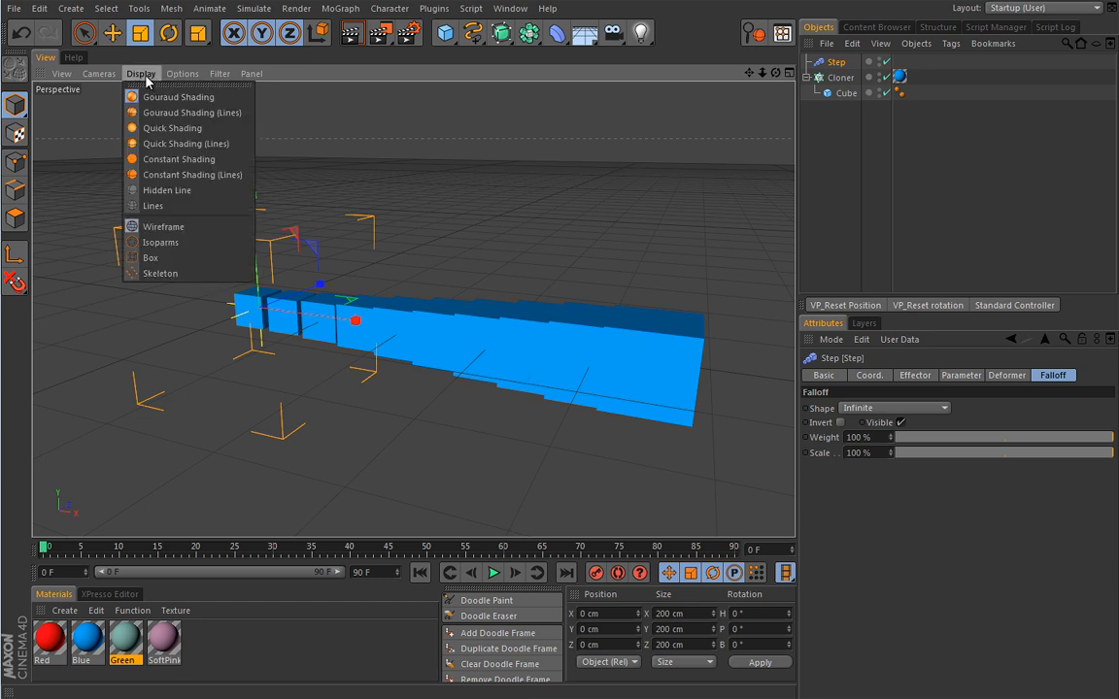
click(159, 114)
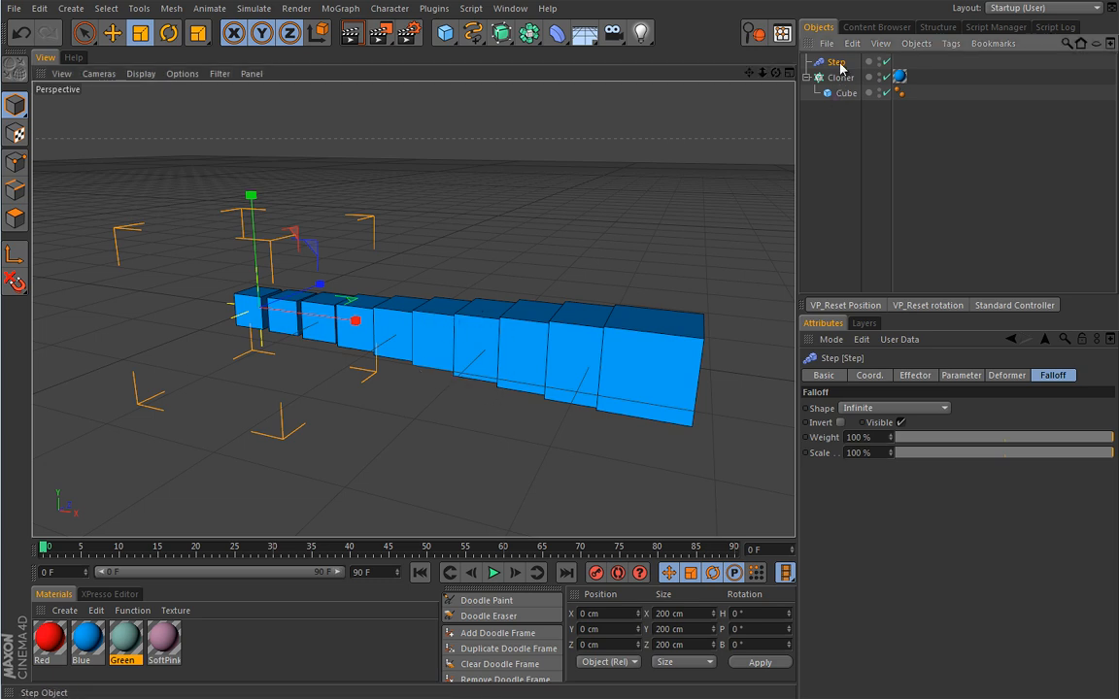
click(961, 376)
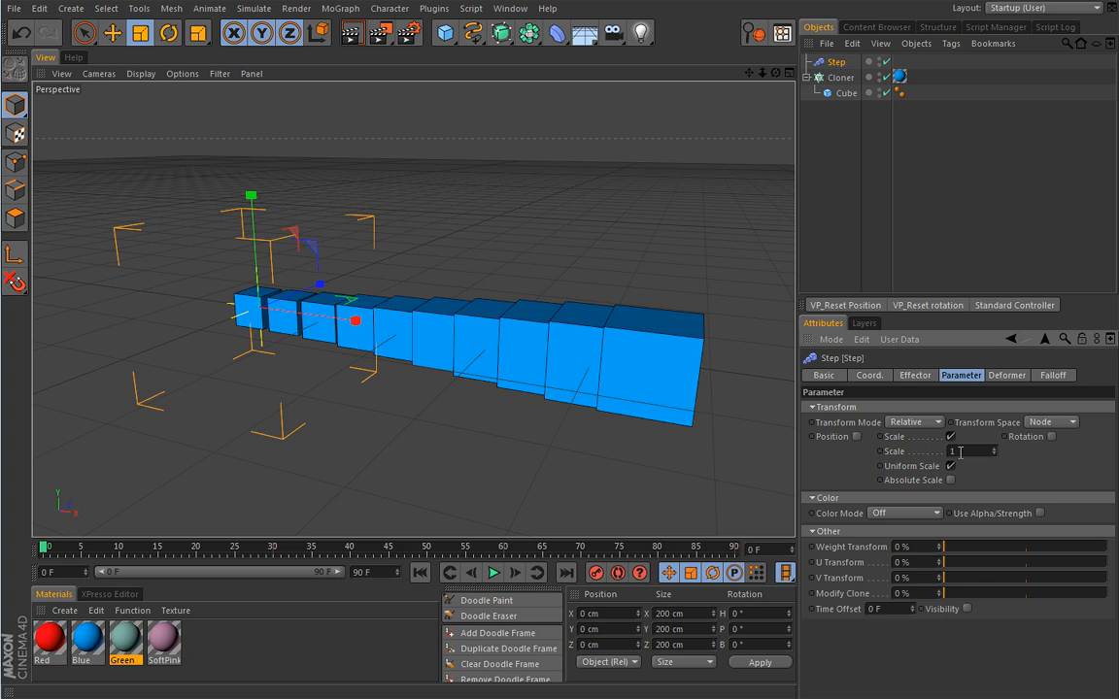
click(916, 376)
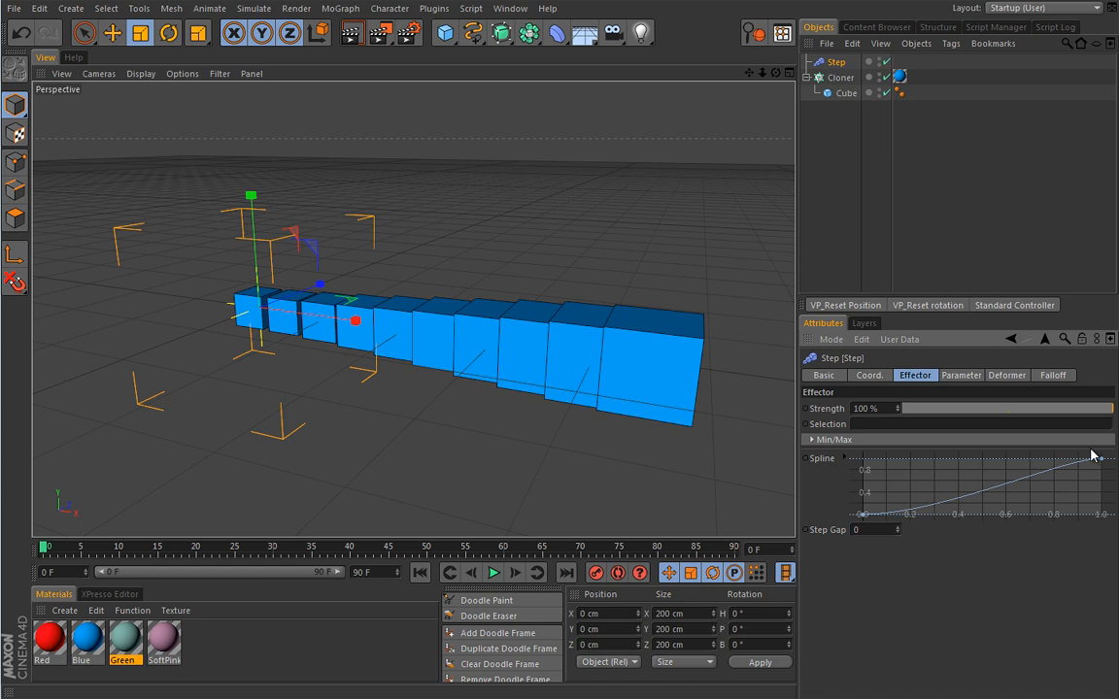
- Turn off the Step effector's scale, enable its position and set the Y position to 100 cm
click(960, 377)
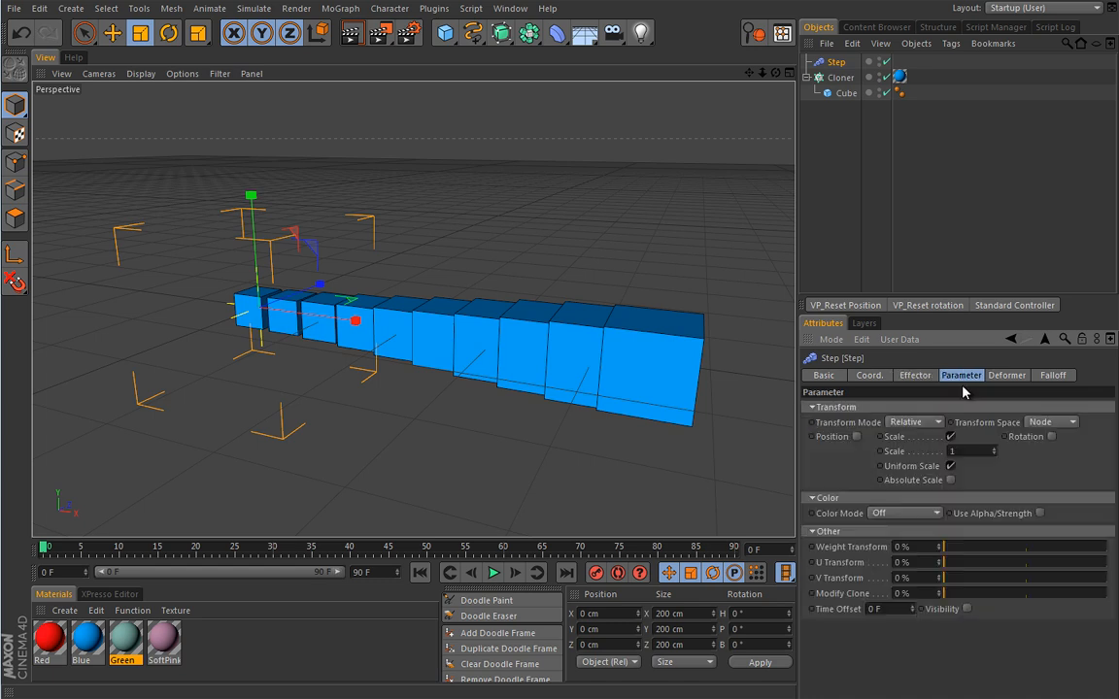
click(951, 437)
click(856, 437)
drag(902, 470, 907, 458)
text(100)
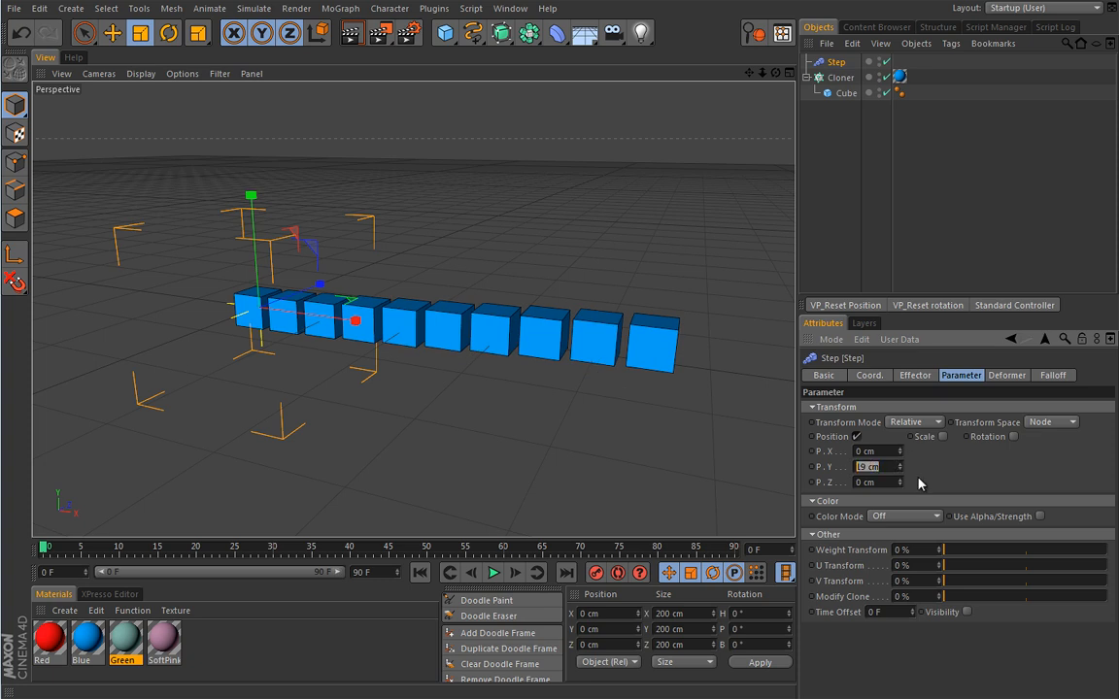
key(Return)
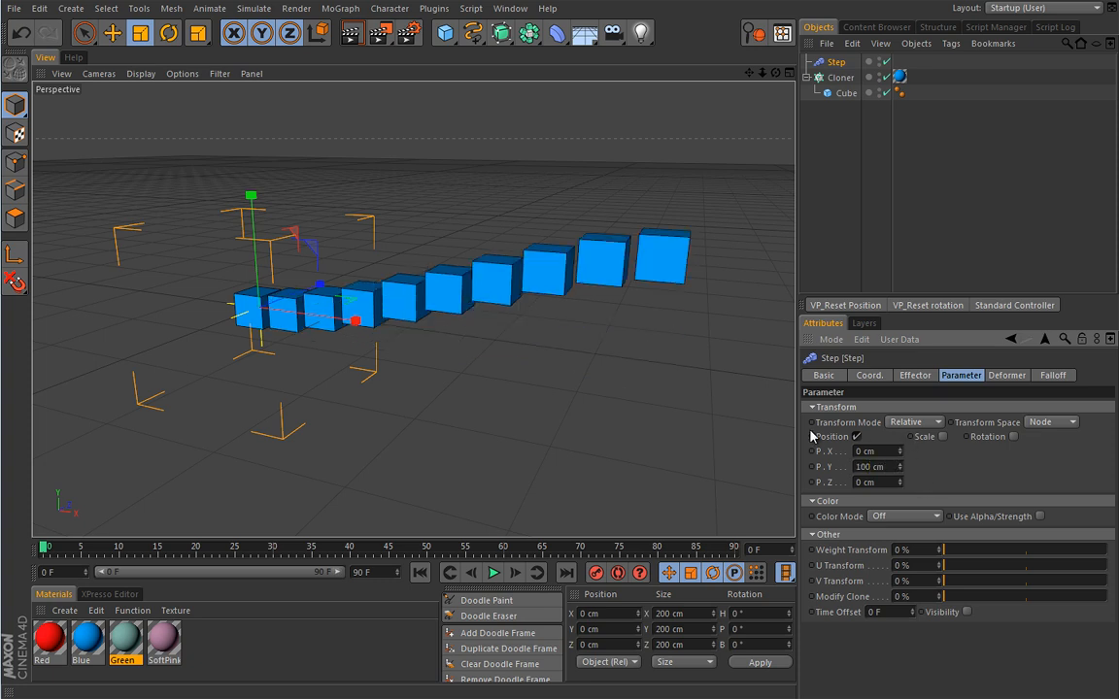
mouse_move(512, 392)
alt+mouse_down()
mouse_move(576, 363)
mouse_move(493, 325)
mouse_move(307, 332)
alt+mouse_up()
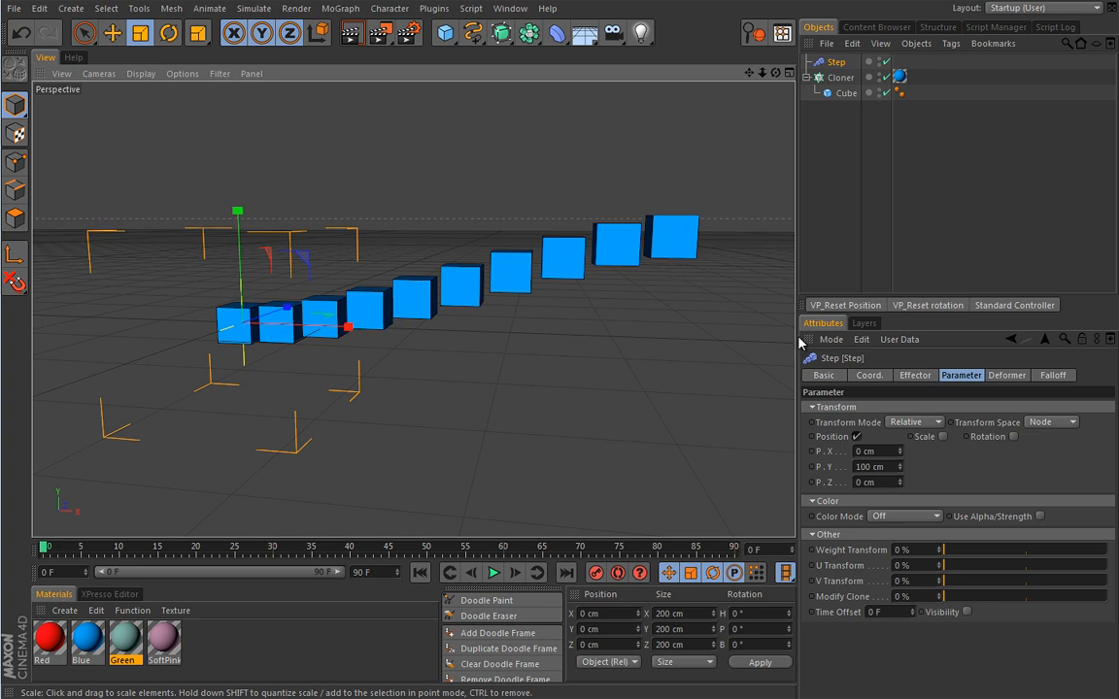
- Enable the Step effector's scale again with a uniform value of 0.23
click(942, 436)
drag(1027, 456, 1009, 523)
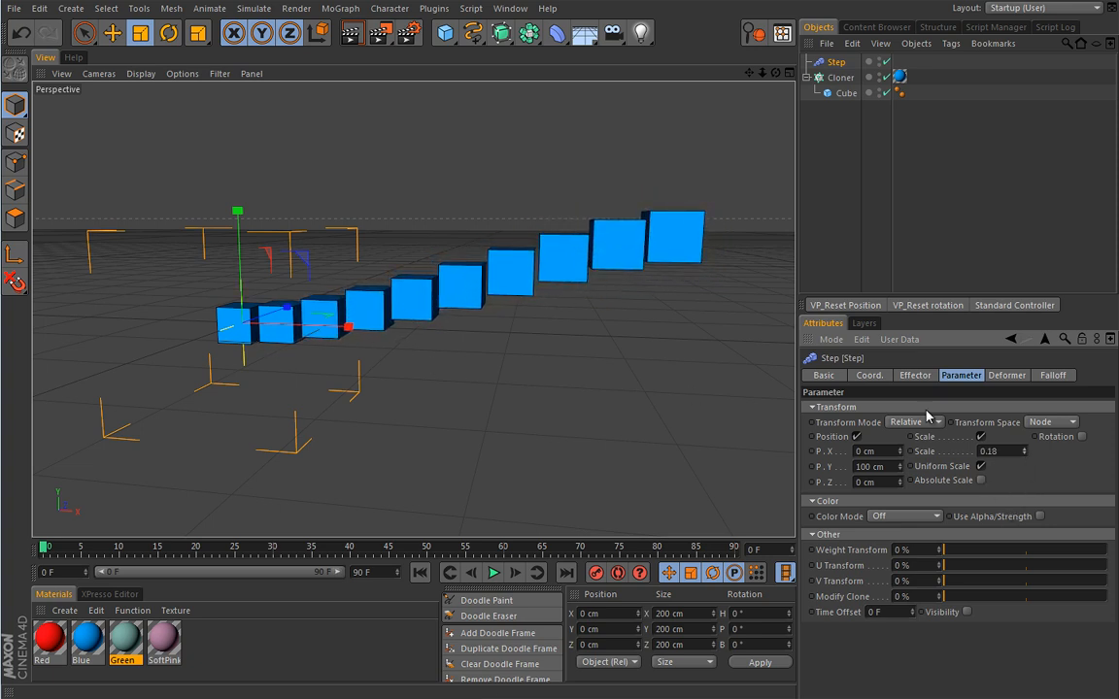
drag(1031, 455, 1035, 451)
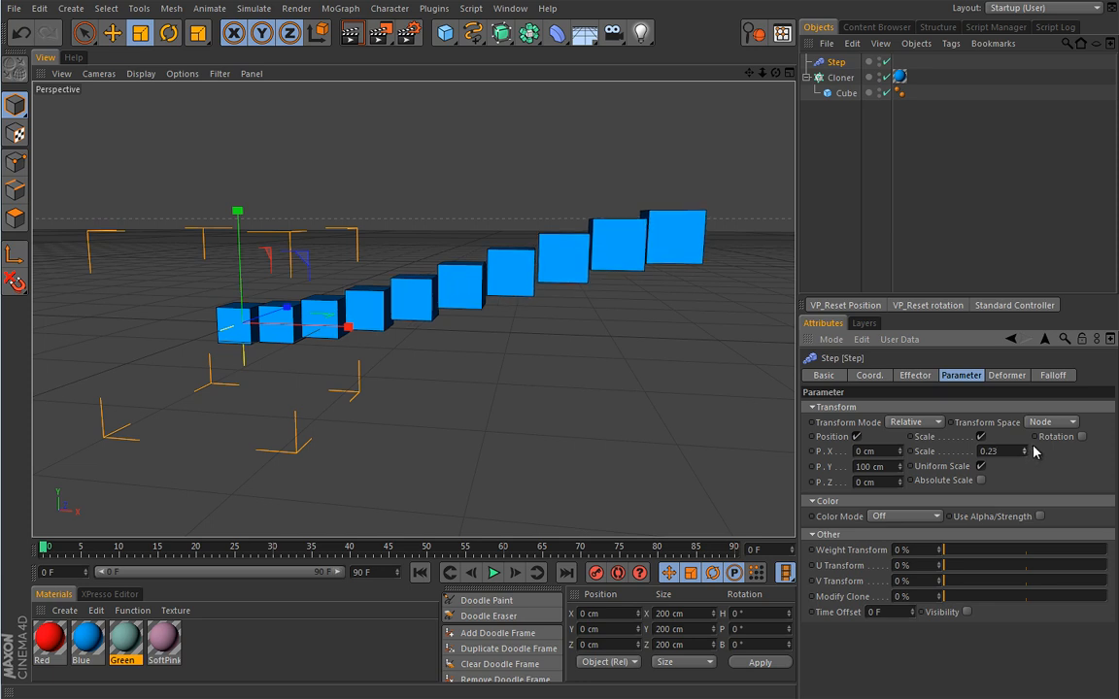
- Reshape the Step effector's spline into a hump that starts and ends at 0 and peaks near the middle
click(916, 377)
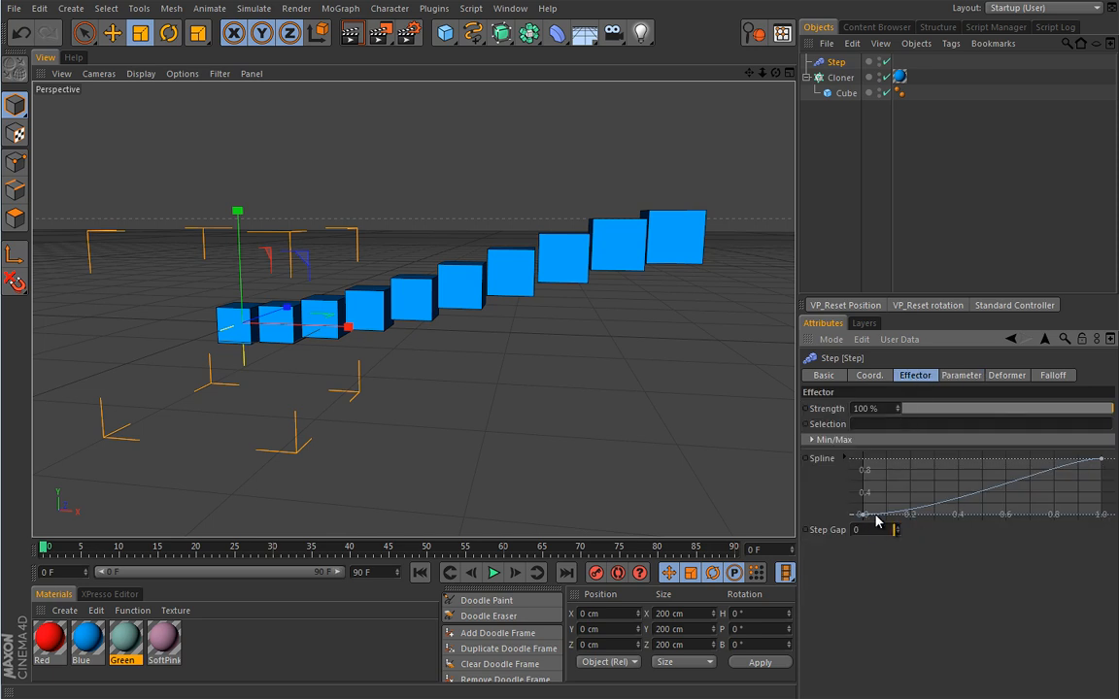
mouse_move(861, 522)
mouse_down()
mouse_move(862, 473)
mouse_move(859, 515)
mouse_up()
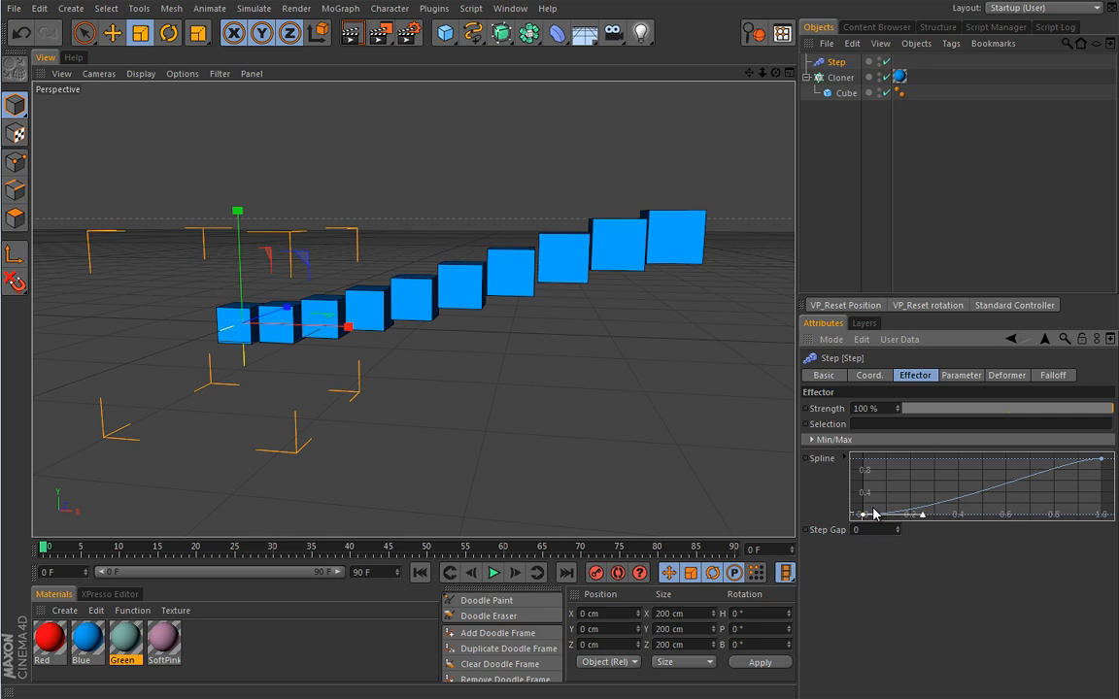
drag(1101, 463, 990, 458)
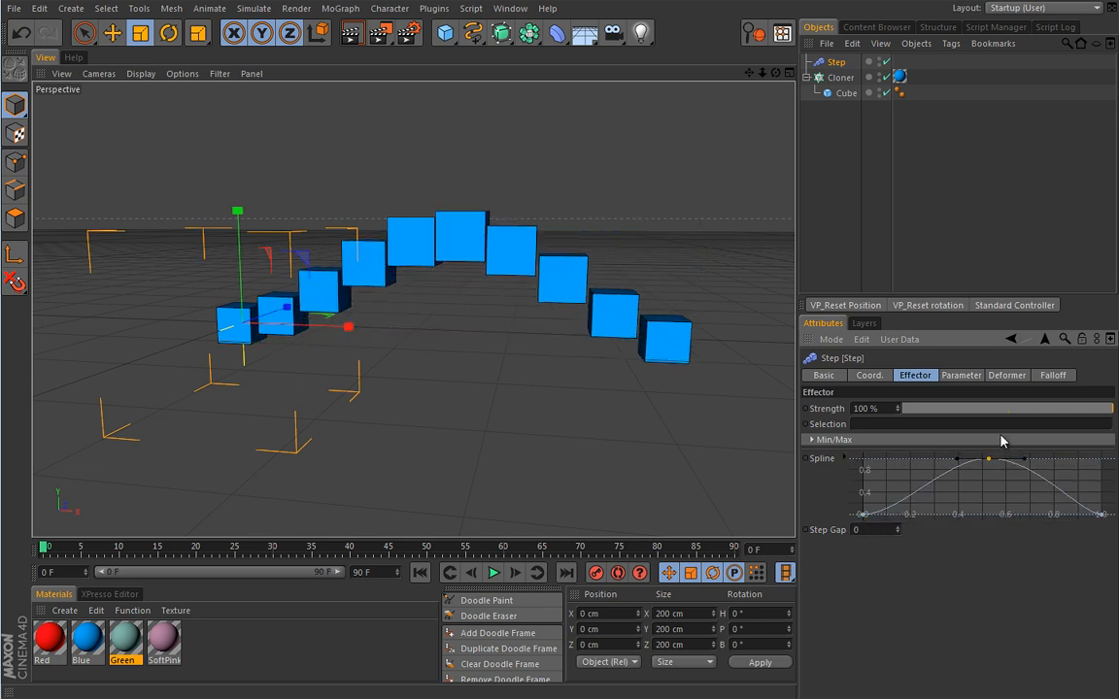
- Increase the Step effector's uniform scale to 0.79
click(963, 376)
drag(1025, 453, 983, 381)
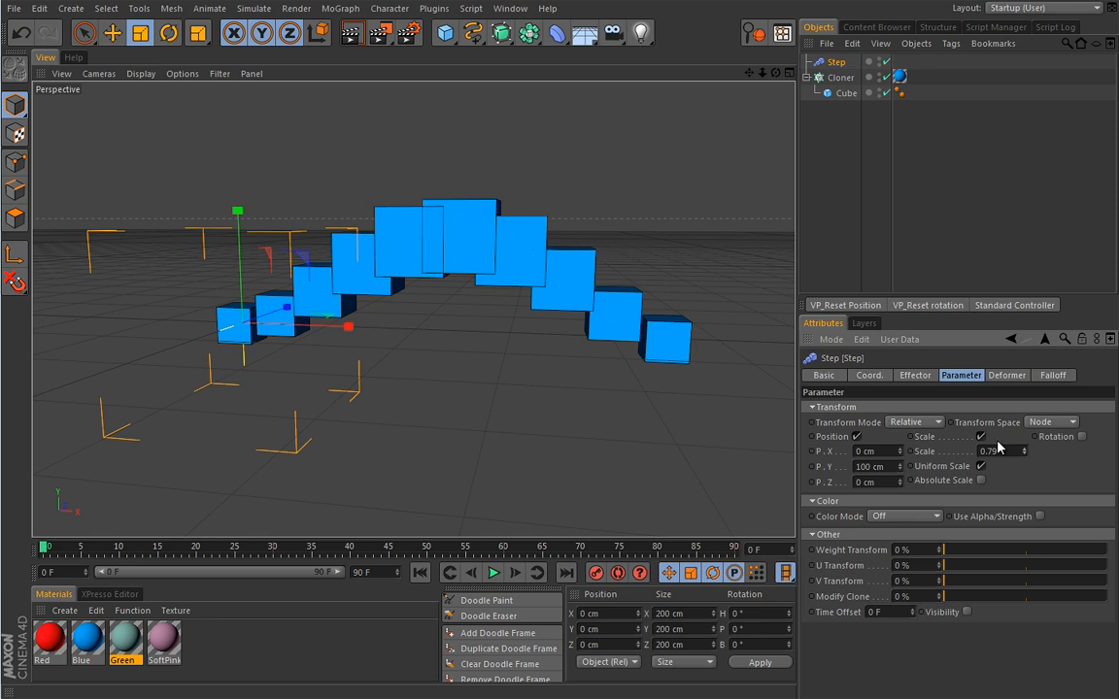
- Increase the Cloner's X position spacing per step to 81 cm
click(915, 375)
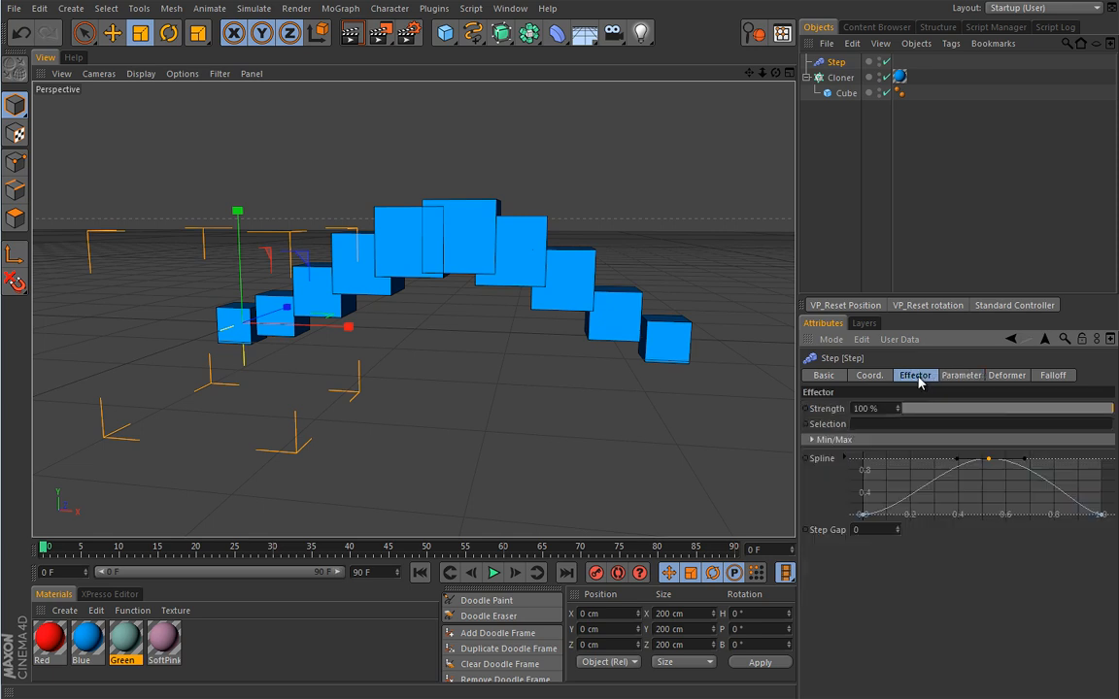
click(990, 462)
click(840, 77)
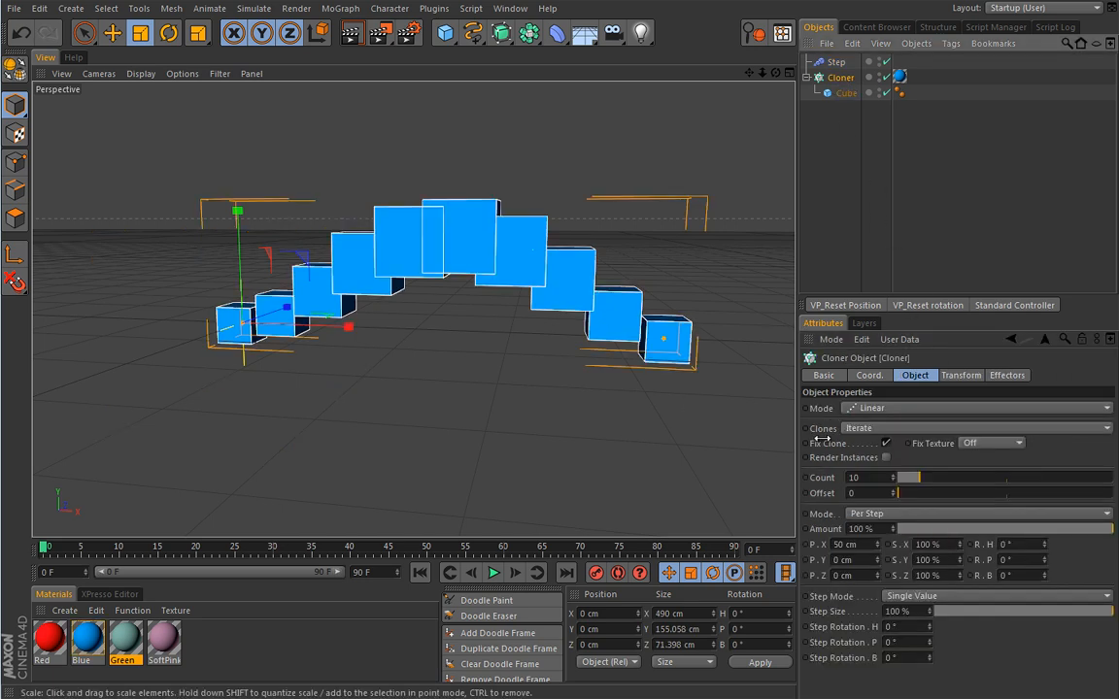
drag(877, 551, 877, 517)
alt+middle_drag(524, 379, 473, 379)
alt+right_drag(474, 379, 430, 388)
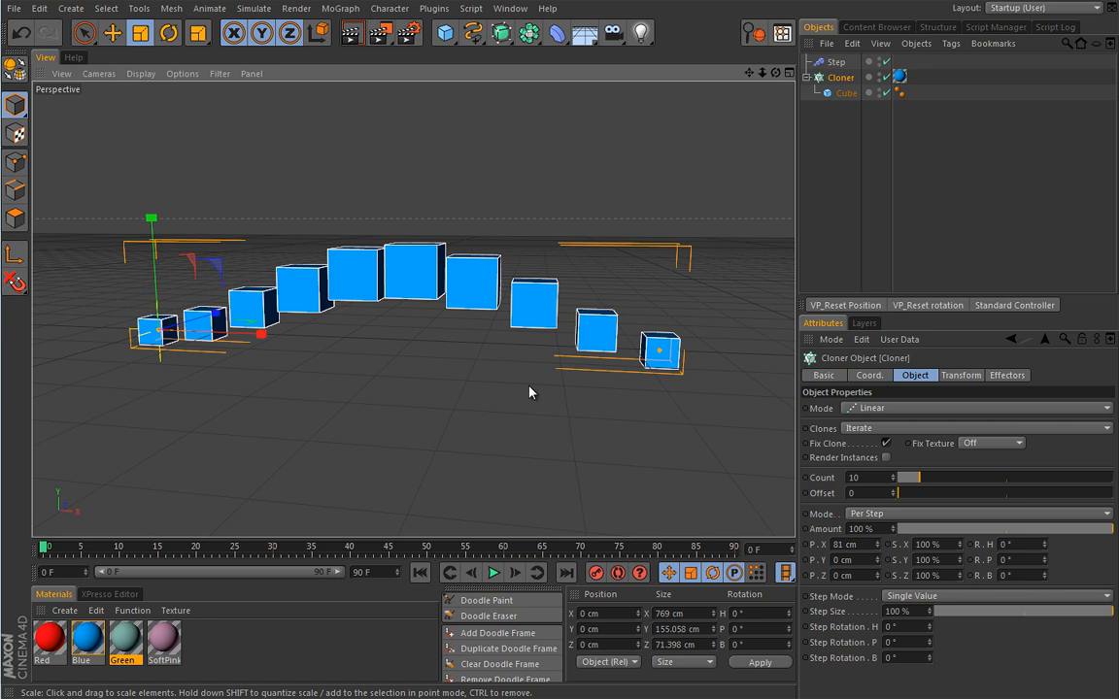
alt+drag(535, 387, 509, 406)
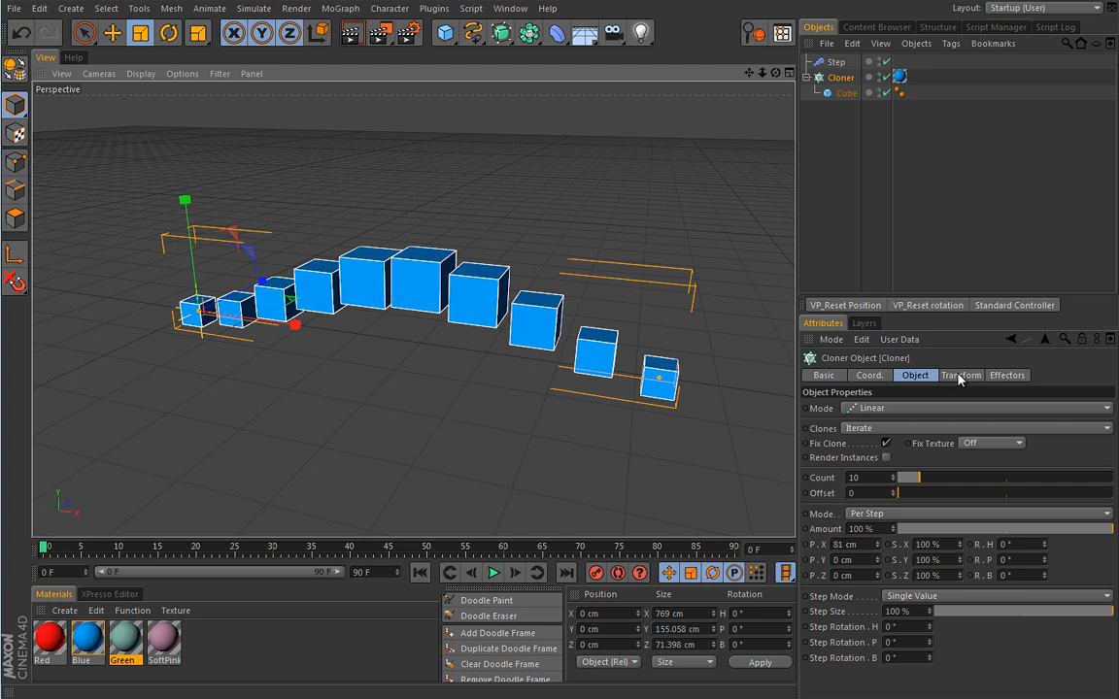
- Turn off both scale and position in the Step effector's transform parameters
click(836, 61)
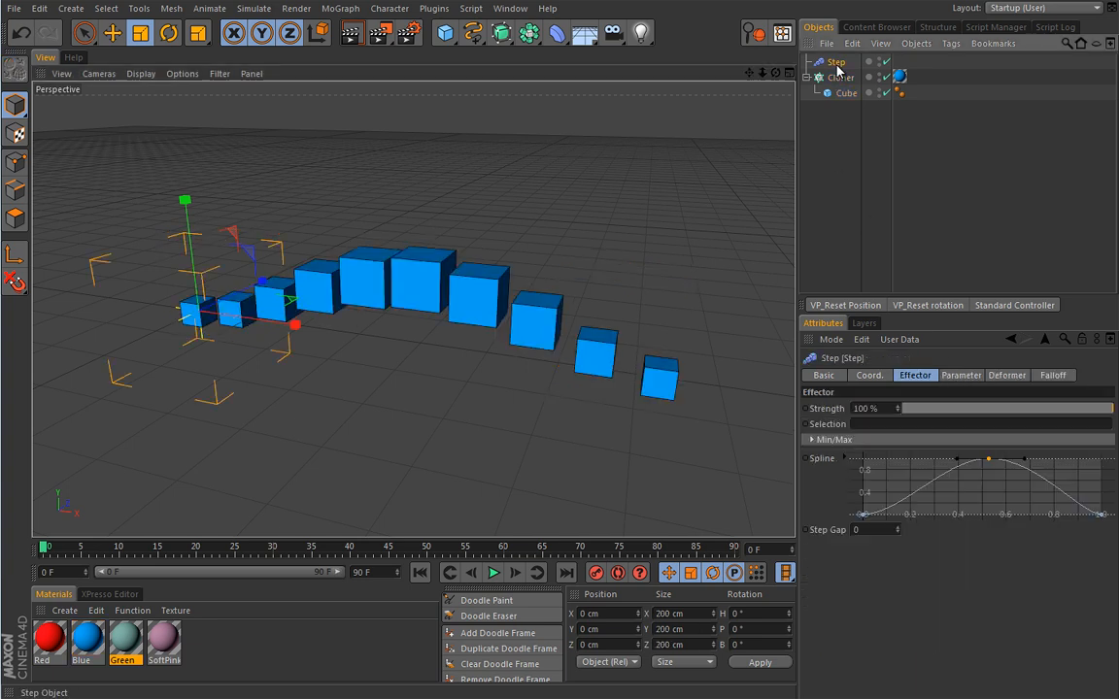
click(961, 376)
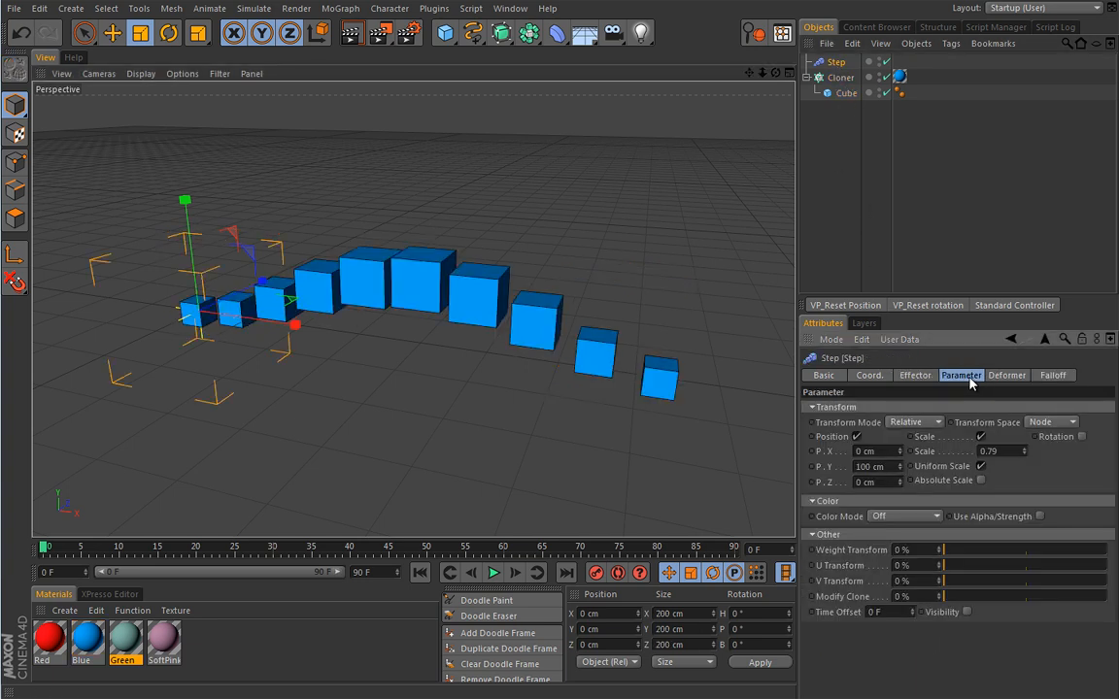
click(981, 436)
click(856, 436)
- Set the Step effector's color mode to On and enable its position again
click(910, 470)
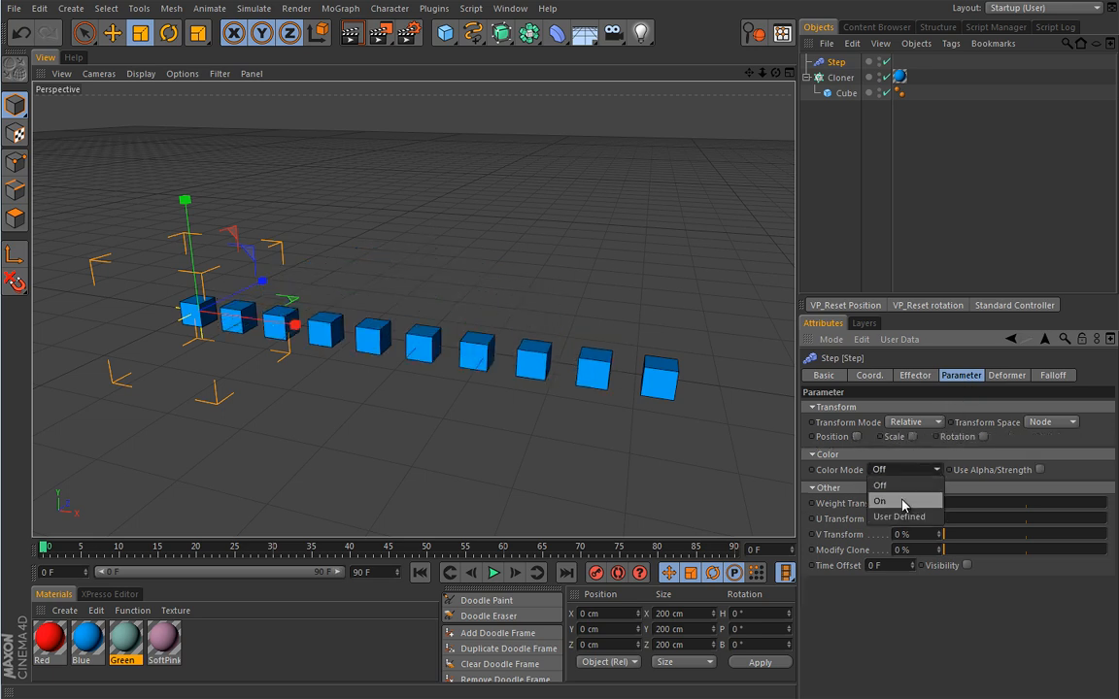
click(903, 502)
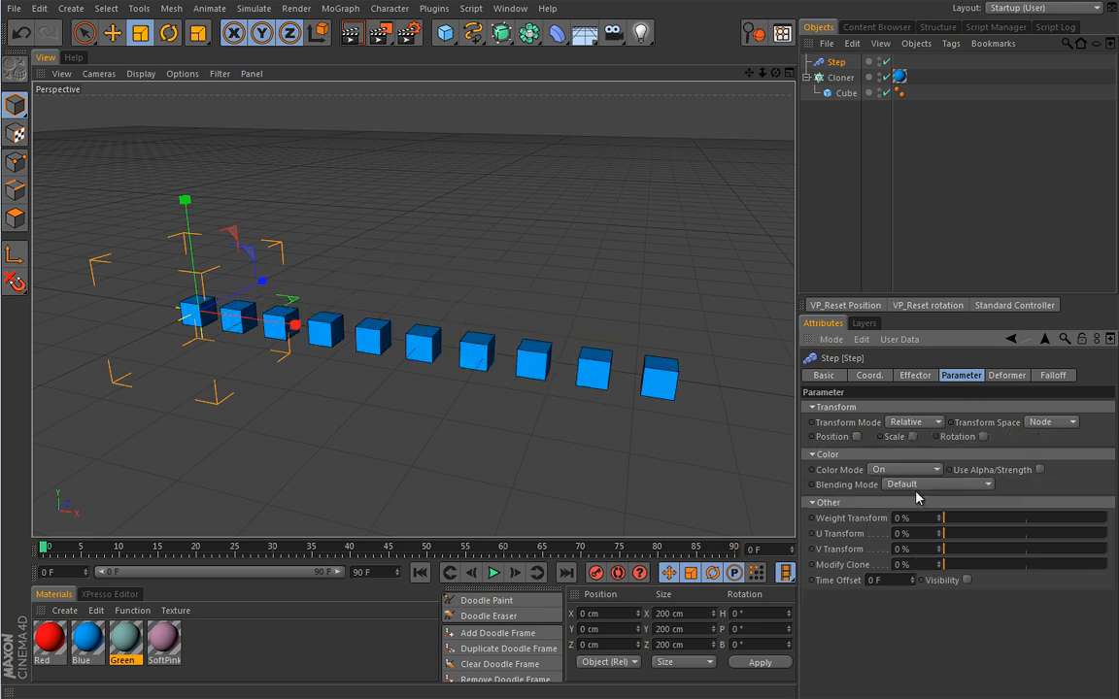
click(856, 436)
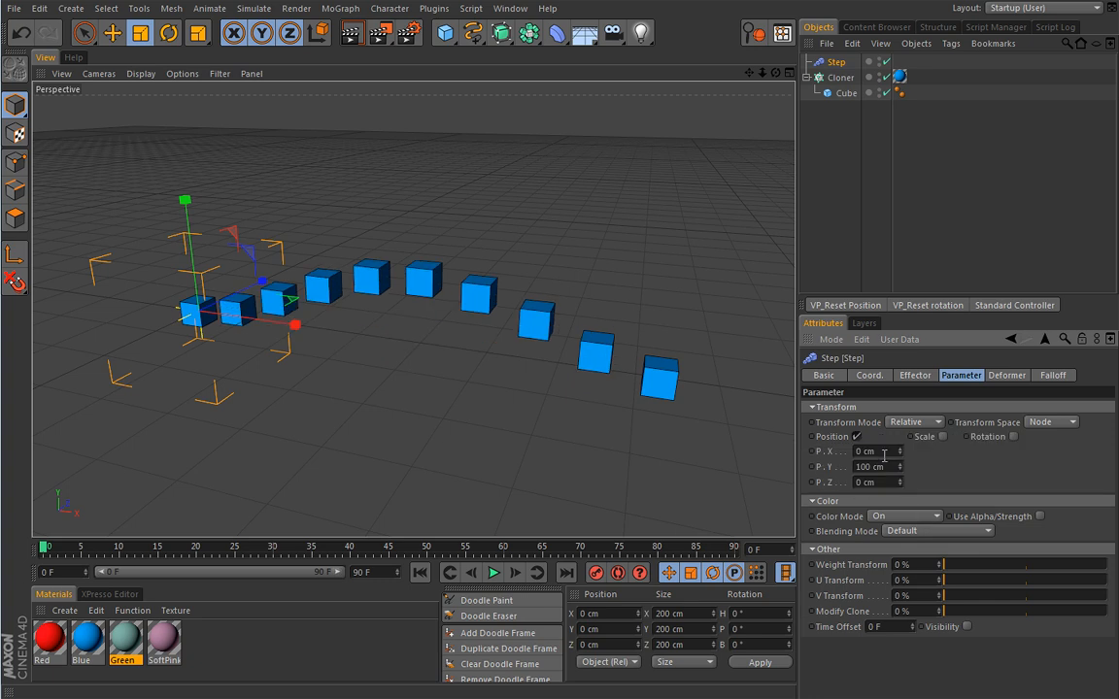
- Raise the end point of the Step effector's spline to 1 and delete the middle point, leaving a continuous ramp
click(918, 378)
drag(1099, 514, 1100, 460)
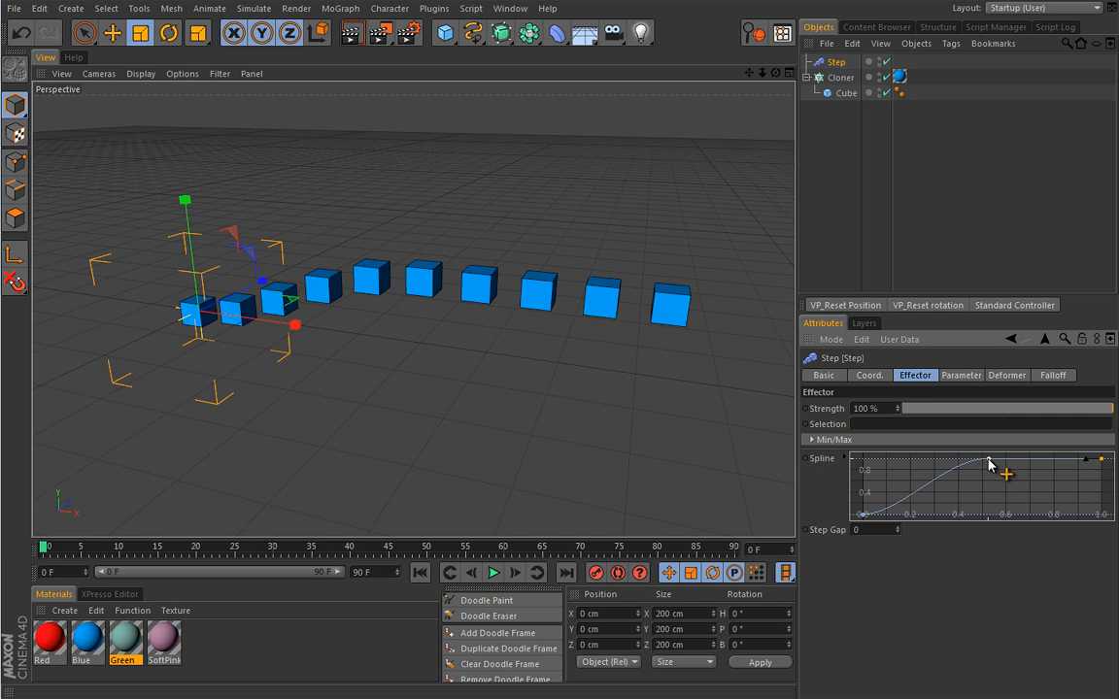
drag(989, 461, 995, 466)
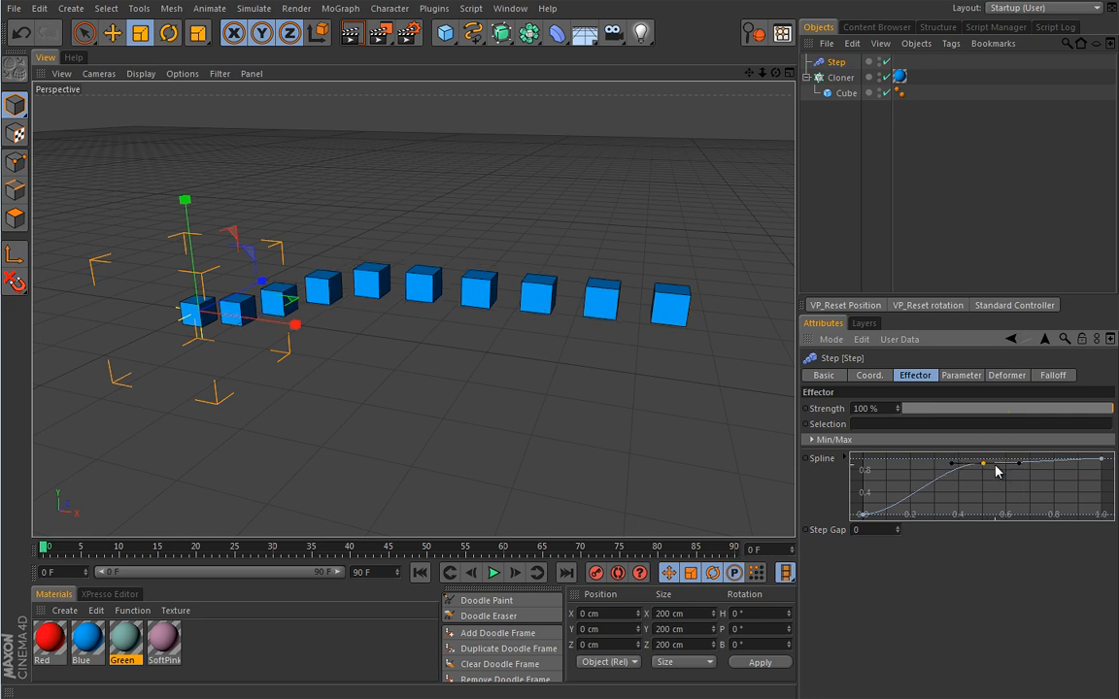
key(Delete)
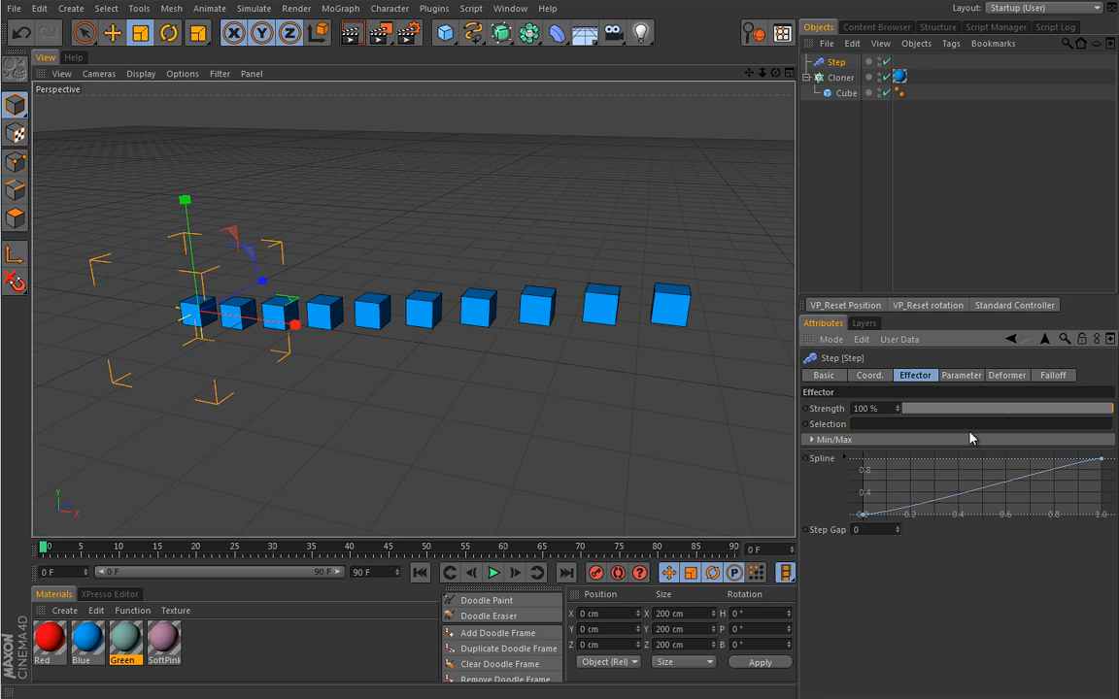
- Remove the blue material tag from the Cloner
click(900, 77)
key(Delete)
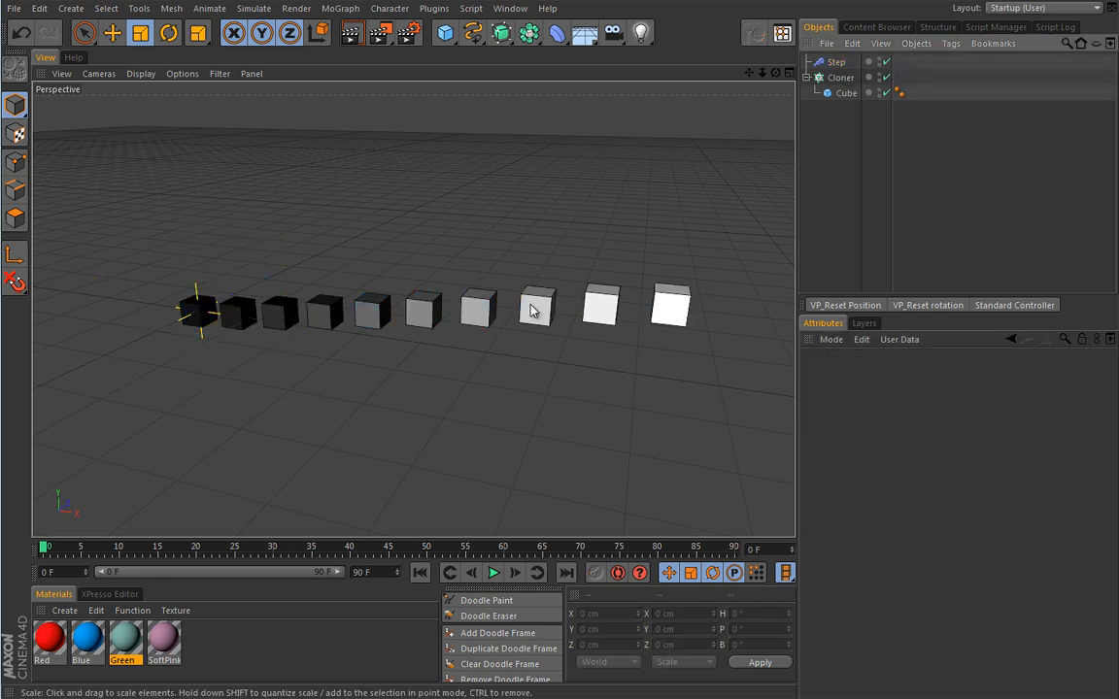
- Compare the Step effector's position parameters with the start and end points of its spline
click(835, 62)
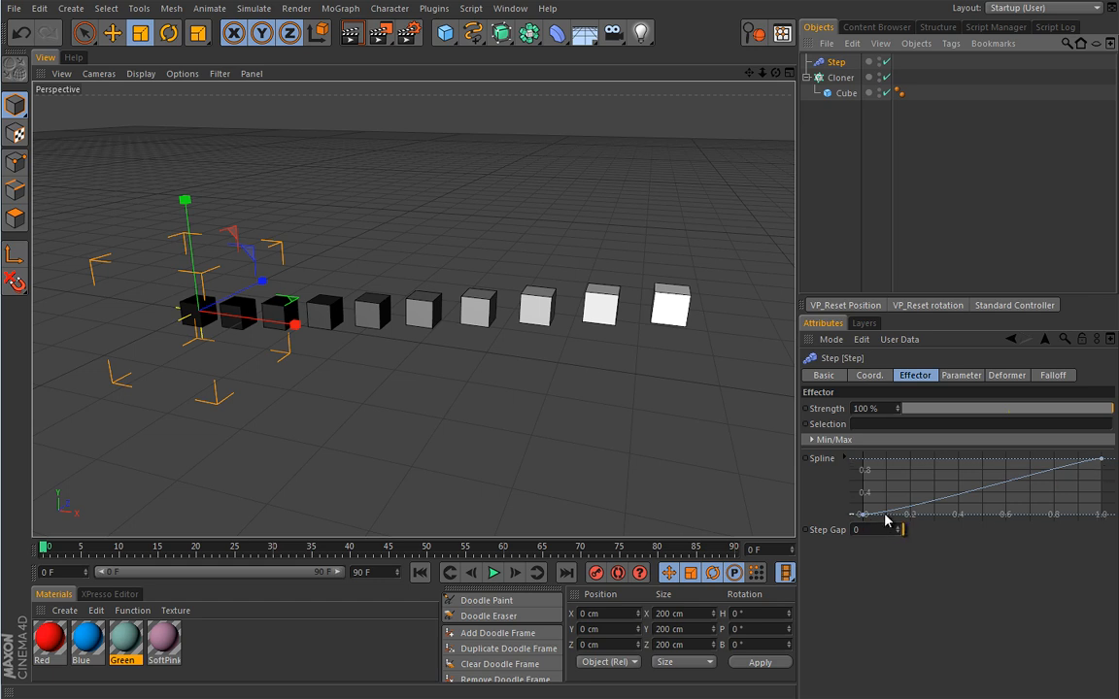
click(962, 377)
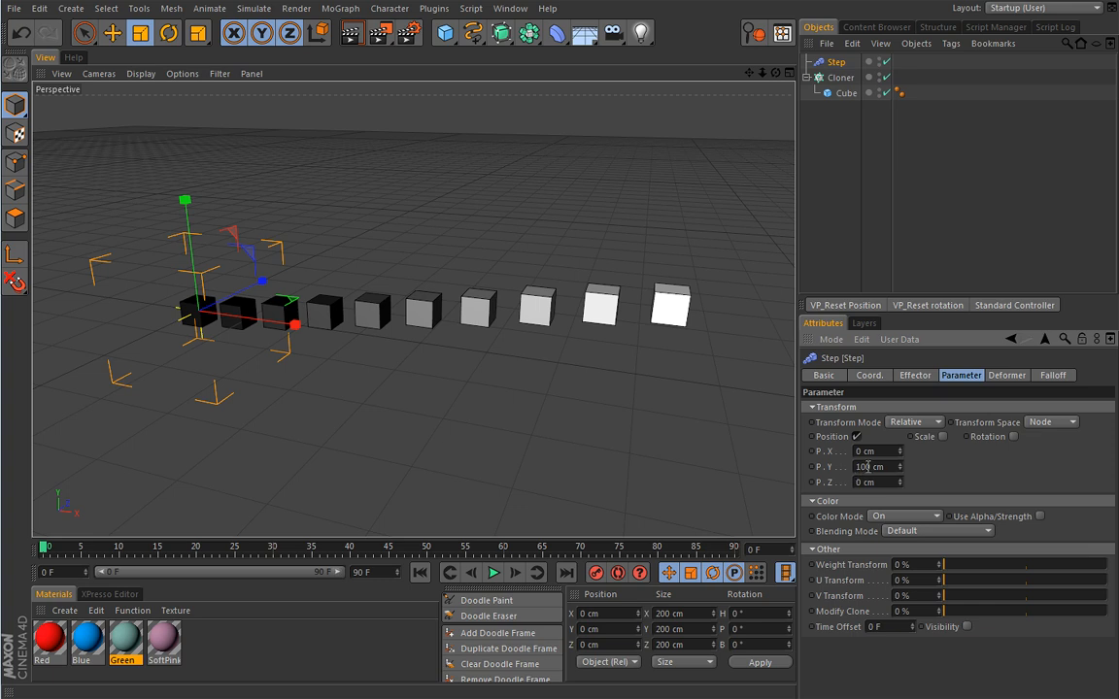
click(914, 375)
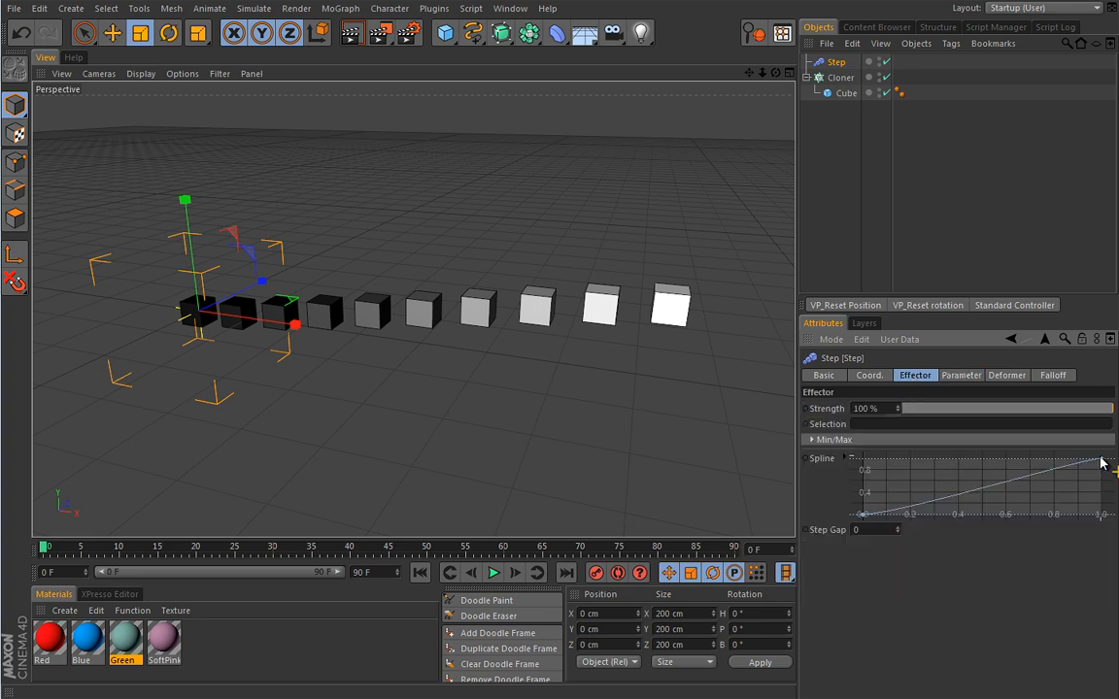
click(956, 377)
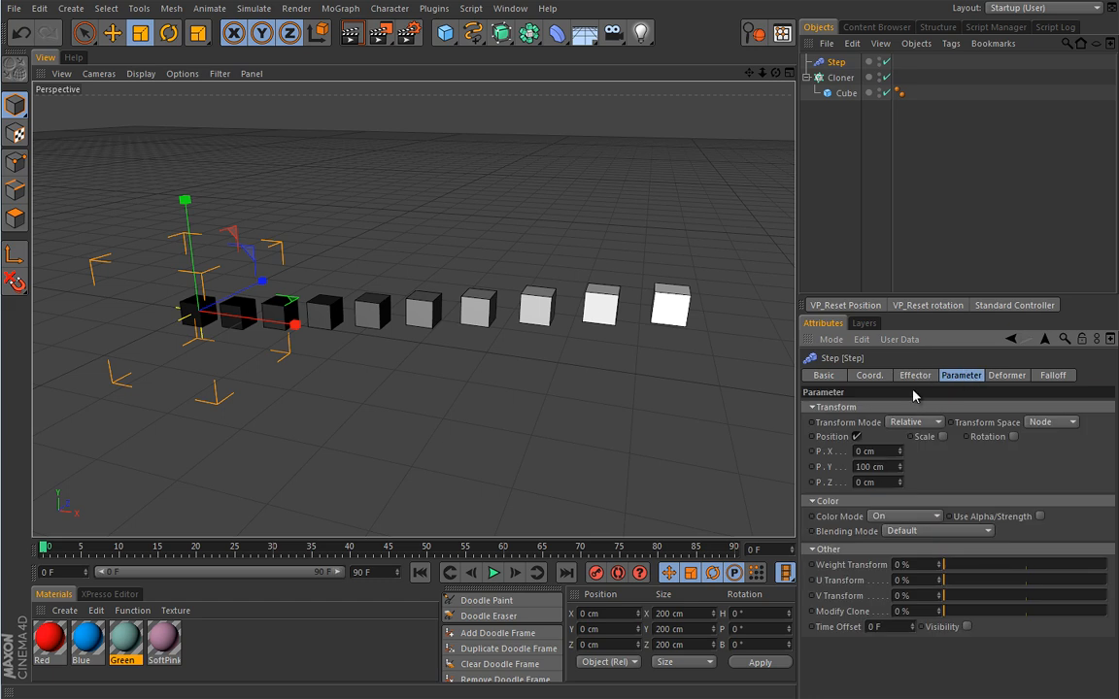
click(914, 376)
mouse_move(861, 516)
mouse_down()
mouse_move(877, 468)
mouse_move(862, 517)
mouse_move(874, 482)
mouse_move(865, 504)
mouse_move(859, 467)
mouse_move(862, 516)
mouse_move(859, 465)
mouse_move(861, 515)
mouse_up()
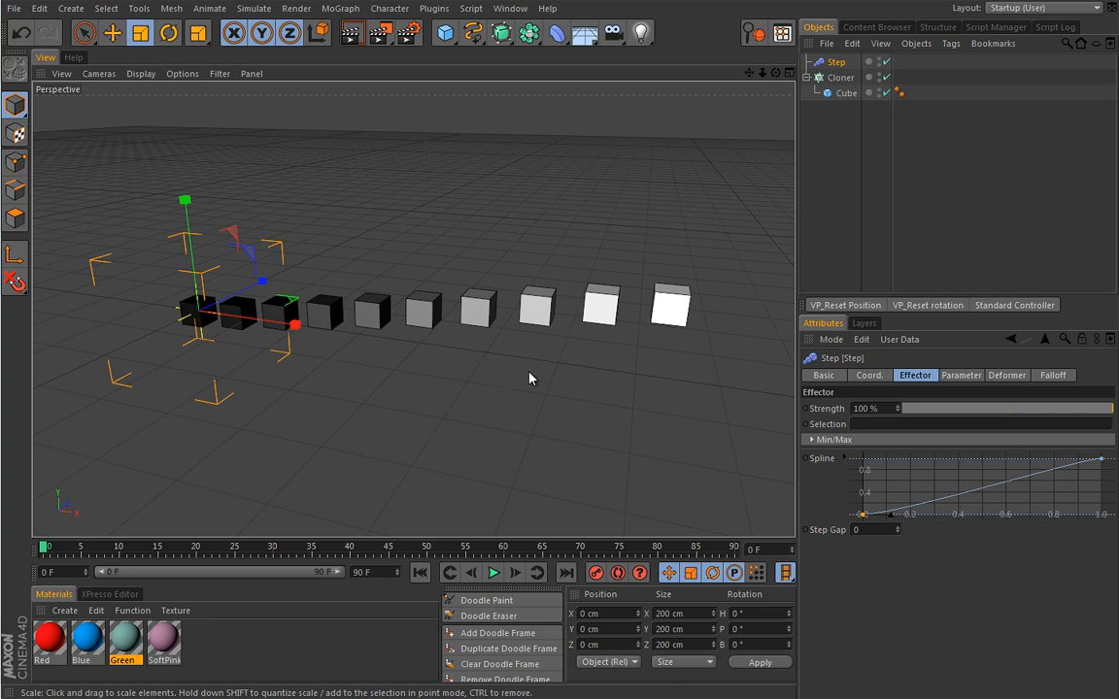
- Delete all objects from the scene and add a MoGraph Time effector
key(ctrl+a)
key(Delete)
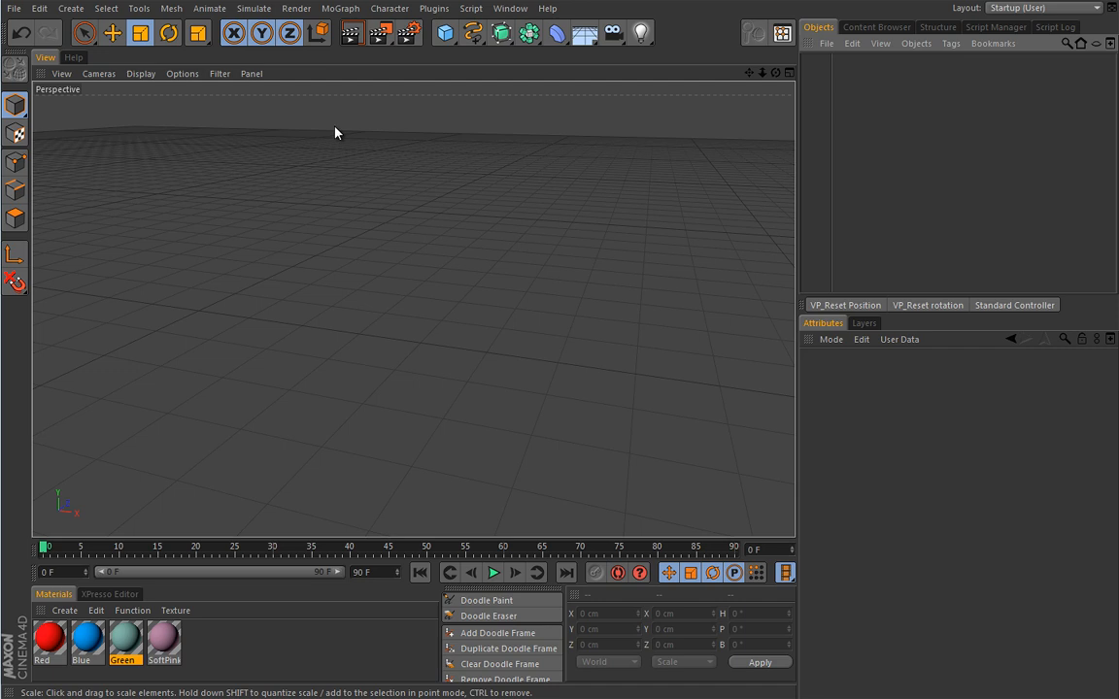
click(340, 8)
mouse_move(340, 36)
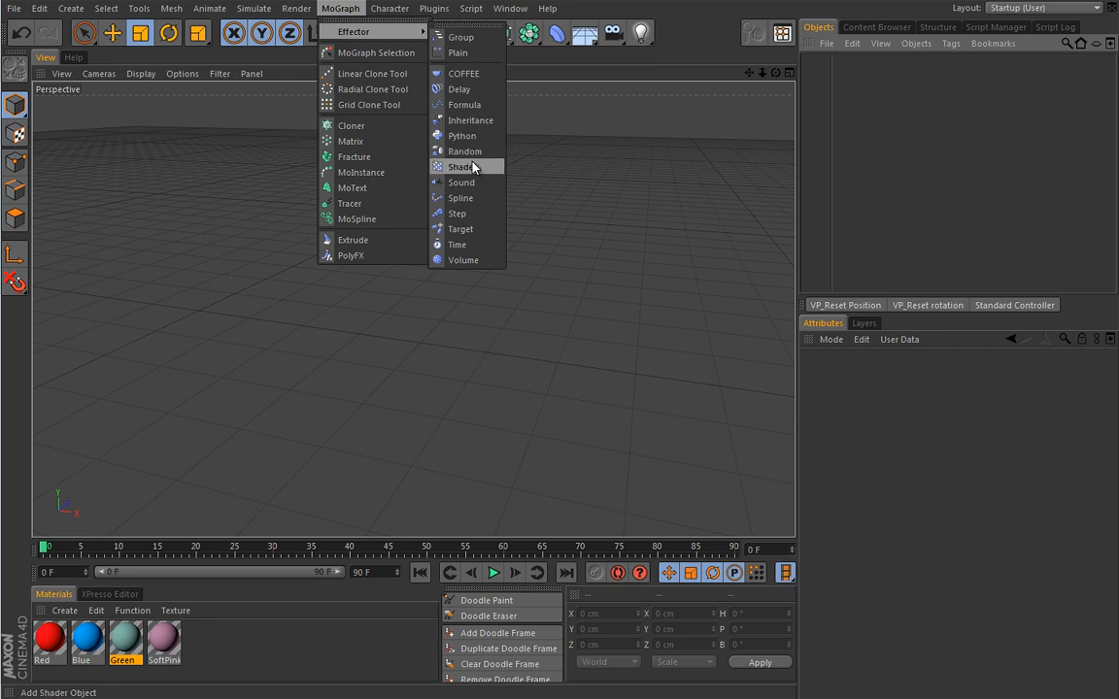
click(458, 246)
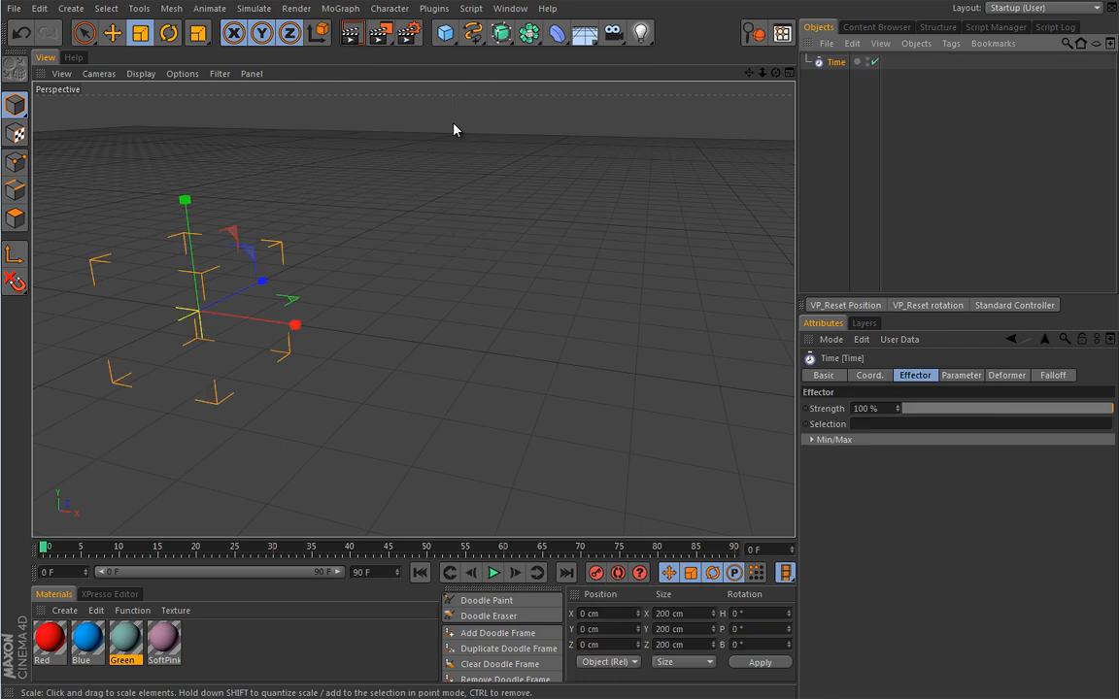
- Add a torus and scale it uniformly down to 100 × 20 × 100 cm
click(445, 35)
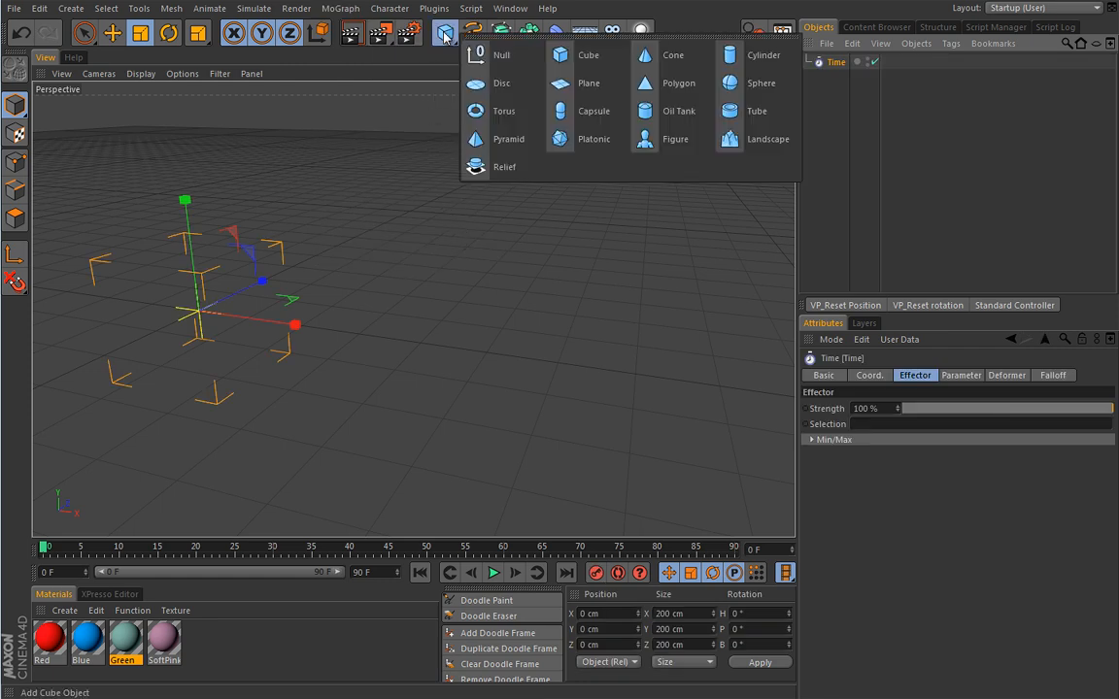
click(490, 112)
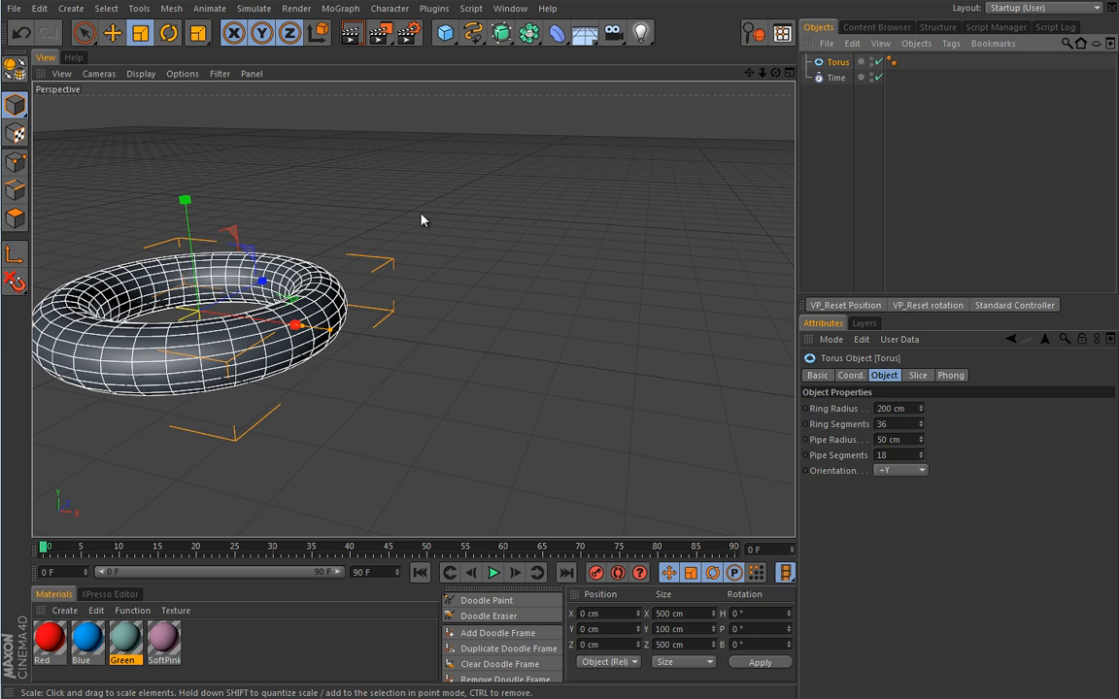
key(t)
drag(494, 209, 107, 394)
drag(71, 348, 67, 356)
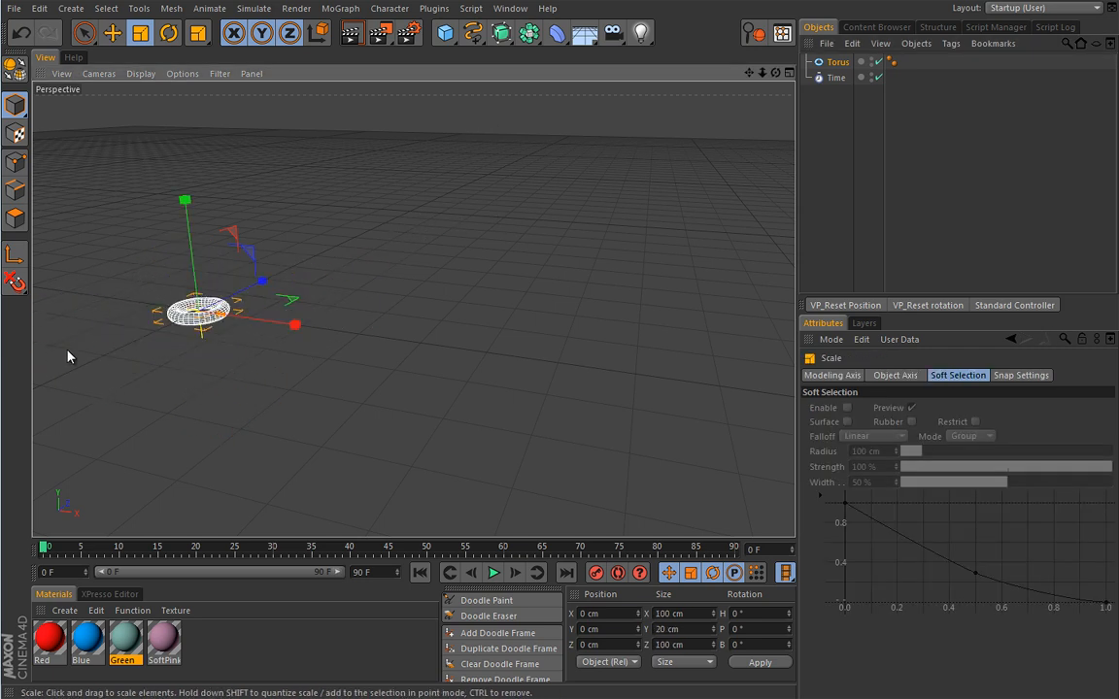
alt+middle_drag(396, 186, 529, 205)
alt+drag(529, 205, 412, 232)
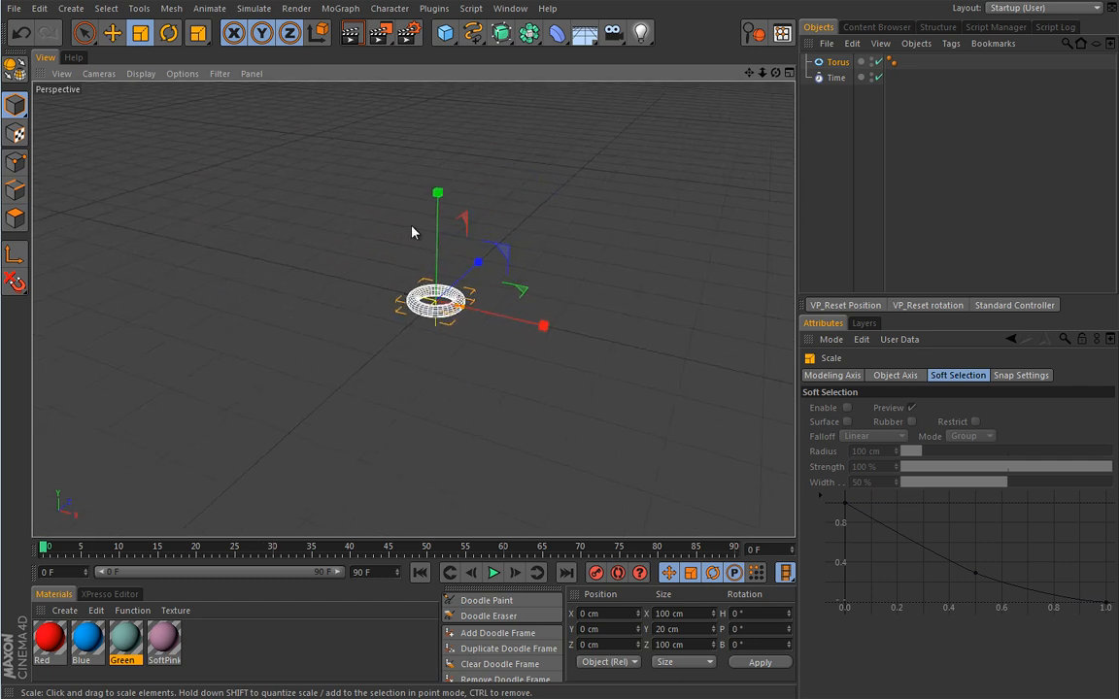
- Put the torus inside a new Cloner and set the clone count to 1
click(342, 8)
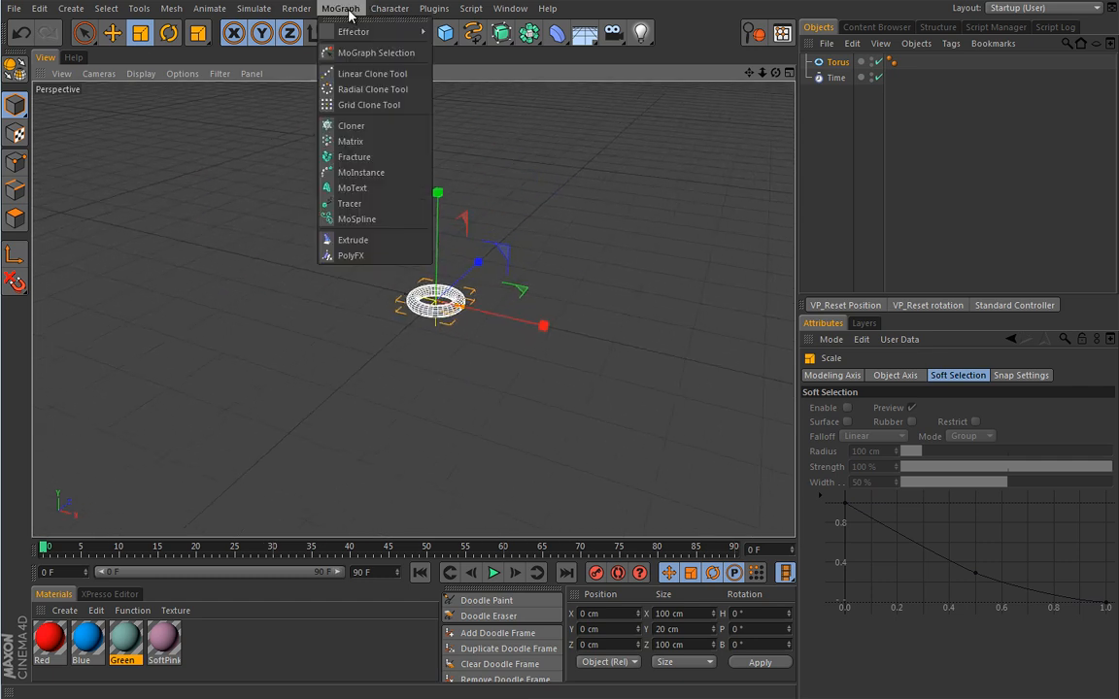
click(352, 126)
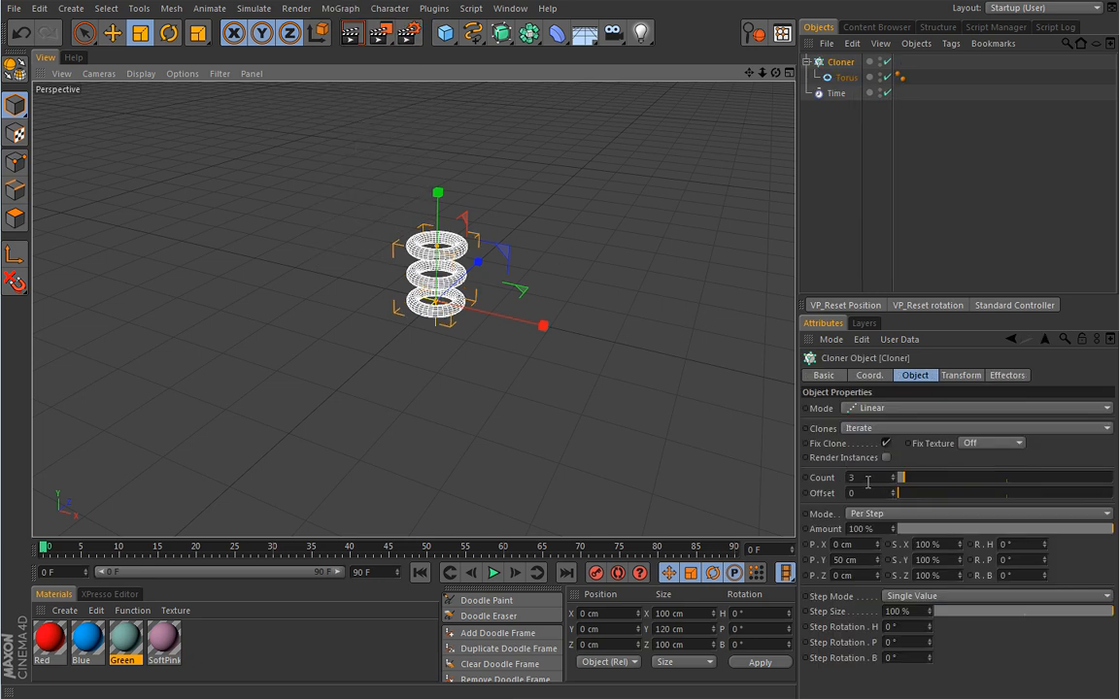
drag(868, 482, 844, 479)
text(1)
key(Tab)
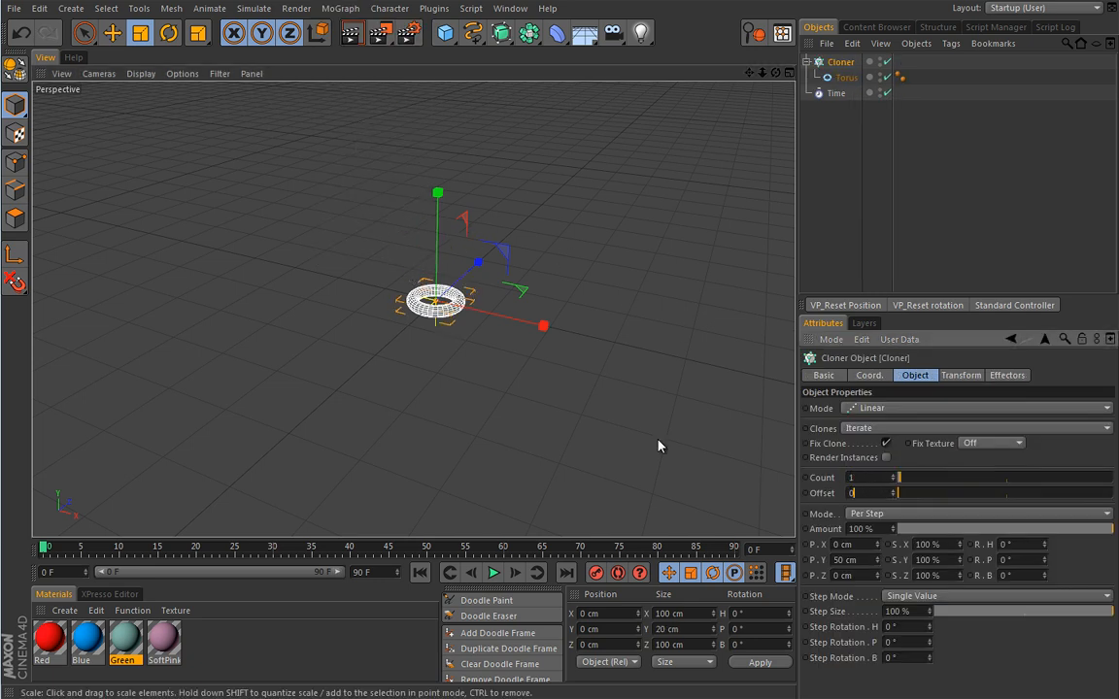
alt+middle_drag(427, 378, 388, 386)
mouse_move(404, 385)
alt+right_down()
mouse_move(455, 377)
mouse_move(509, 333)
alt+right_up()
alt+drag(513, 339, 492, 446)
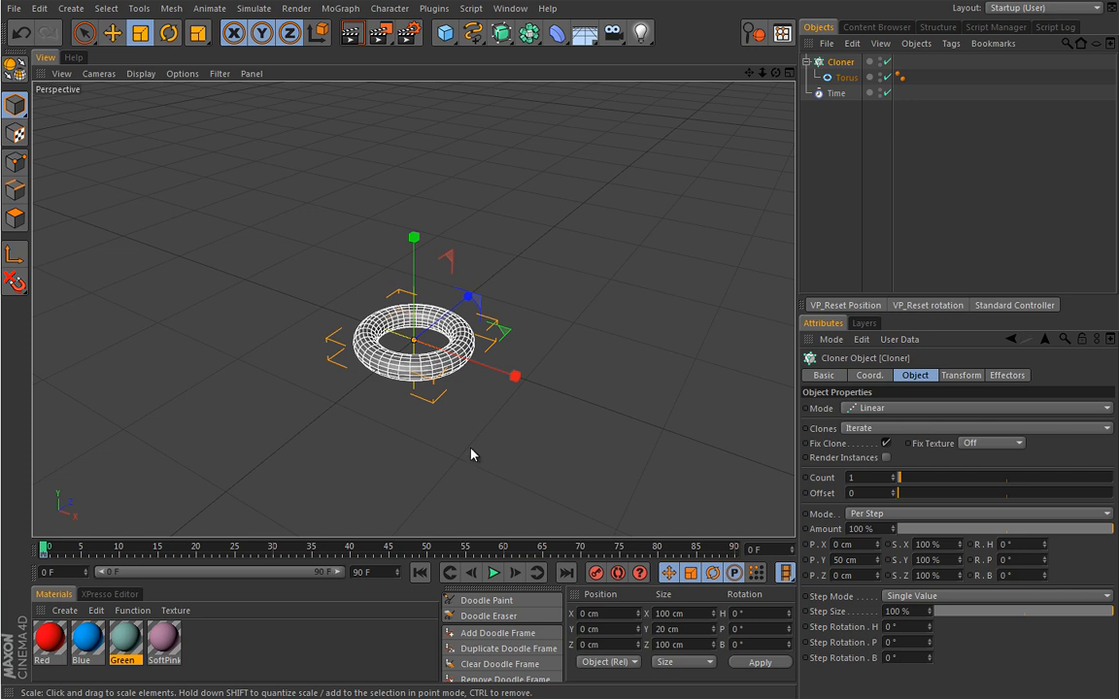
- Assign the Time effector to the Cloner's effectors and select it to show its parameters
click(1008, 380)
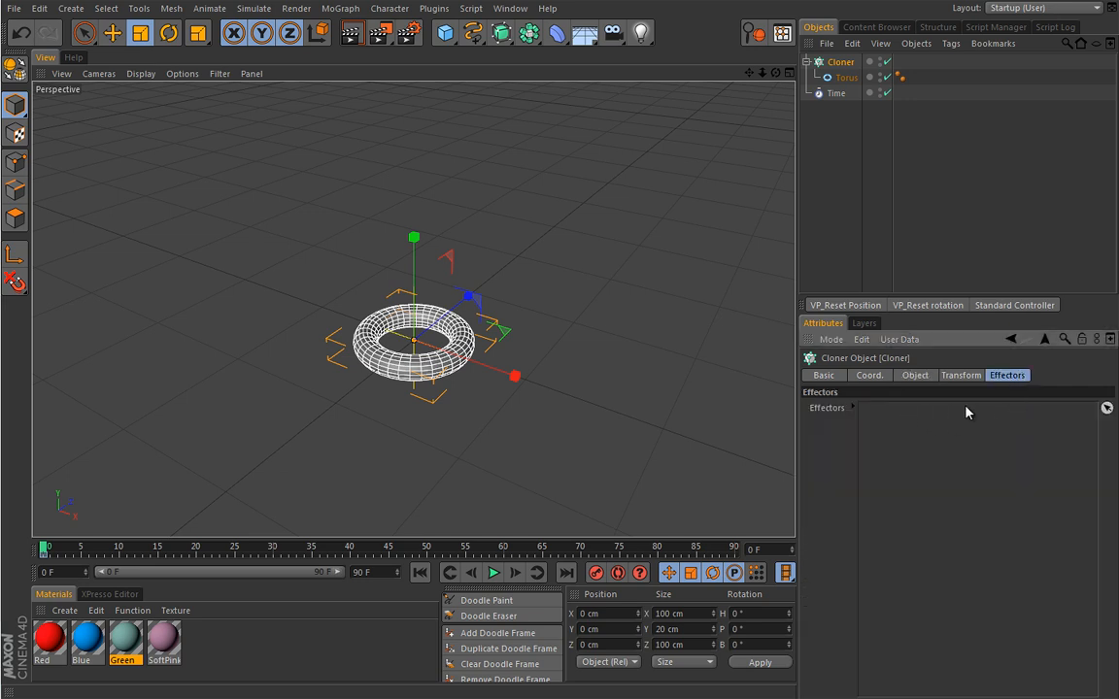
drag(836, 93, 890, 427)
click(836, 93)
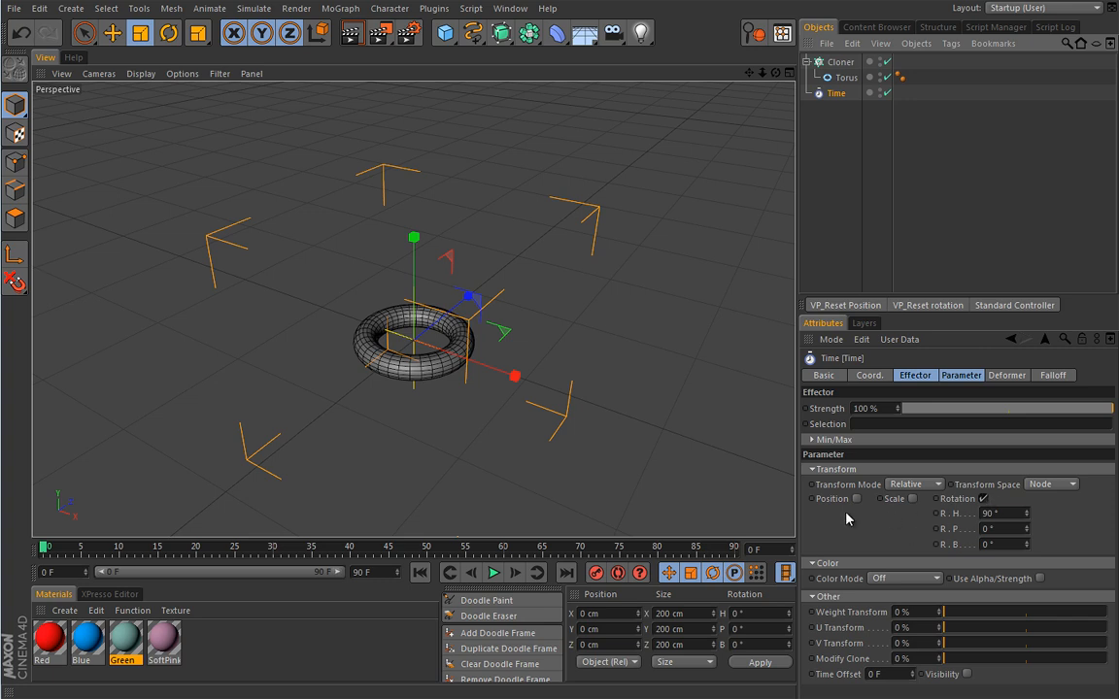
- Play the animation and set the Time effector's heading rotation (R.H) to 0°
click(495, 574)
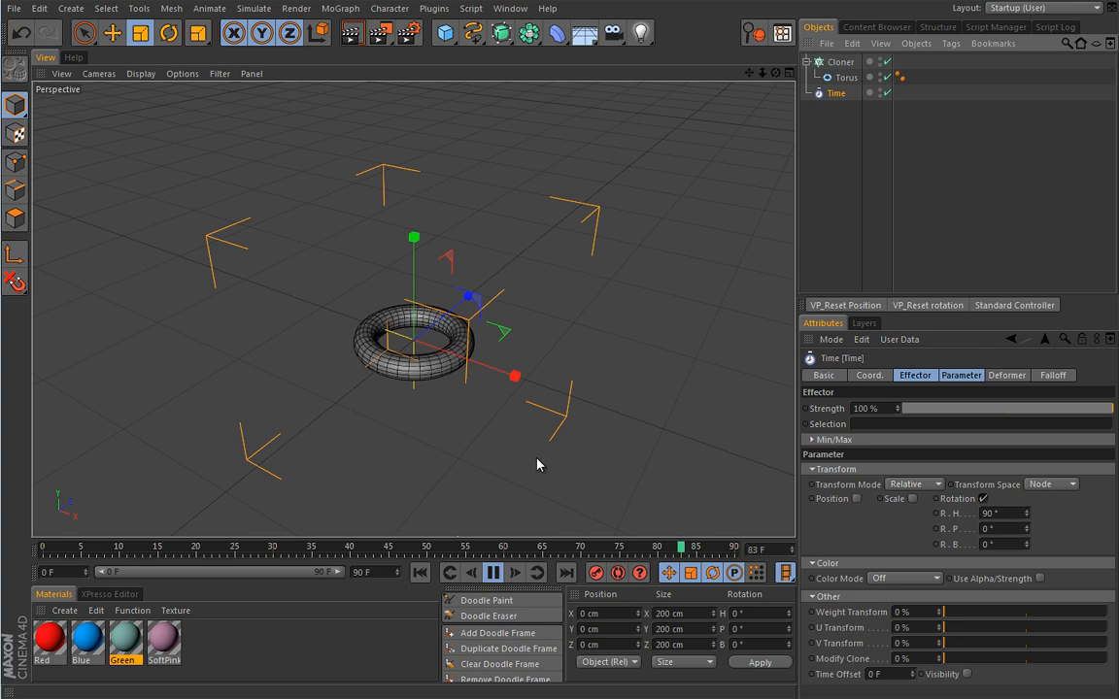
text(0)
key(Return)
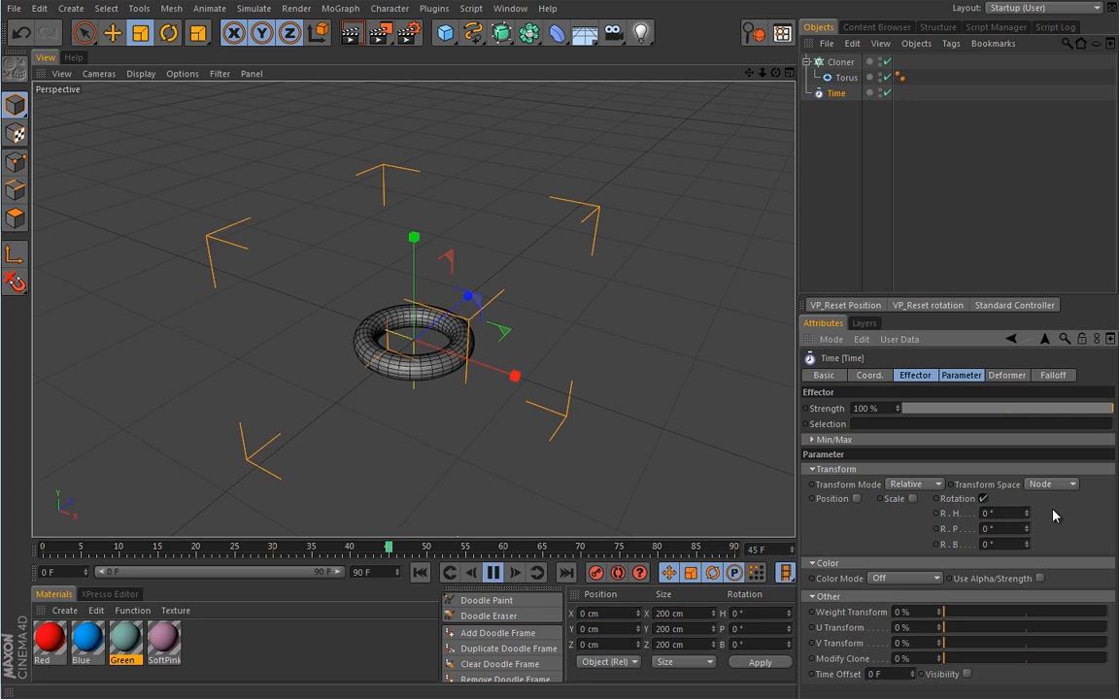
- Set the Time effector's bank rotation (R.B) to 90°, stop playback and return to frame 0
drag(1027, 545, 1030, 536)
double_click(1013, 545)
text(90)
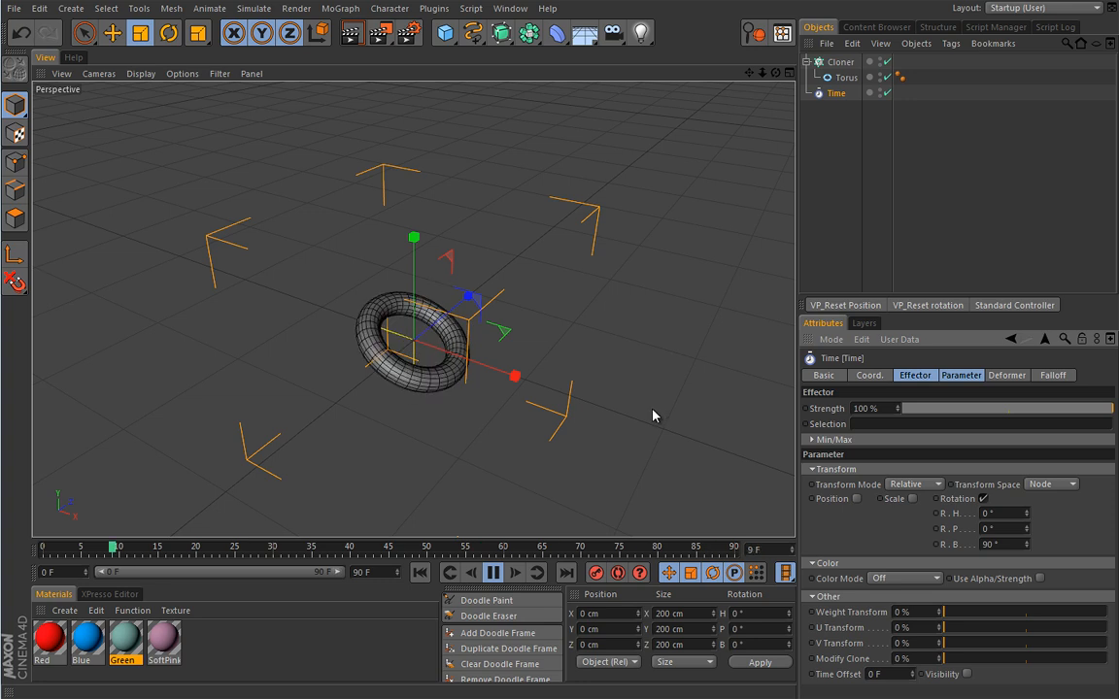
click(493, 573)
drag(647, 547, 44, 549)
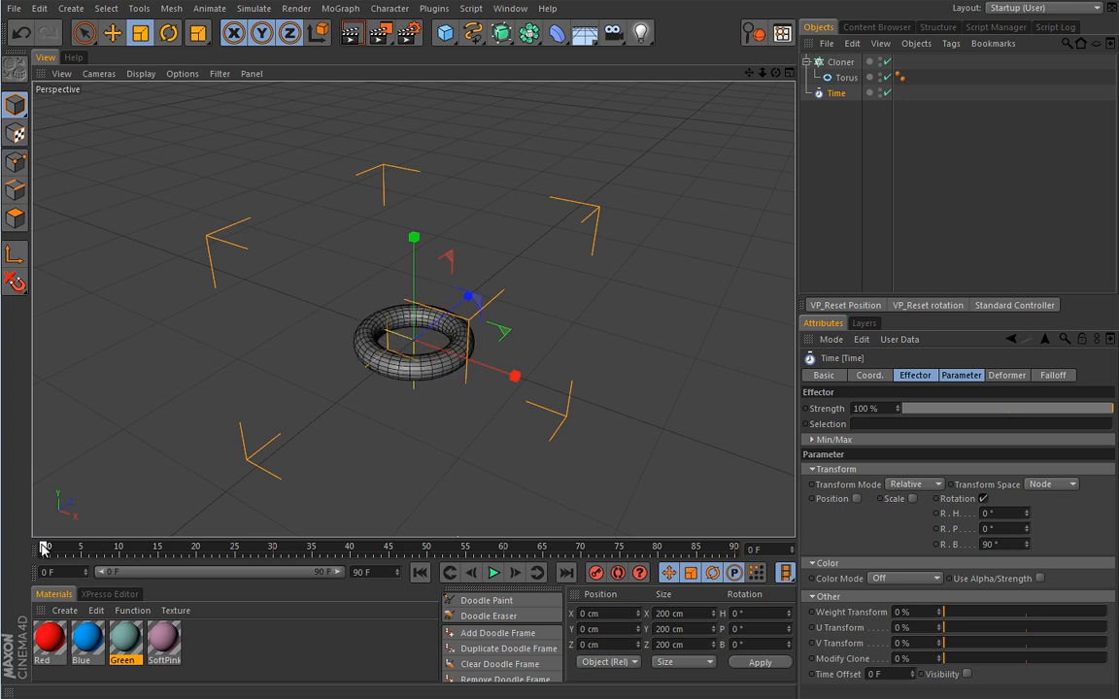
- Scrub to frame 30, play the animation and enable the Time effector's position transform with P.Y at 5 cm
drag(44, 549, 275, 553)
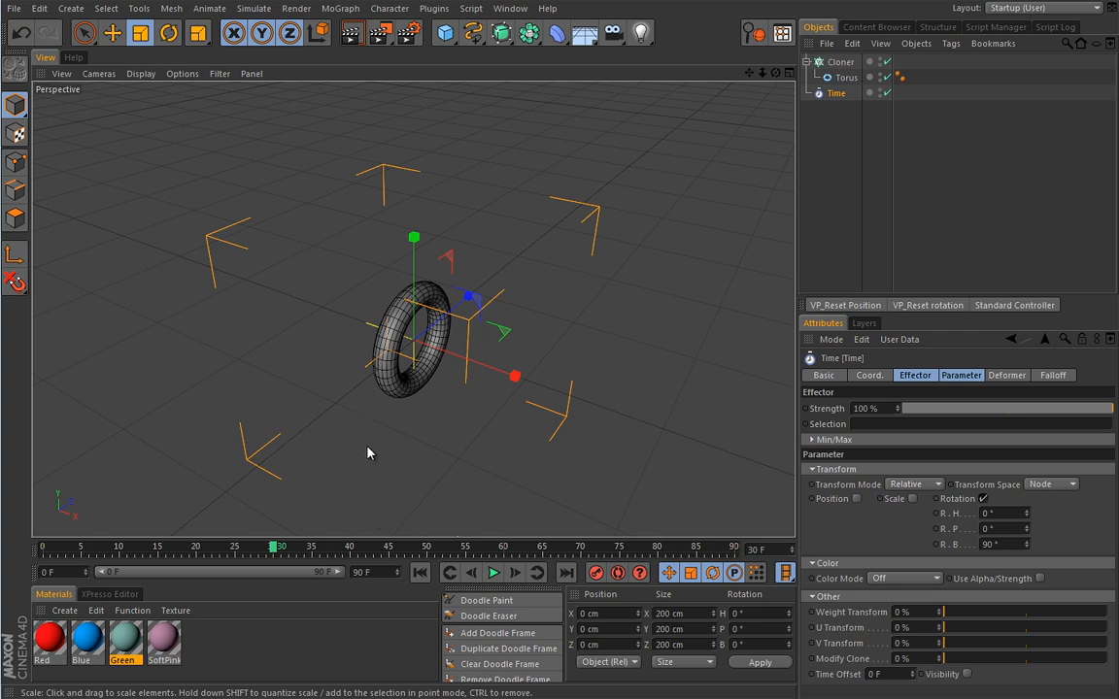
click(495, 575)
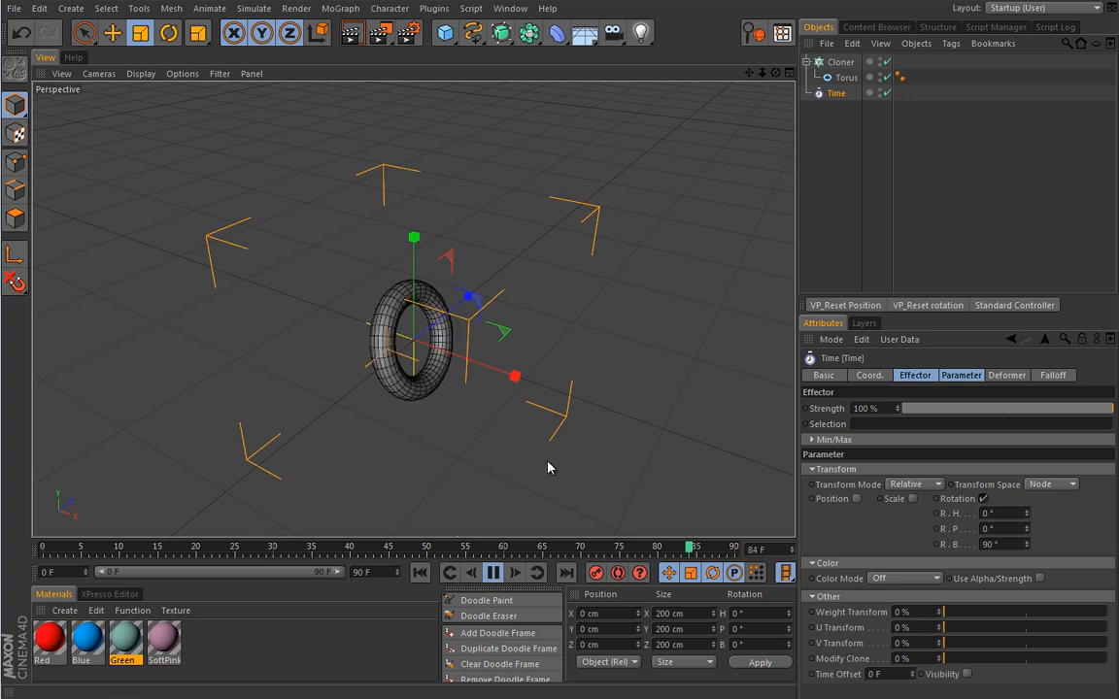
click(856, 498)
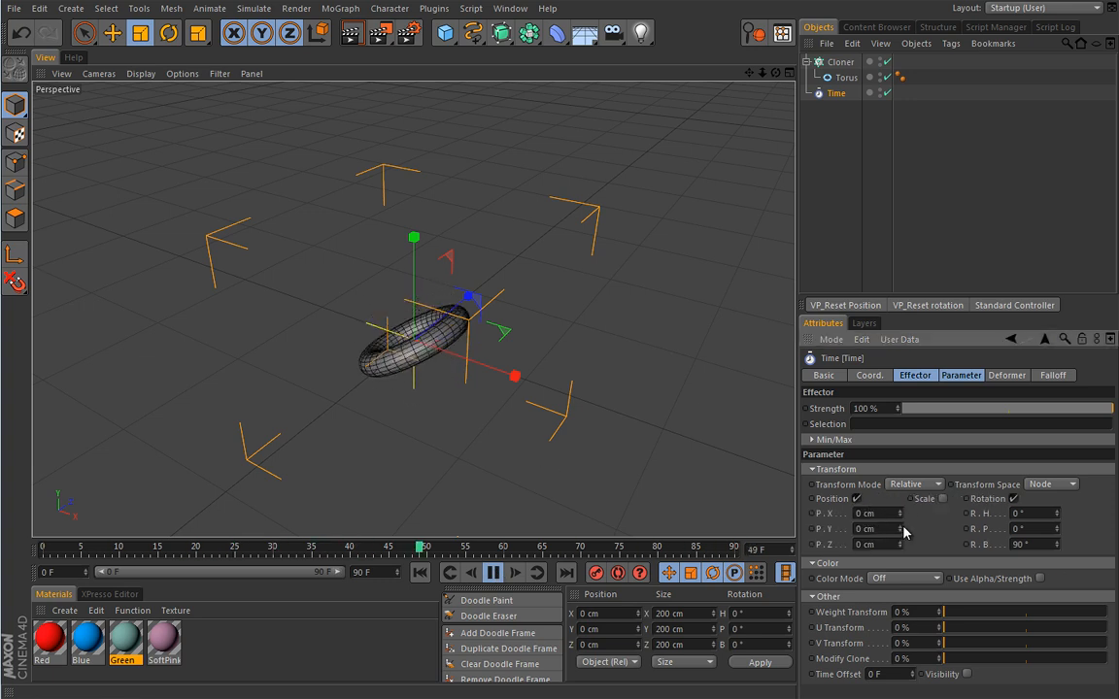
drag(903, 532, 903, 523)
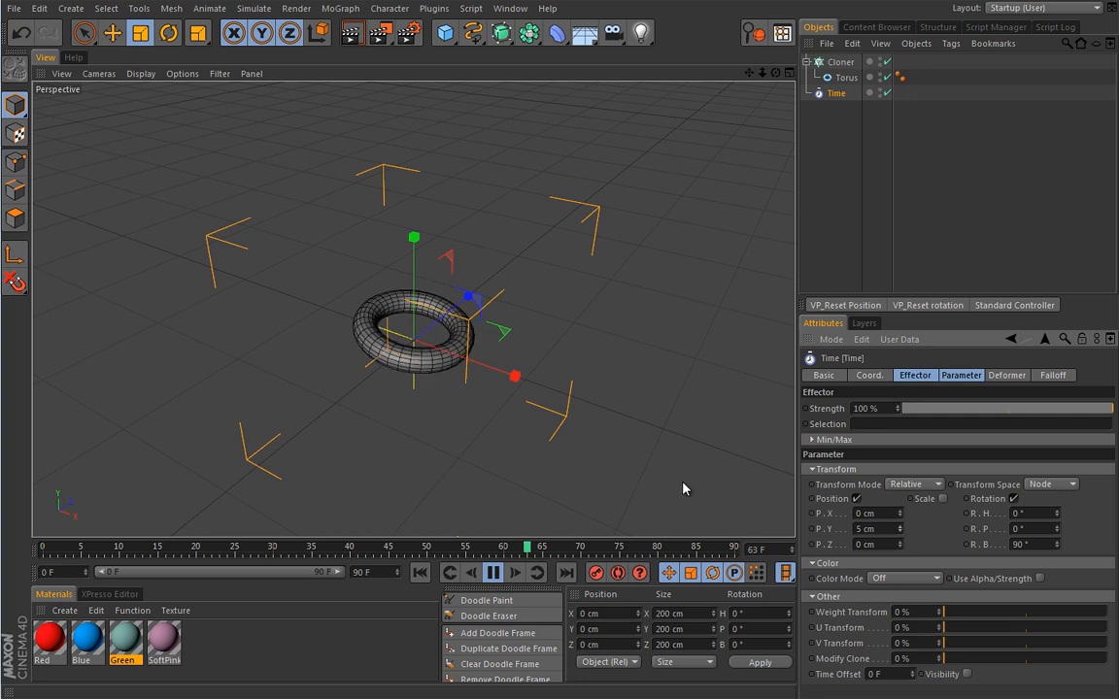
- Set the Time effector's vertical position (P.Y) to 50 cm, stop playback and return to frame 0
drag(888, 531, 831, 530)
text(50)
key(Return)
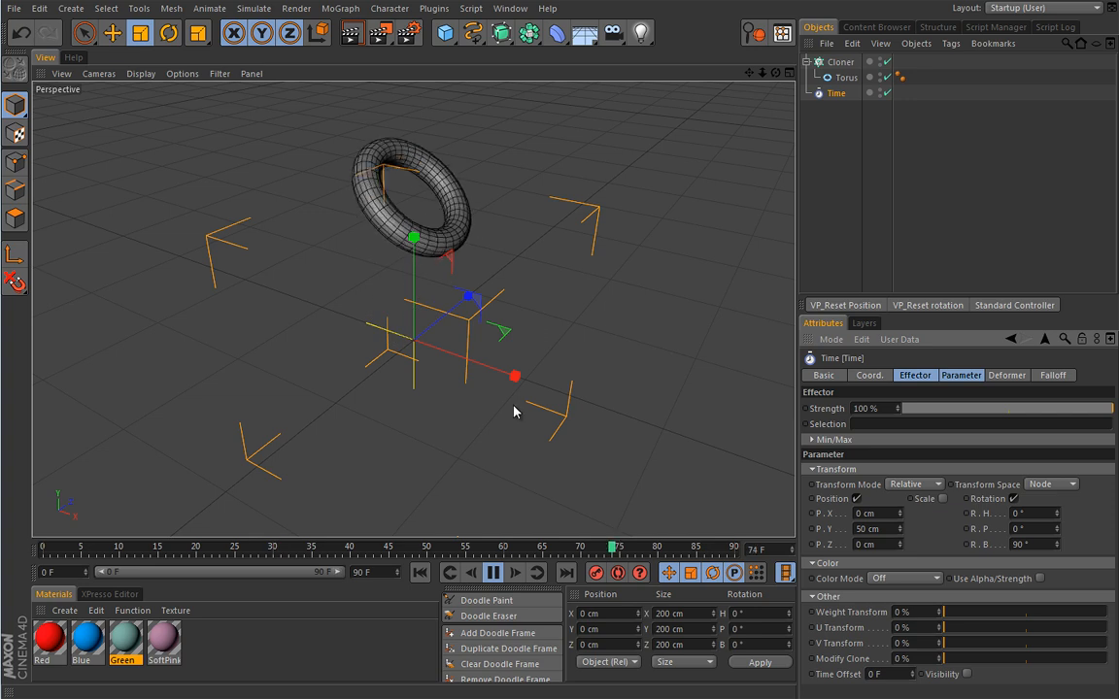
click(495, 573)
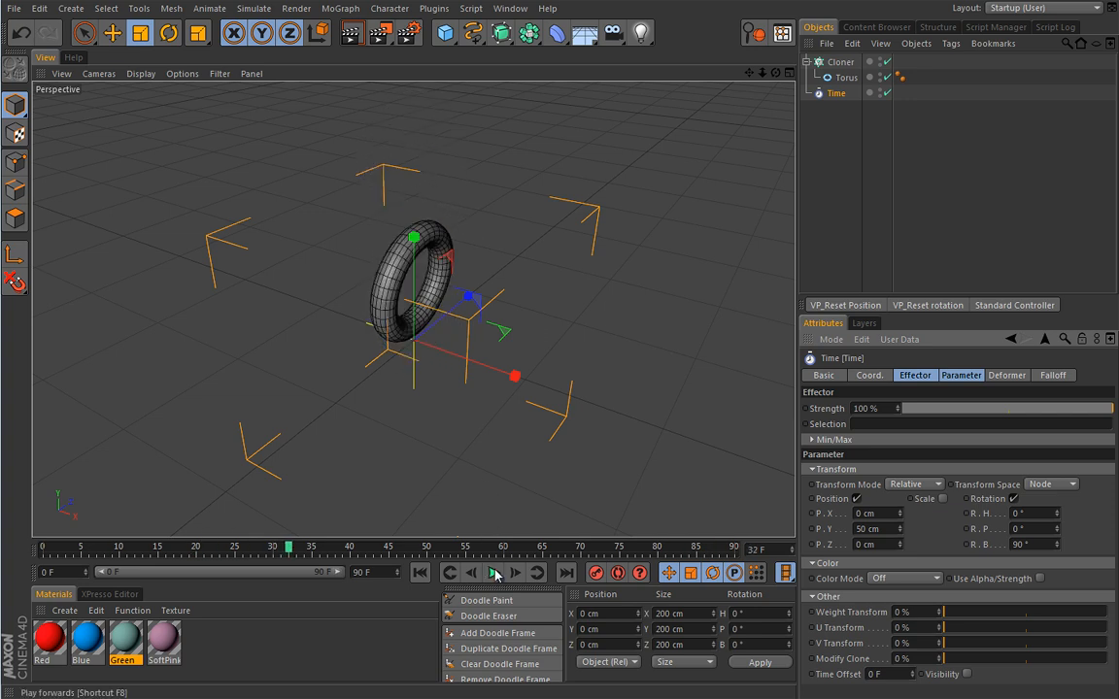
click(422, 573)
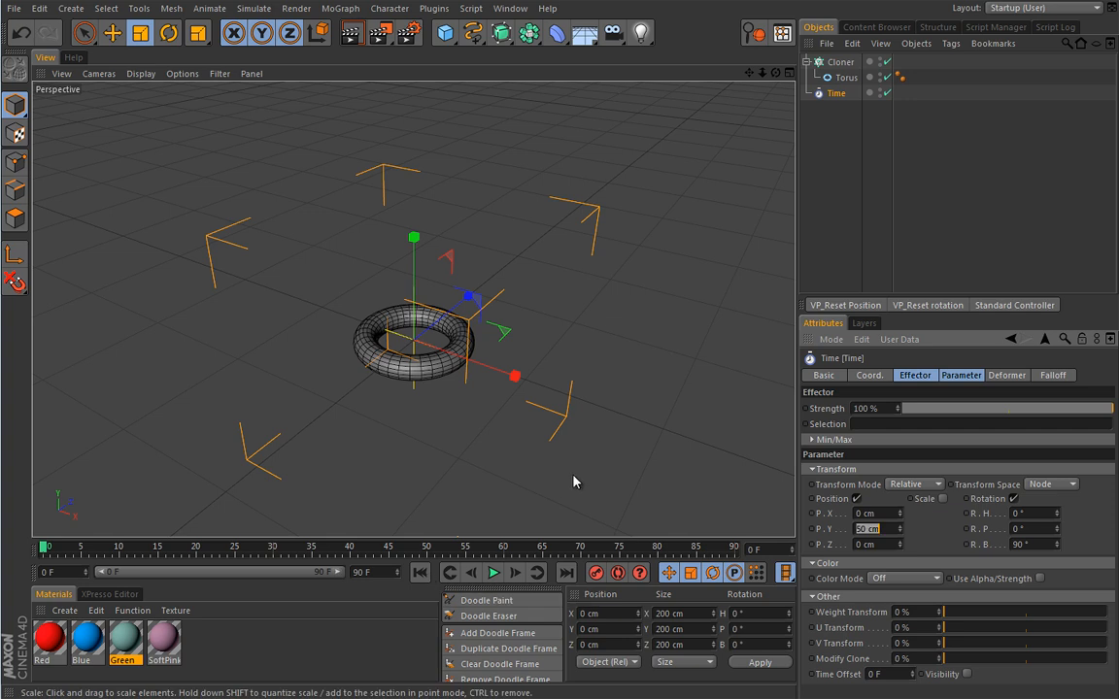
- Draw a freehand S-shaped spline across the scene, running through the torus at the origin
click(473, 33)
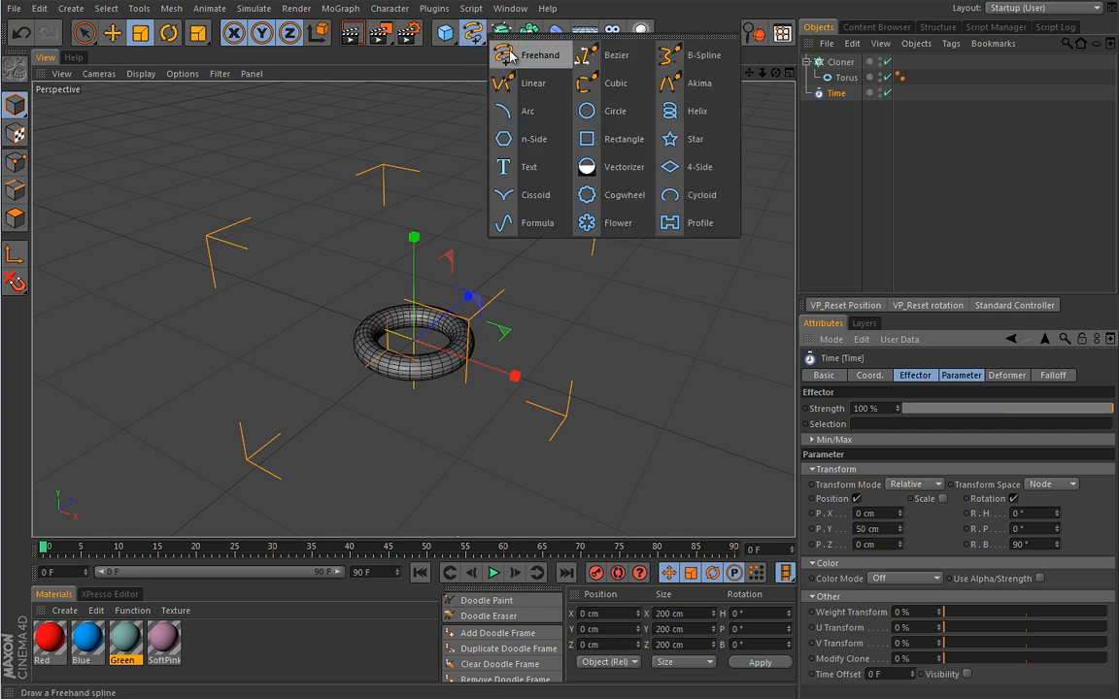
click(514, 54)
mouse_move(256, 417)
mouse_down()
mouse_move(282, 382)
mouse_move(633, 267)
mouse_move(684, 171)
mouse_up()
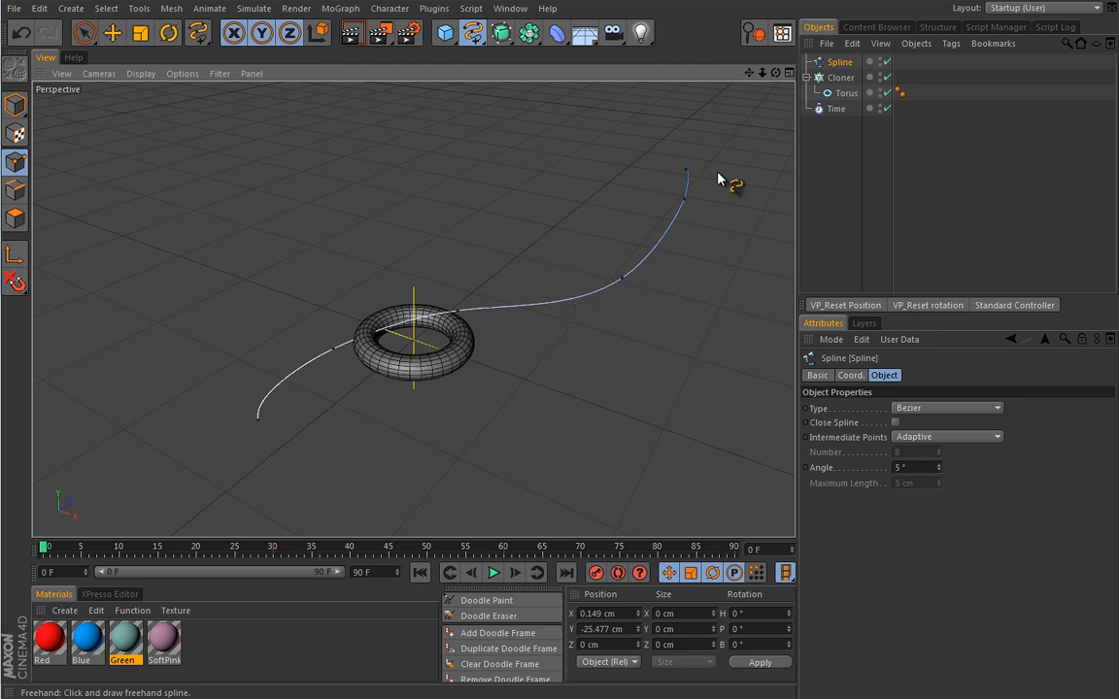
- Switch the Cloner to Object mode and assign the freehand Spline as its object
click(840, 78)
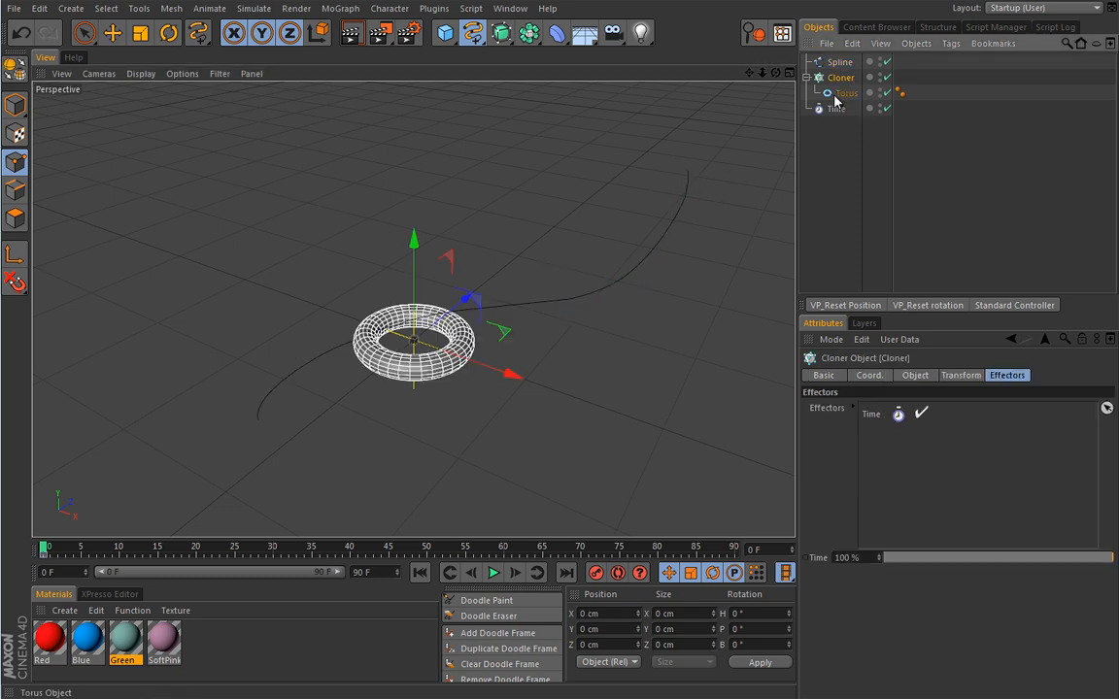
click(915, 378)
click(872, 408)
click(879, 399)
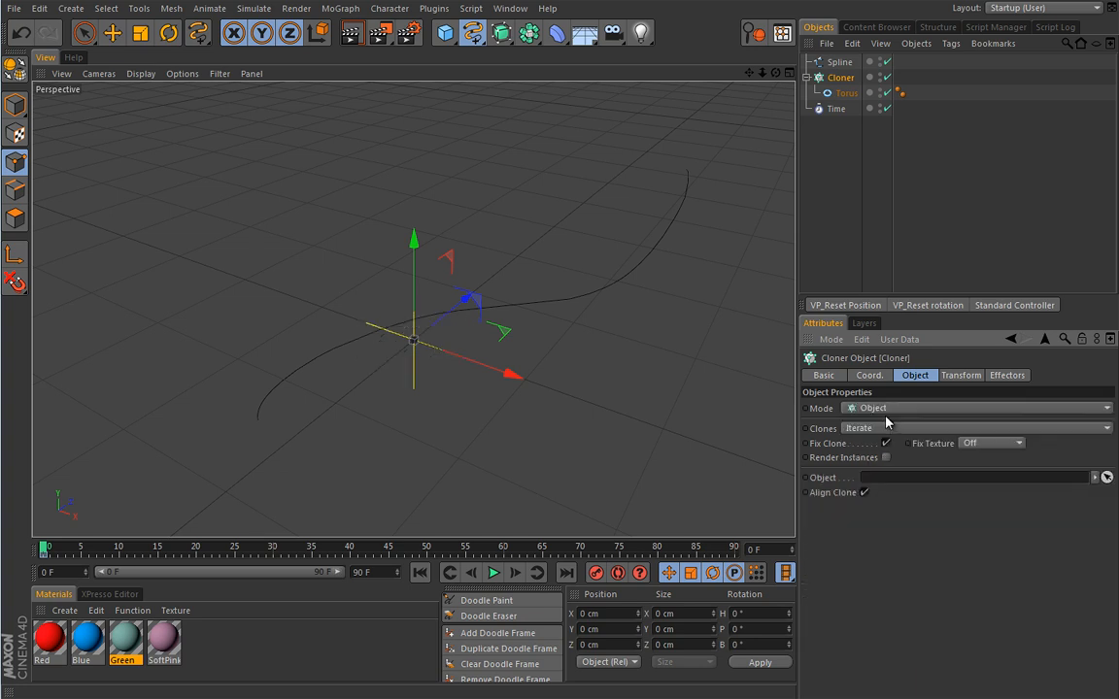
drag(839, 61, 883, 481)
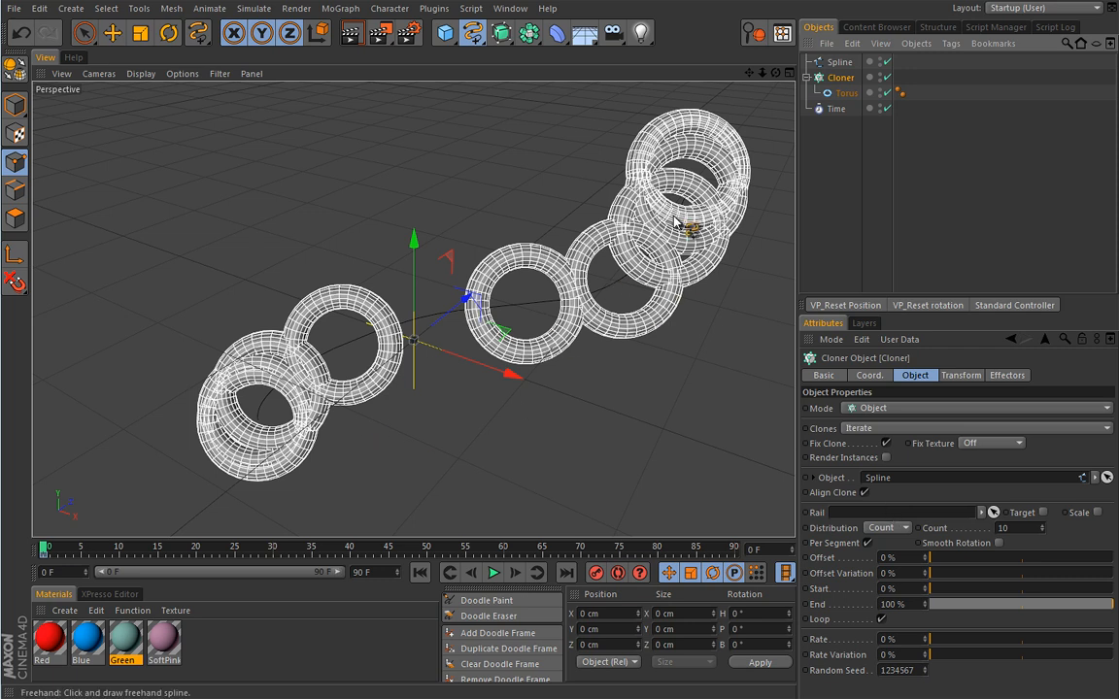
- Set the Cloner's clone count on the spline to 1 and its distribution to Even
drag(1028, 528, 978, 531)
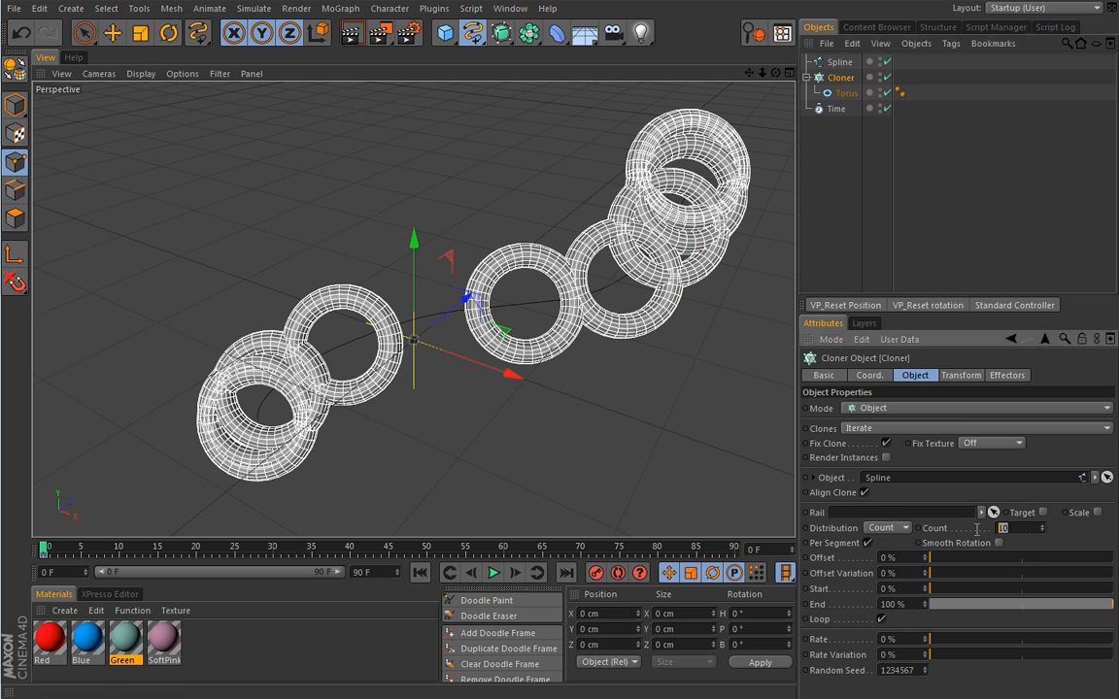
text(1)
key(Return)
click(887, 528)
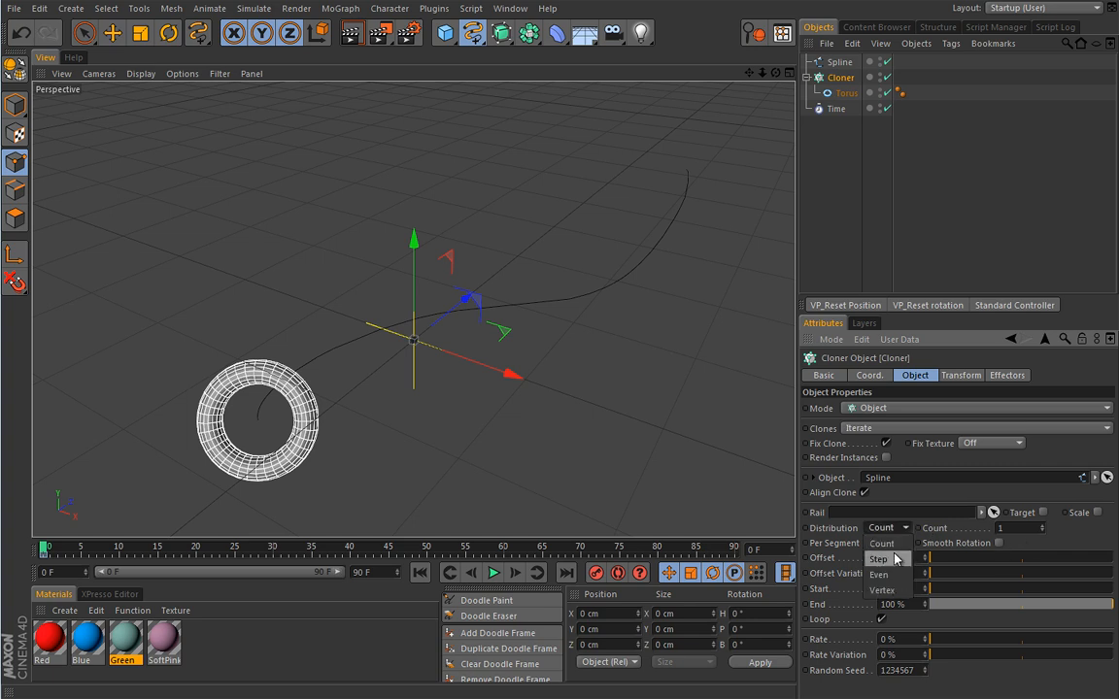
click(894, 577)
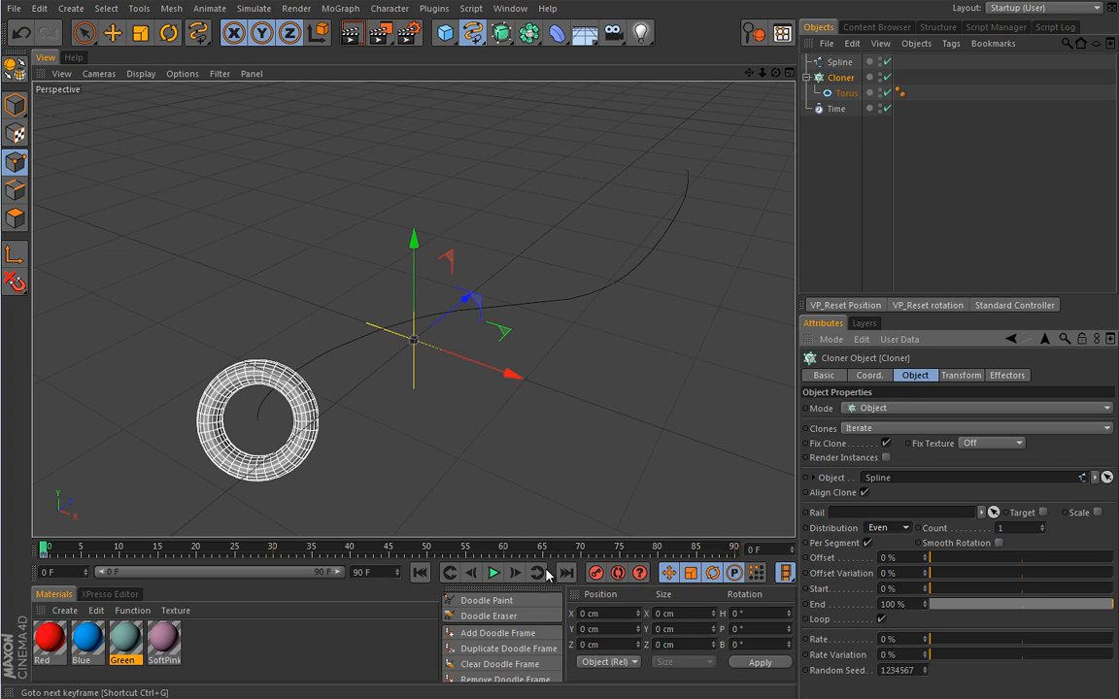
- Play the animation, reset it to frame 0 and play it again to examine how the torus moves
click(494, 573)
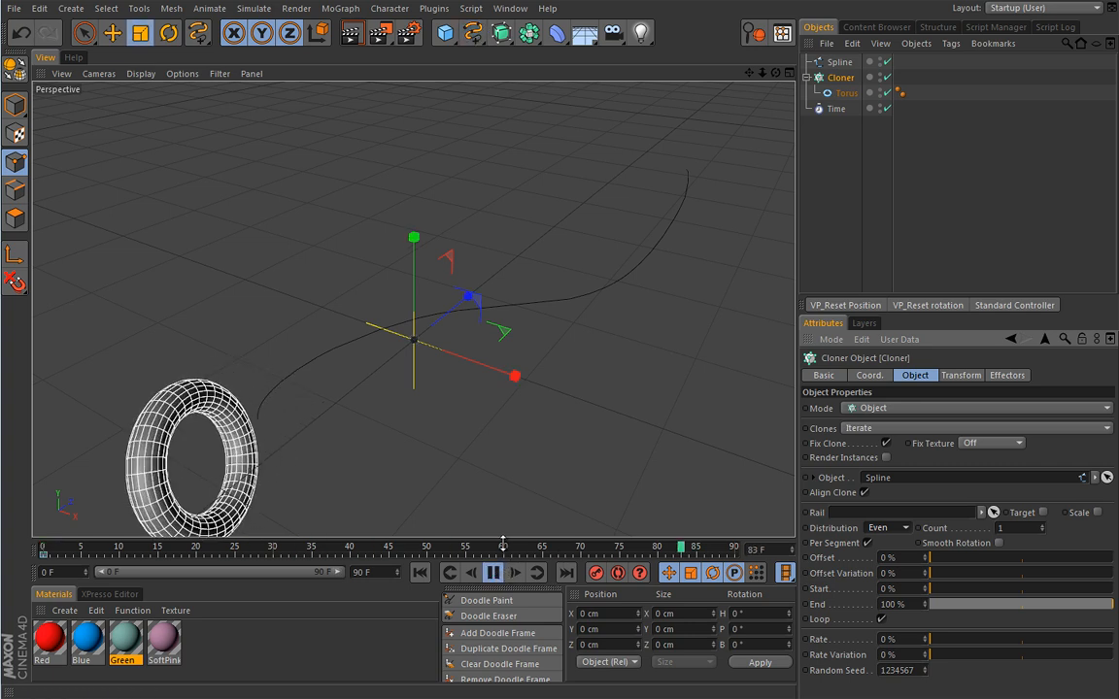
click(494, 573)
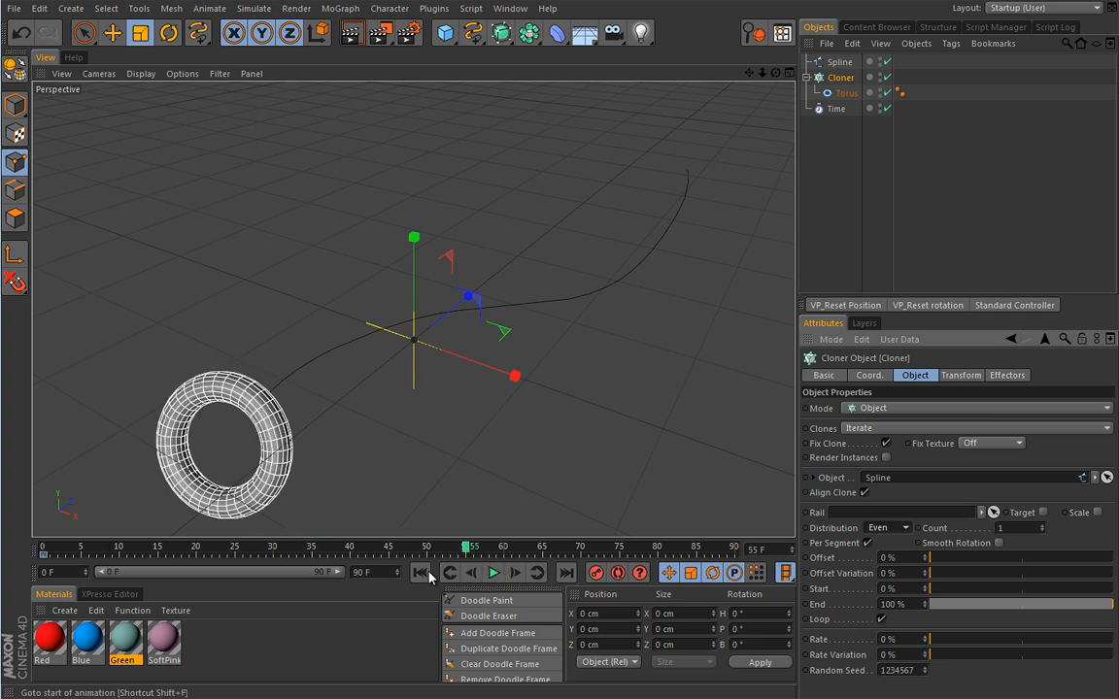
click(427, 575)
click(493, 573)
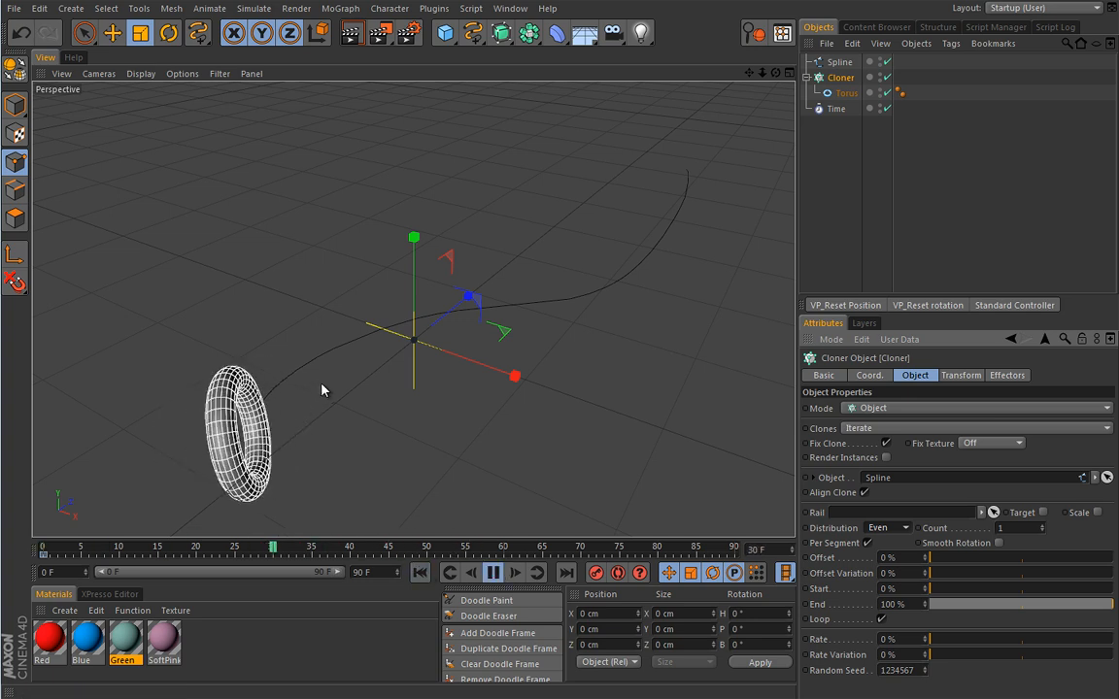
- Set the Cloner's Rate to 9 %, select the Time effector, stop playback and return to frame 0
drag(944, 639, 962, 638)
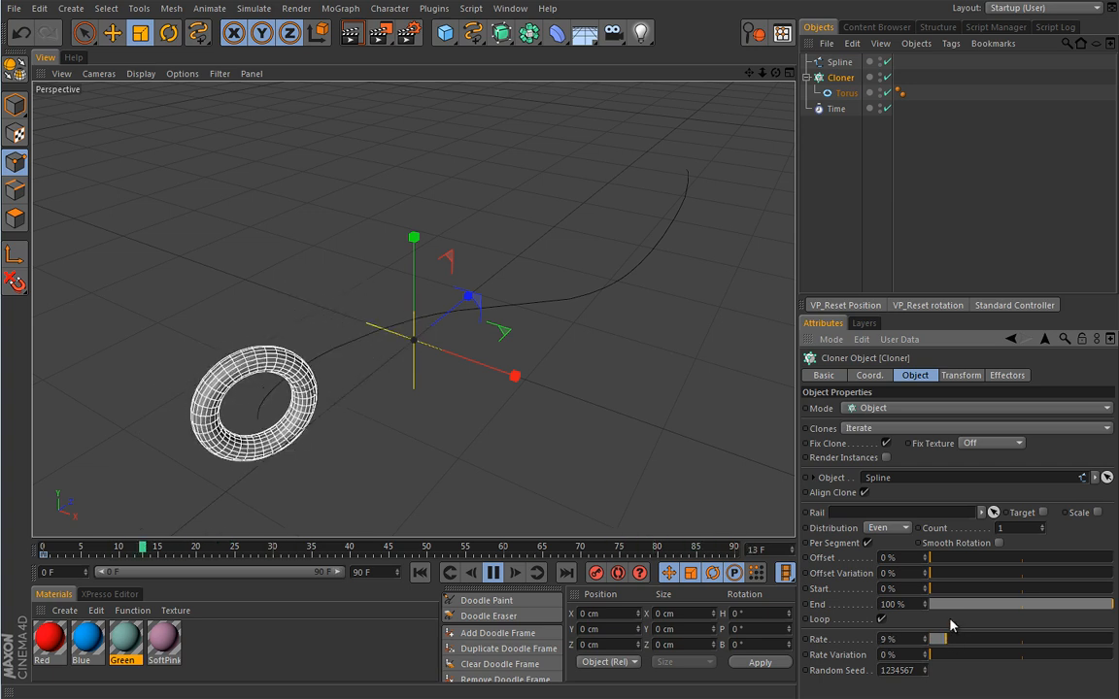
alt+drag(712, 494, 439, 394)
mouse_move(522, 382)
alt+mouse_down()
mouse_move(453, 428)
mouse_move(426, 398)
alt+mouse_up()
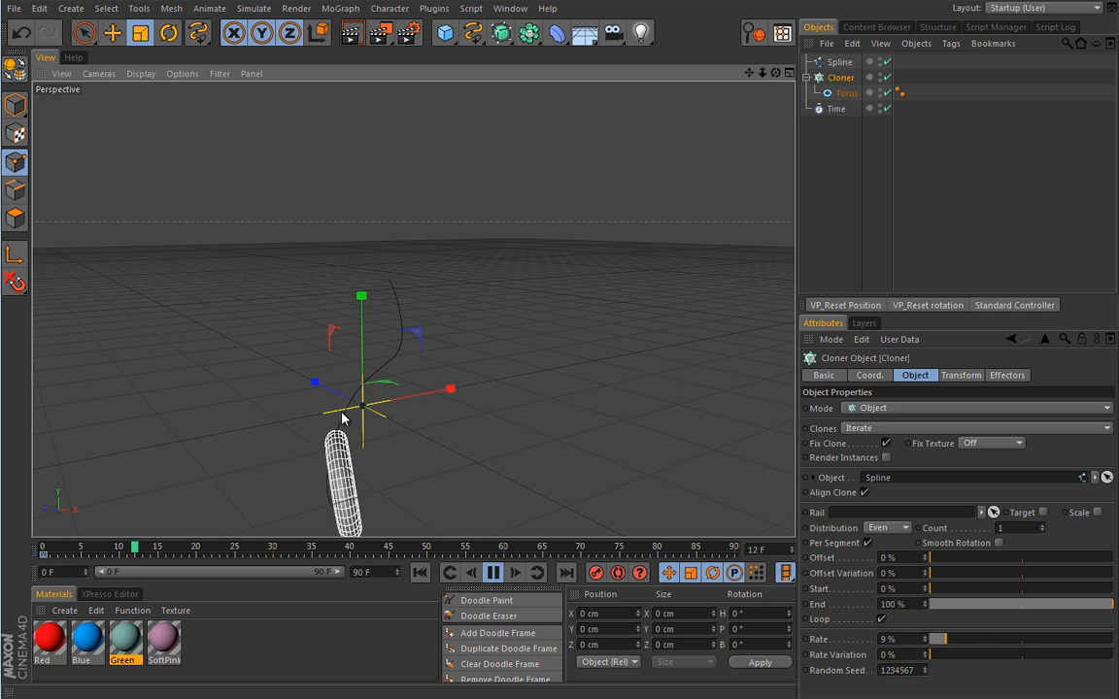
click(834, 109)
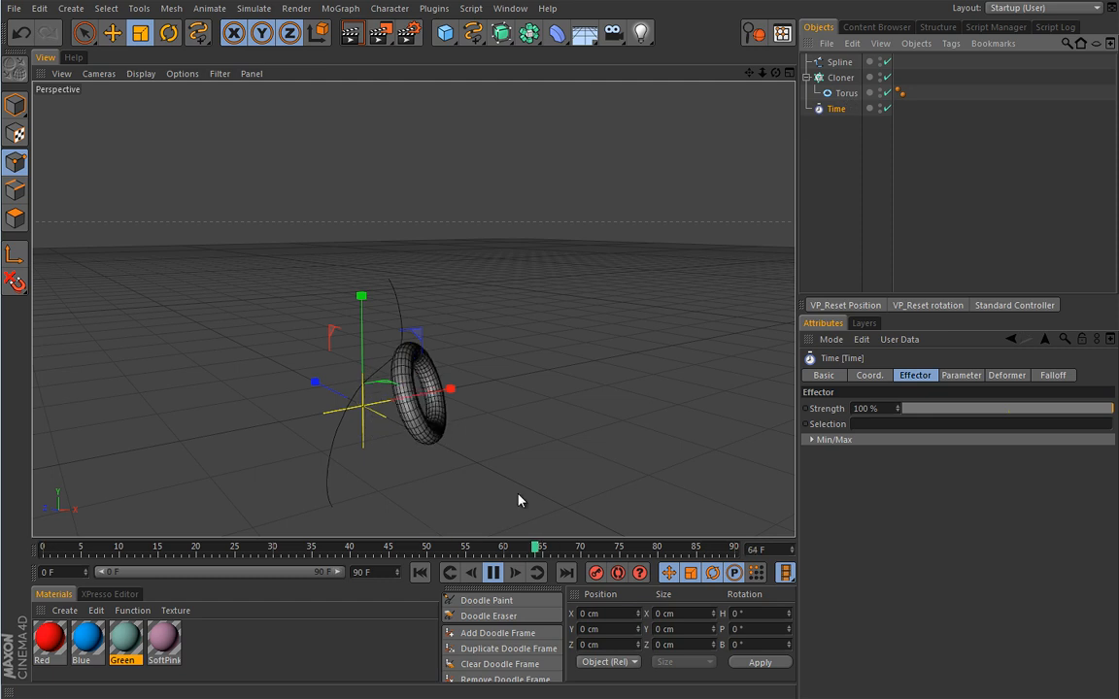
click(493, 573)
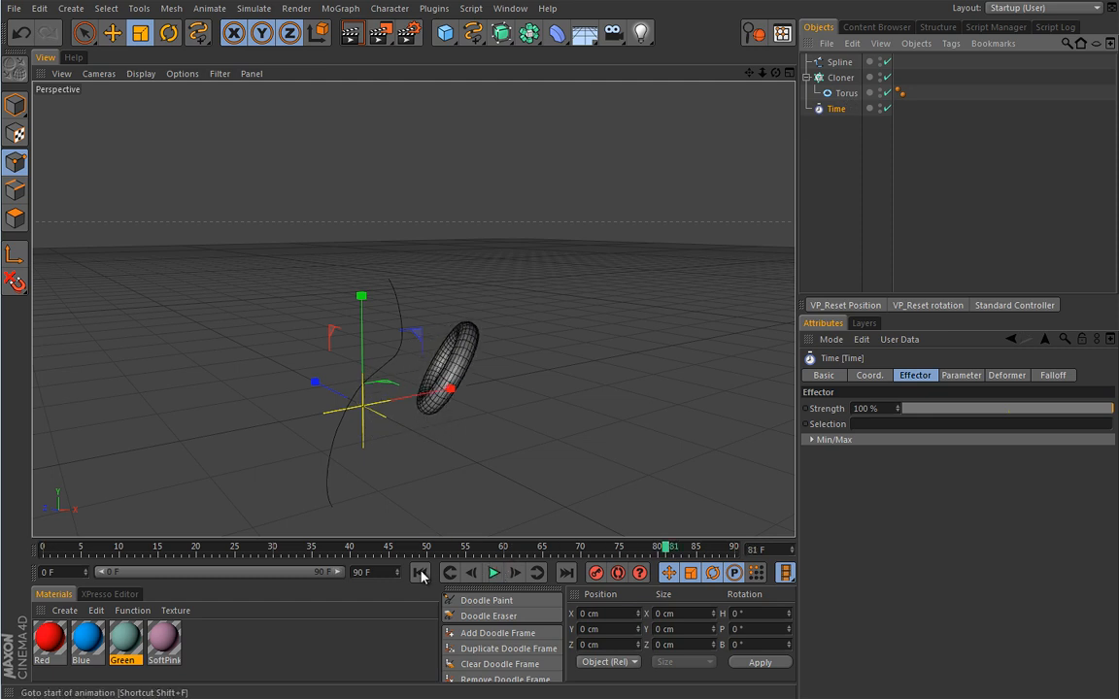
click(420, 573)
- Switch the Cloner back to Linear mode and play the animation
alt+drag(558, 348, 476, 374)
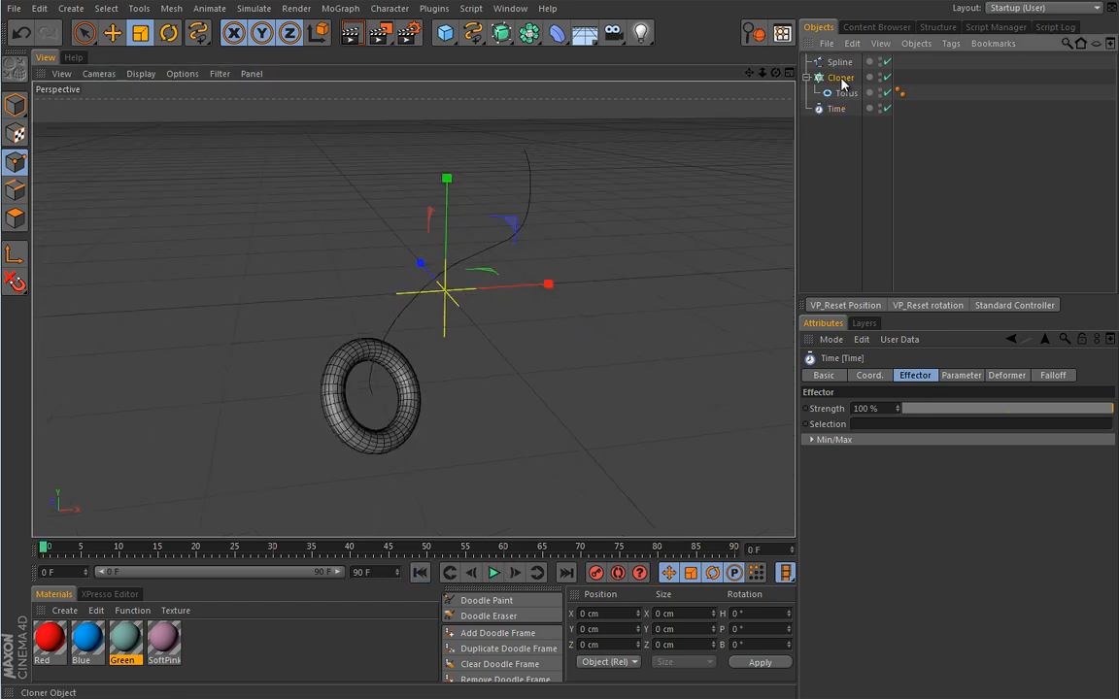
click(840, 77)
click(877, 409)
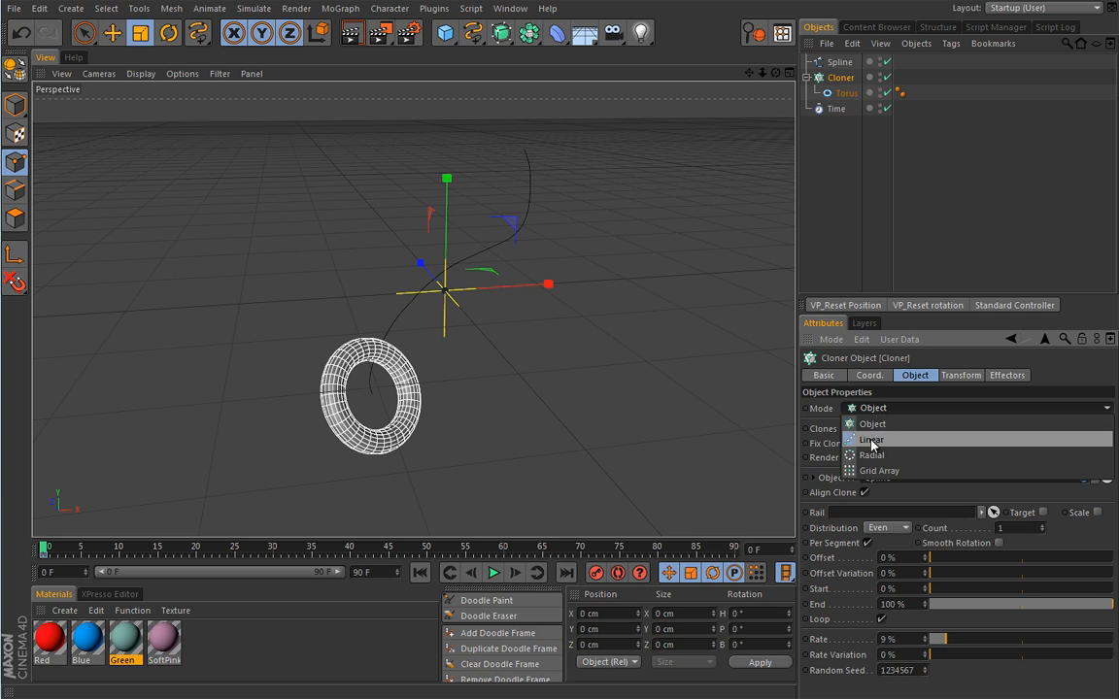
click(871, 442)
alt+drag(587, 347, 373, 302)
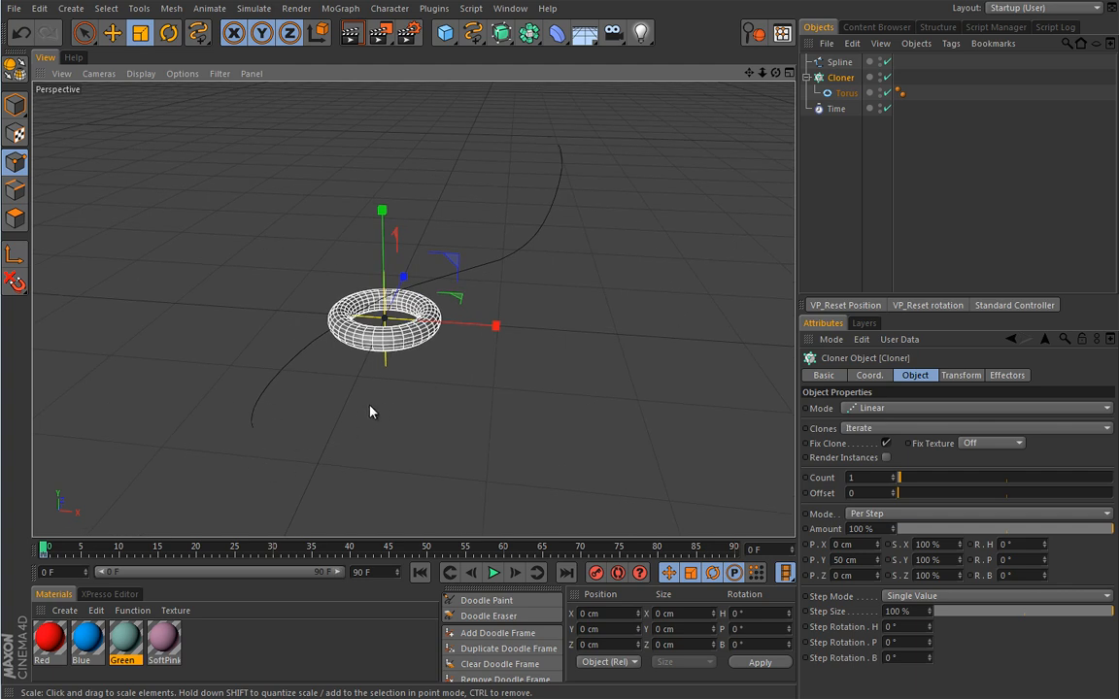
click(493, 572)
alt+drag(567, 404, 435, 356)
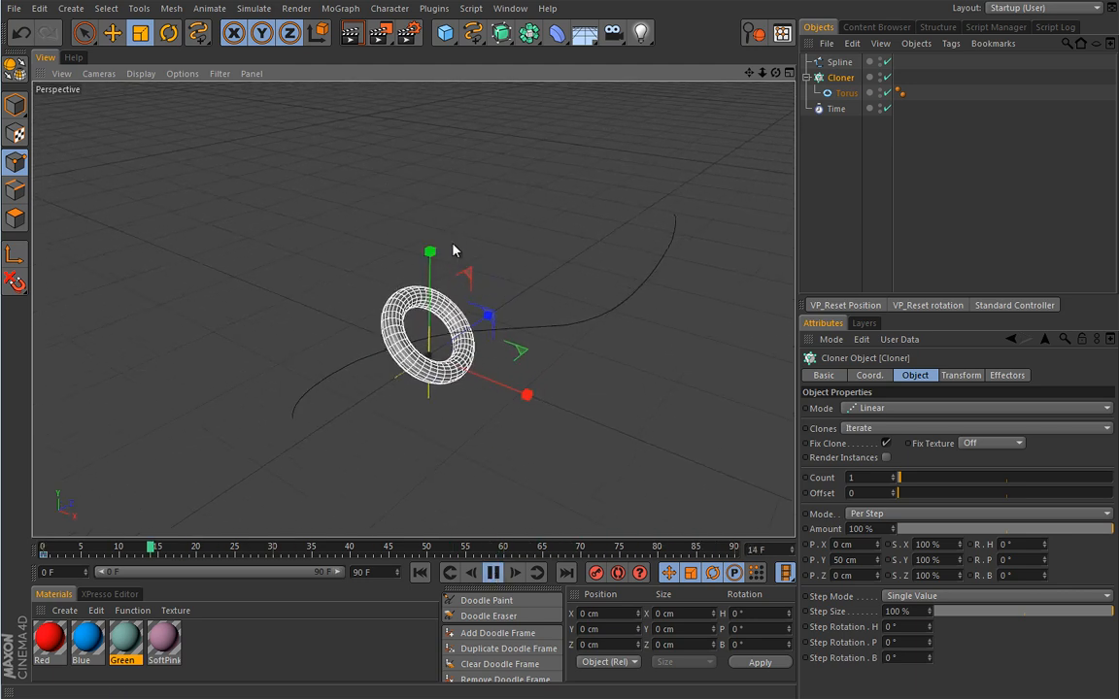
- Disable the Time effector's rotation, leaving position enabled, stop playback and return to frame 0
click(961, 375)
click(915, 375)
click(835, 109)
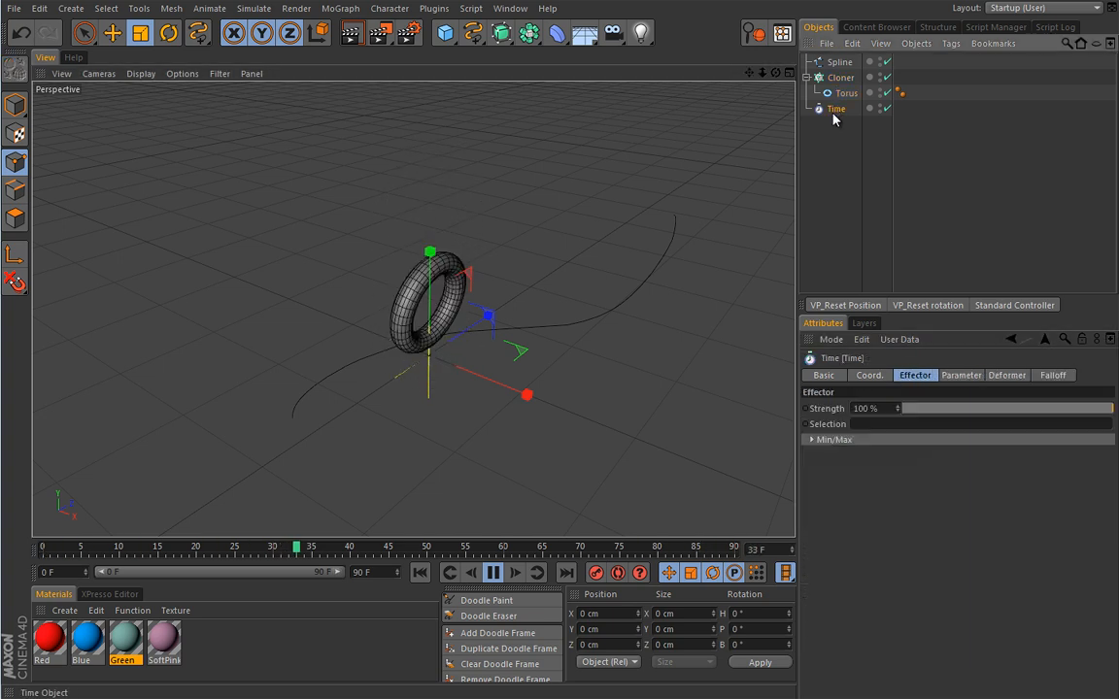
click(961, 375)
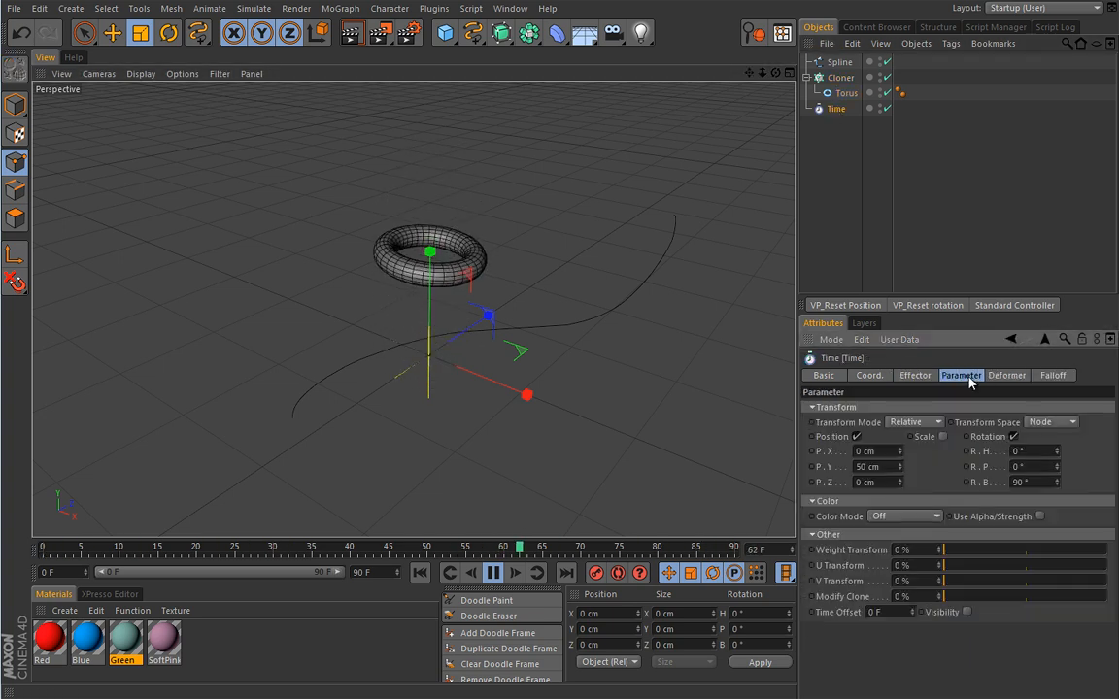
click(1013, 437)
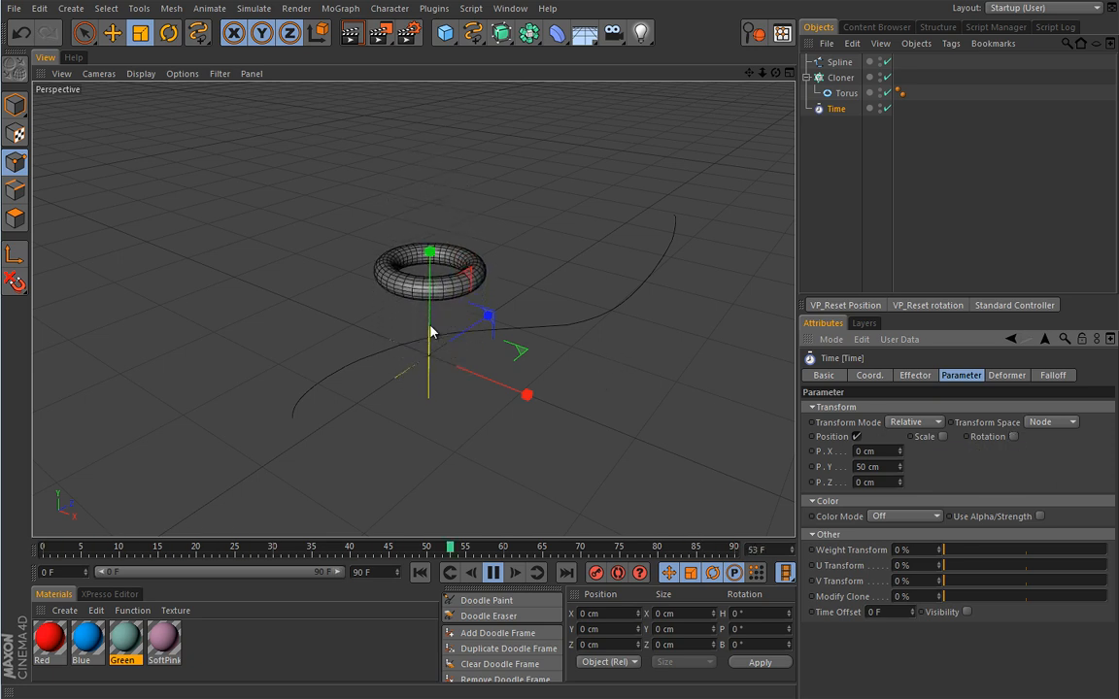
click(494, 572)
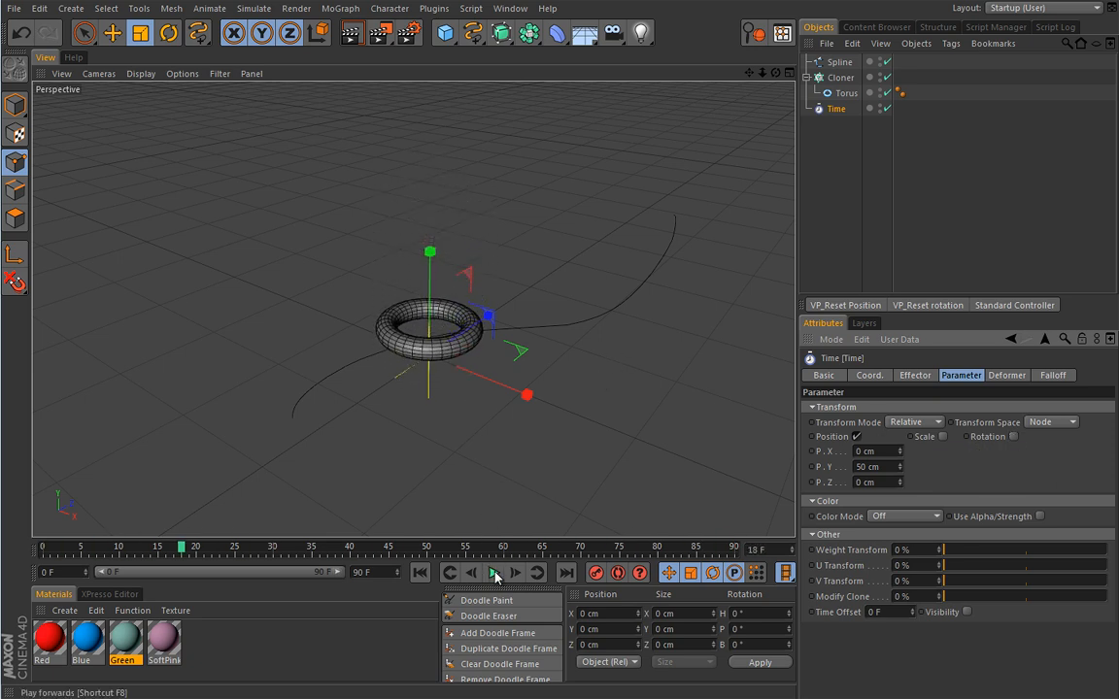
click(420, 572)
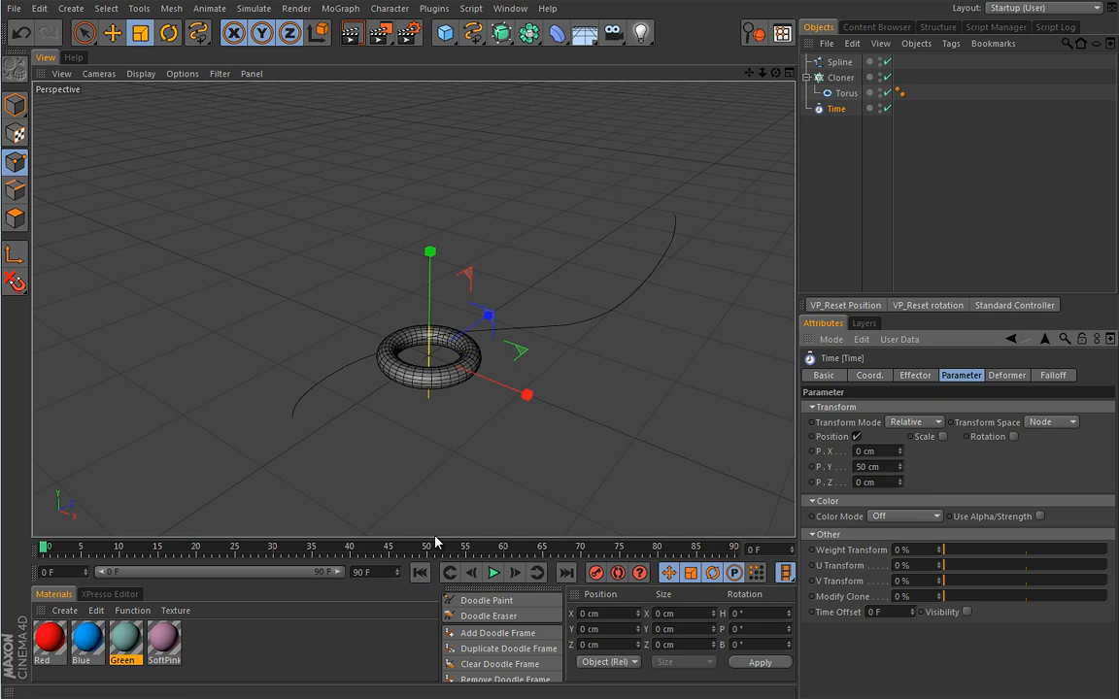
- With the Cloner selected, add a Spline effector and reselect the Cloner to show its settings
click(843, 80)
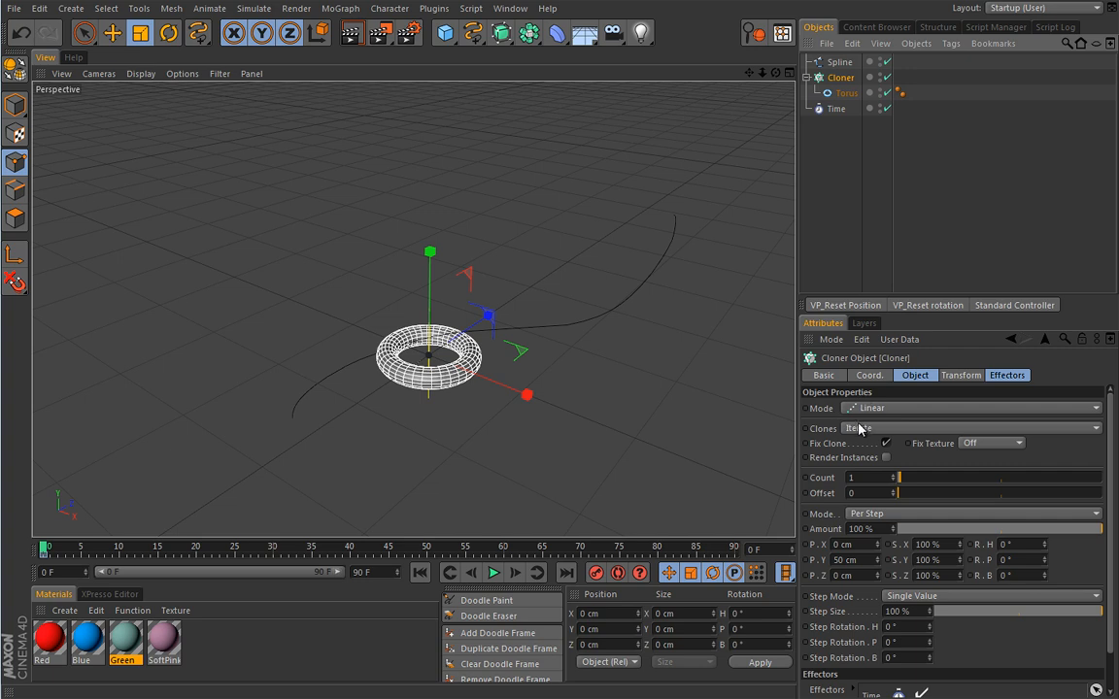
click(340, 9)
mouse_move(344, 32)
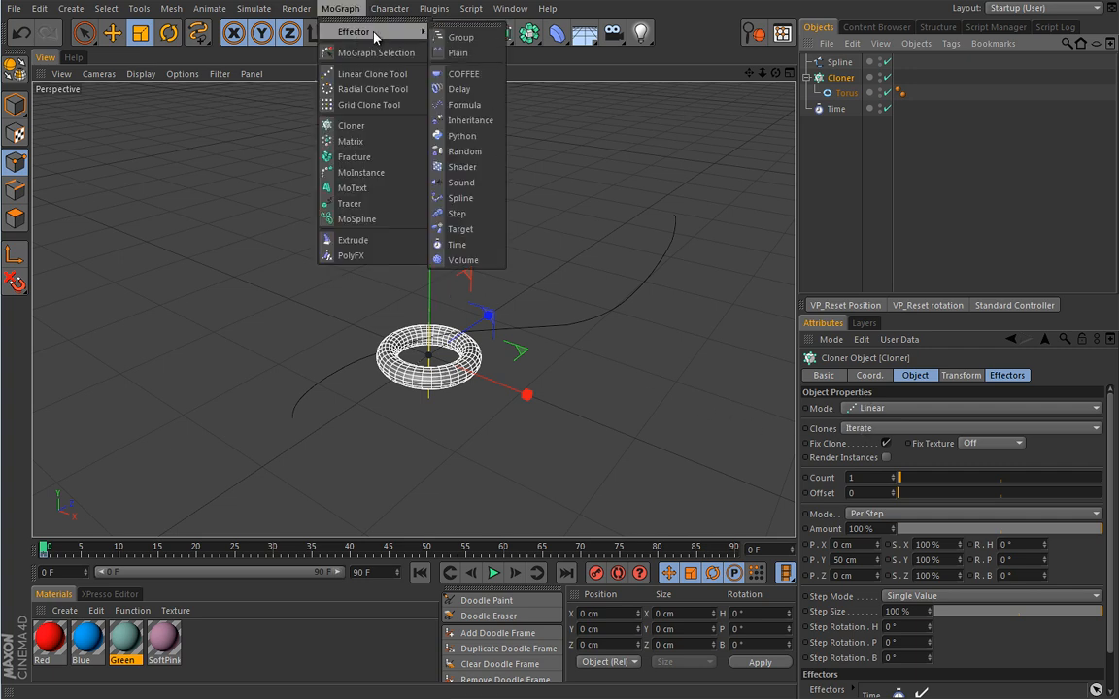
click(460, 197)
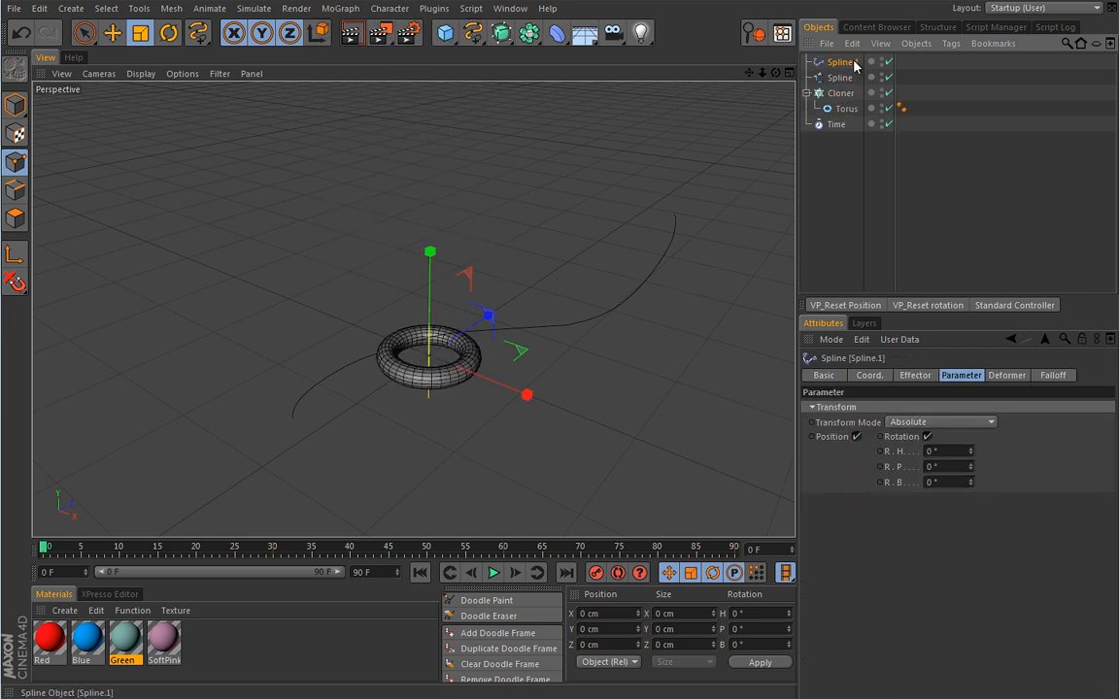
click(839, 94)
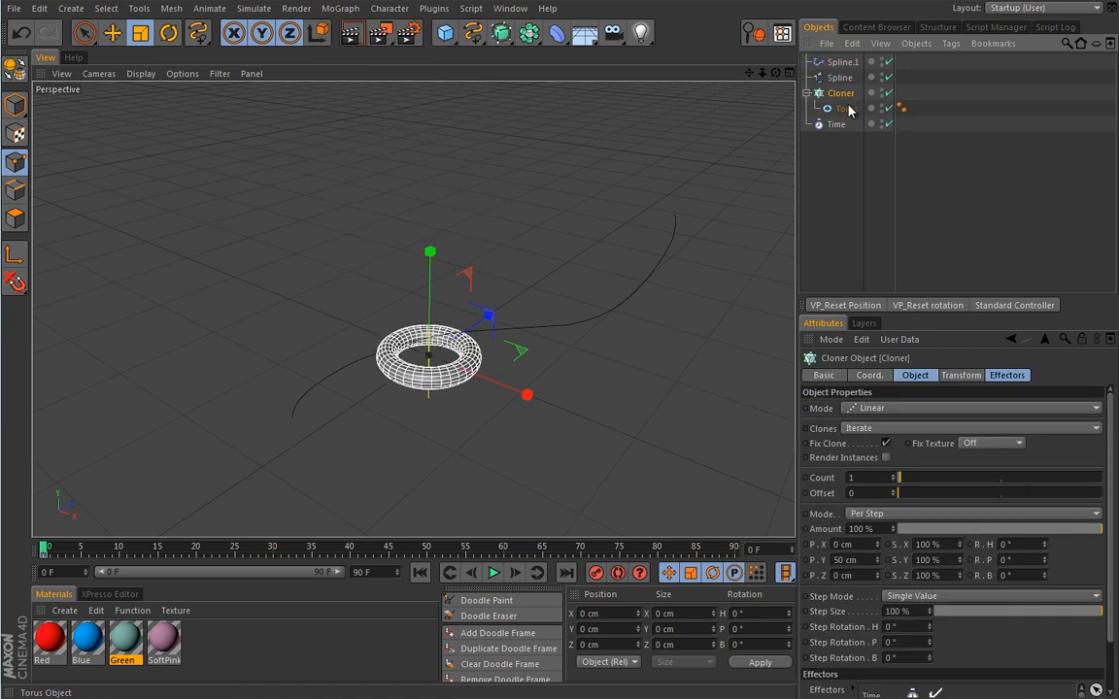
- Review the Cloner's effectors and the Spline effector's settings, and assign the Spline object as the Spline effector's spline
click(1014, 377)
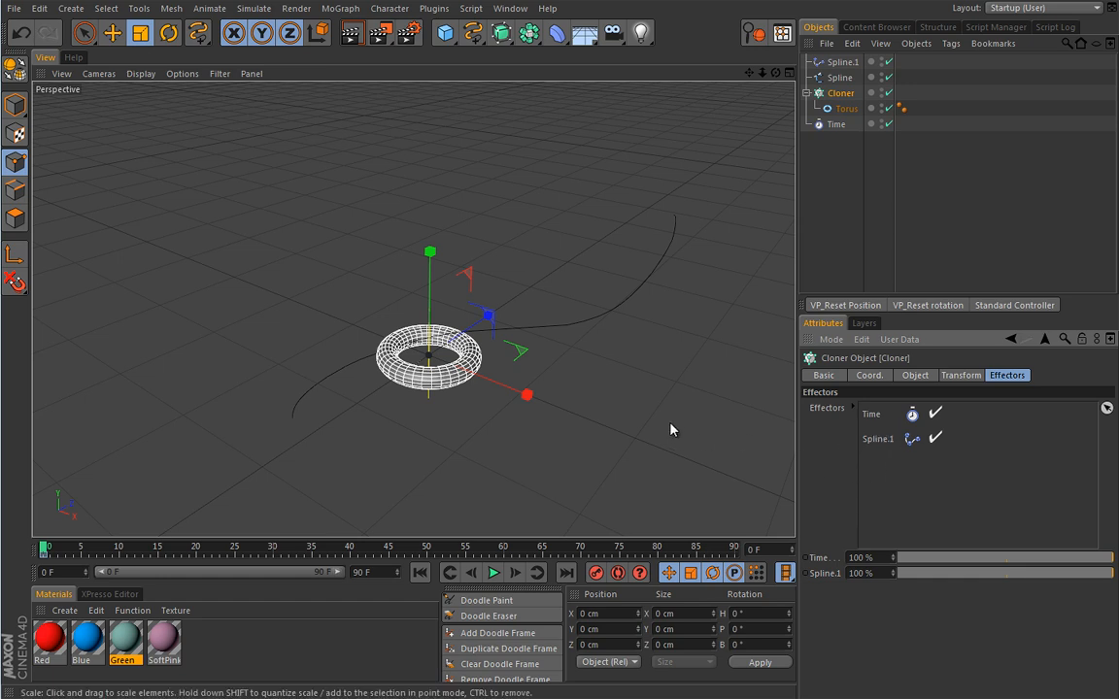
click(845, 63)
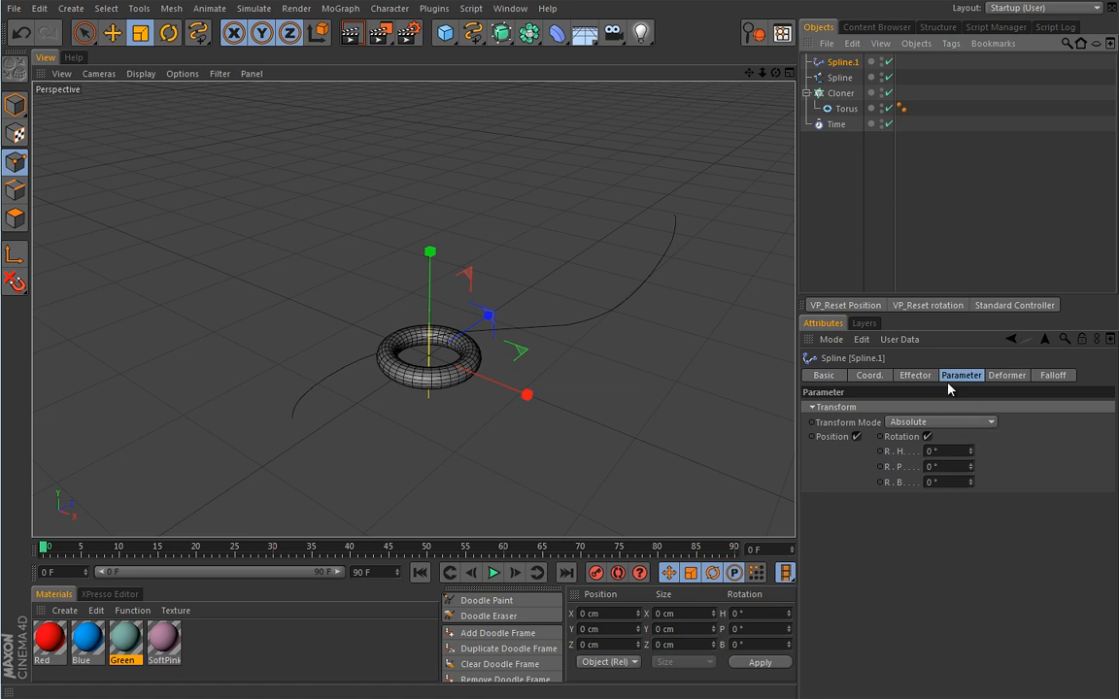
click(1054, 377)
click(1008, 377)
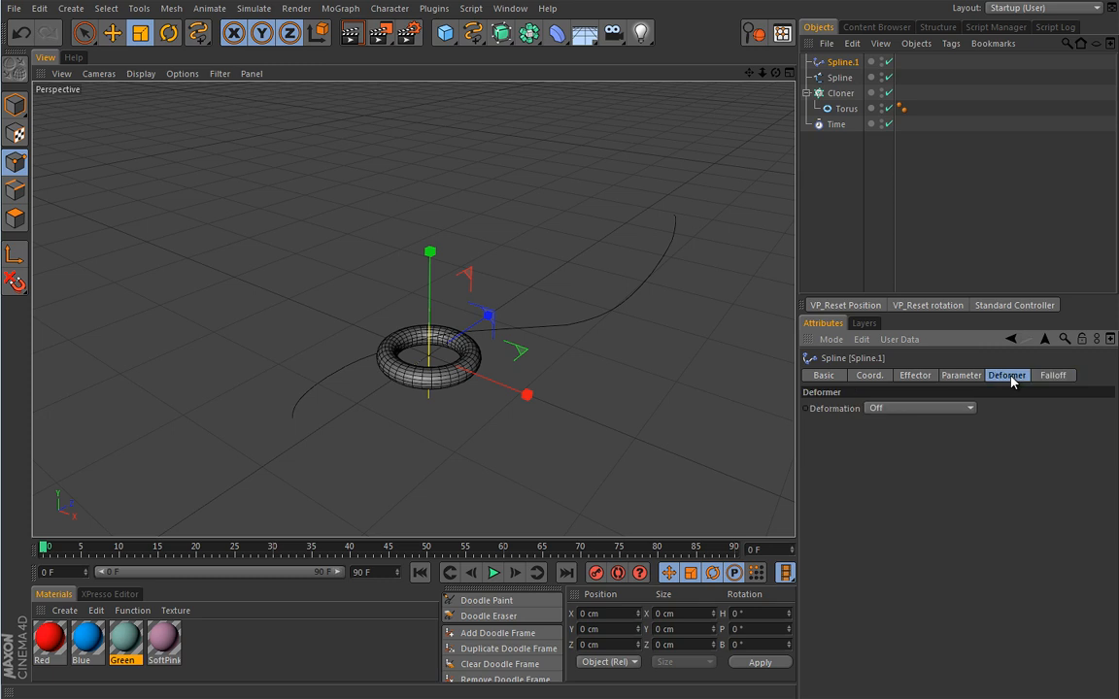
click(964, 378)
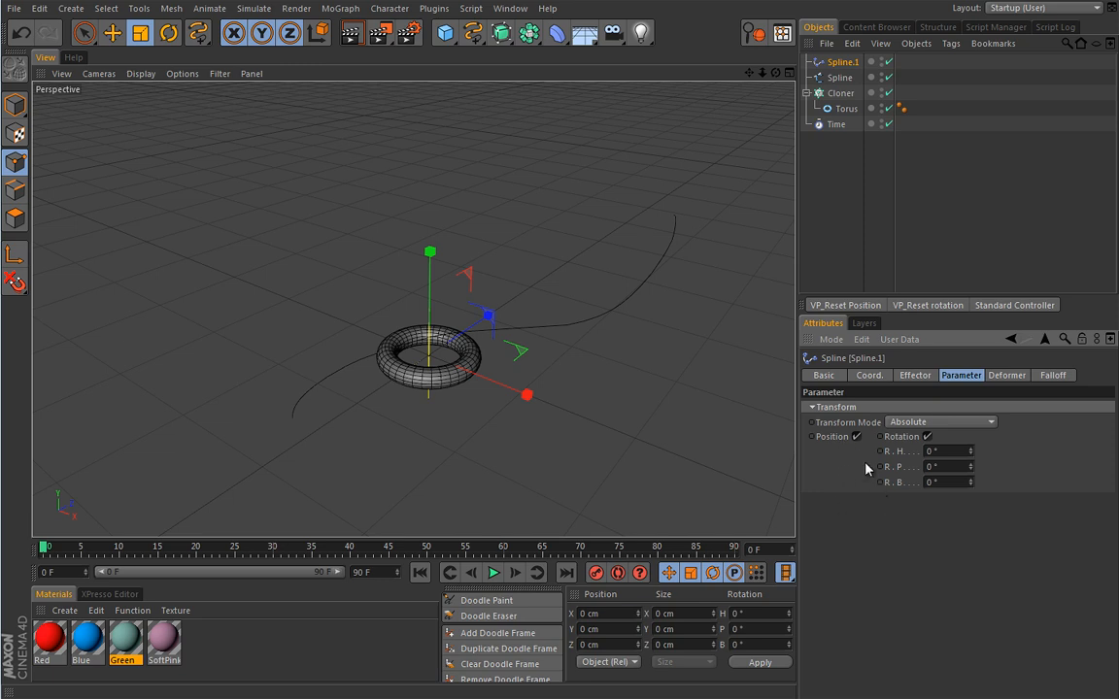
click(918, 378)
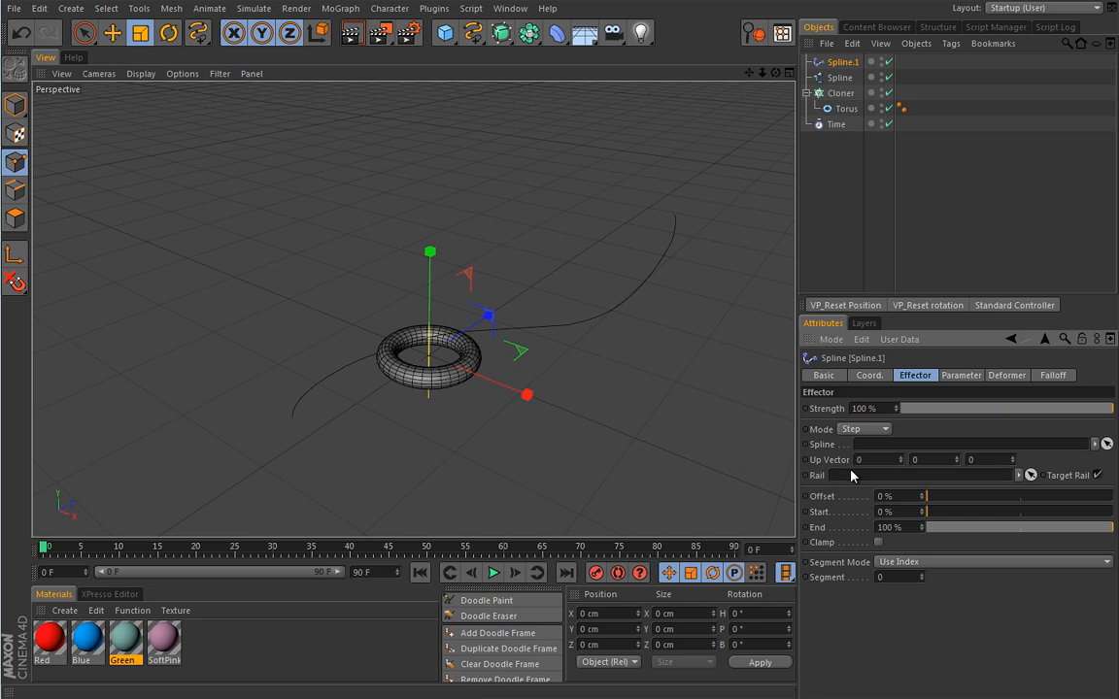
drag(841, 77, 937, 444)
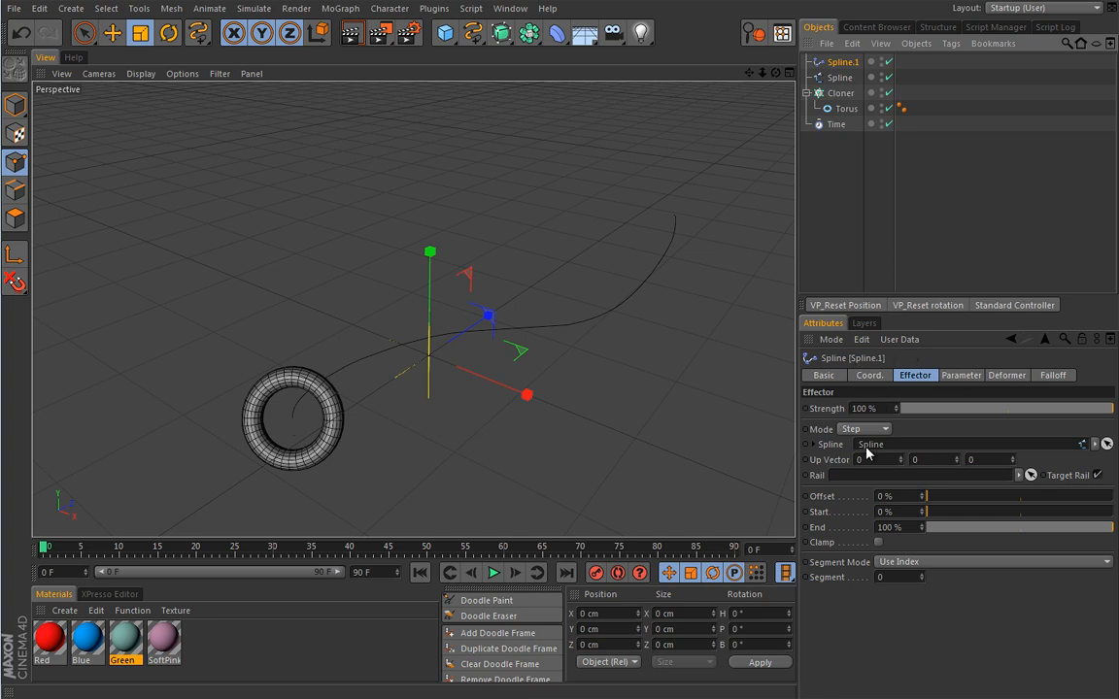
alt+drag(459, 408, 503, 368)
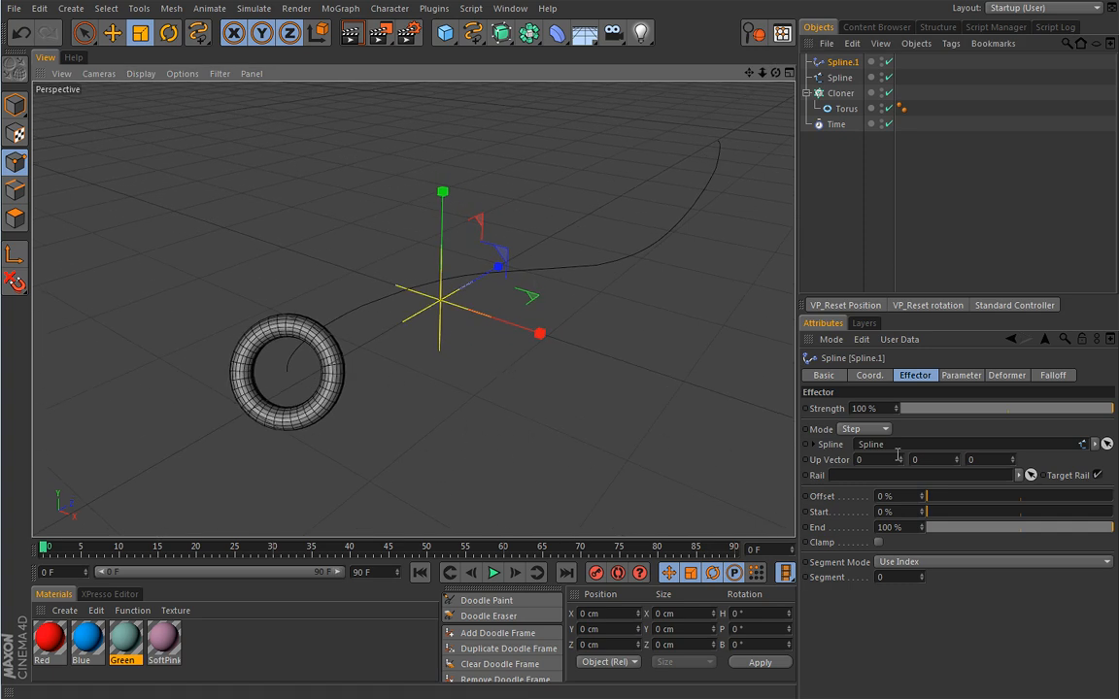
- Try shifting the Spline effector's Offset, Start and End, returning them to 0 %, 0 % and 100 %
drag(934, 501, 907, 497)
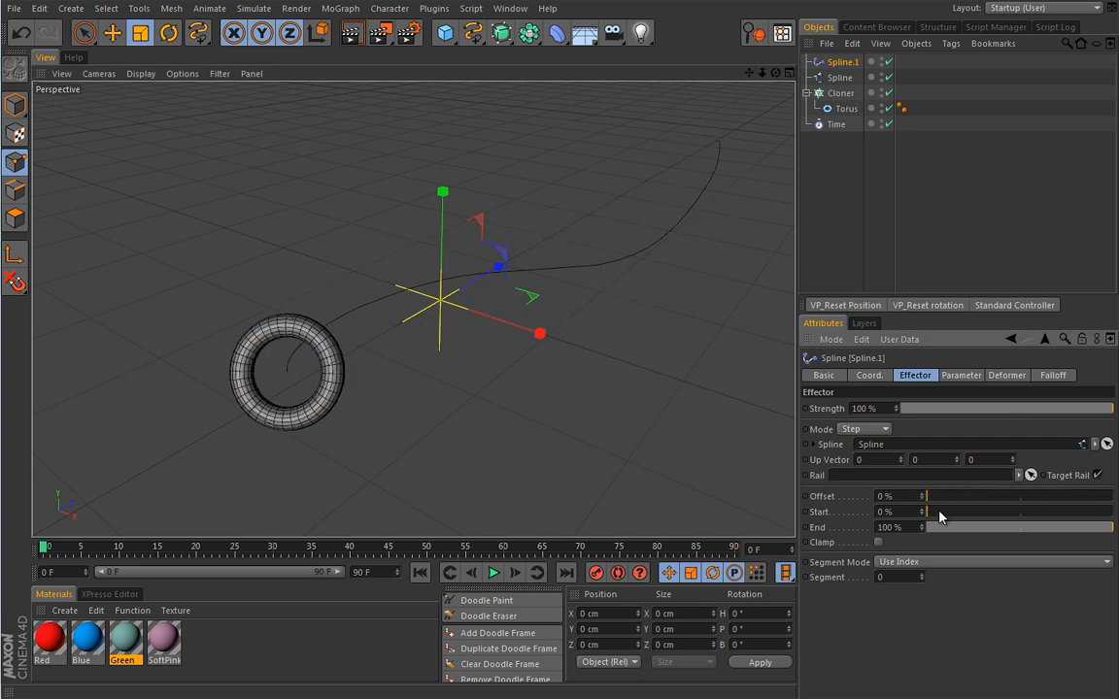
alt+drag(607, 436, 581, 437)
mouse_move(937, 513)
mouse_down()
mouse_move(1007, 512)
mouse_move(921, 513)
mouse_up()
mouse_move(1098, 528)
mouse_down()
mouse_move(1041, 530)
mouse_move(1118, 531)
mouse_up()
- Set the Cloner's Count to 10
click(840, 93)
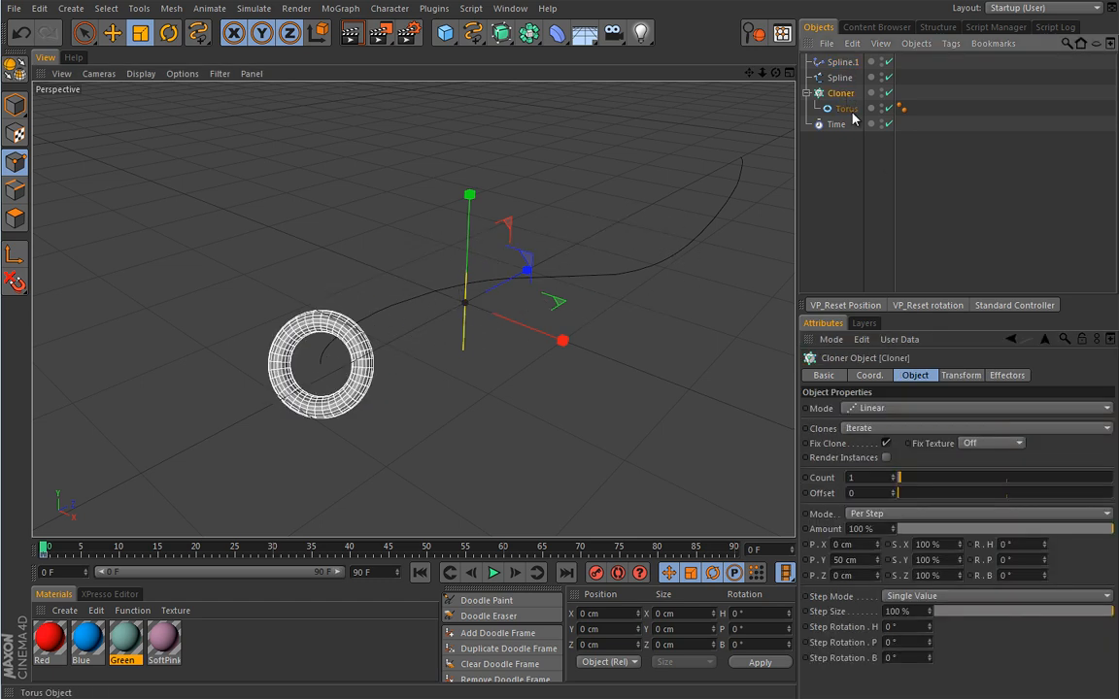
click(873, 477)
text(0)
key(Tab)
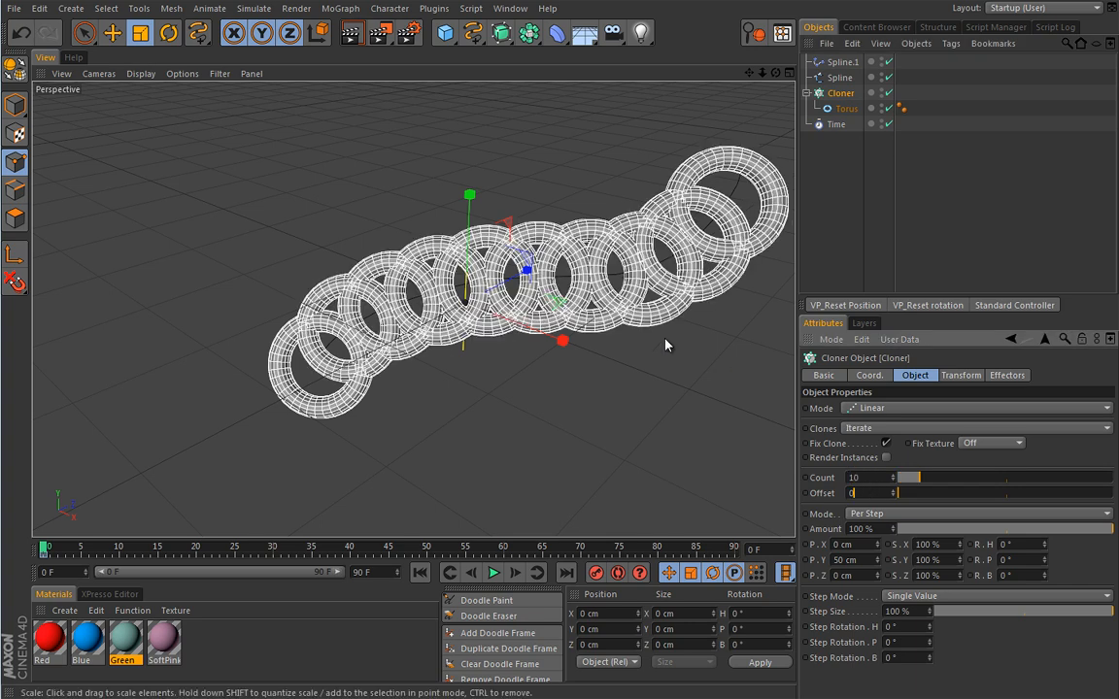
- Switch to model mode and scale the Torus down uniformly to about 36.1 cm wide and 7.22 cm high
alt+middle_drag(624, 302, 555, 325)
alt+right_drag(575, 324, 561, 327)
click(816, 108)
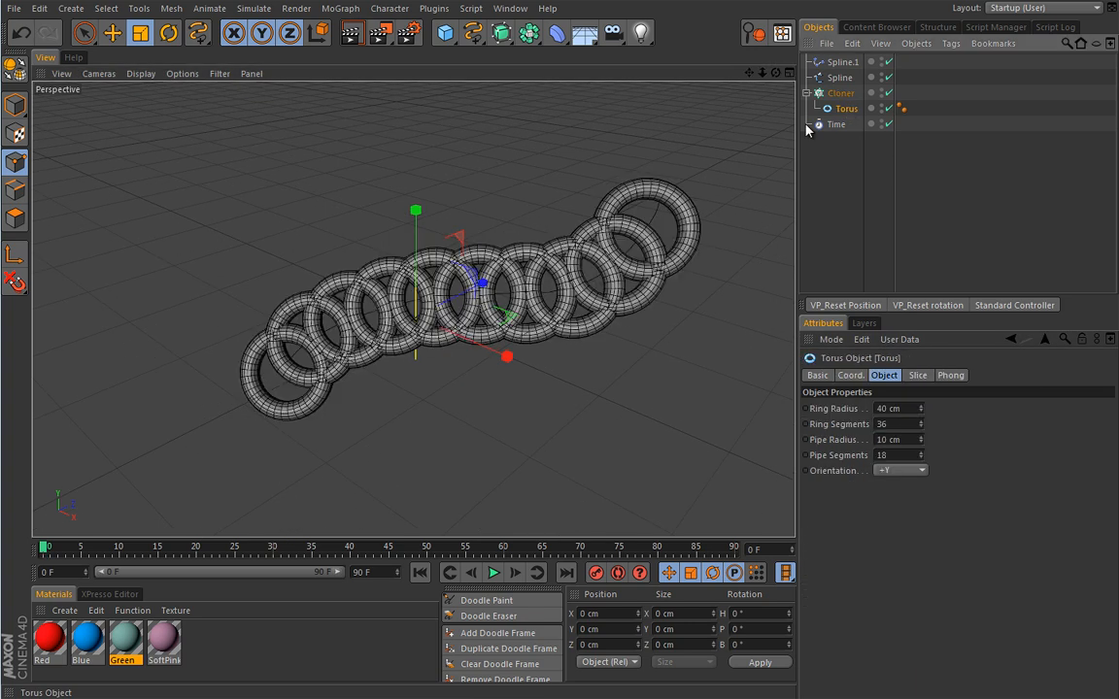
click(526, 393)
key(Return)
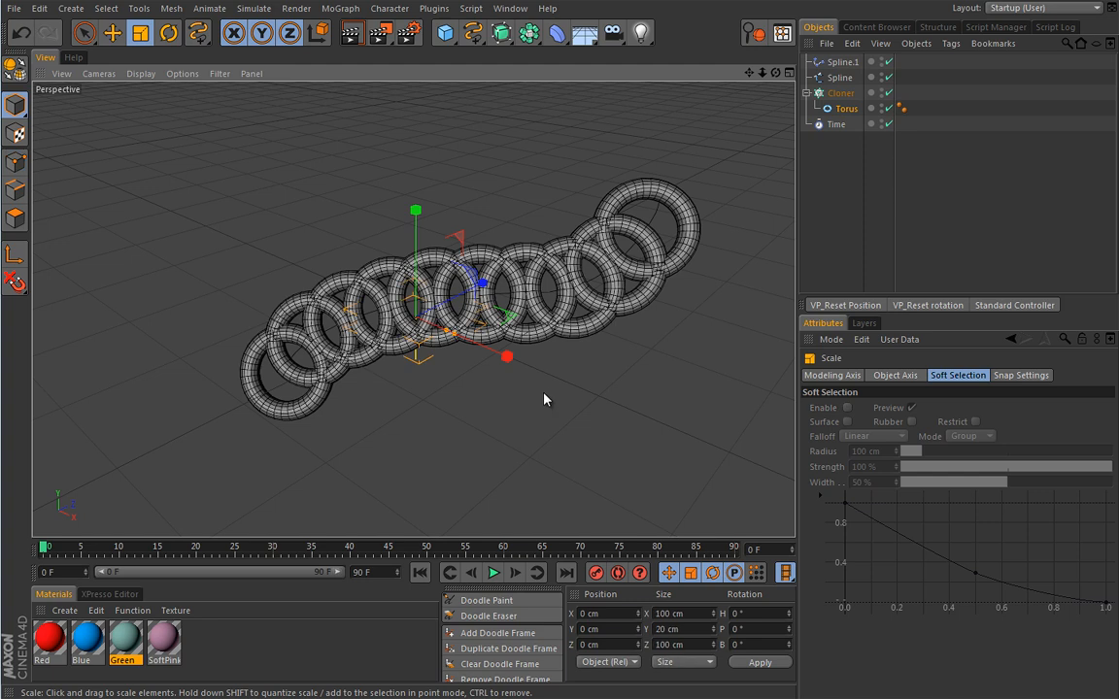
drag(542, 400, 200, 532)
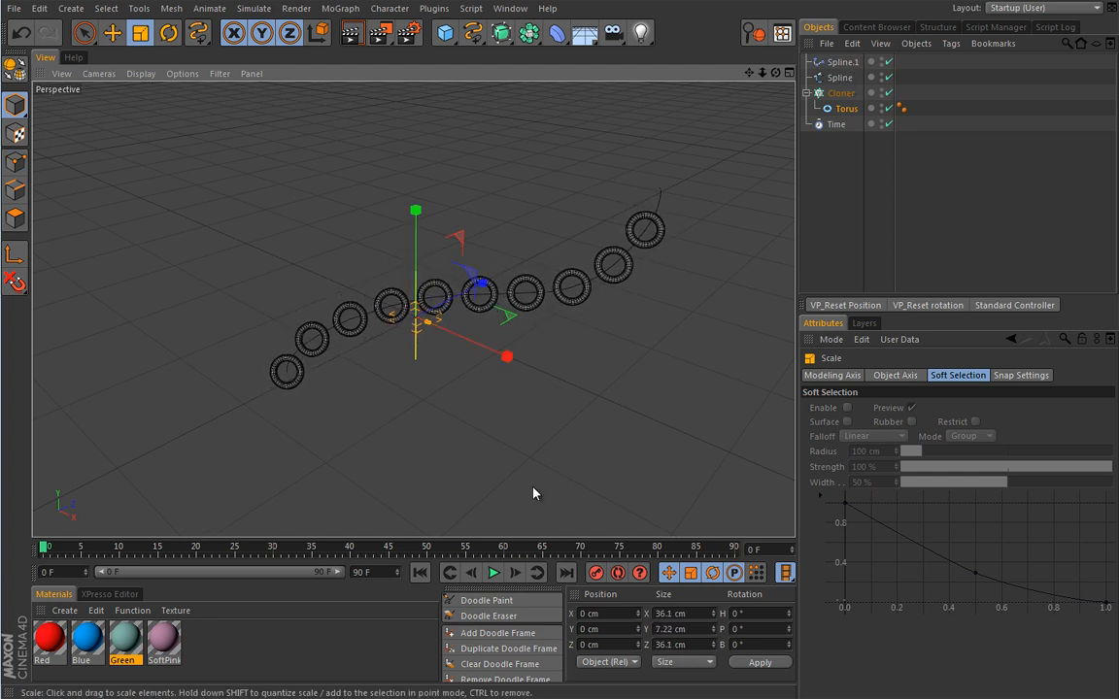
- Enable Clamp on the Spline effector and test its Offset, Start and End, returning them to 0 %, 0 % and 100 %
click(841, 61)
click(879, 543)
mouse_move(926, 497)
mouse_down()
mouse_move(1029, 507)
mouse_move(922, 505)
mouse_up()
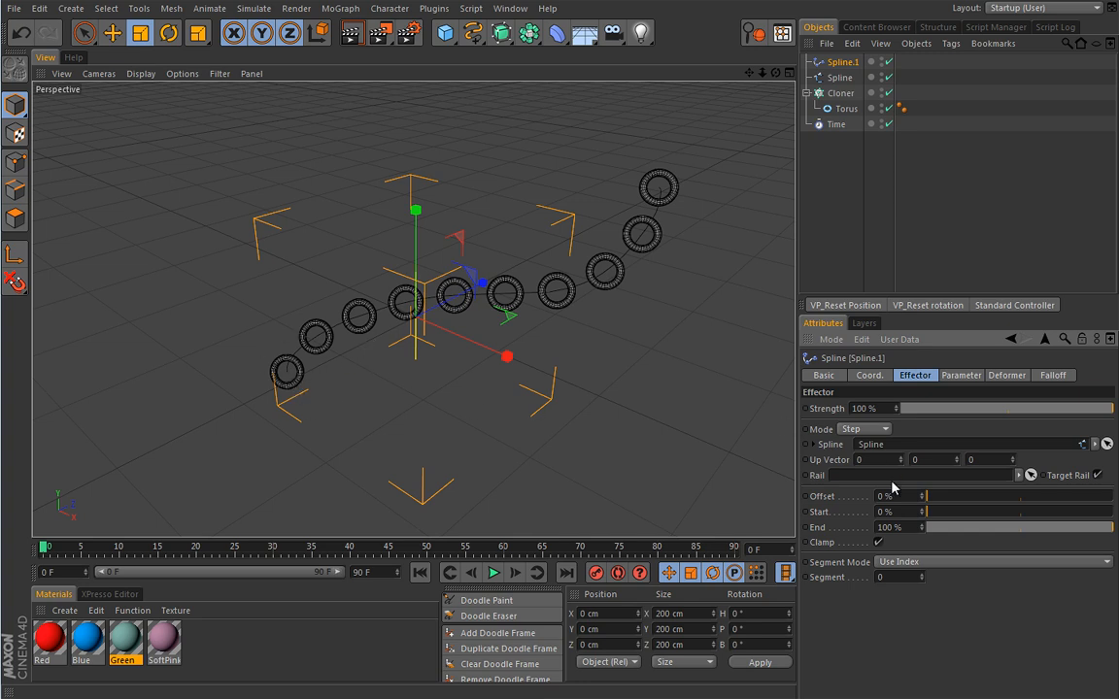
drag(934, 518, 898, 518)
mouse_move(1107, 534)
mouse_down()
mouse_move(1016, 535)
mouse_move(1114, 535)
mouse_up()
- Disable Position and enable Rotation on the Time effector, and play the animation
click(1058, 376)
click(1007, 376)
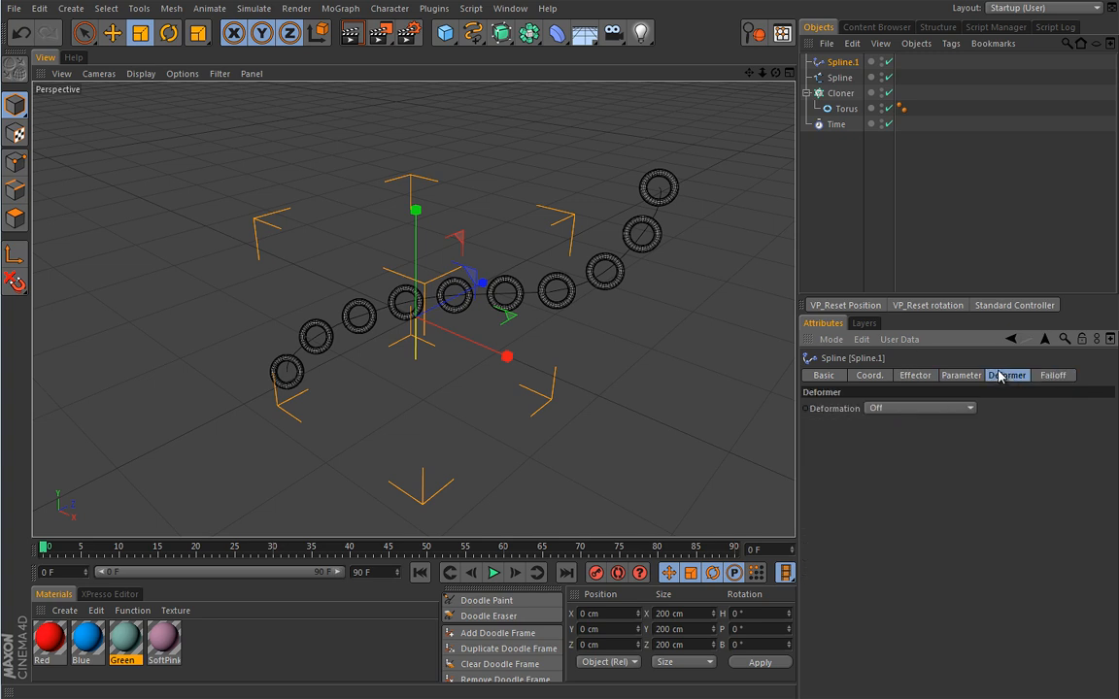
click(963, 376)
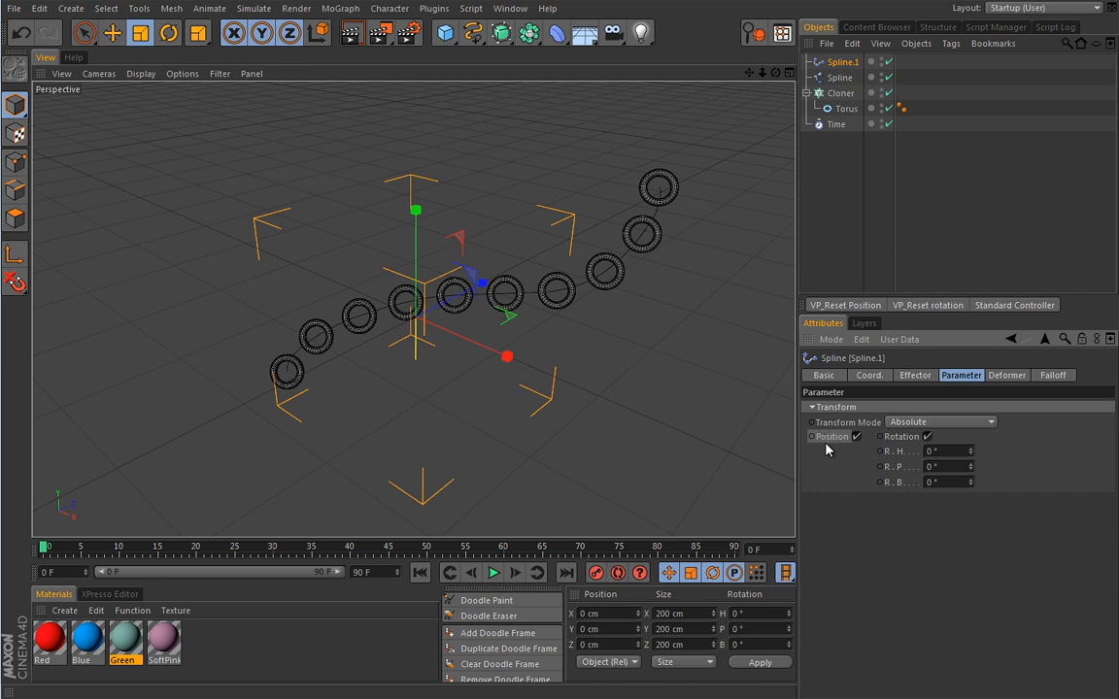
click(836, 125)
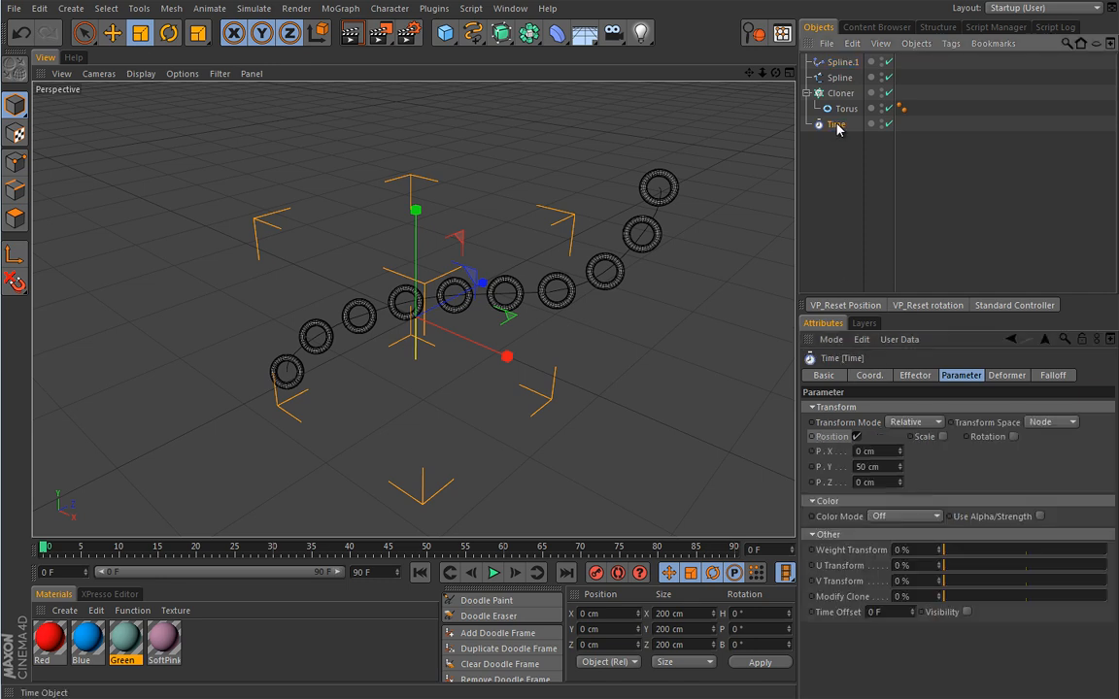
click(857, 437)
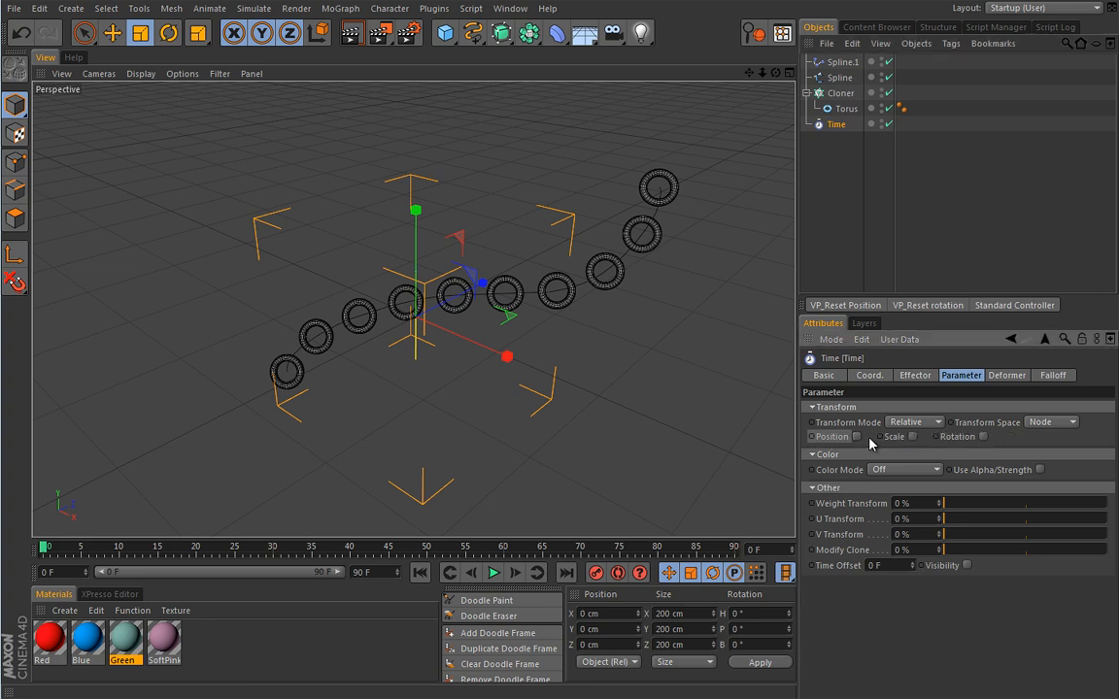
click(983, 438)
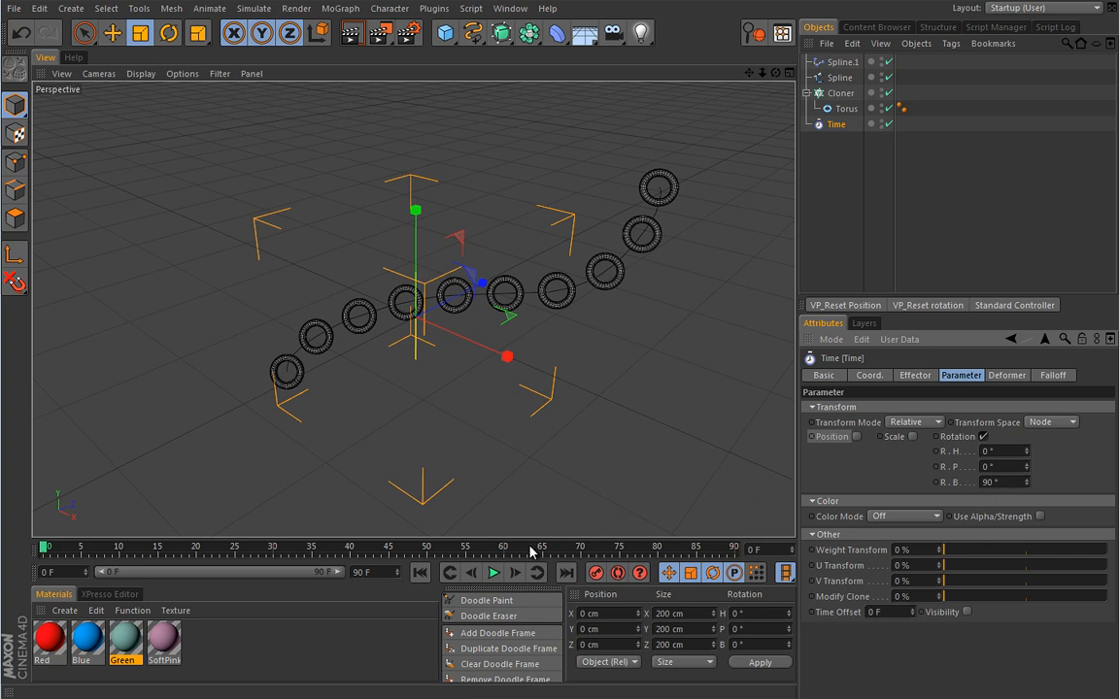
click(493, 575)
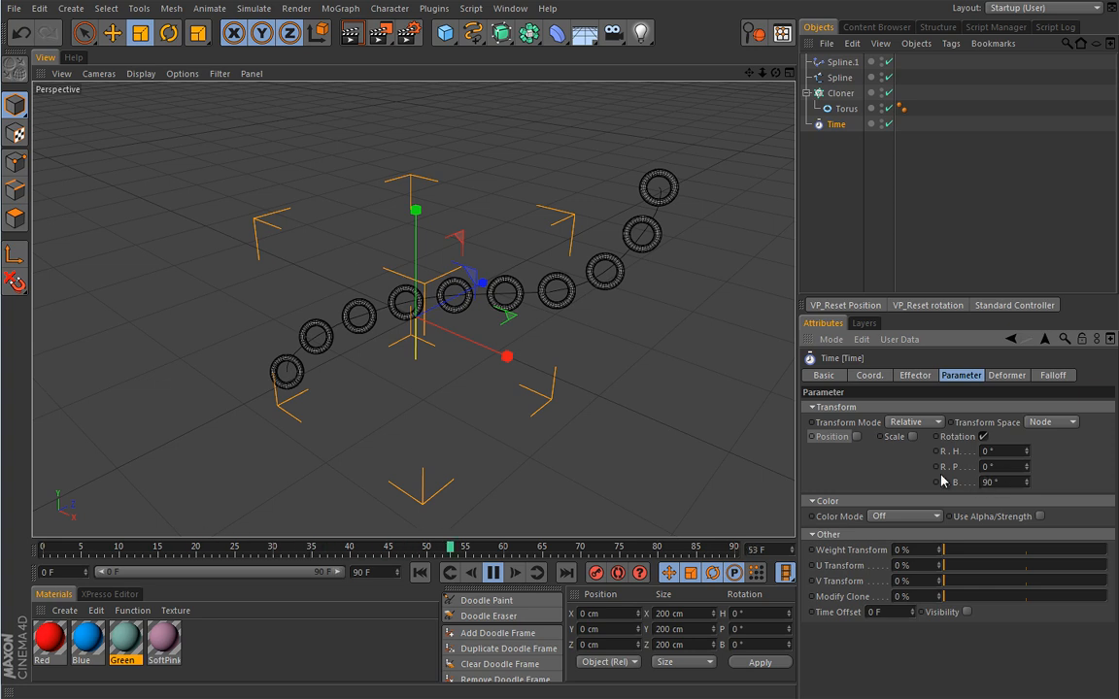
- Examine the Cloner's effector order and the Spline effector's transform parameters, stop playback and return to frame 0
click(840, 92)
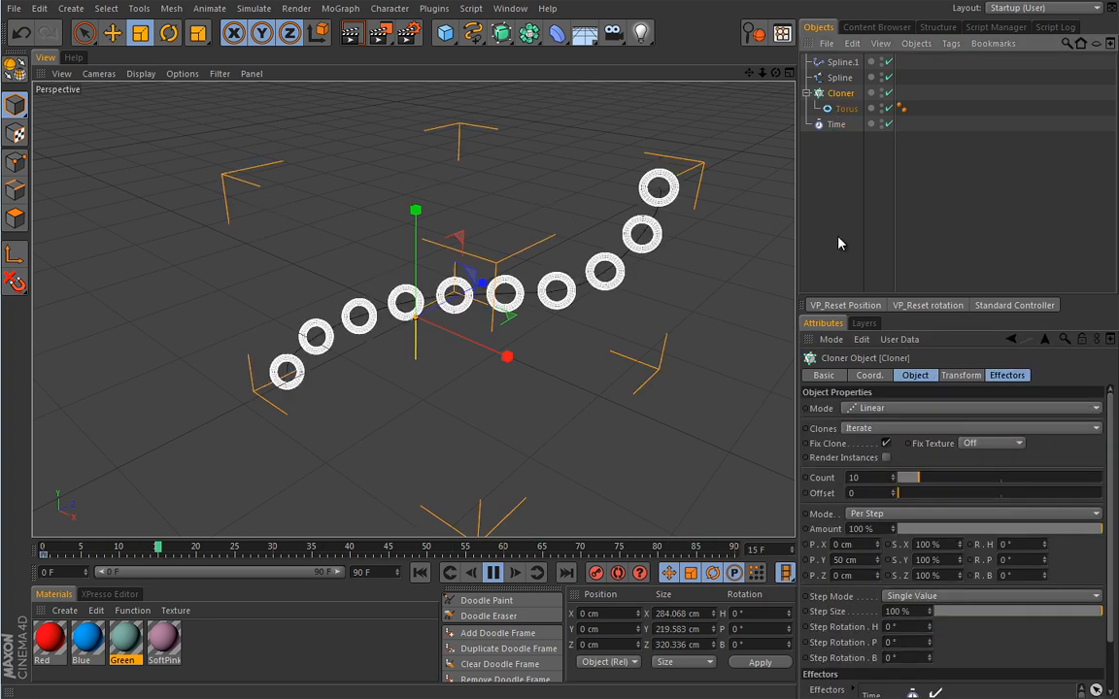
click(996, 376)
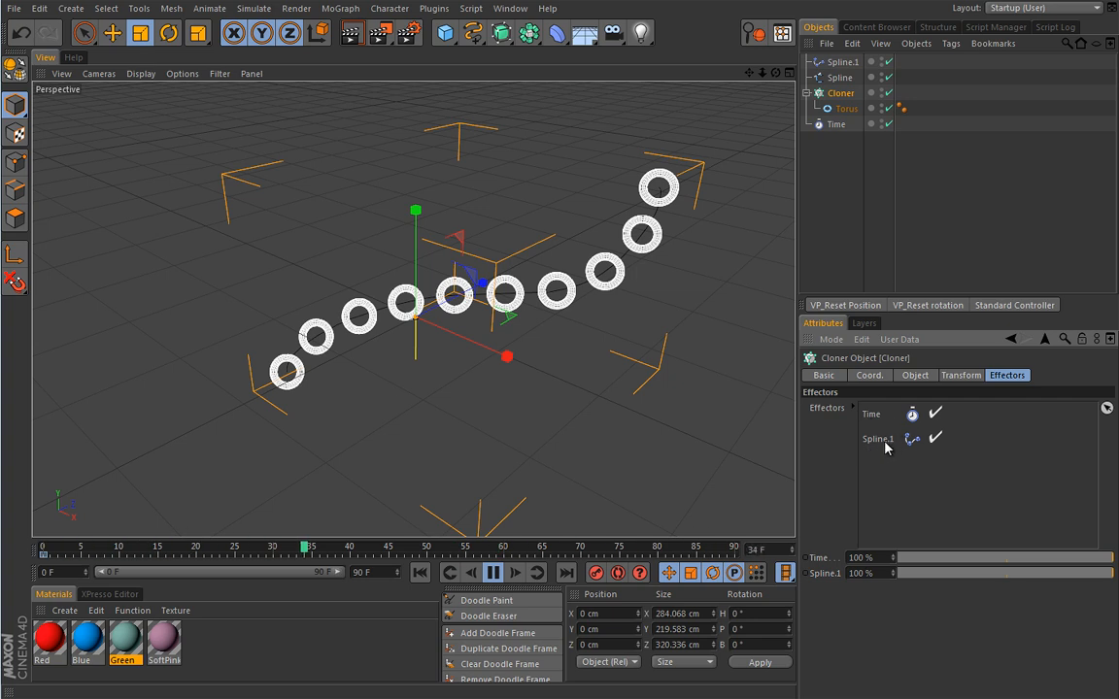
click(842, 61)
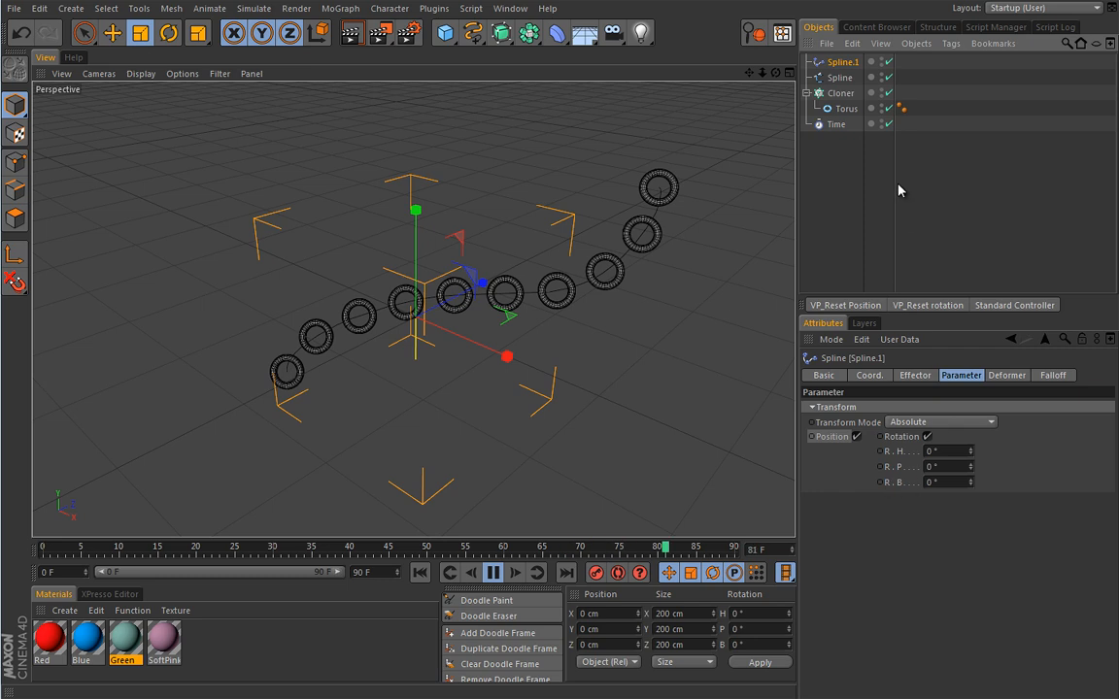
click(842, 93)
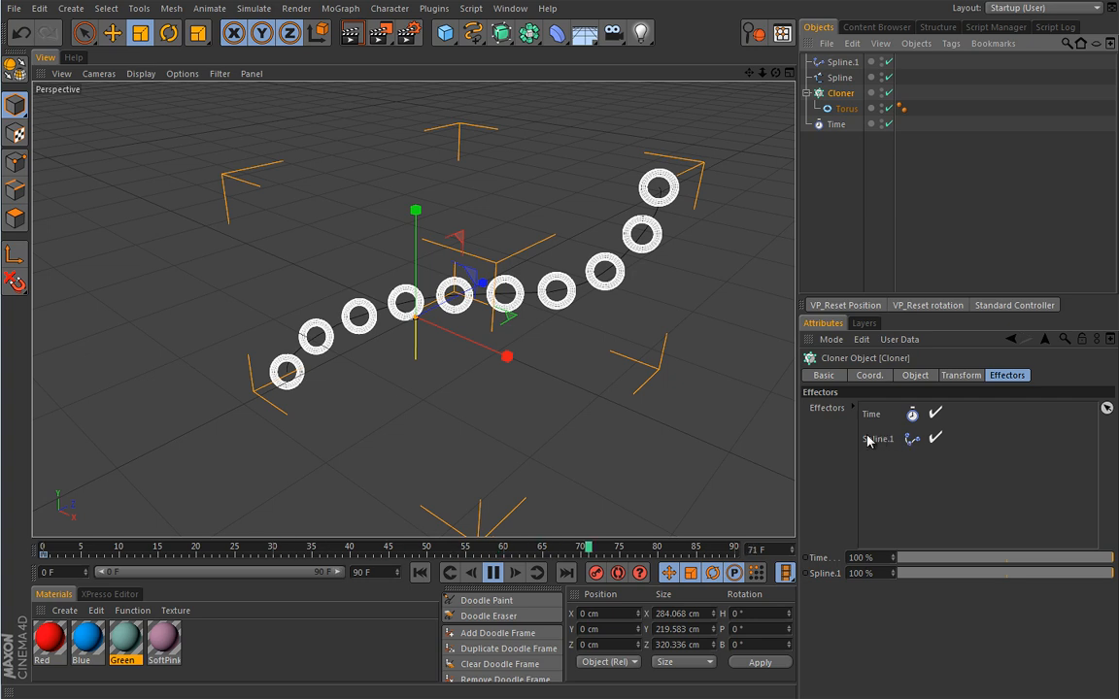
click(493, 573)
click(420, 573)
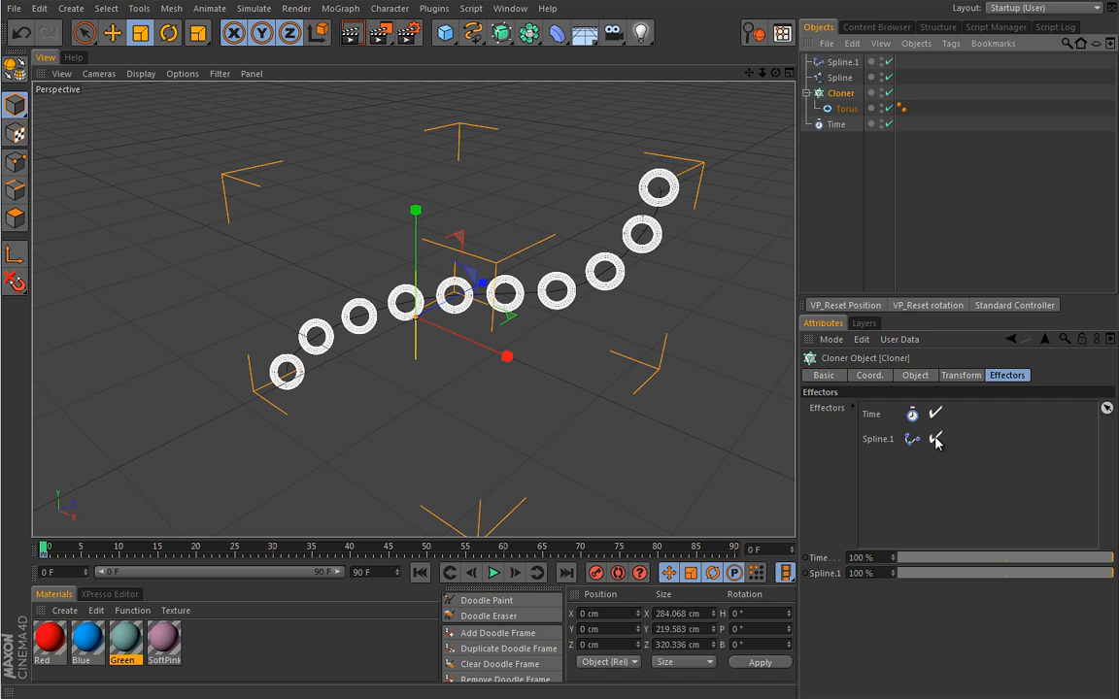
- Move the Time effector below the Spline effector in the Cloner's effector list during playback, and restart the animation
click(493, 573)
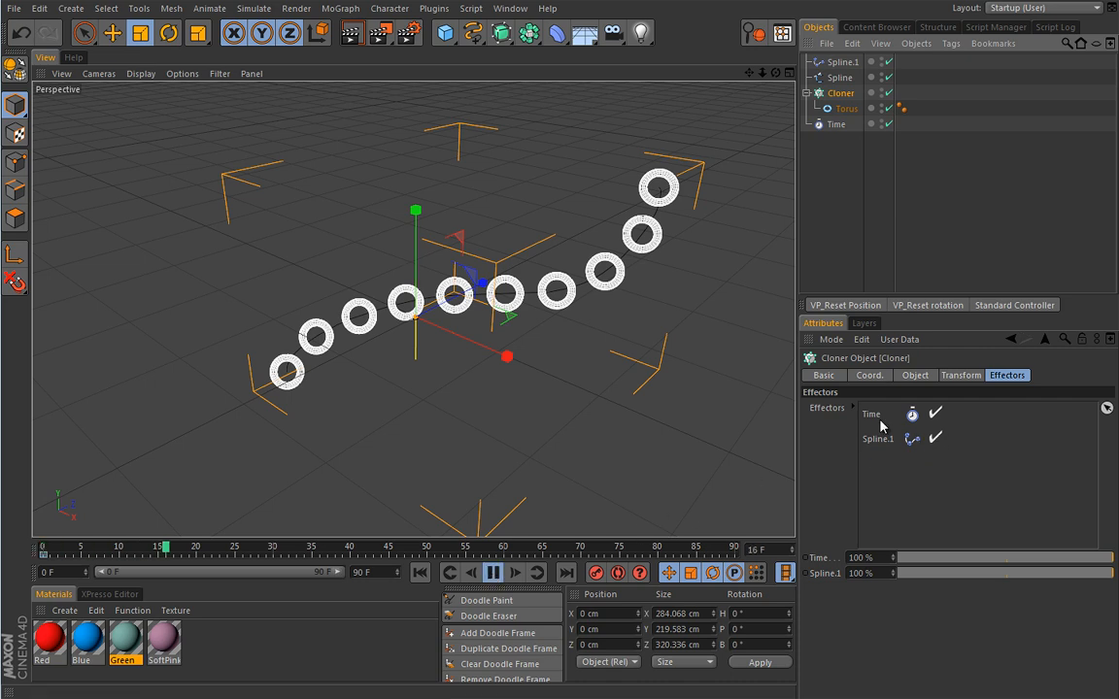
drag(873, 420, 899, 474)
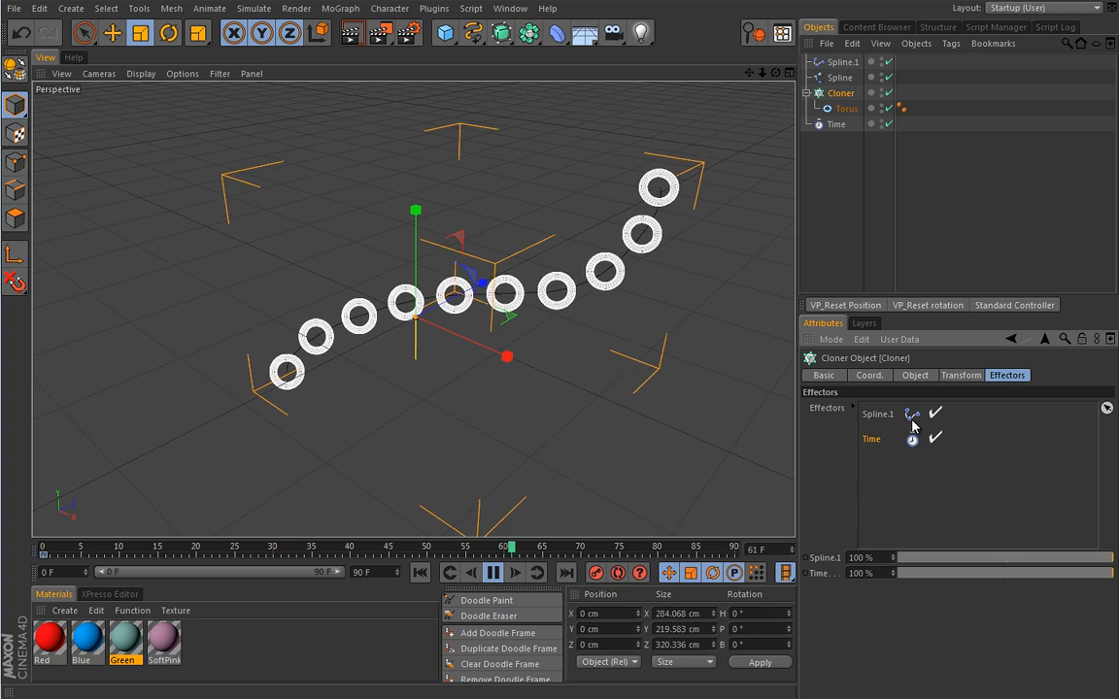
click(493, 573)
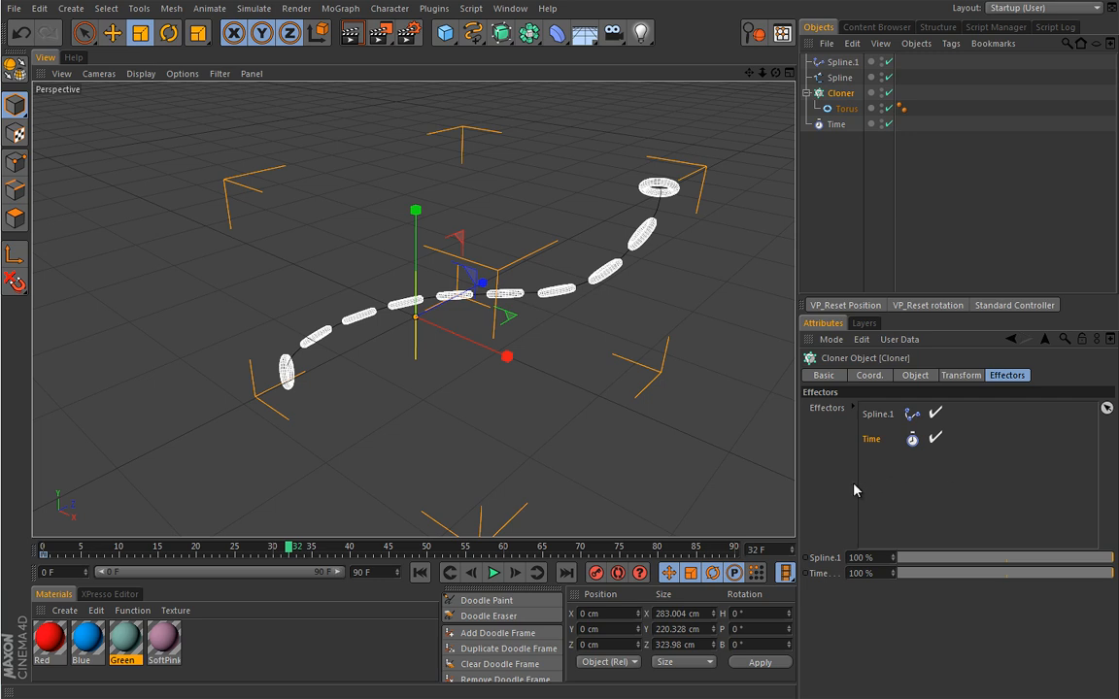
click(494, 573)
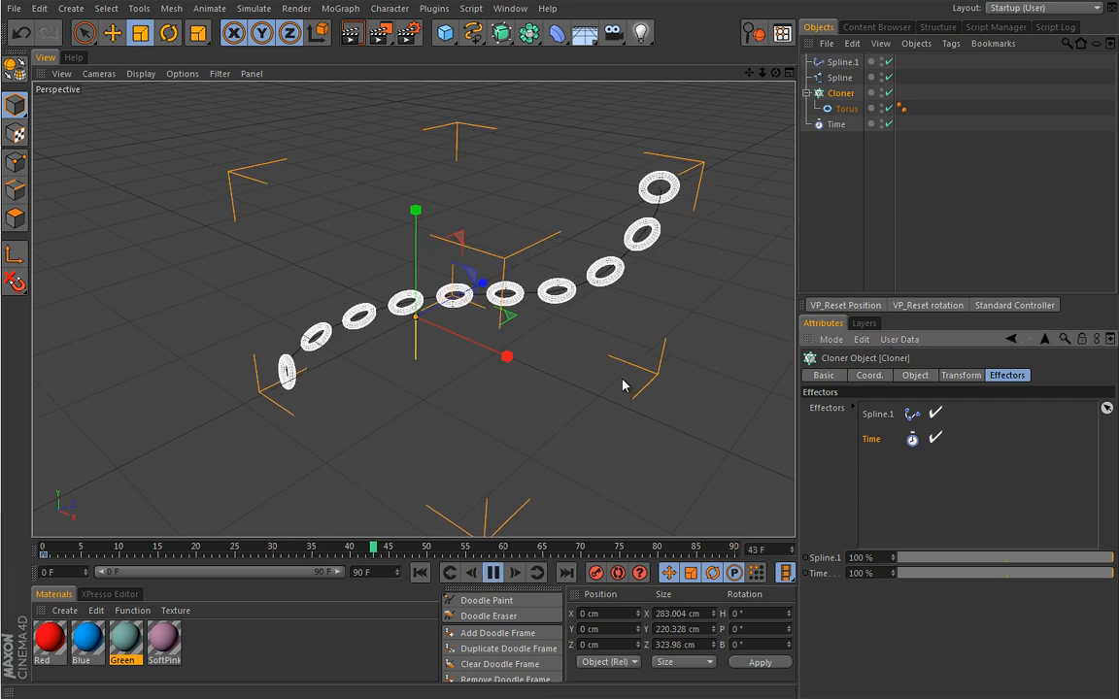
- Test the Spline effector's Offset while the animation plays, returning it to 0 %
click(842, 61)
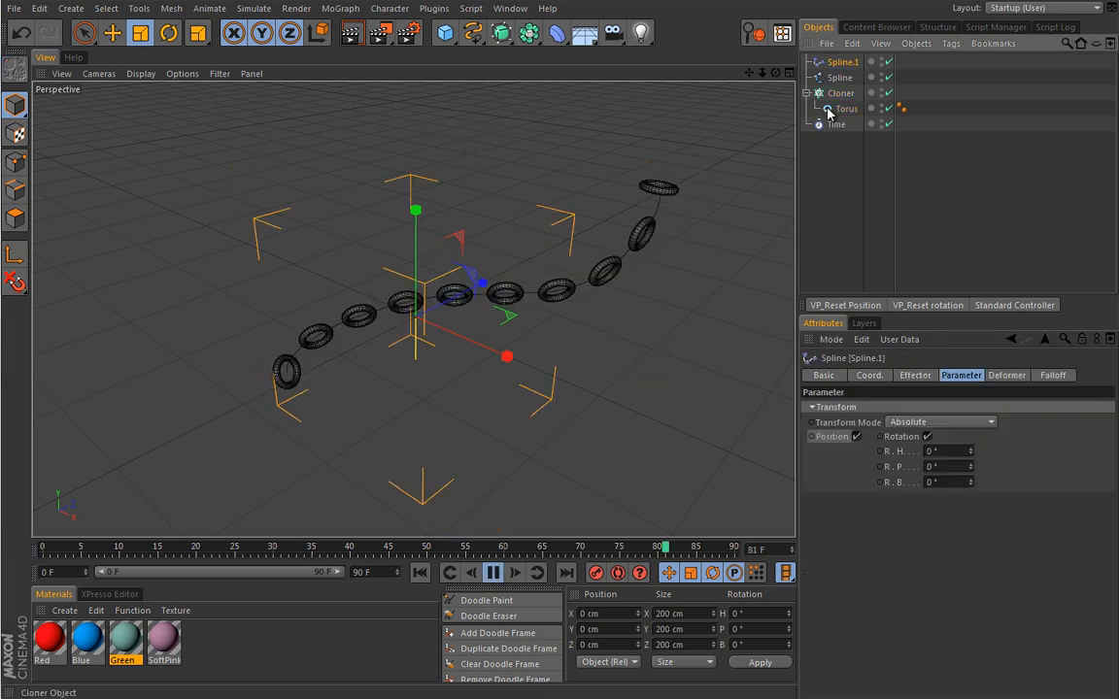
click(921, 375)
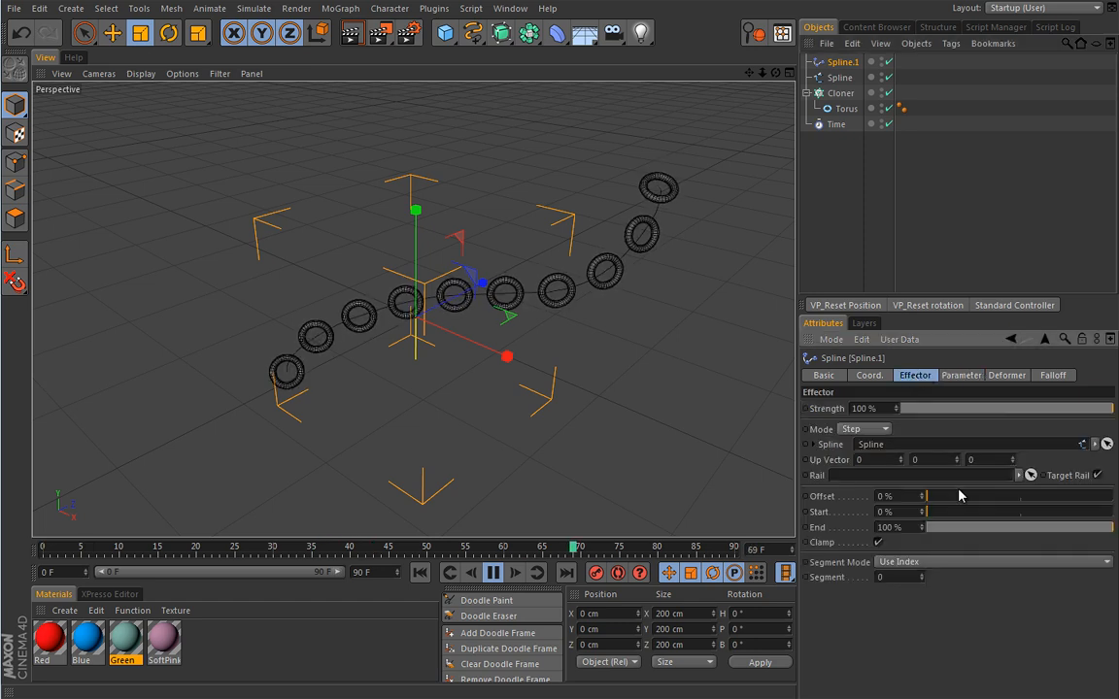
drag(937, 497, 857, 525)
- Try enabling Position on the Time effector during playback, and switch it off again
click(833, 126)
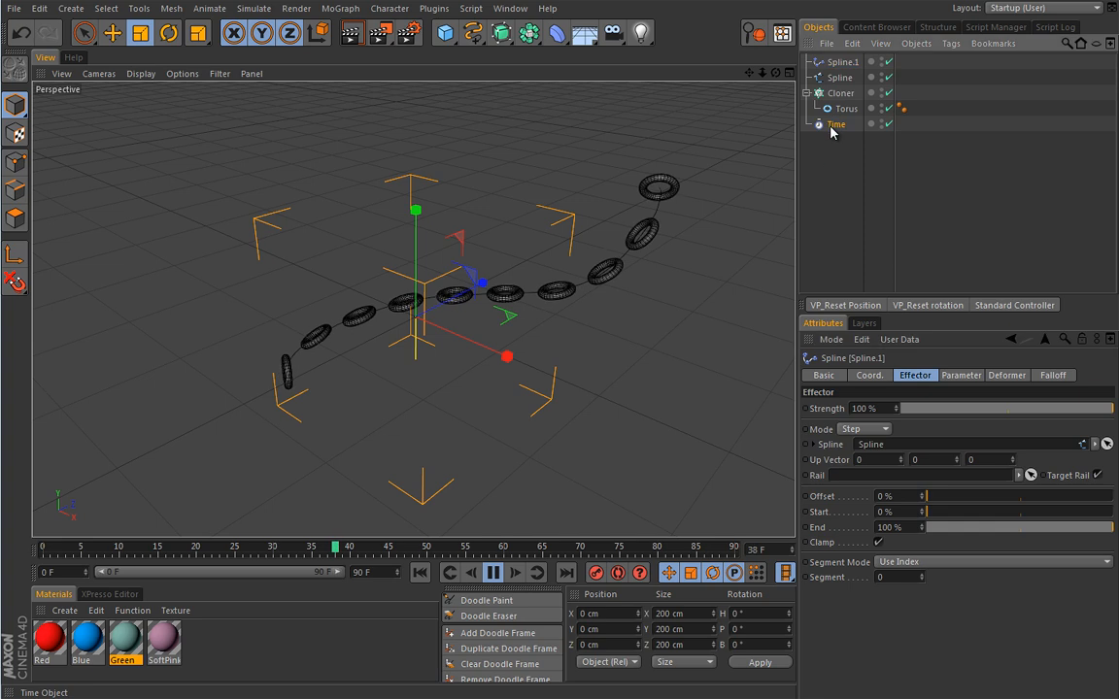
click(960, 376)
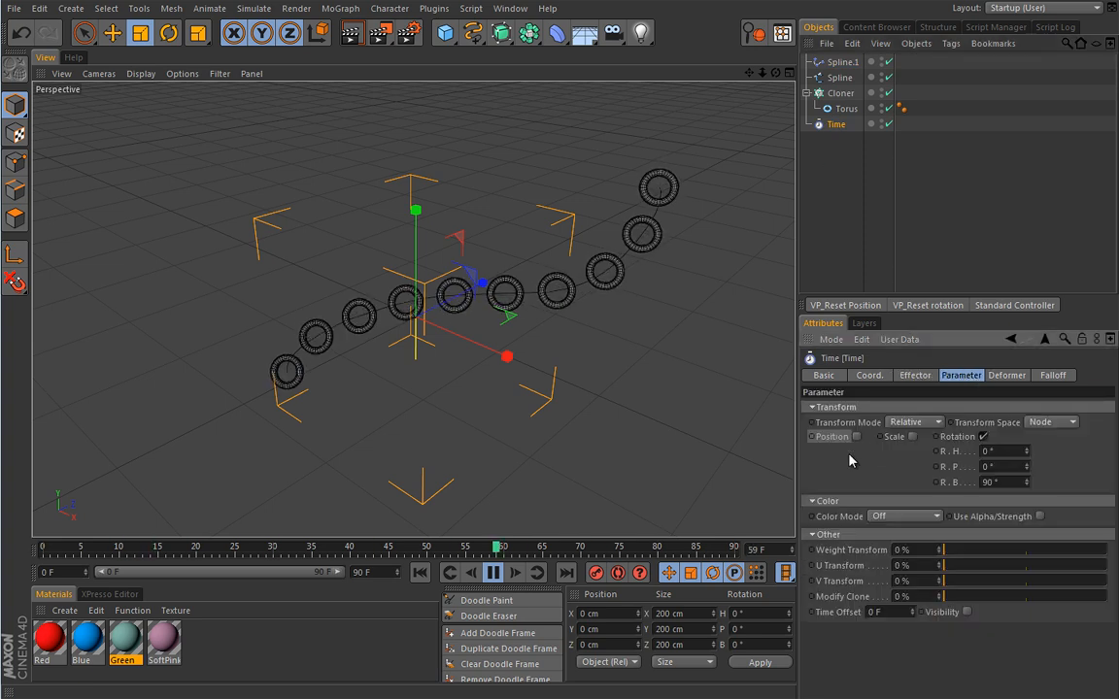
click(856, 436)
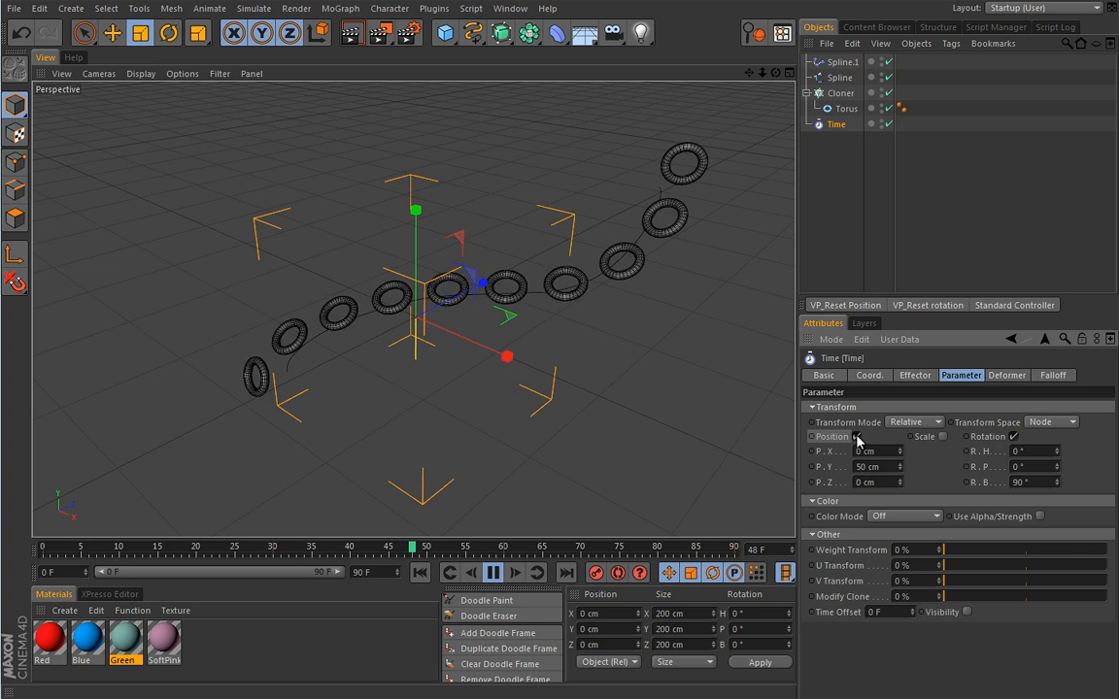
click(855, 436)
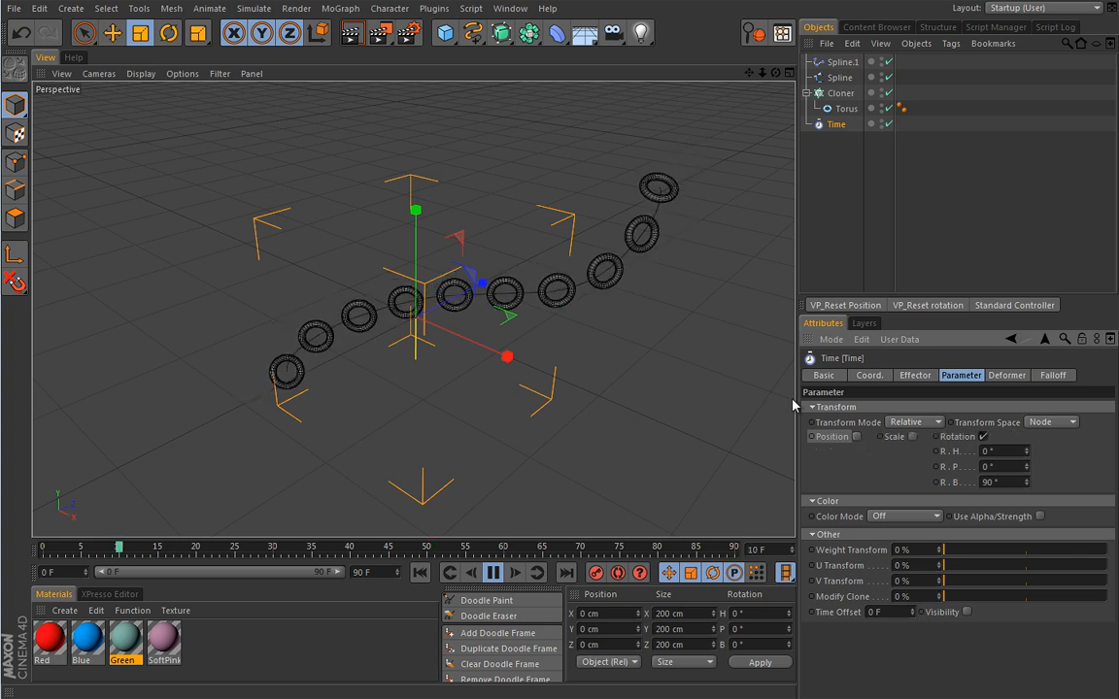
- Stop the animation playback, return to frame 0 and check the available deformers without adding one
click(492, 571)
click(425, 573)
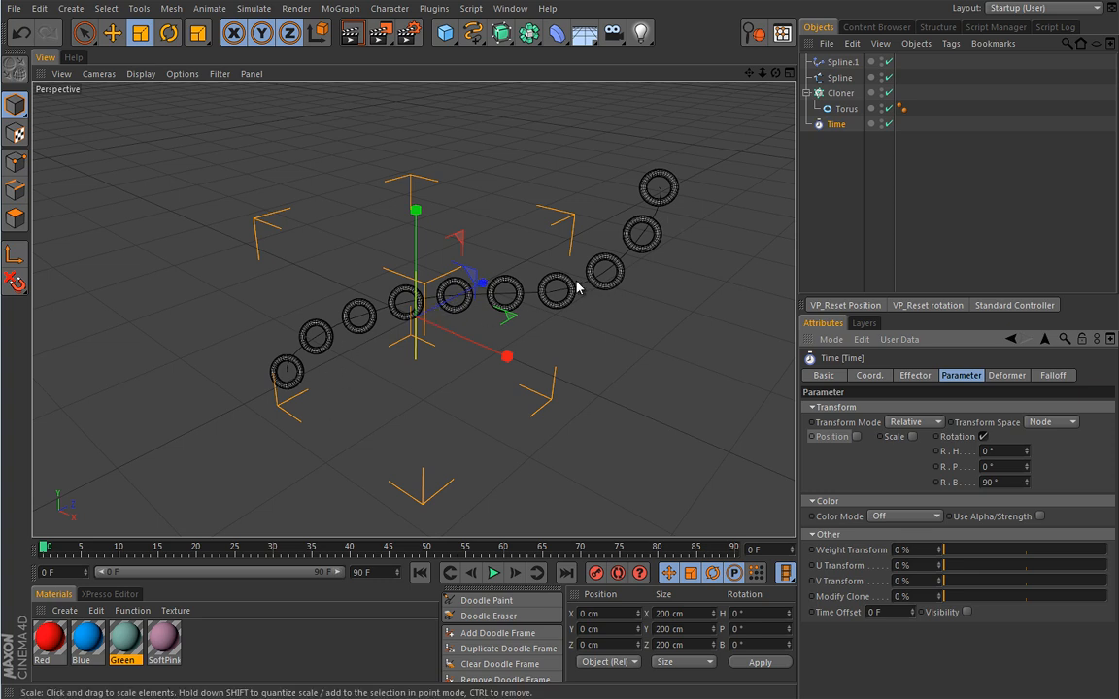
click(557, 33)
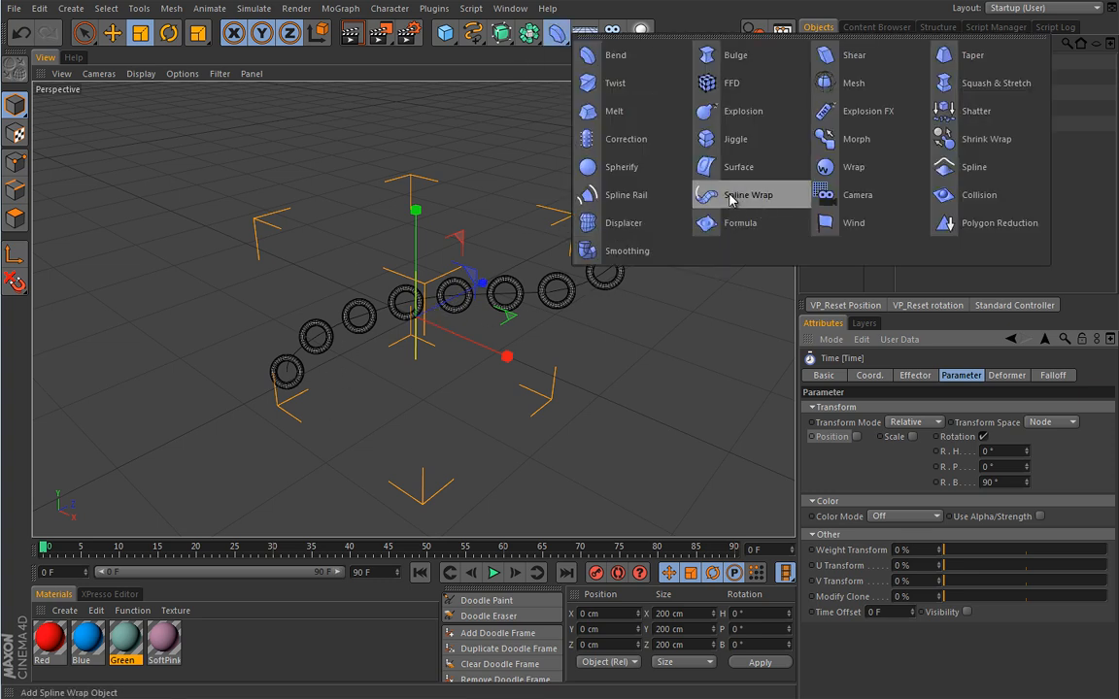
click(448, 162)
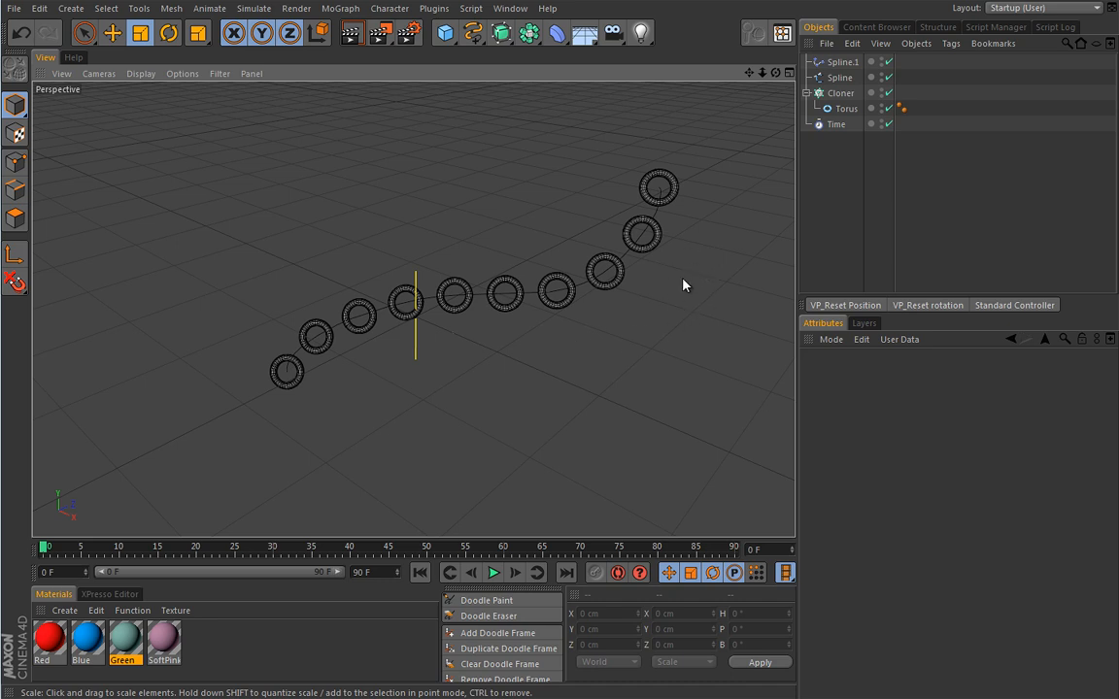
- Delete the Time effector, the Spline effector and the drawn spline, keeping only the Cloner with its Torus
click(835, 124)
key(Delete)
click(842, 63)
key(Delete)
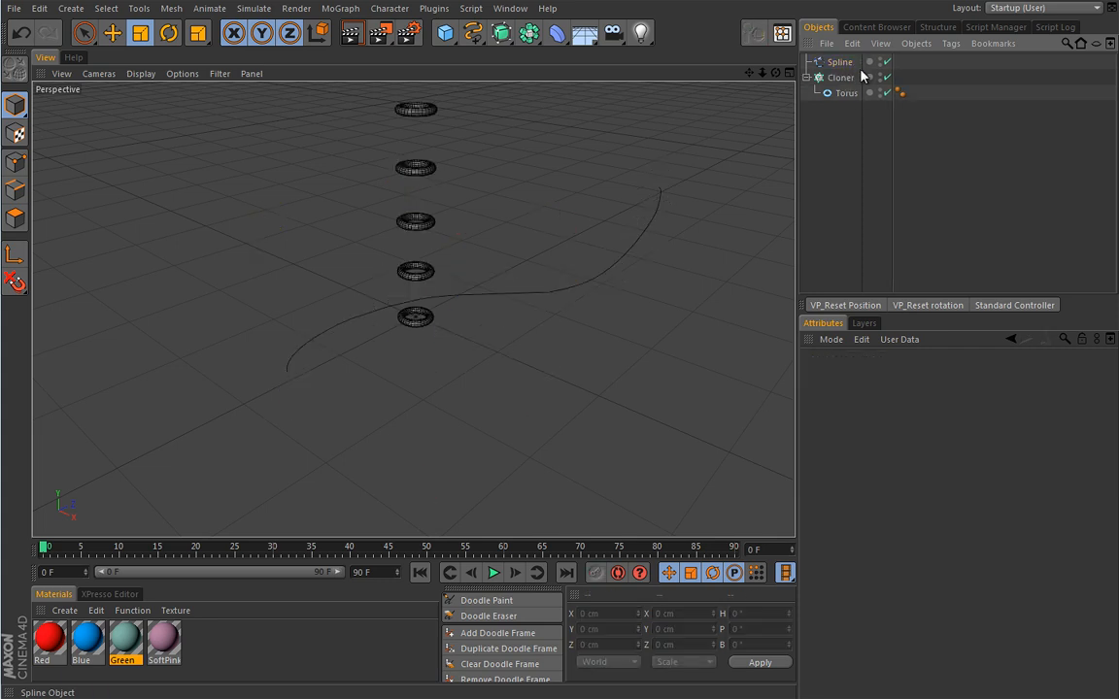
click(839, 62)
key(Delete)
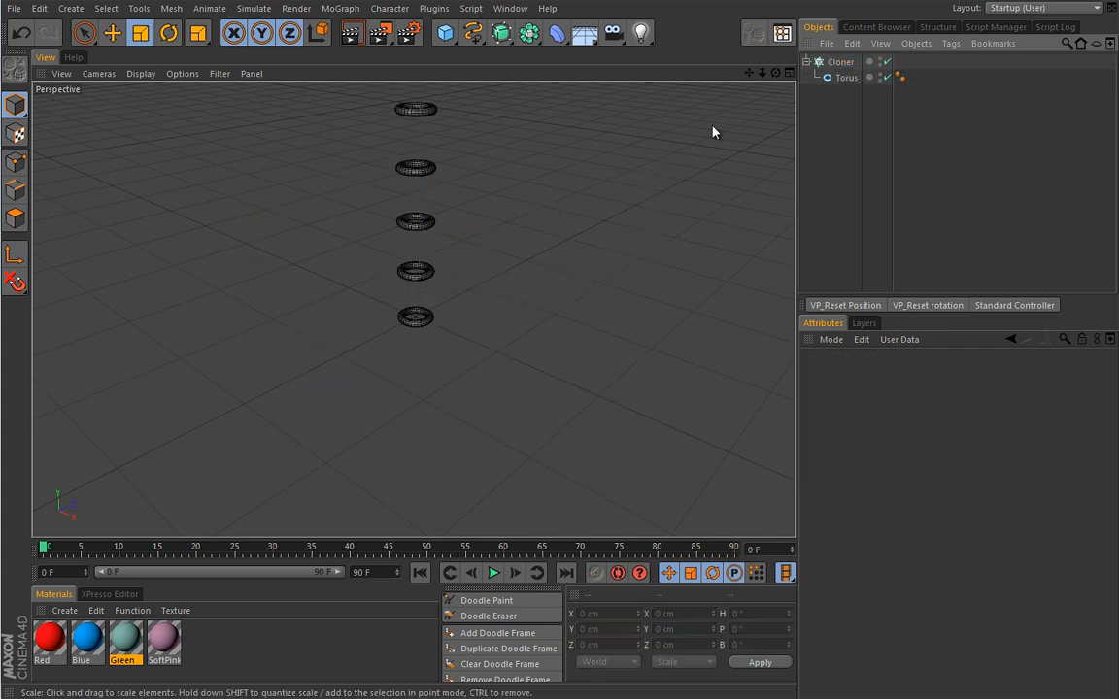
- Apply the Blue material to the Cloner
alt+middle_drag(472, 187, 482, 332)
alt+right_drag(482, 332, 427, 314)
alt+middle_drag(428, 314, 399, 337)
alt+right_drag(400, 337, 424, 320)
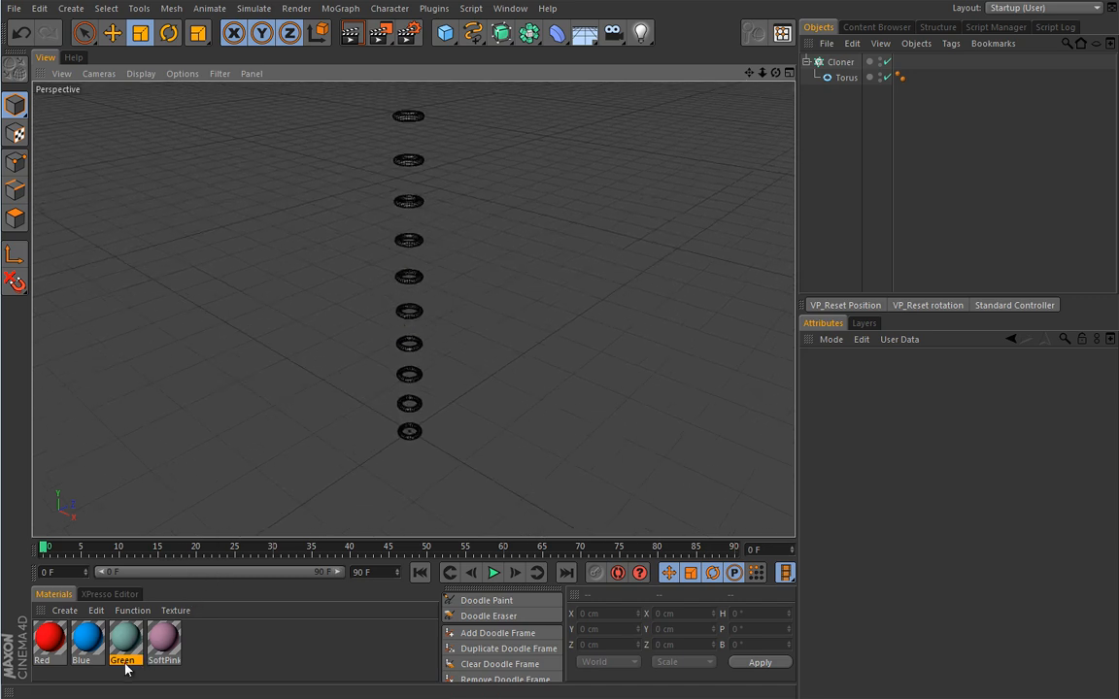
drag(89, 648, 855, 63)
alt+middle_drag(437, 284, 415, 332)
alt+right_drag(445, 295, 457, 296)
alt+middle_drag(416, 309, 477, 260)
mouse_move(477, 264)
alt+right_down()
mouse_move(491, 263)
mouse_move(470, 269)
alt+right_up()
alt+drag(470, 269, 468, 265)
- Set the Cloner's vertical spacing (P.Y) to 20 cm per step
click(842, 63)
click(915, 375)
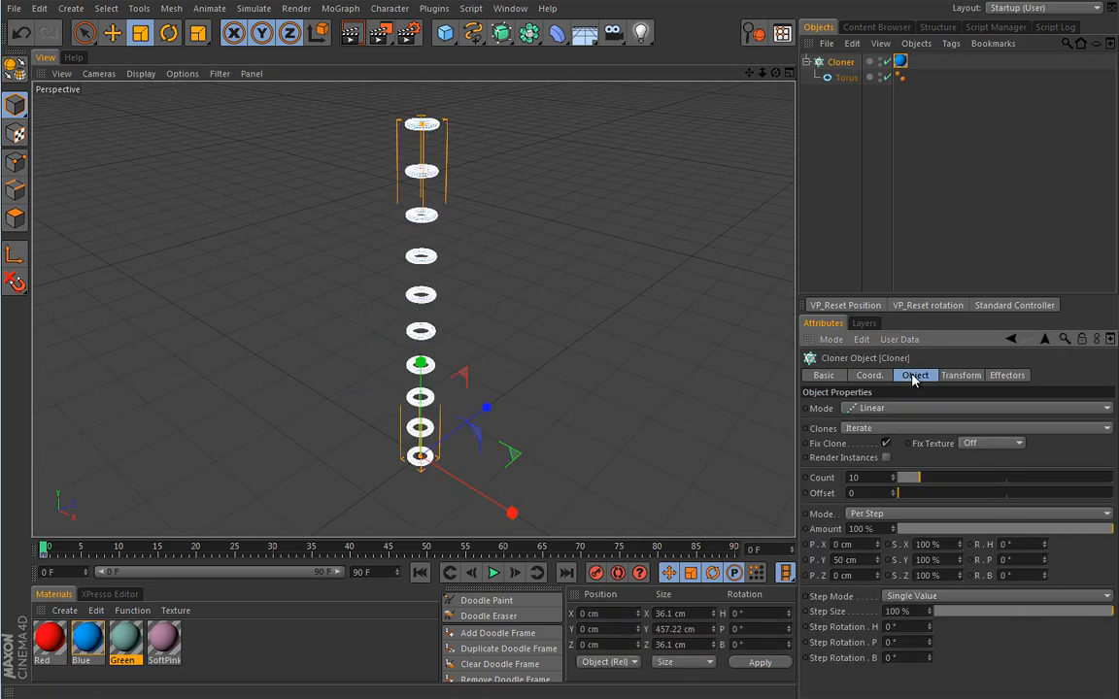
drag(876, 559, 848, 560)
click(848, 560)
text(2)
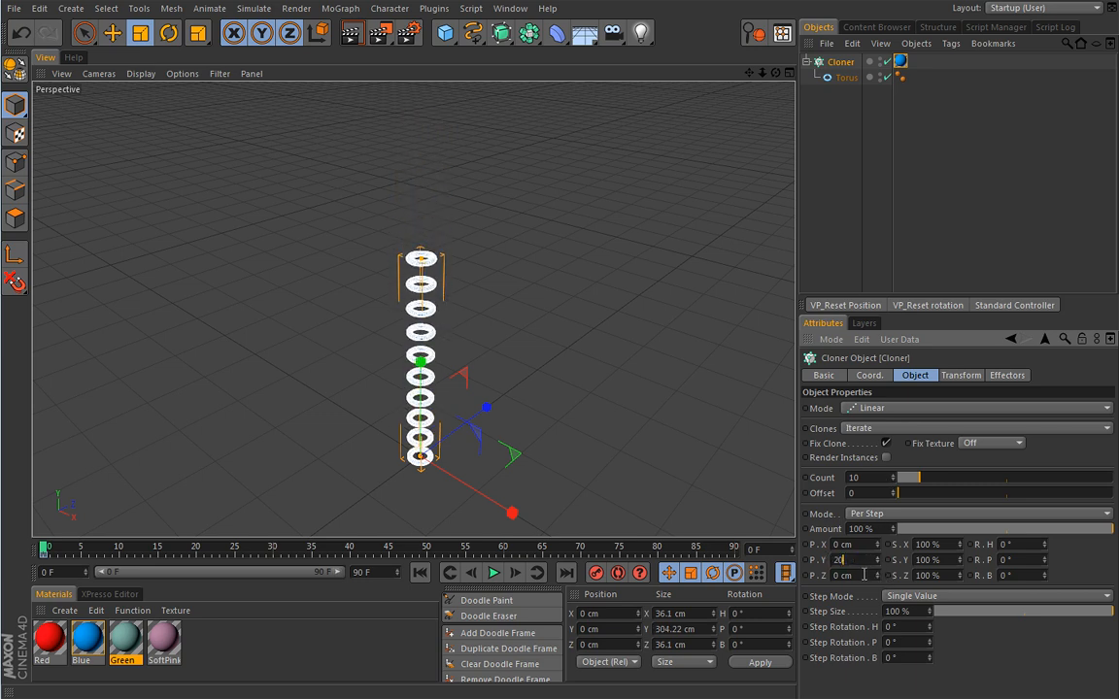
text(0)
key(Return)
scroll(436, 385, up, 5)
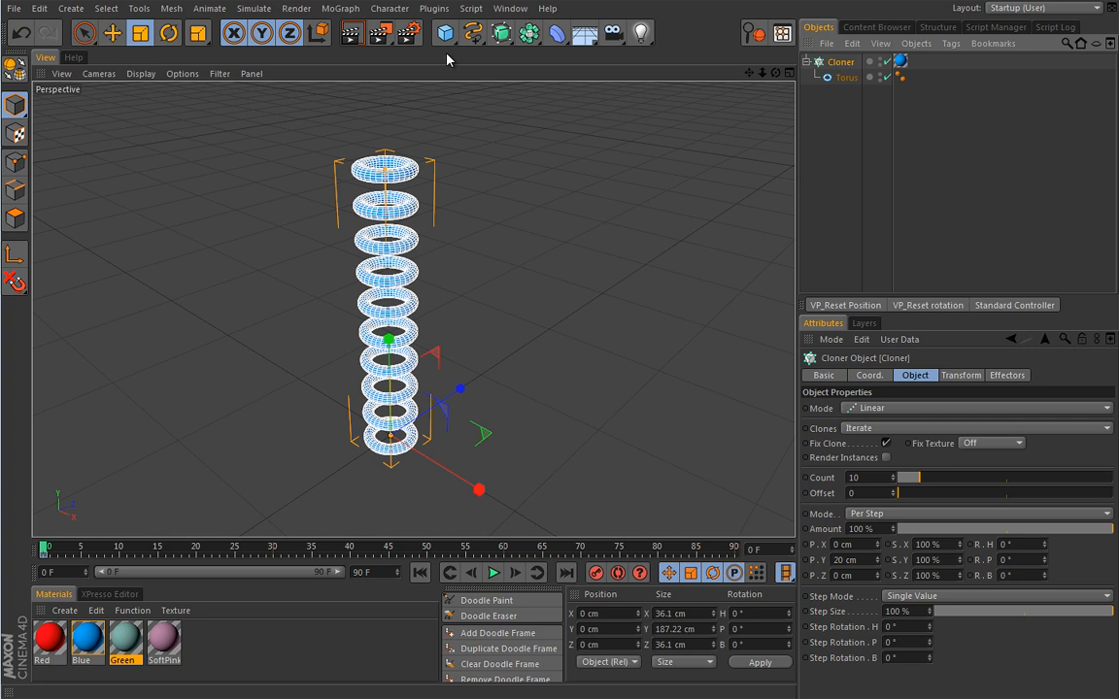
- Add a Target effector to the selected Cloner
click(339, 9)
mouse_move(352, 31)
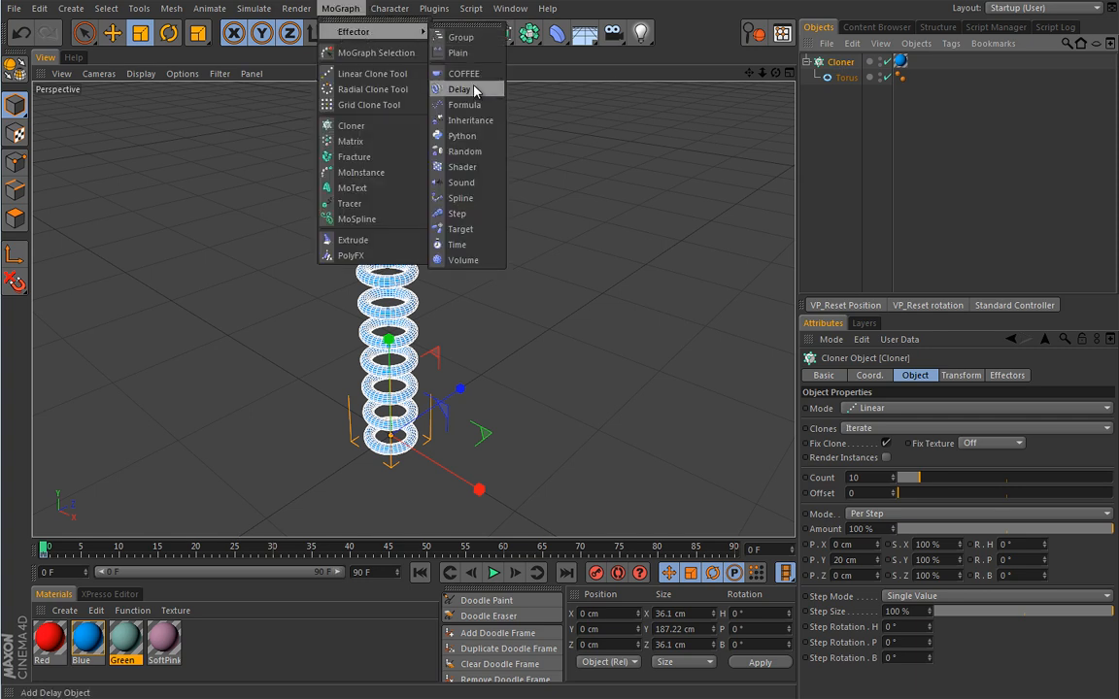
click(457, 230)
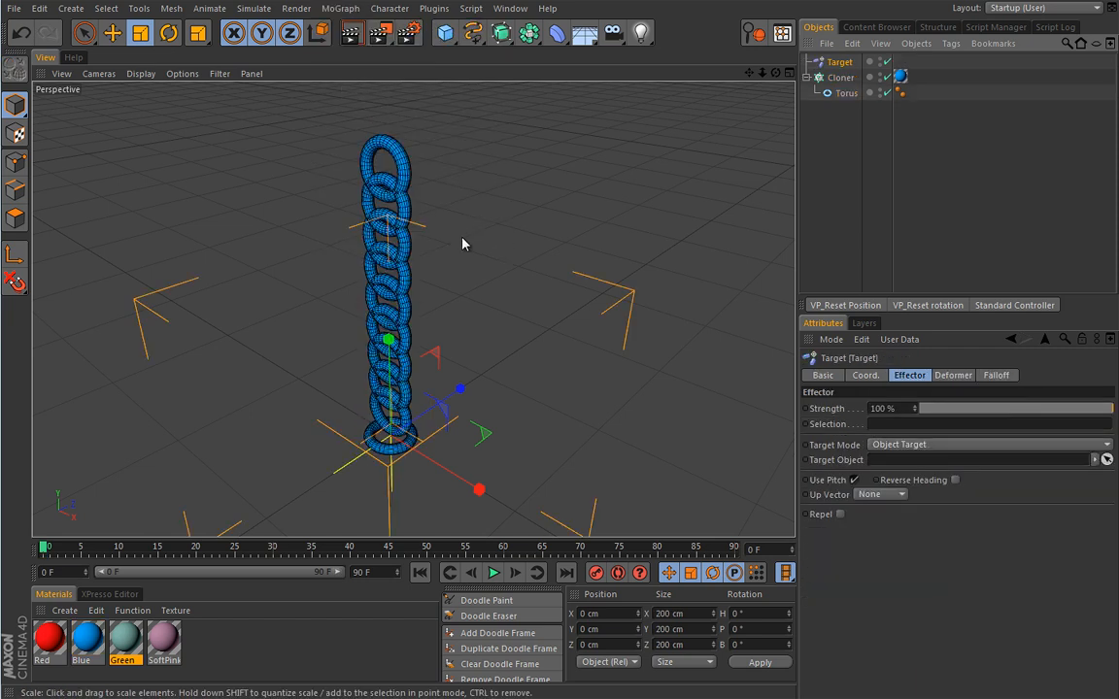
- Move the Target effector away from the torus column to about X 26, Y 19, Z 96 cm
key(e)
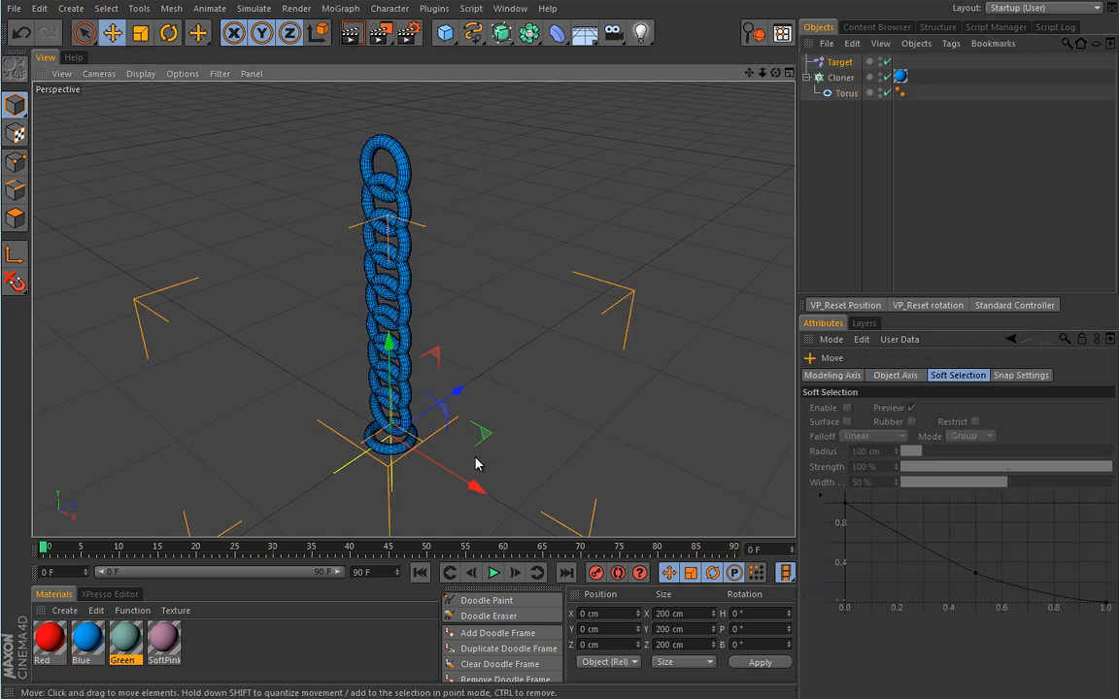
click(842, 62)
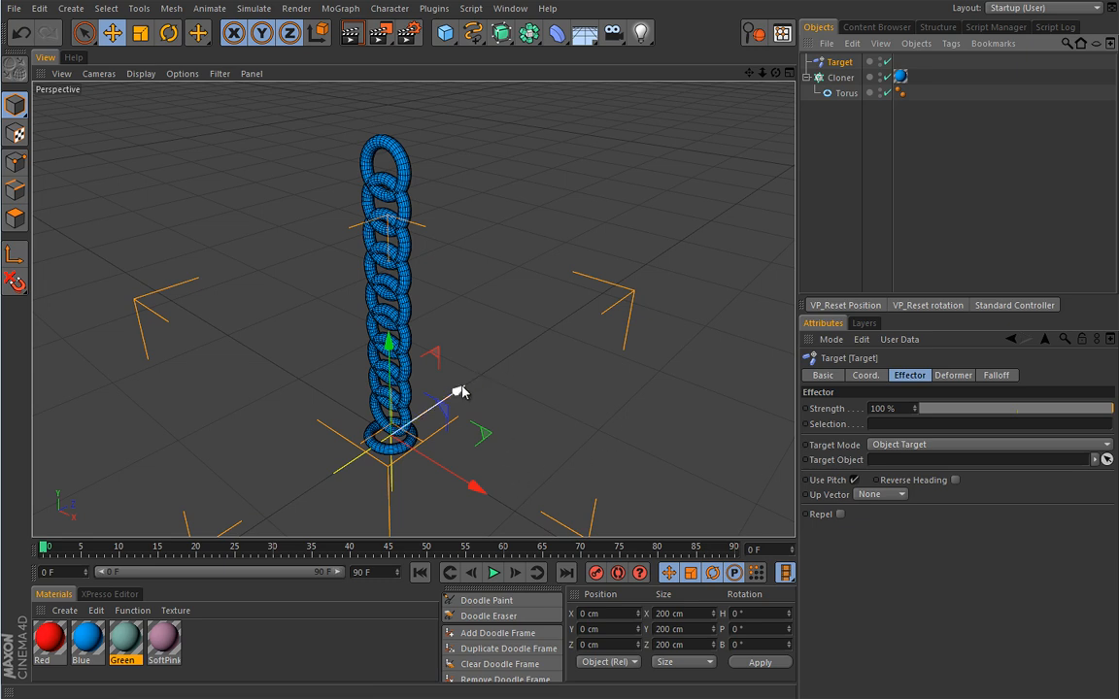
drag(466, 391, 481, 277)
mouse_move(574, 405)
mouse_down()
mouse_move(589, 399)
mouse_move(569, 395)
mouse_move(594, 406)
mouse_up()
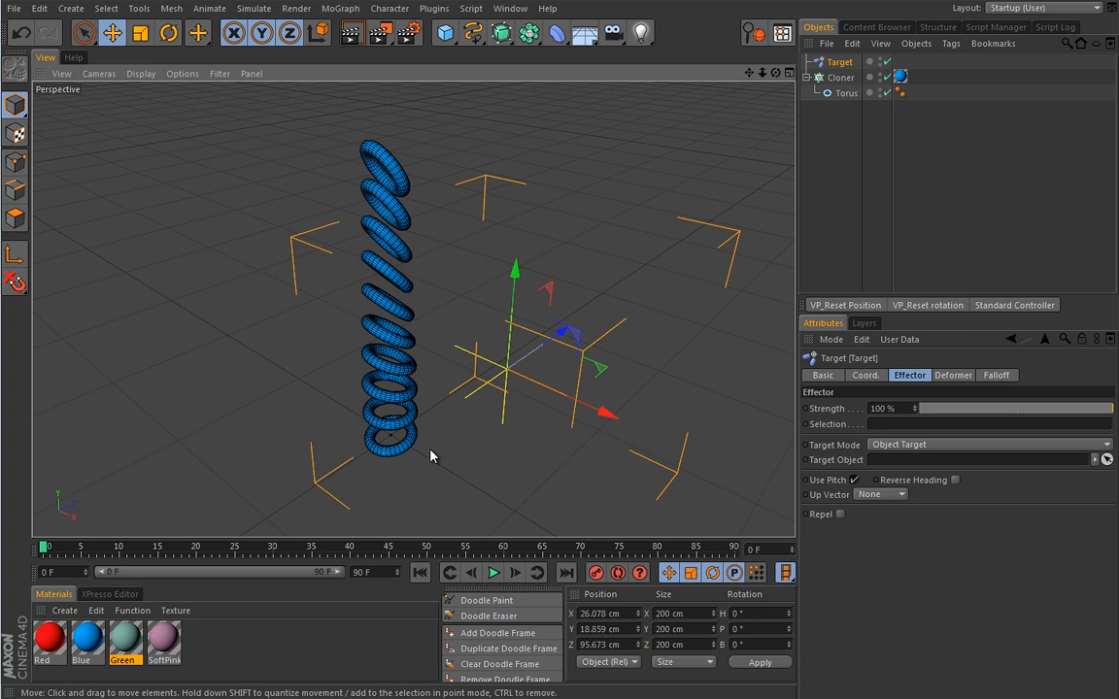
- Try the Look At Camera target mode from a changed view angle, and set Target Mode back to Object Target
click(896, 447)
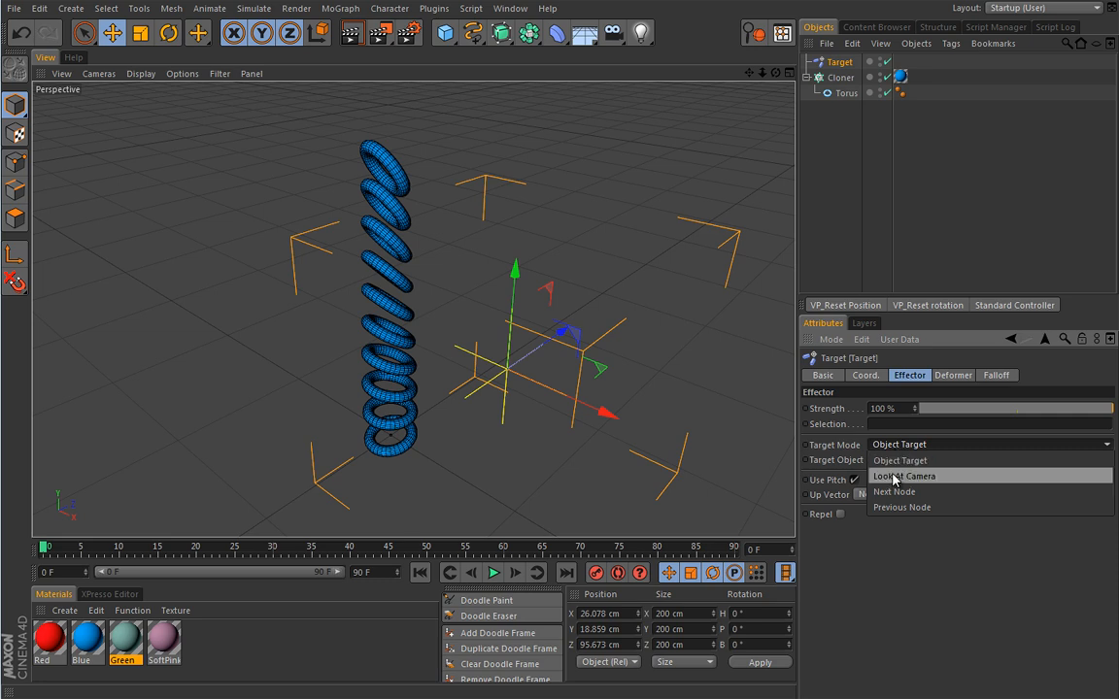
click(892, 476)
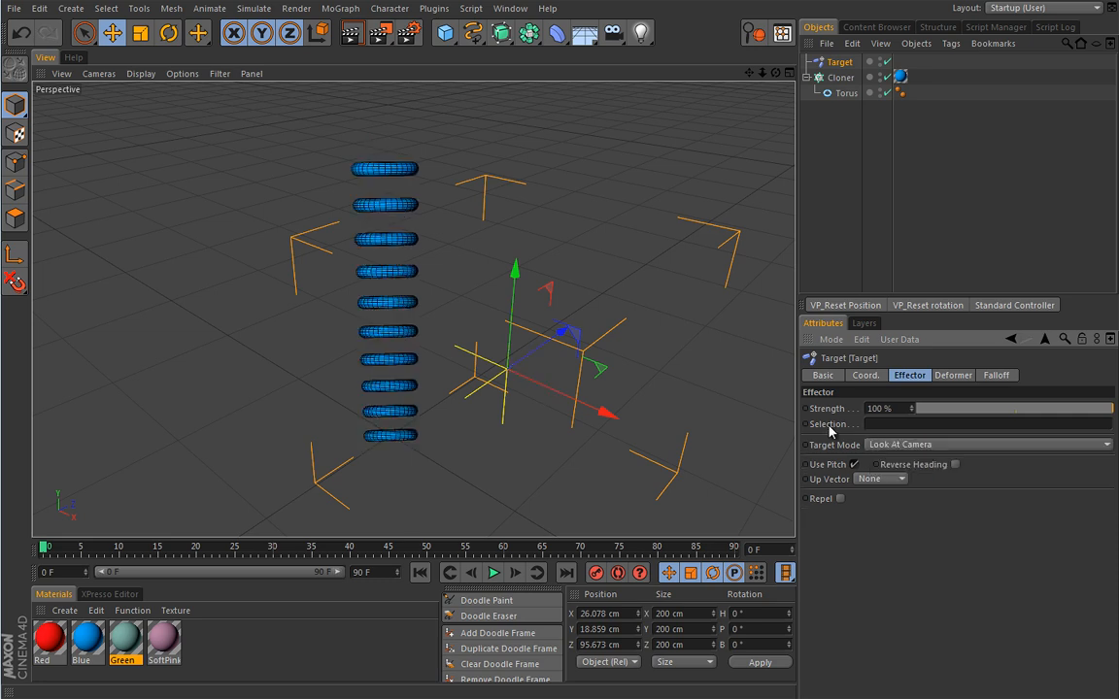
alt+drag(295, 410, 324, 386)
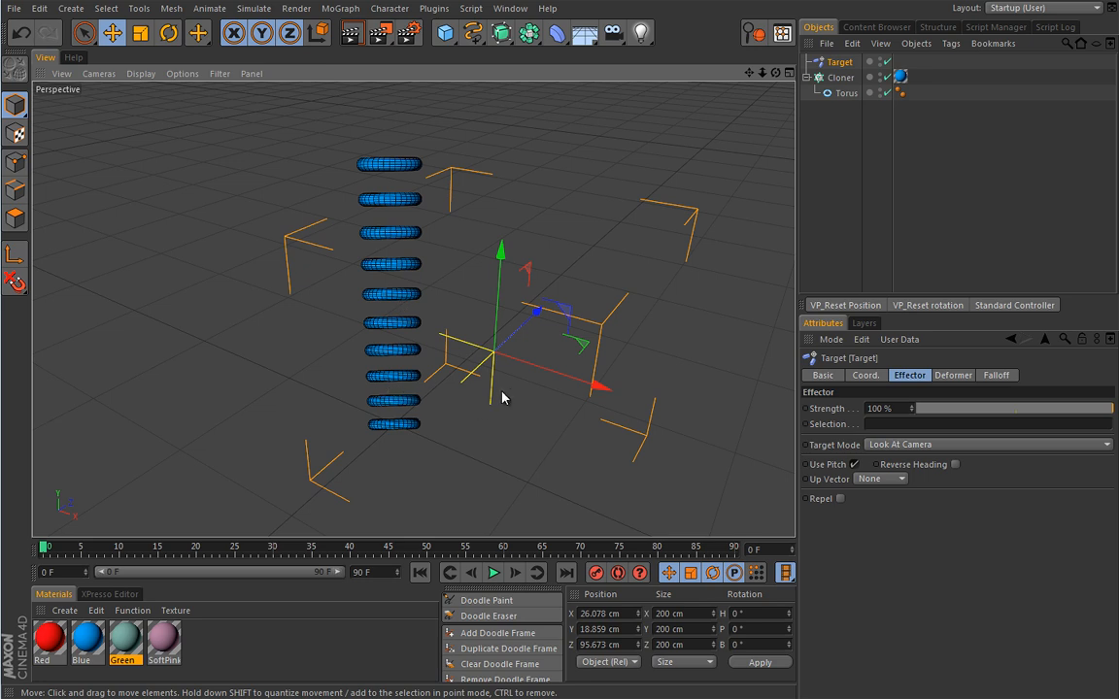
alt+middle_drag(437, 317, 442, 332)
scroll(442, 337, down, 2)
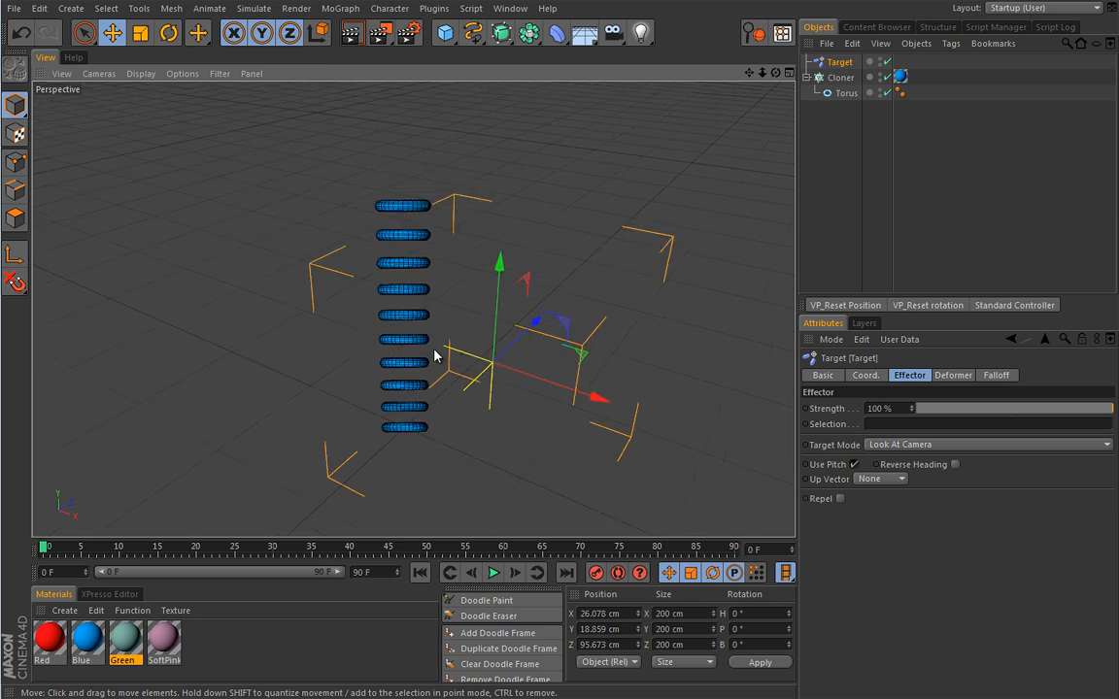
click(891, 447)
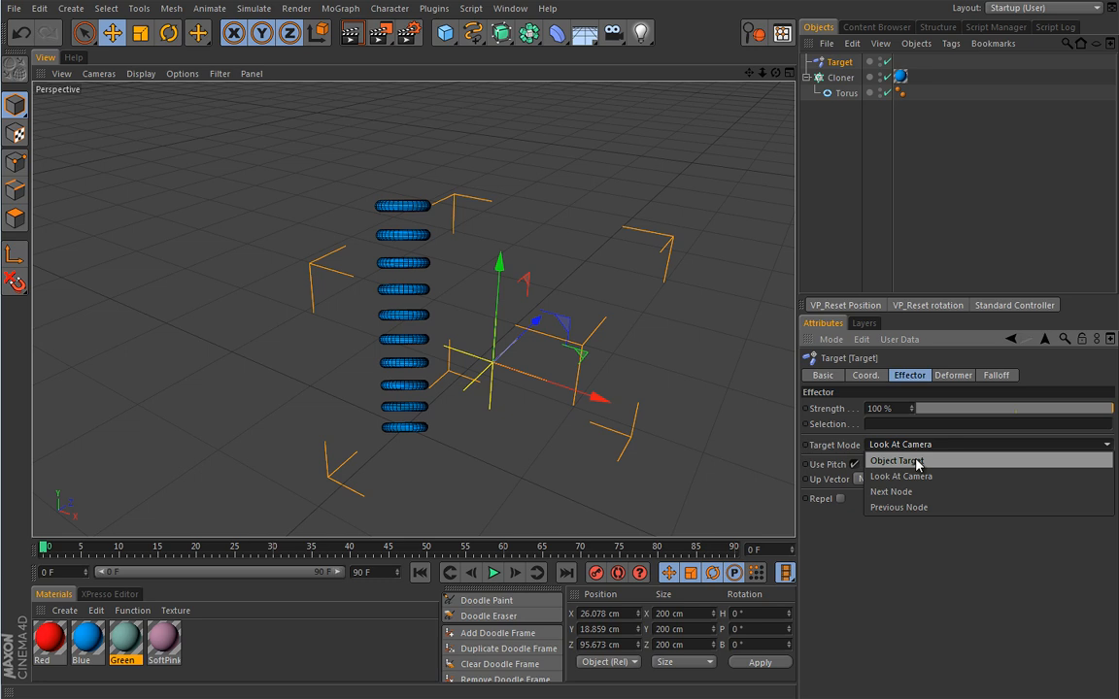
click(913, 461)
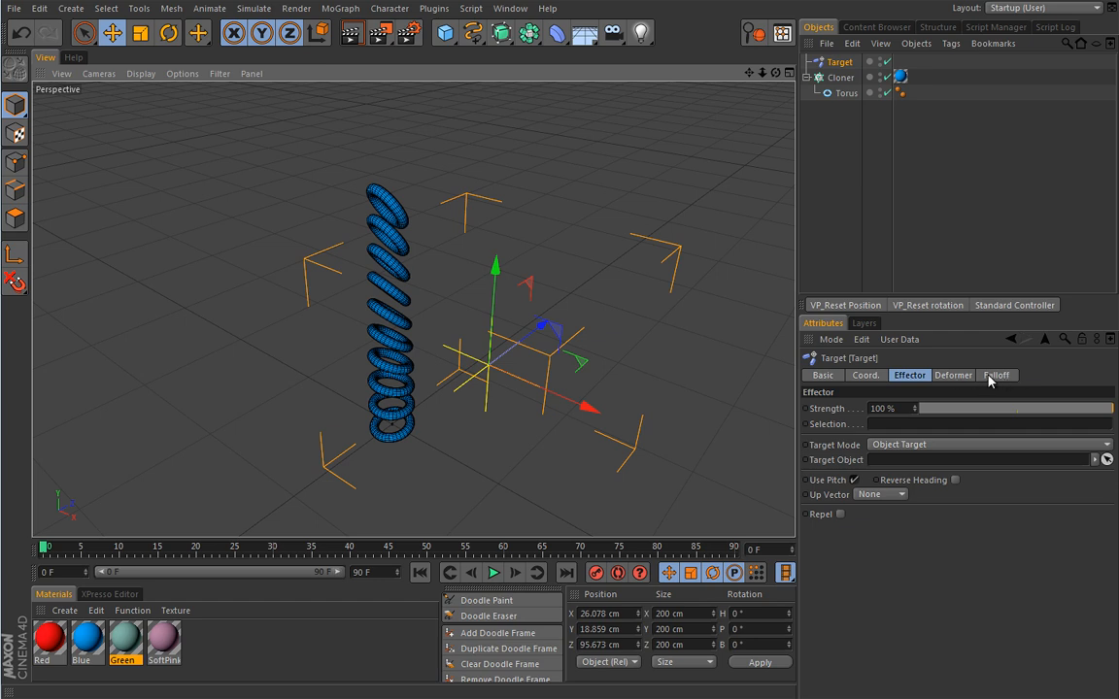
- Enable Repel on the Target effector, move the effector close to the clones and set the repel Distance to 20 cm
click(954, 376)
click(899, 376)
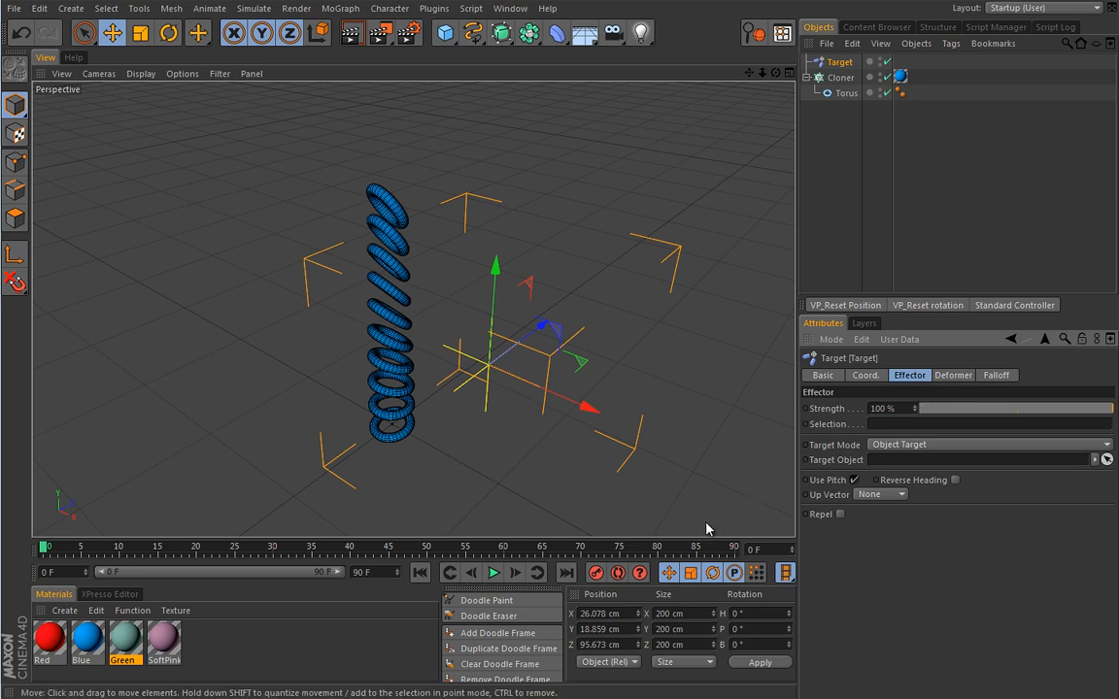
click(841, 515)
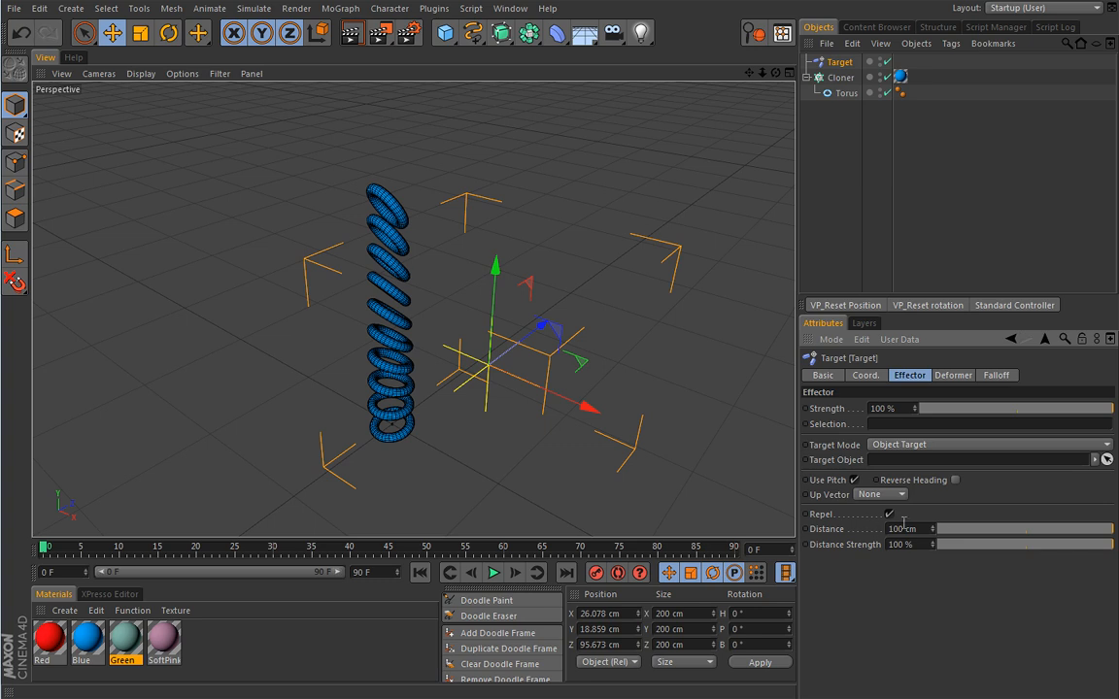
drag(540, 326, 457, 435)
drag(1079, 532, 973, 531)
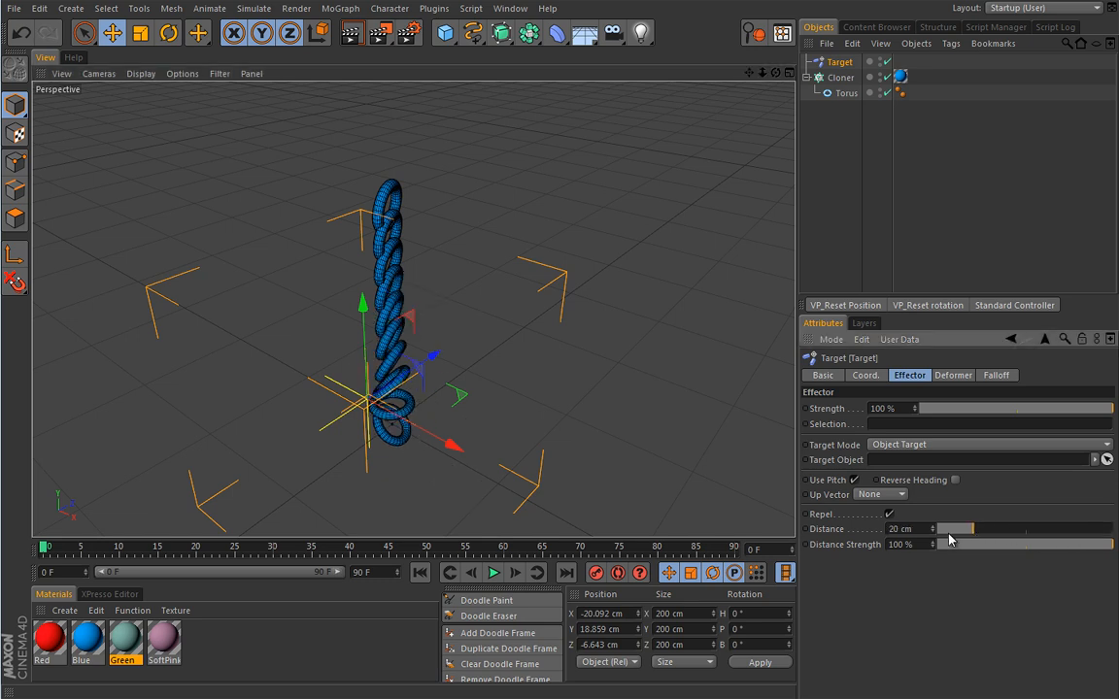
- Set the repel Distance to 100 cm and move the Target effector to about X -9, Y 48, Z -10 cm
drag(450, 445, 465, 520)
drag(973, 529, 1114, 529)
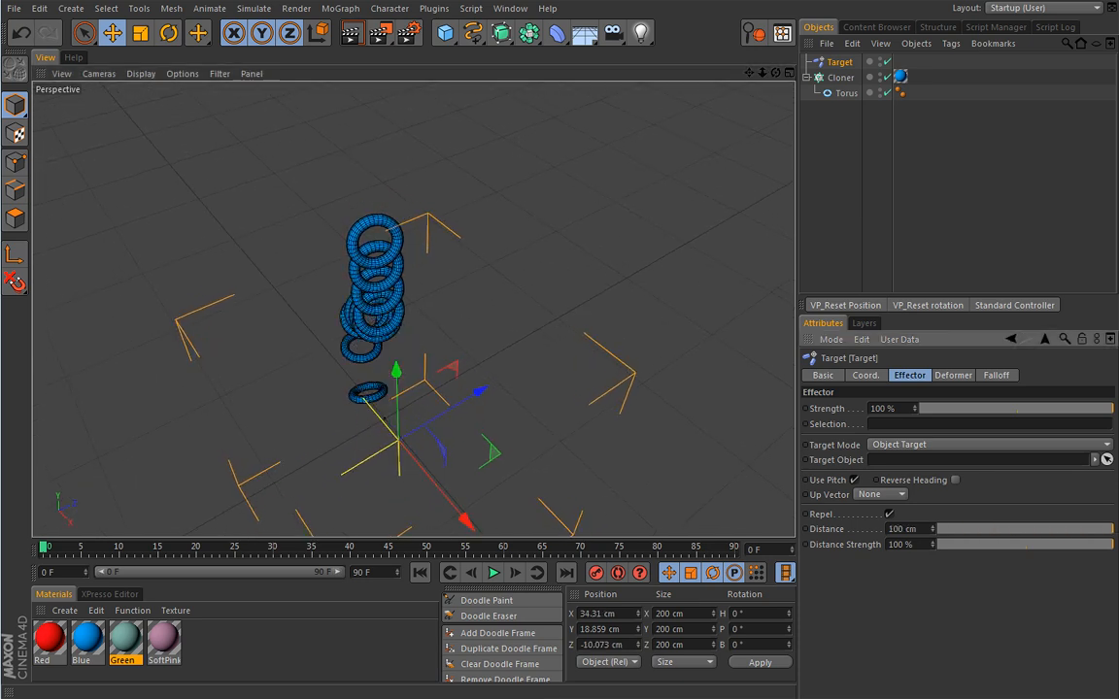
alt+drag(332, 416, 418, 289)
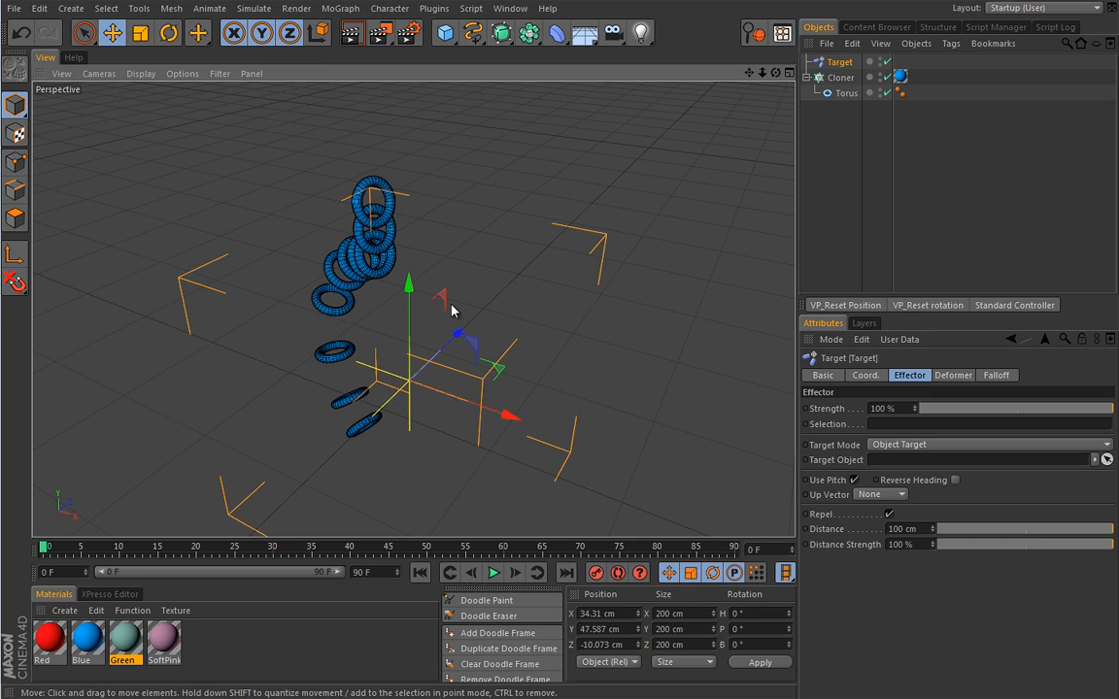
drag(511, 419, 459, 395)
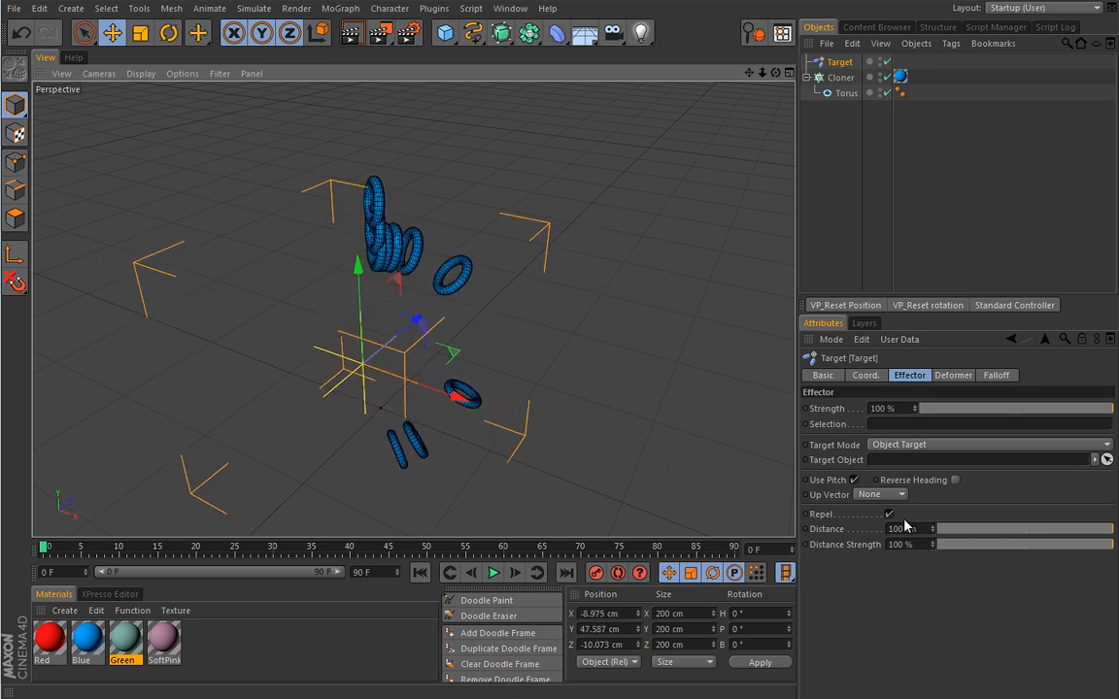
- Test the repel Distance Strength, returning it to 100 %, and examine the repelled clones from several angles
drag(1094, 547, 1115, 558)
alt+drag(485, 385, 424, 381)
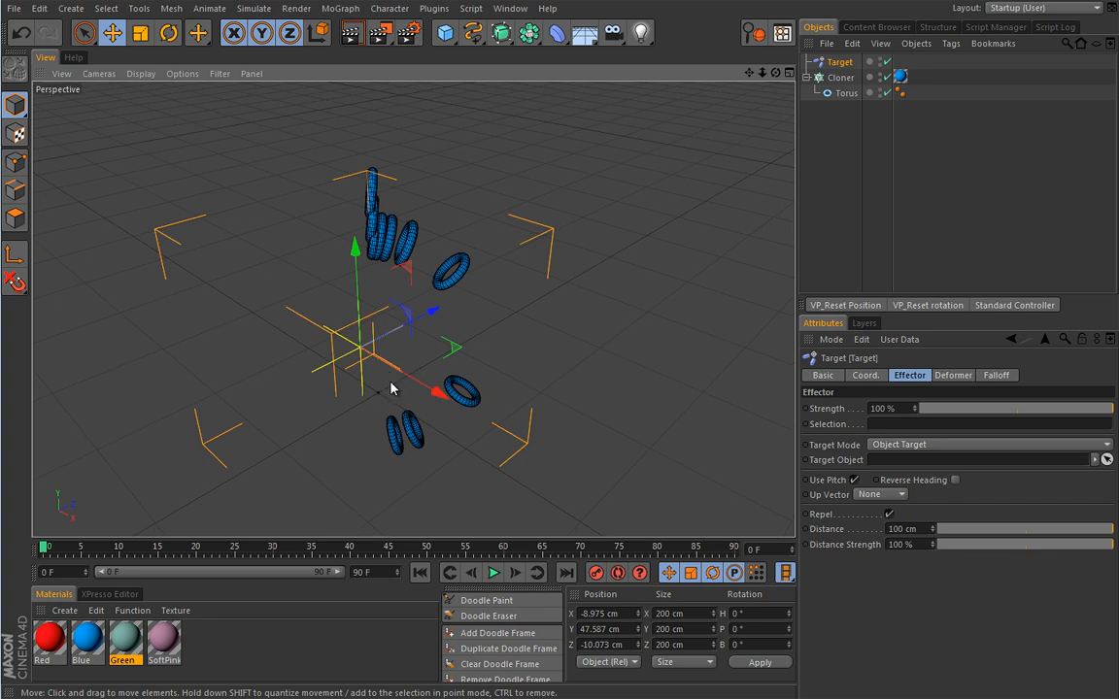
alt+drag(325, 404, 427, 351)
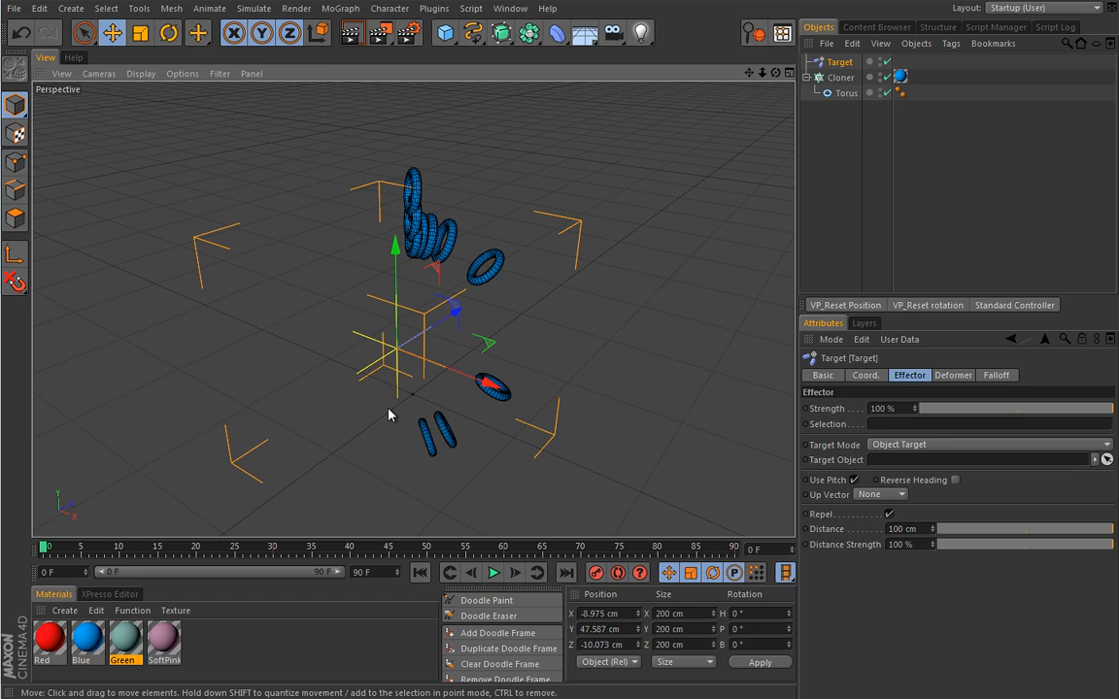
alt+drag(355, 417, 464, 398)
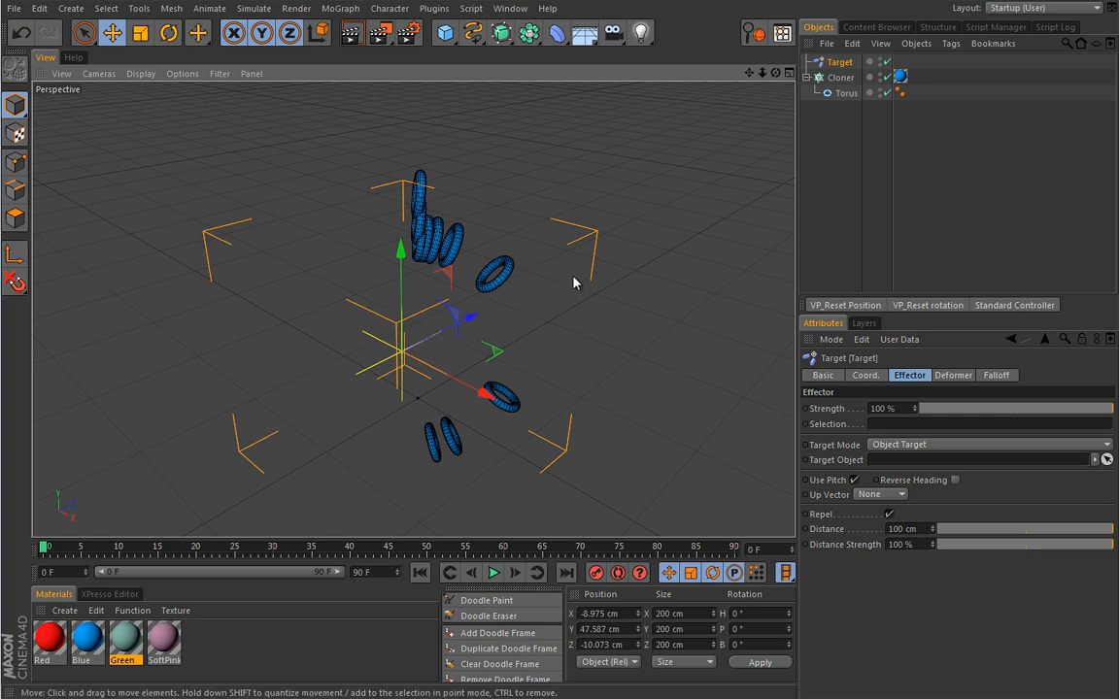
alt+drag(568, 343, 470, 347)
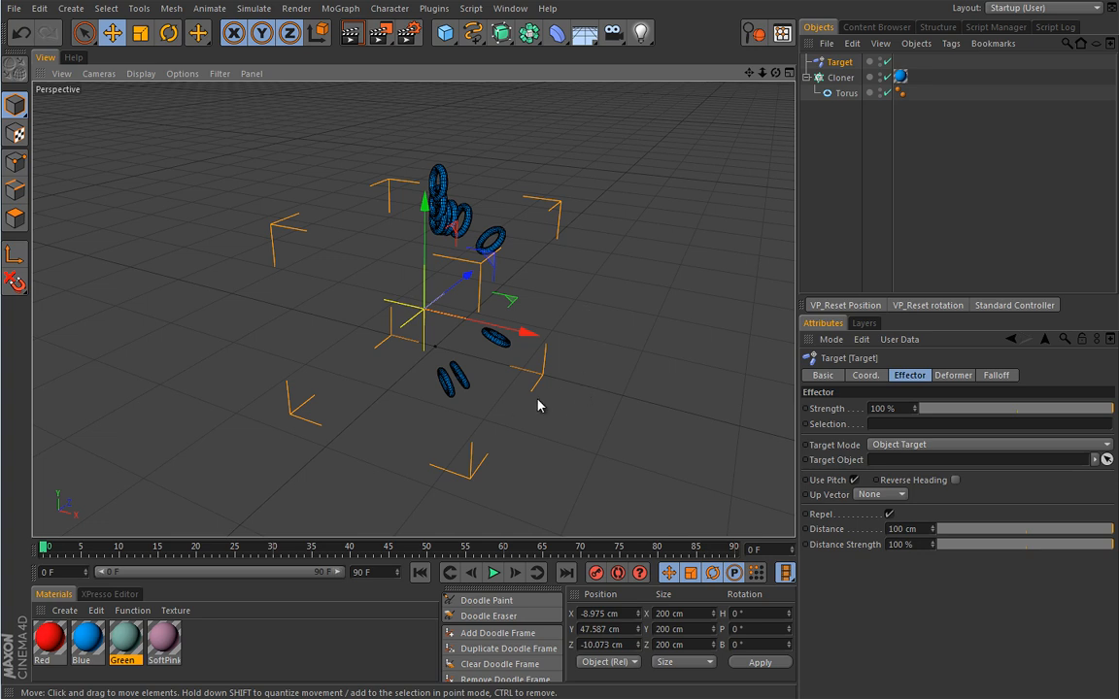
- Delete the Torus, the Target effector and the Cloner's Blue material tag, keeping the empty Cloner
click(843, 93)
key(Delete)
click(833, 61)
key(Delete)
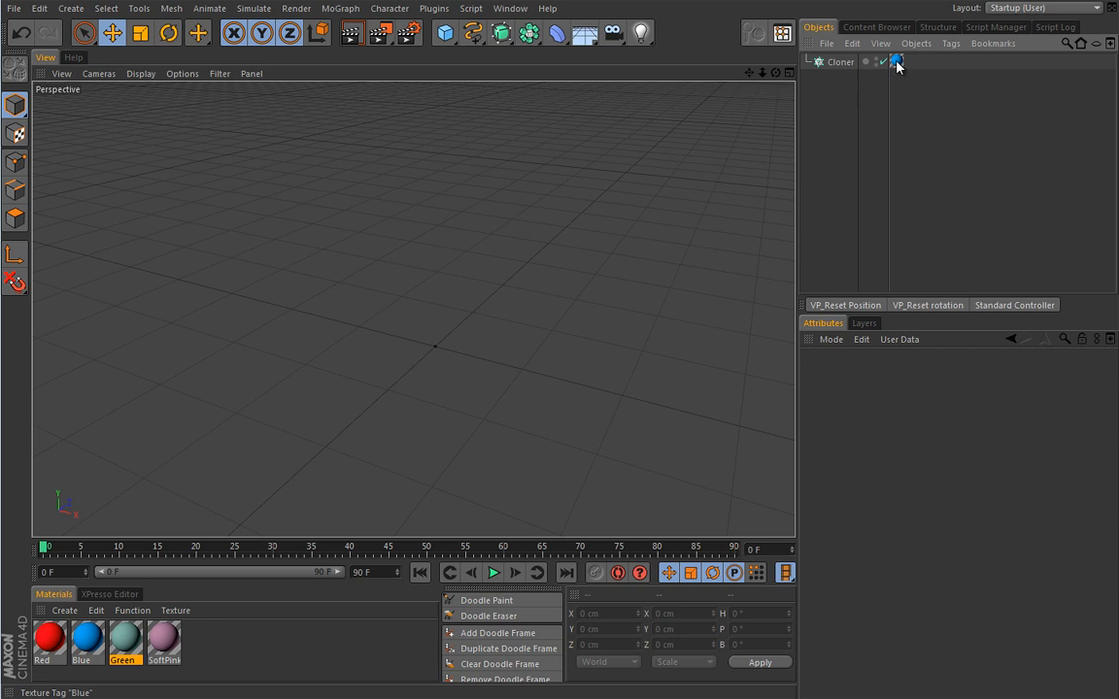
click(897, 63)
key(Delete)
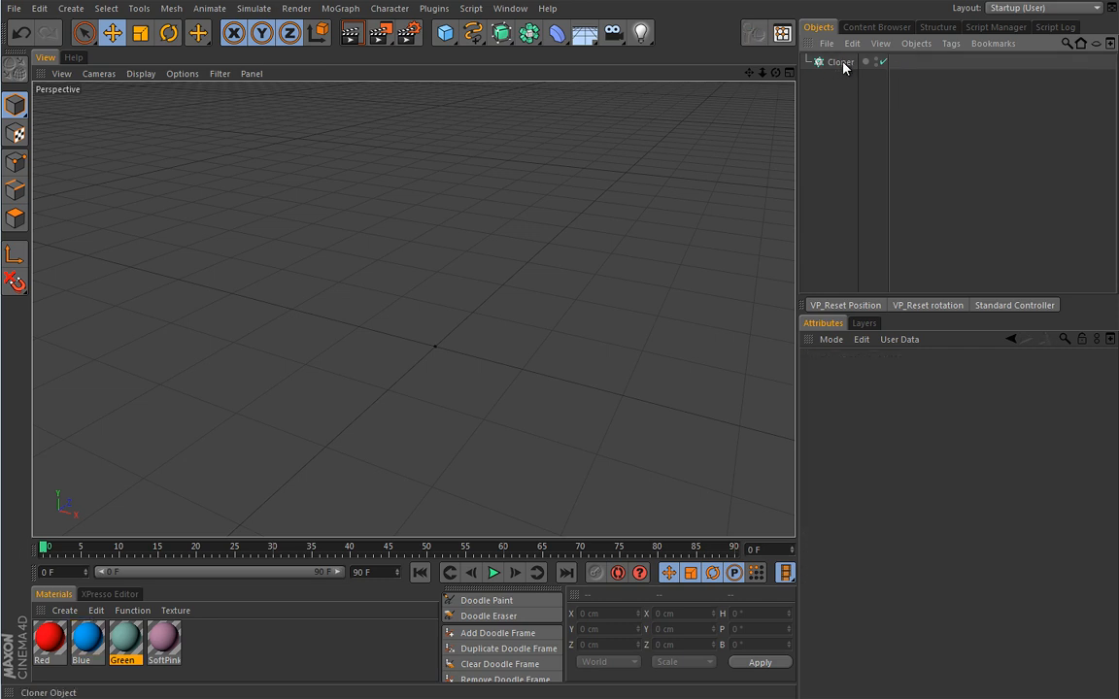
- Add a Capsule primitive and set its Rotation Segments to 20
click(443, 35)
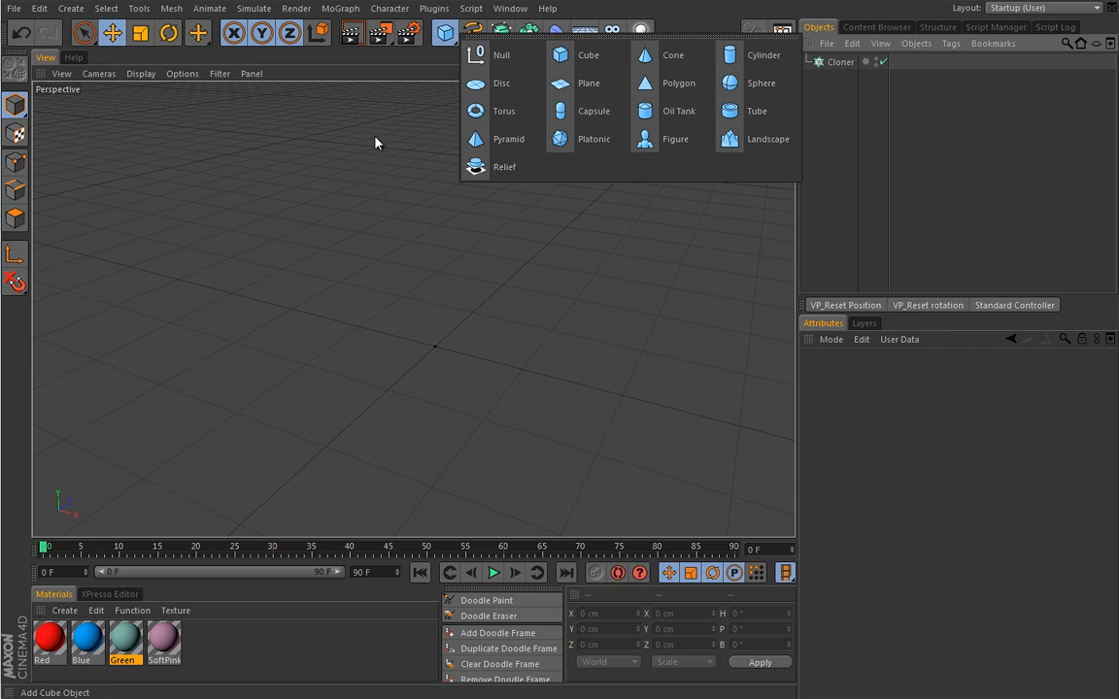
click(558, 111)
double_click(908, 470)
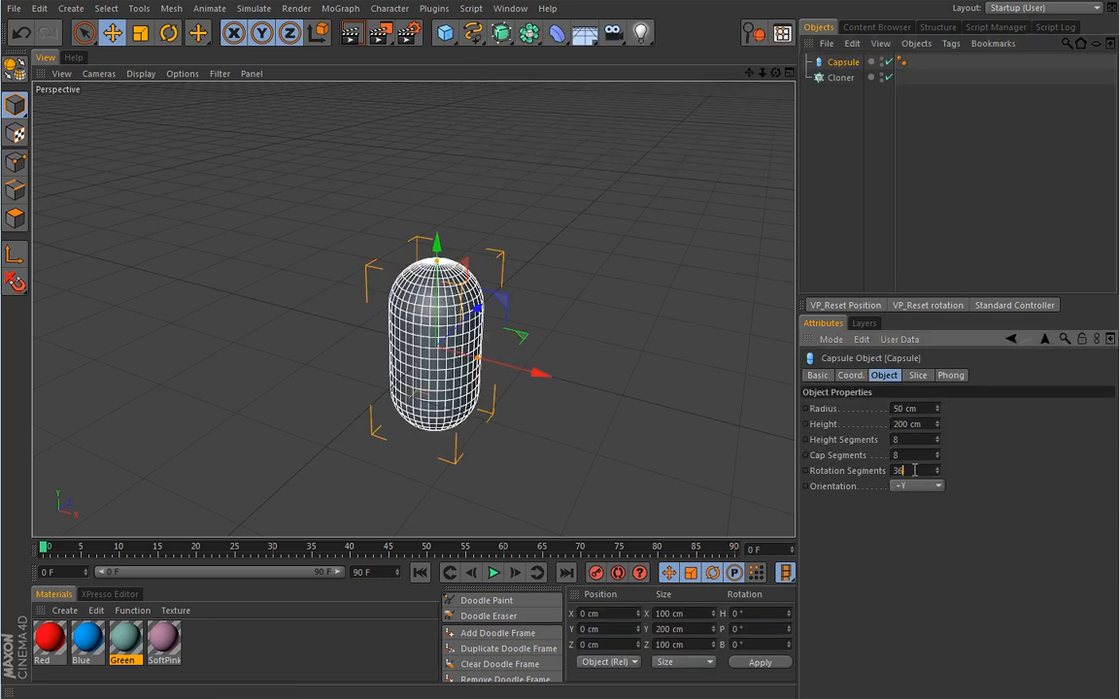
key(Return)
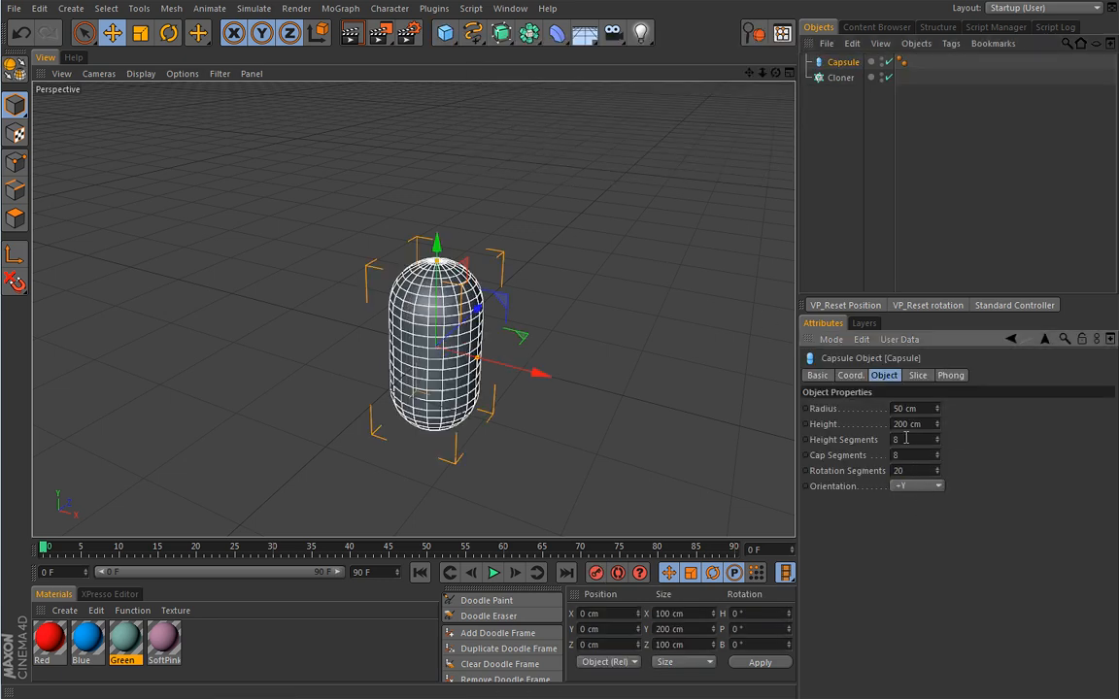
- Set the capsule's Height Segments and Cap Segments to 5 and scale it down to radius 20 cm, height 80 cm
key(Tab)
text(5)
key(Return)
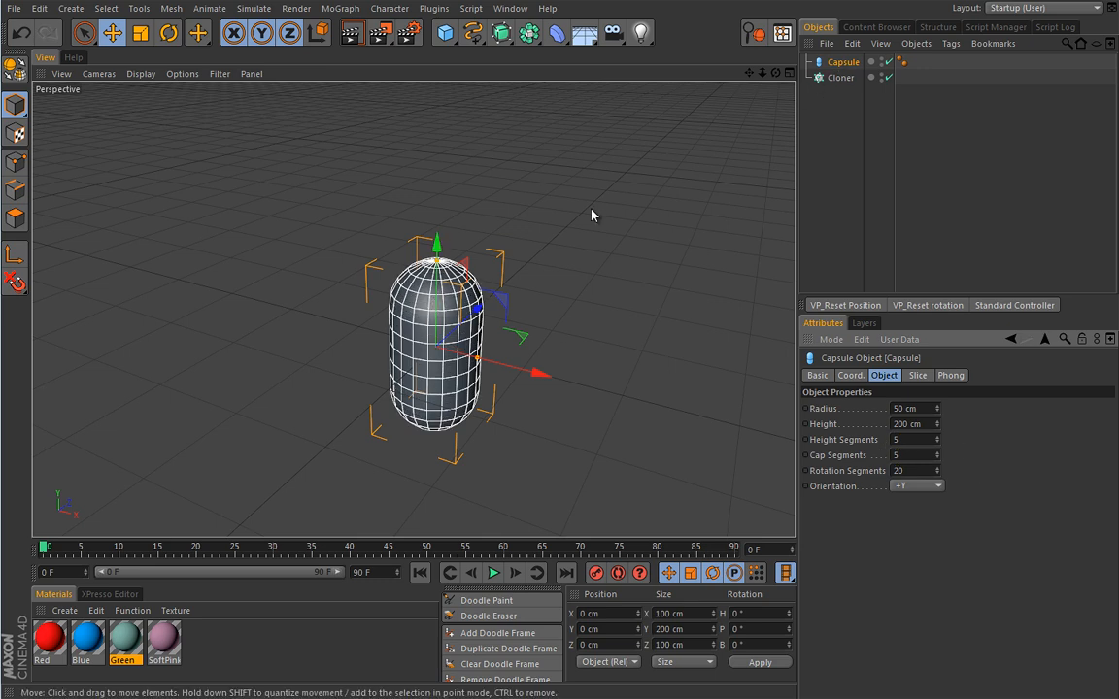
key(t)
drag(595, 270, 285, 384)
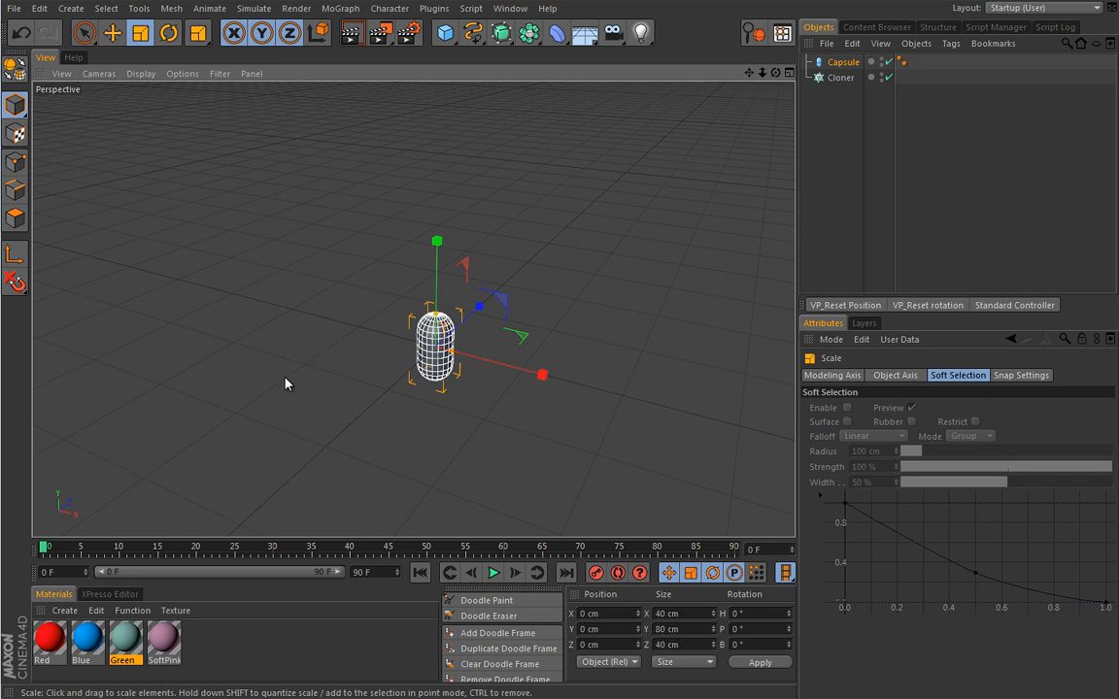
- Make the capsule a child of the Cloner, and set the Cloner to Radial mode with a Count of 10
drag(845, 62, 841, 79)
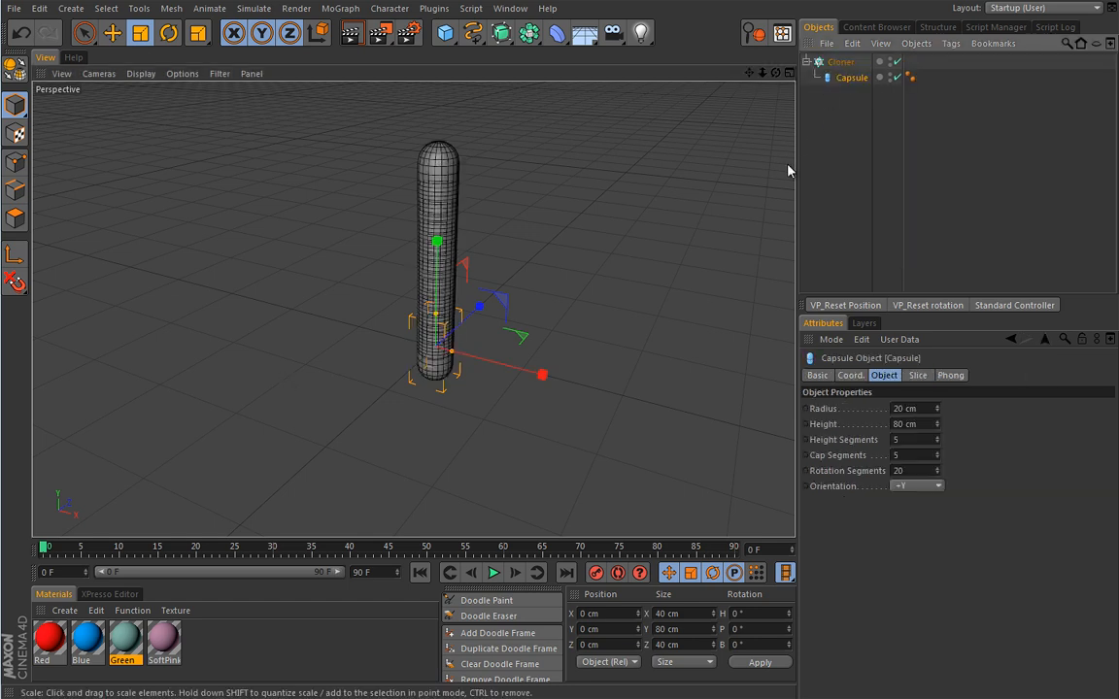
click(841, 62)
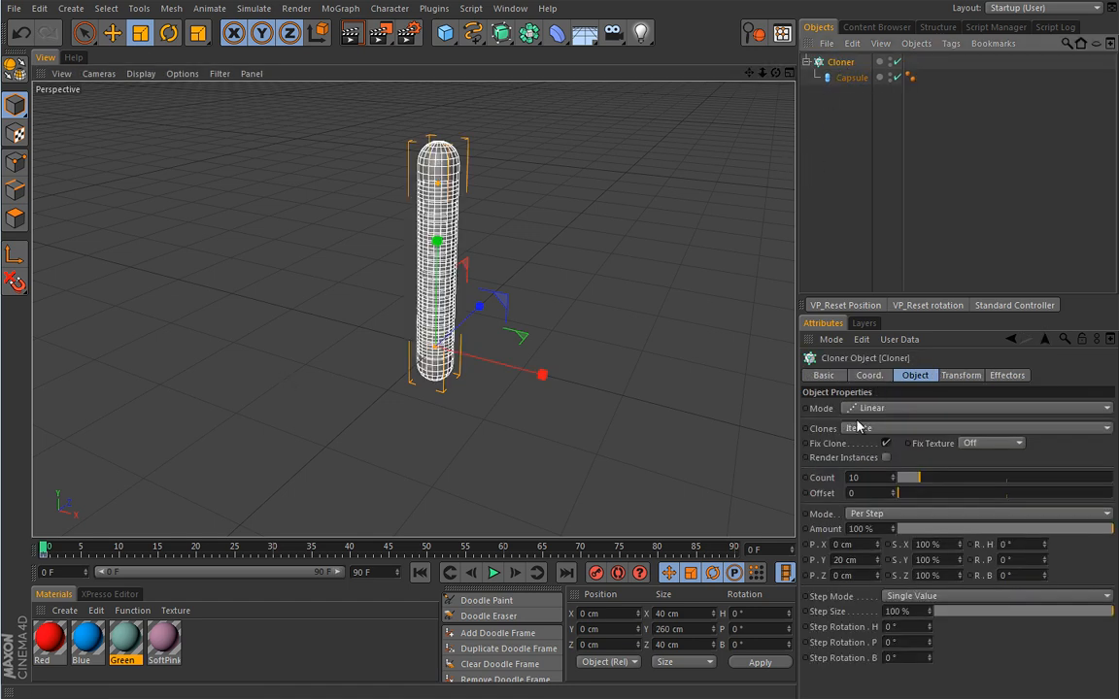
click(850, 408)
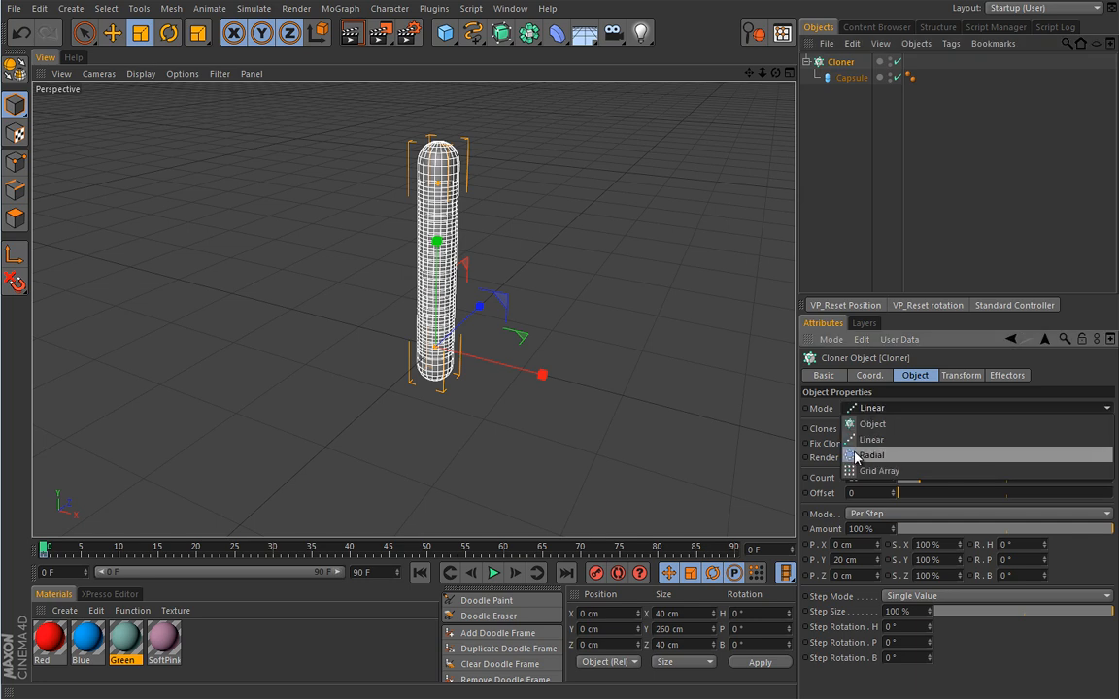
click(867, 455)
drag(915, 497, 597, 485)
click(888, 492)
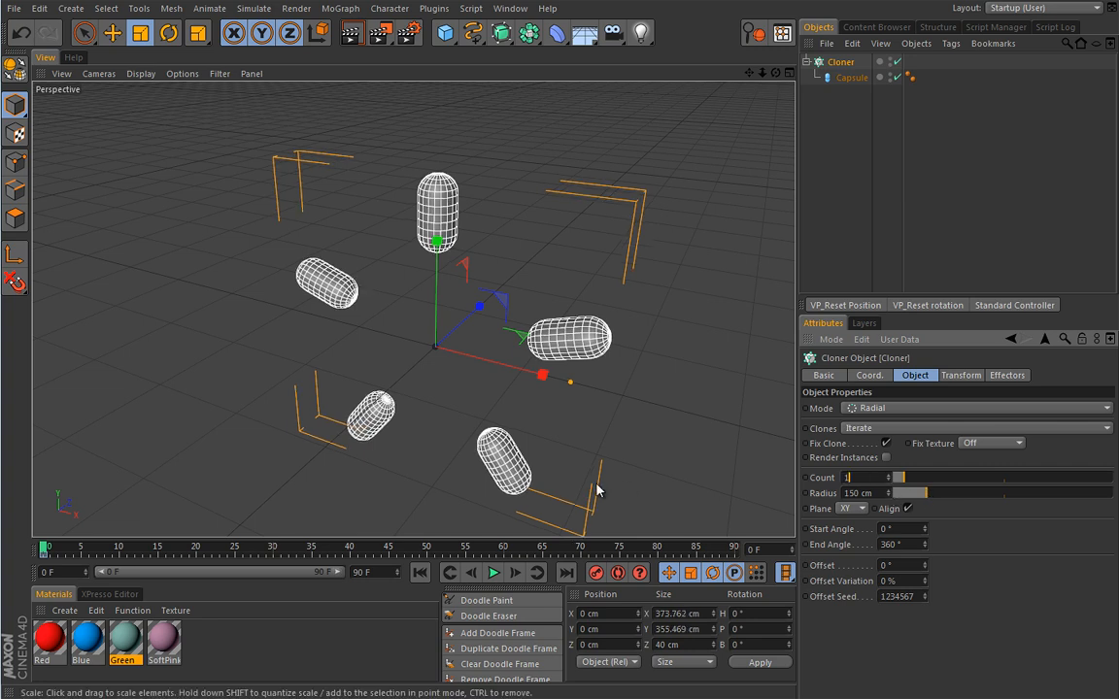
text(10)
key(Return)
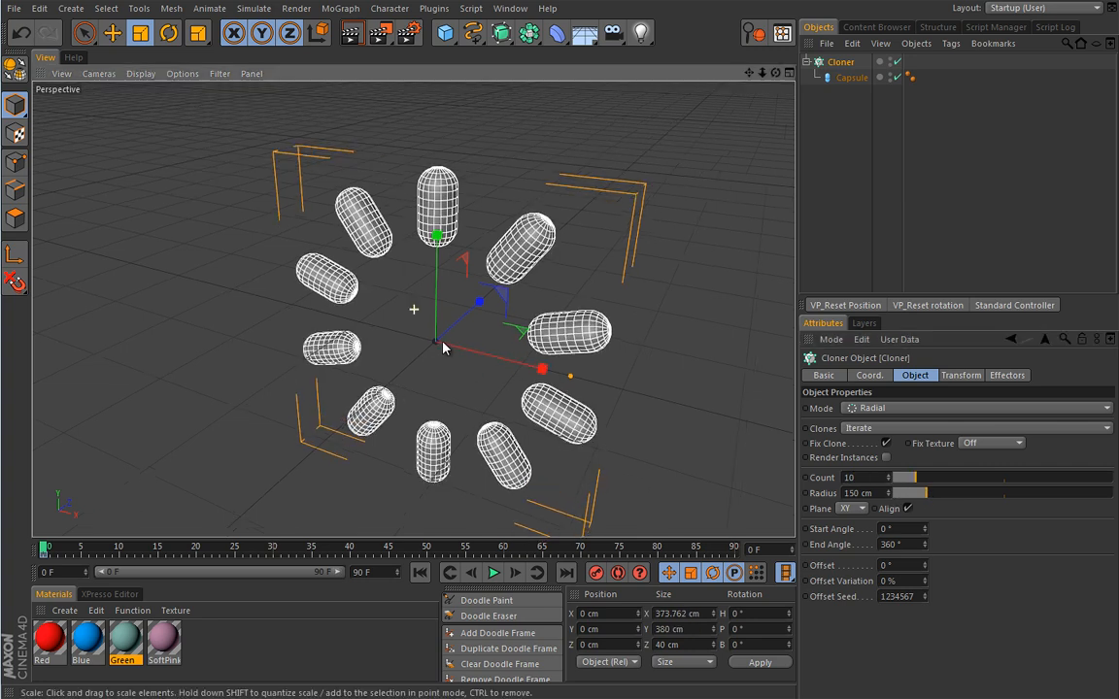
- Duplicate the capsule inside the Cloner, applying the Red material to the first capsule and Blue to the second
click(850, 77)
double_click(849, 78)
click(853, 95)
mouse_move(849, 78)
ctrl+mouse_down()
mouse_move(851, 90)
mouse_move(860, 85)
ctrl+mouse_up()
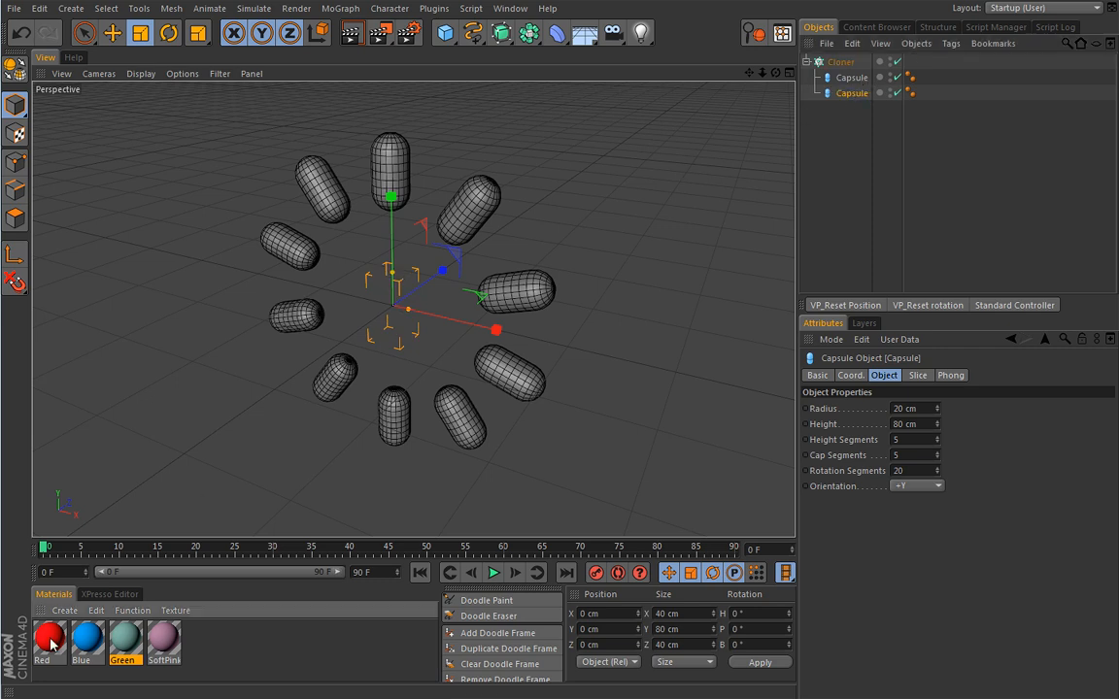
drag(858, 82, 859, 79)
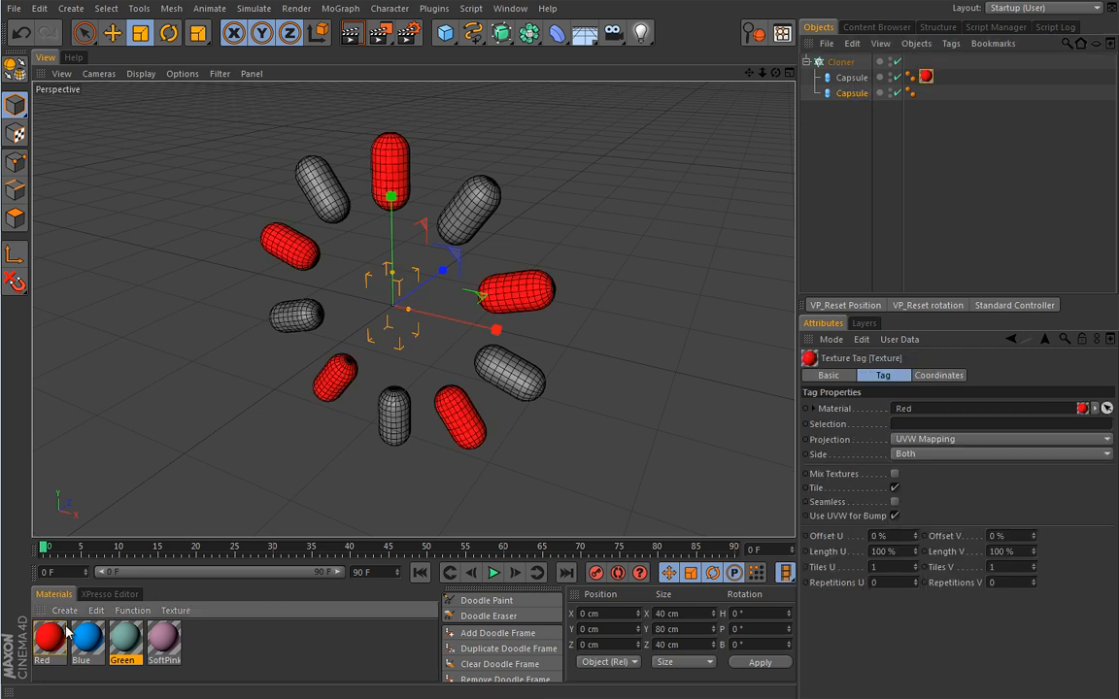
drag(94, 643, 866, 95)
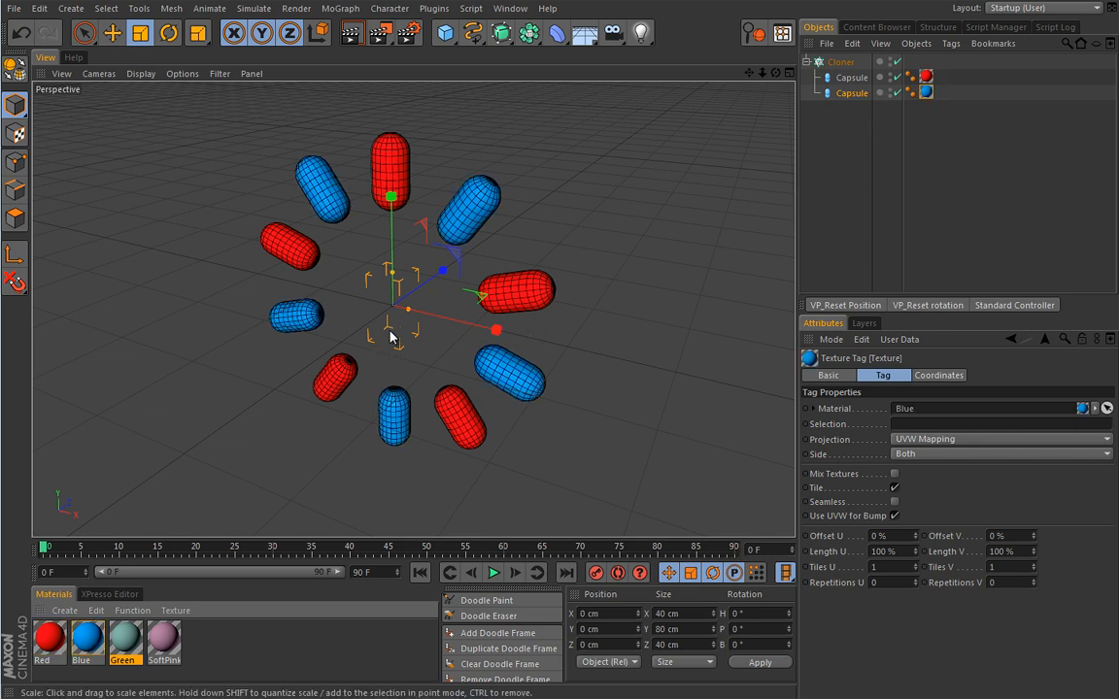
- Try out the Cloner's radial Offset, reset it to 0° and keyframe it at frame 0
alt+drag(315, 439, 354, 366)
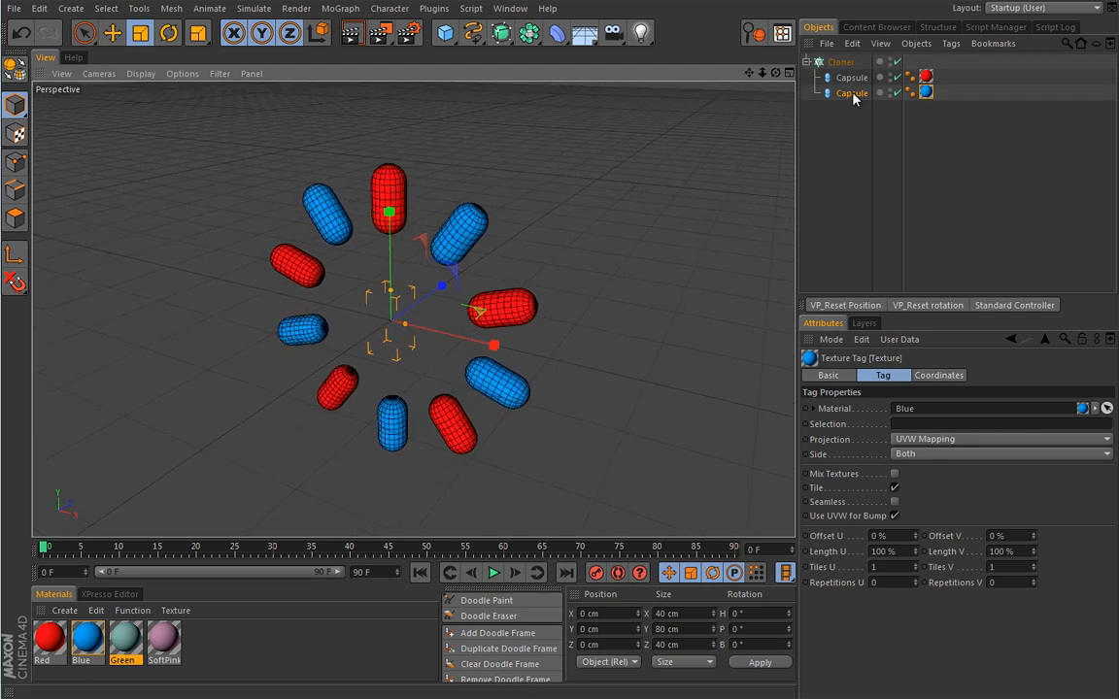
click(841, 64)
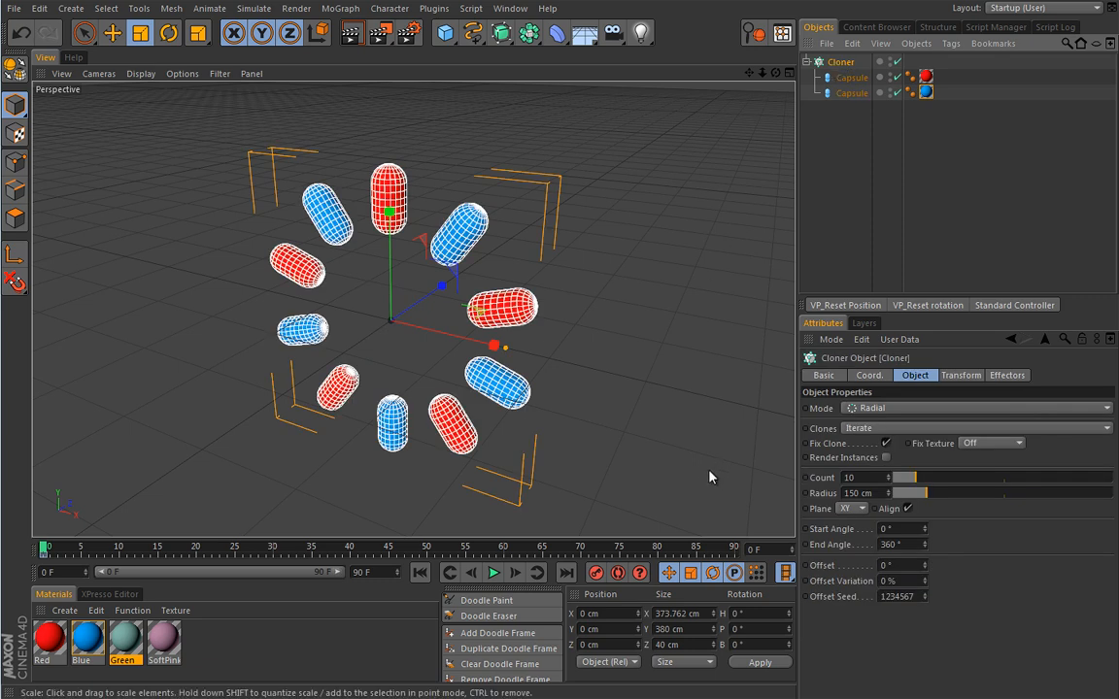
mouse_move(925, 565)
mouse_down()
mouse_move(938, 508)
mouse_move(931, 558)
mouse_up()
text(0)
key(Return)
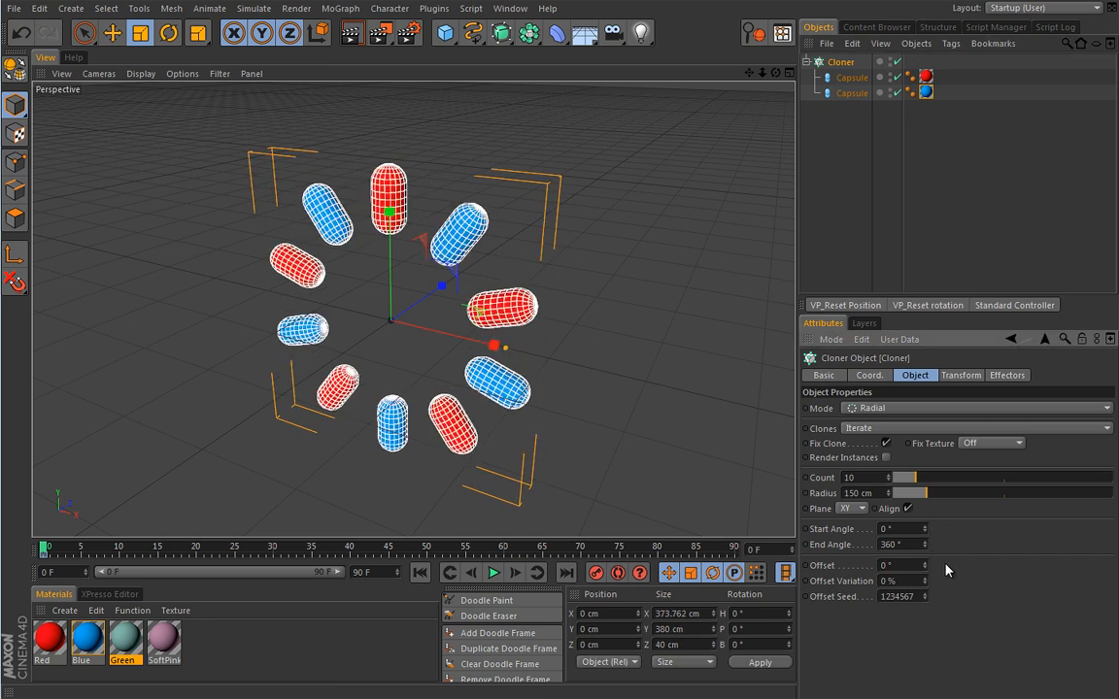
ctrl+click(806, 566)
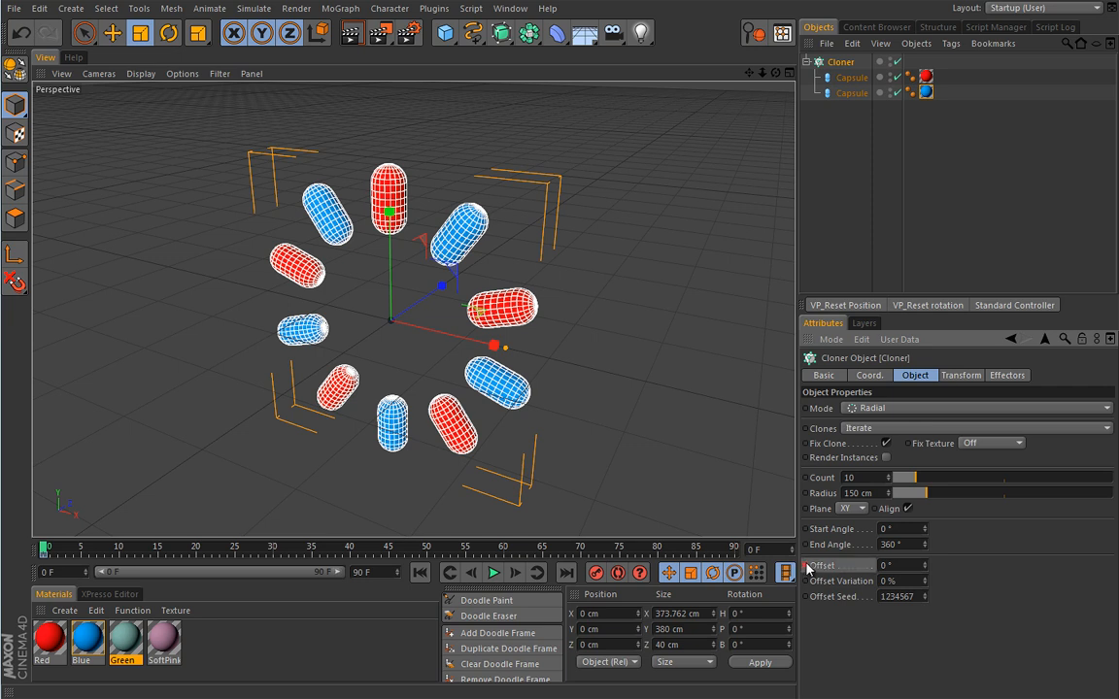
- Set the Cloner's Offset to 90° at frame 30 and keyframe it
click(225, 550)
drag(233, 561, 276, 560)
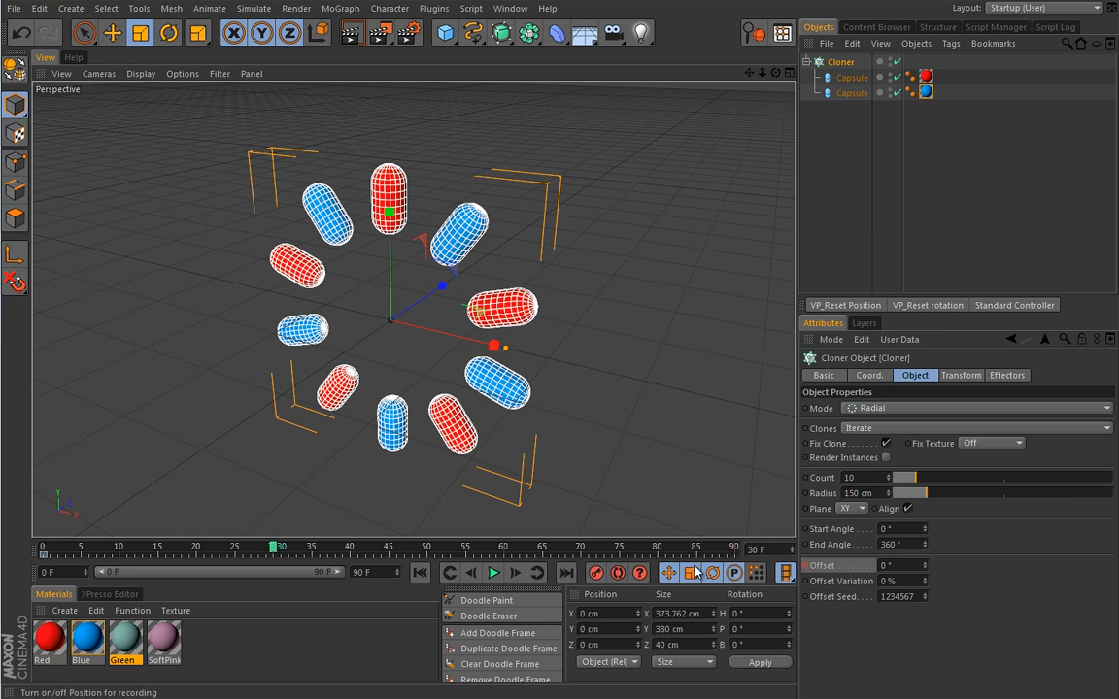
drag(925, 572, 931, 534)
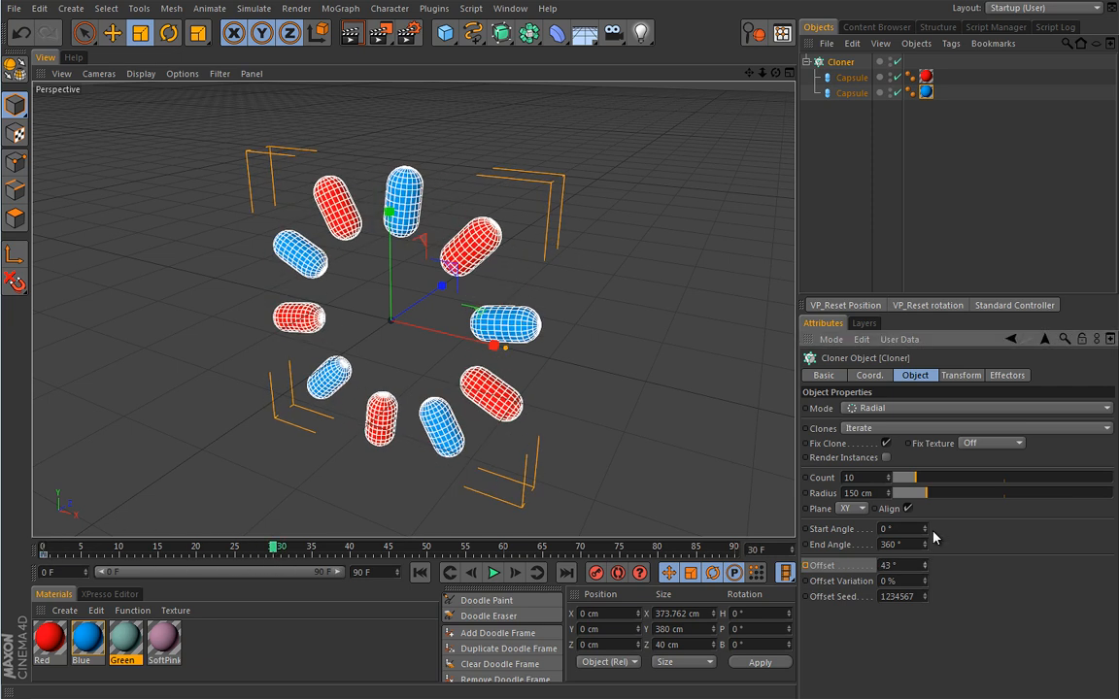
text(90)
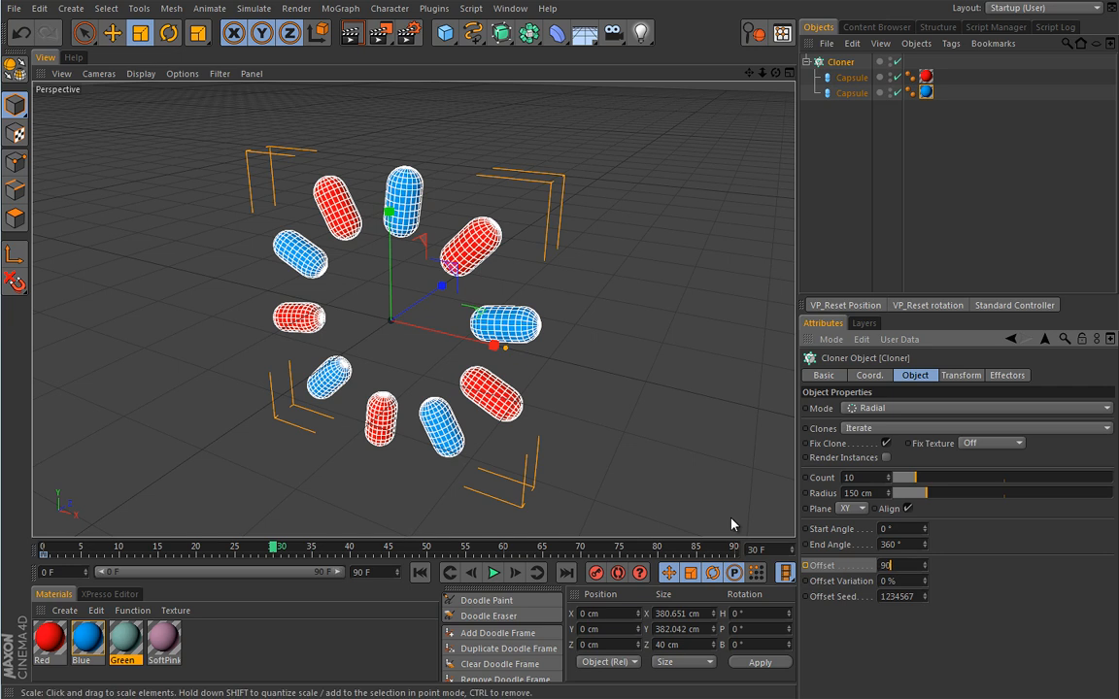
key(Return)
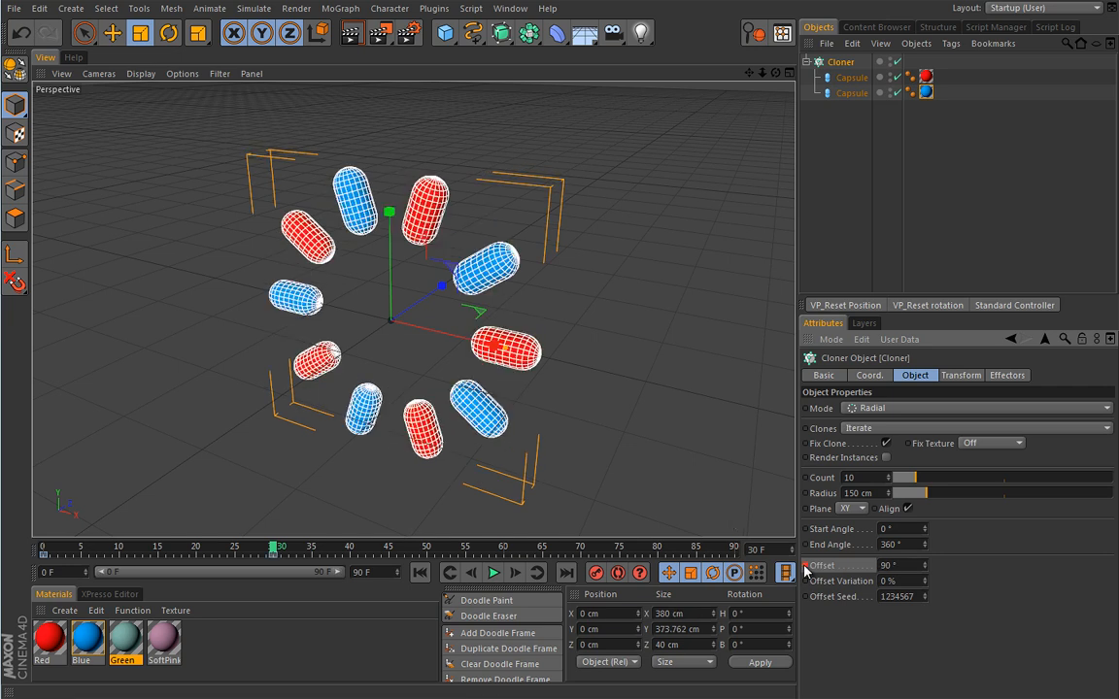
- Play the Offset animation from the start, return to frame 0 and inspect the ring of clones
click(420, 573)
click(493, 573)
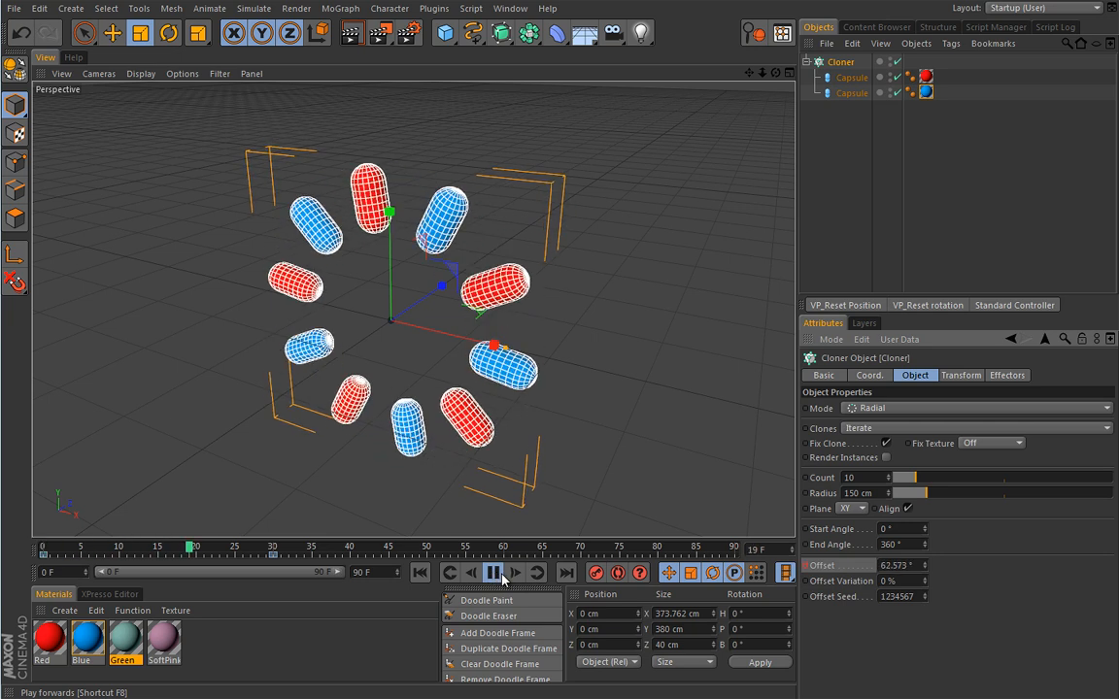
click(500, 575)
click(424, 573)
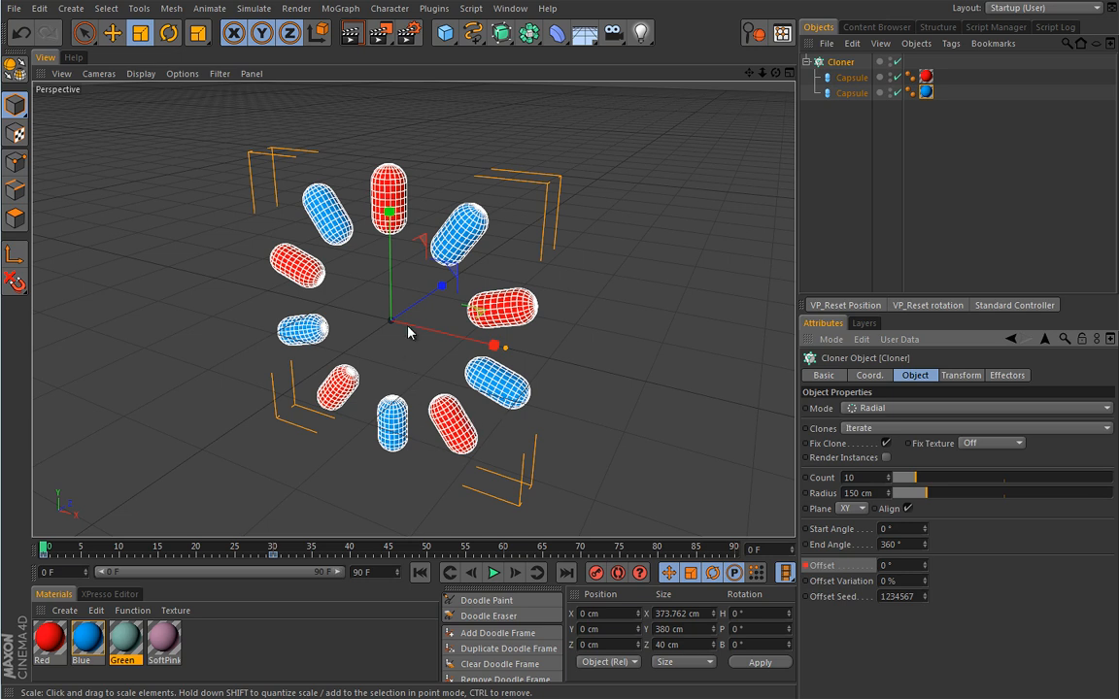
alt+drag(375, 370, 394, 356)
alt+drag(465, 400, 430, 416)
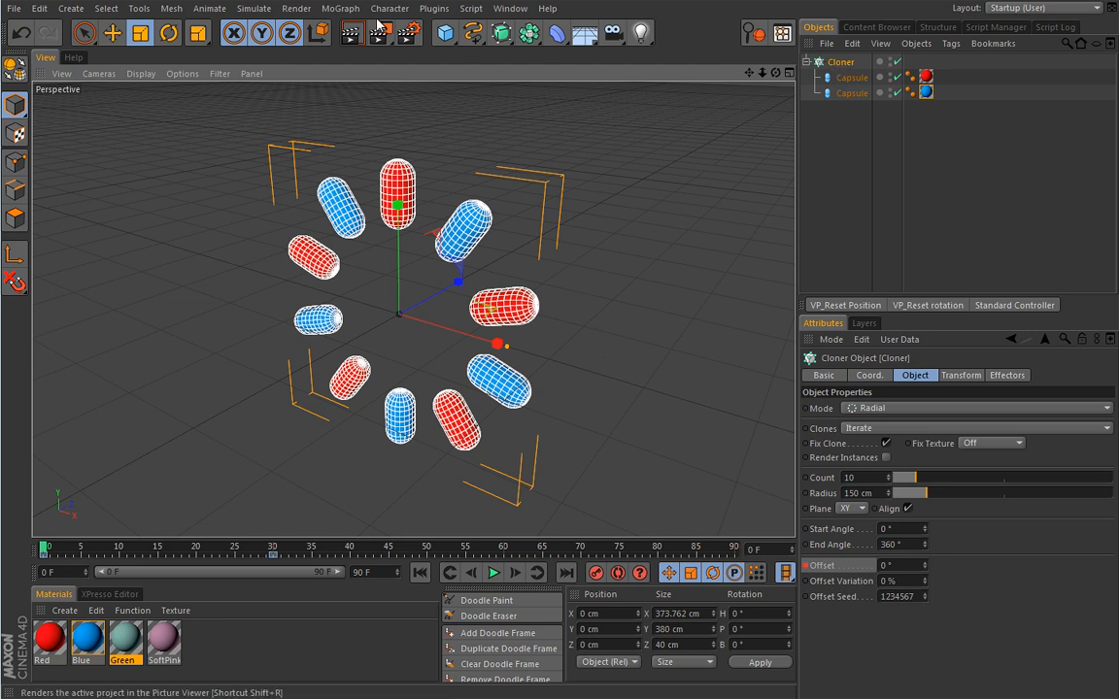
- Add a Delay effector to the Cloner and play the animation
click(335, 7)
mouse_move(355, 31)
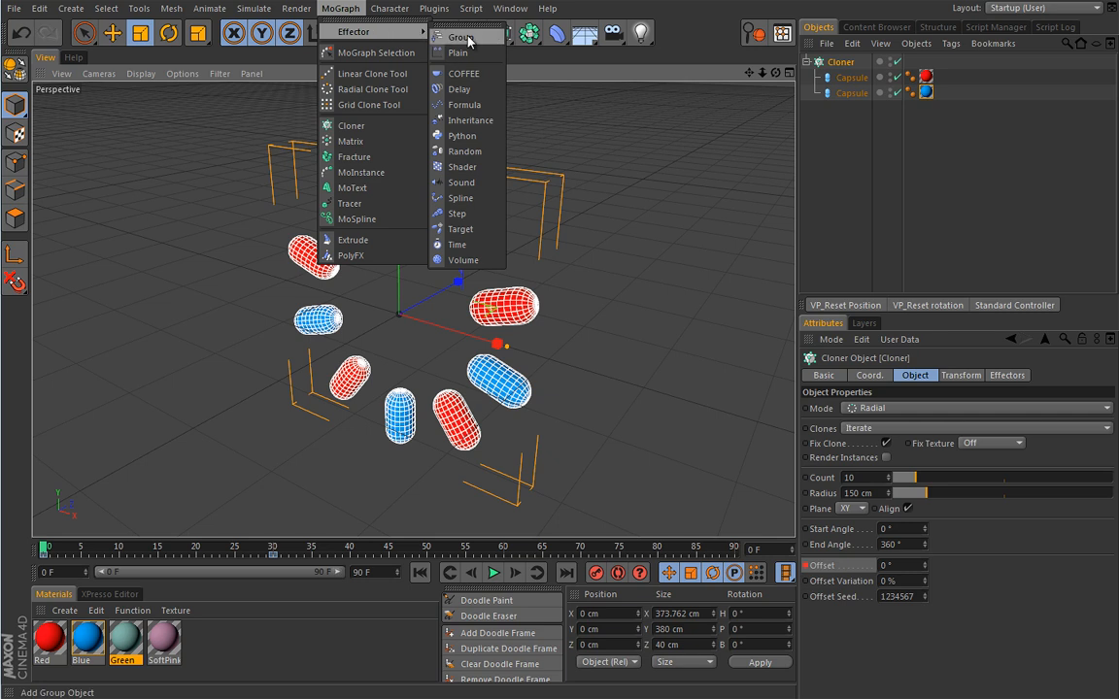
click(458, 89)
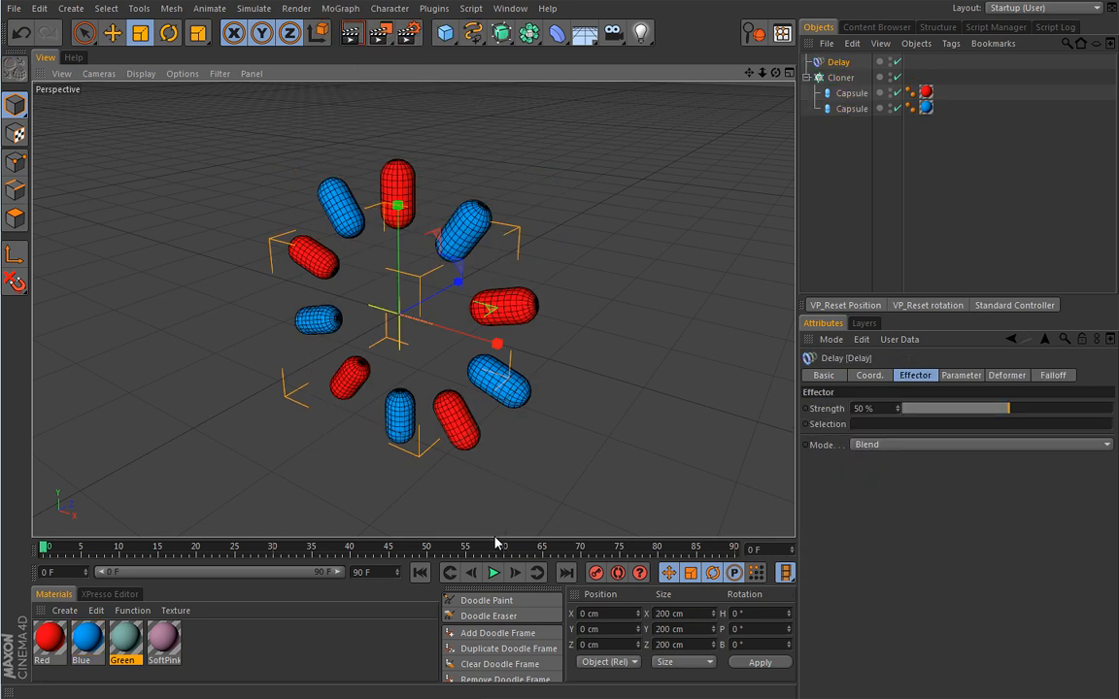
click(493, 577)
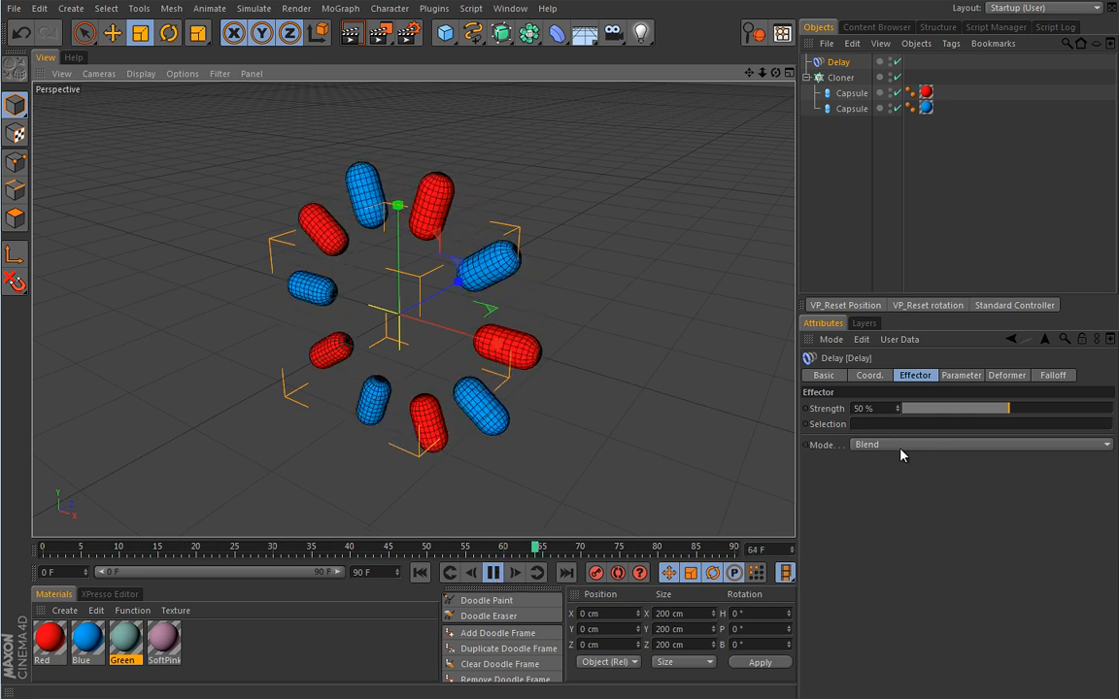
- Review the Delay effector's Parameter, Deformer, Falloff and Effector settings during playback
click(962, 375)
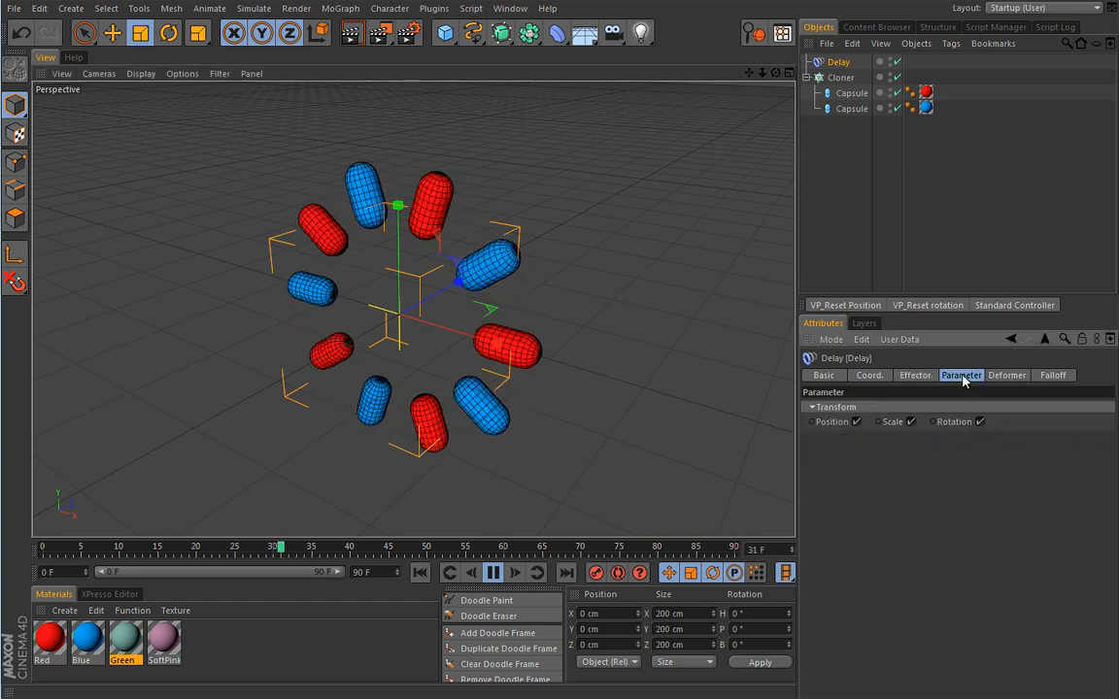
click(1010, 377)
click(1053, 377)
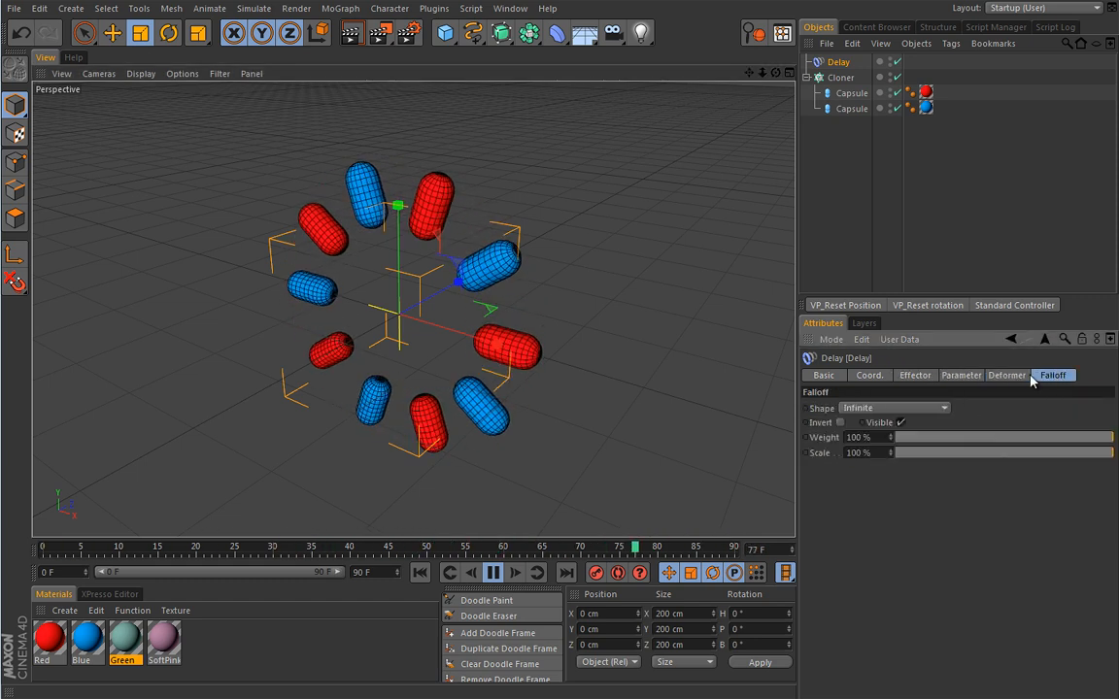
click(961, 377)
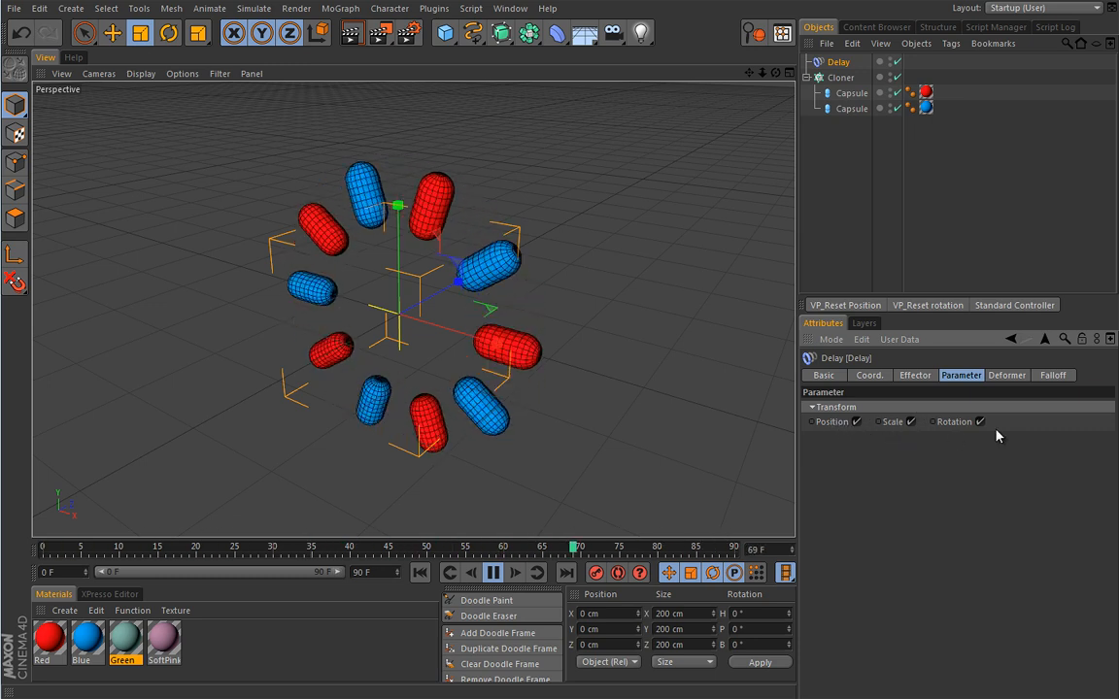
click(918, 377)
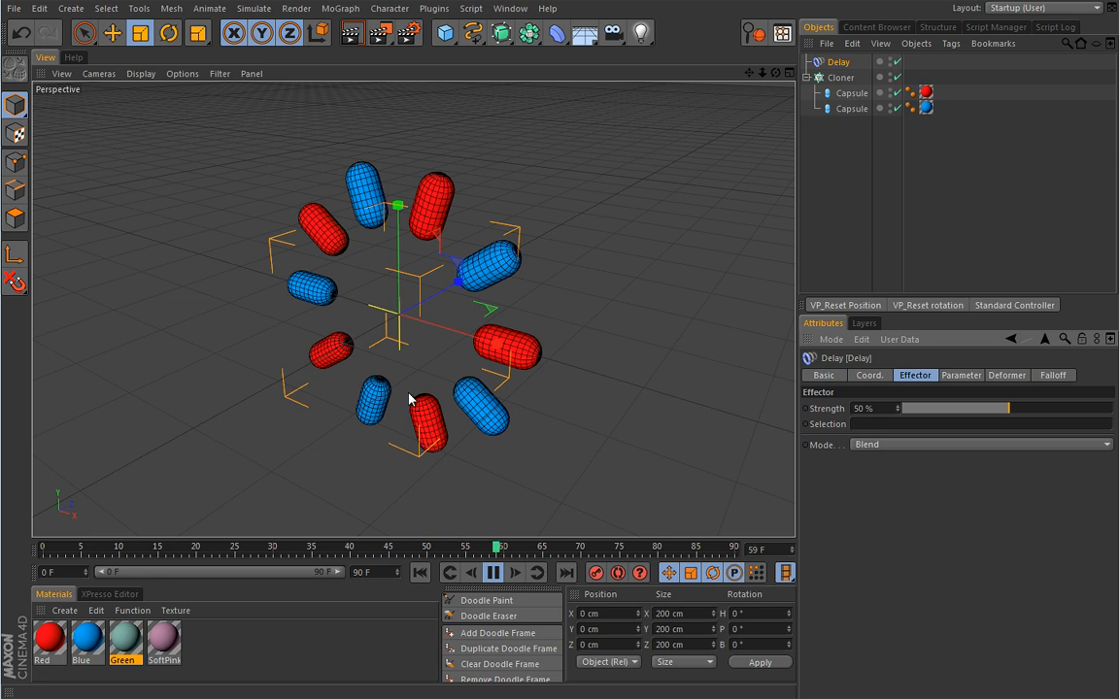
- Set the Delay effector's Mode to Spring and restart playback to watch the clones' motion
click(890, 447)
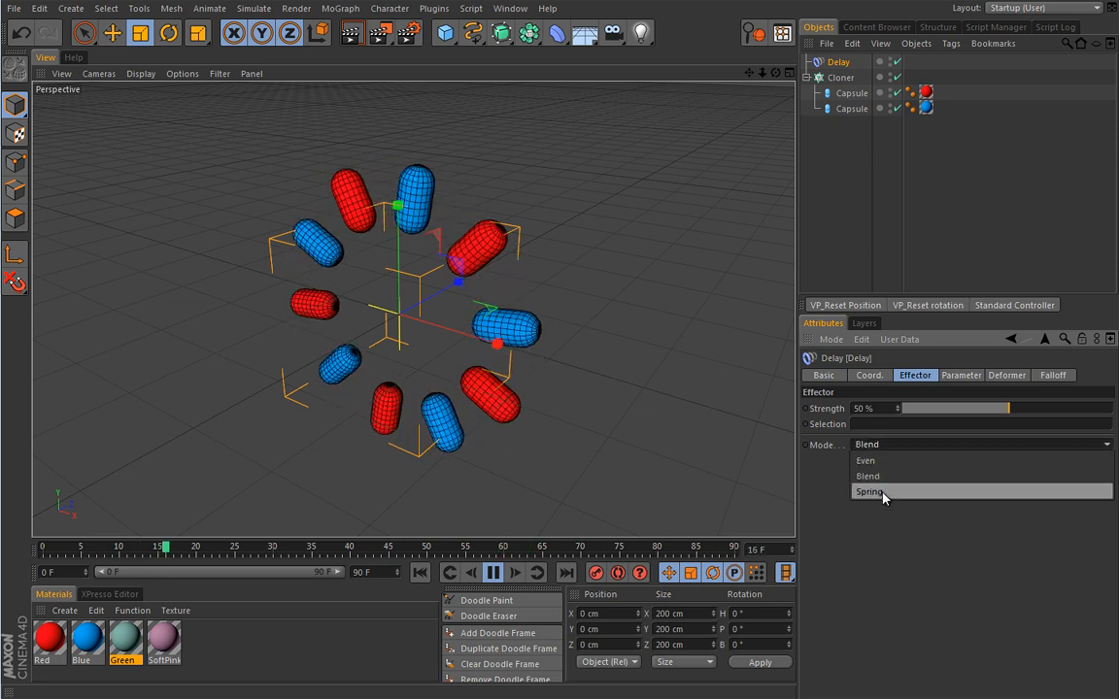
click(879, 493)
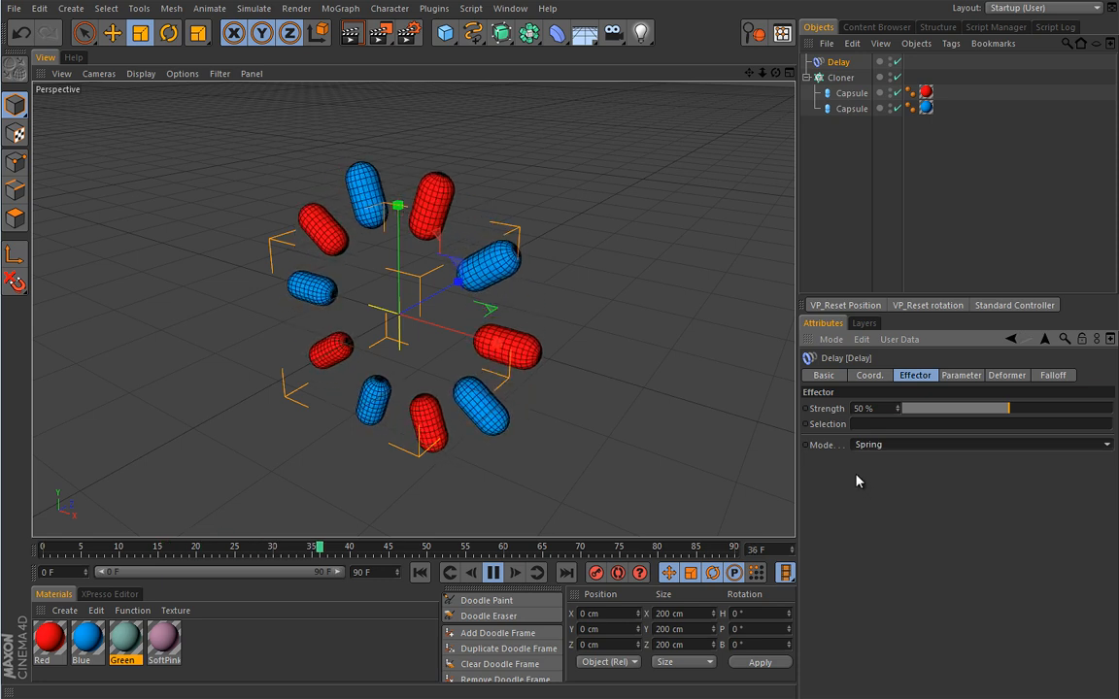
click(494, 573)
key(e)
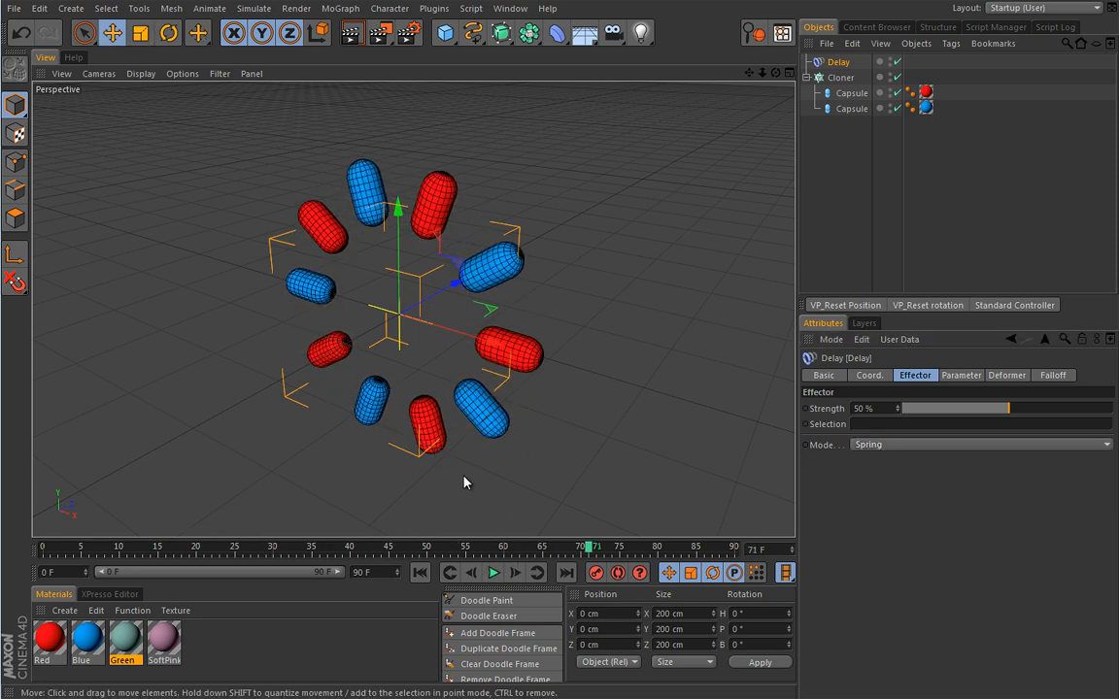
click(492, 573)
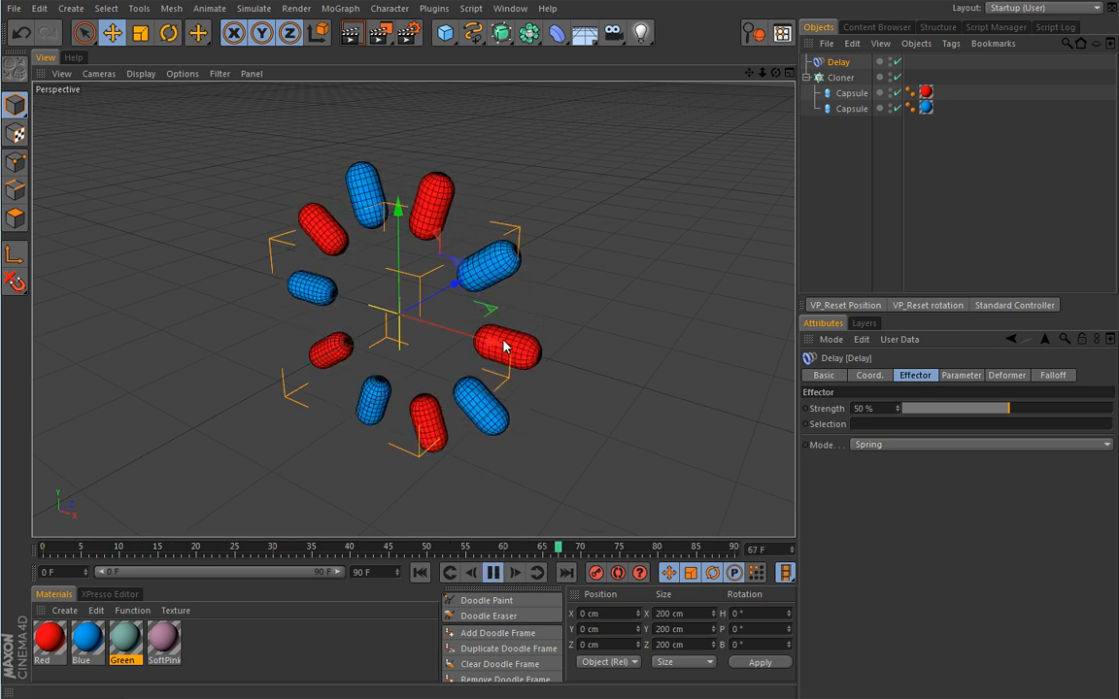
- Raise the Delay effector's Strength to 75 %, watch the animation and return to frame 0
drag(1003, 408, 1063, 415)
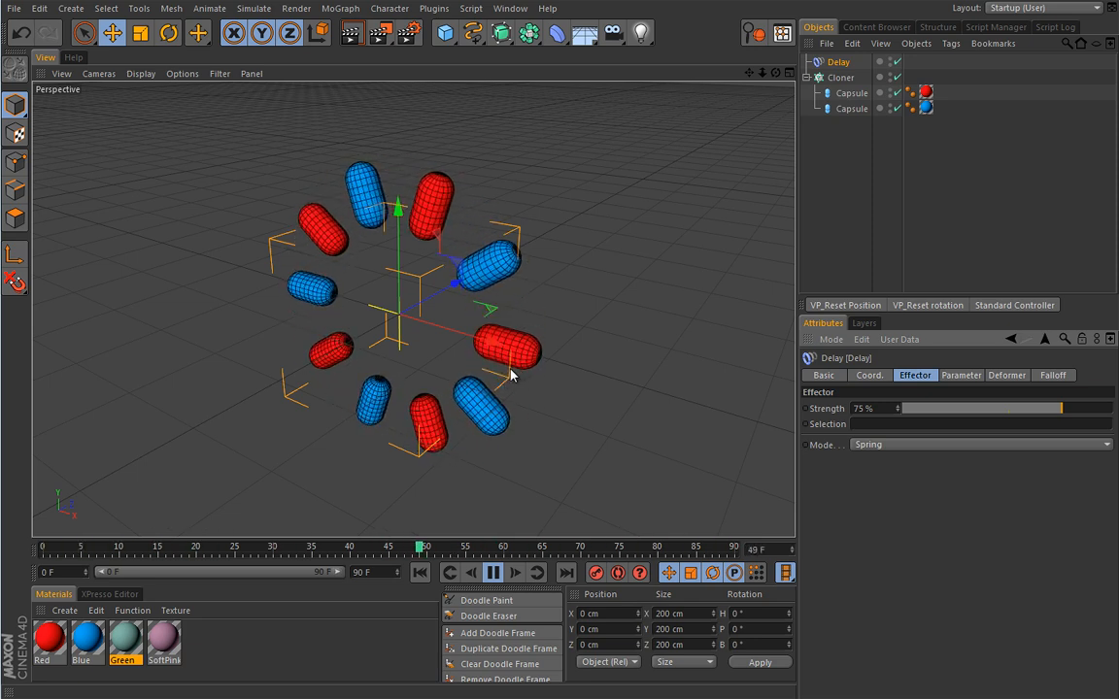
click(498, 573)
click(420, 574)
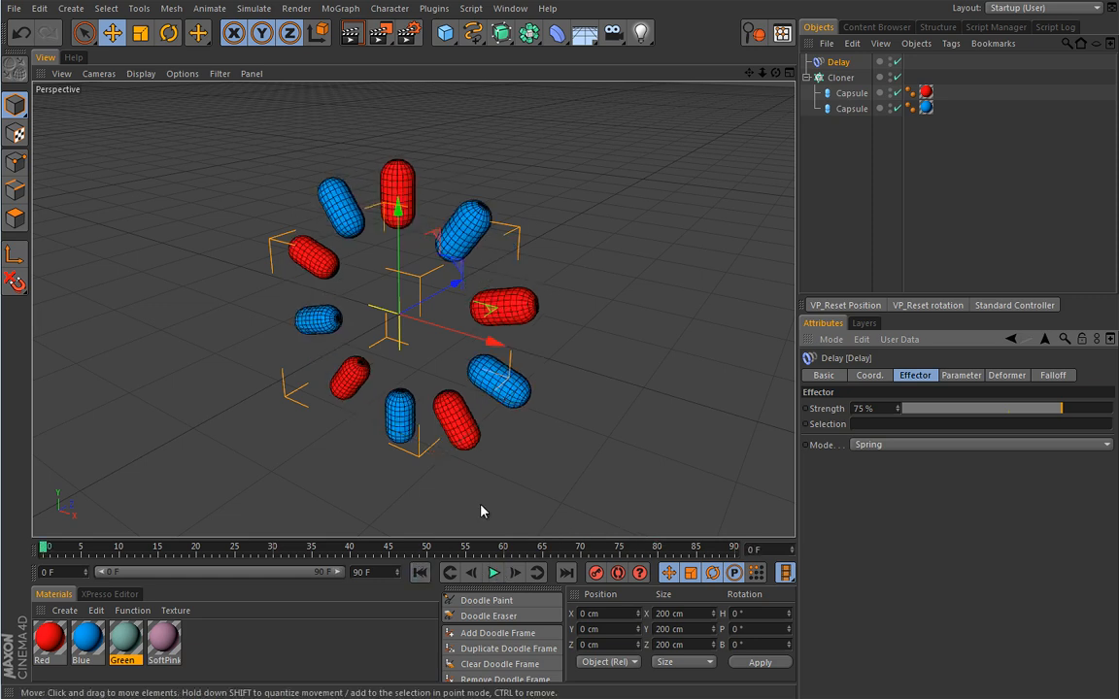
- Set the Delay effector's falloff Shape to Sphere
click(1053, 376)
click(894, 409)
click(857, 548)
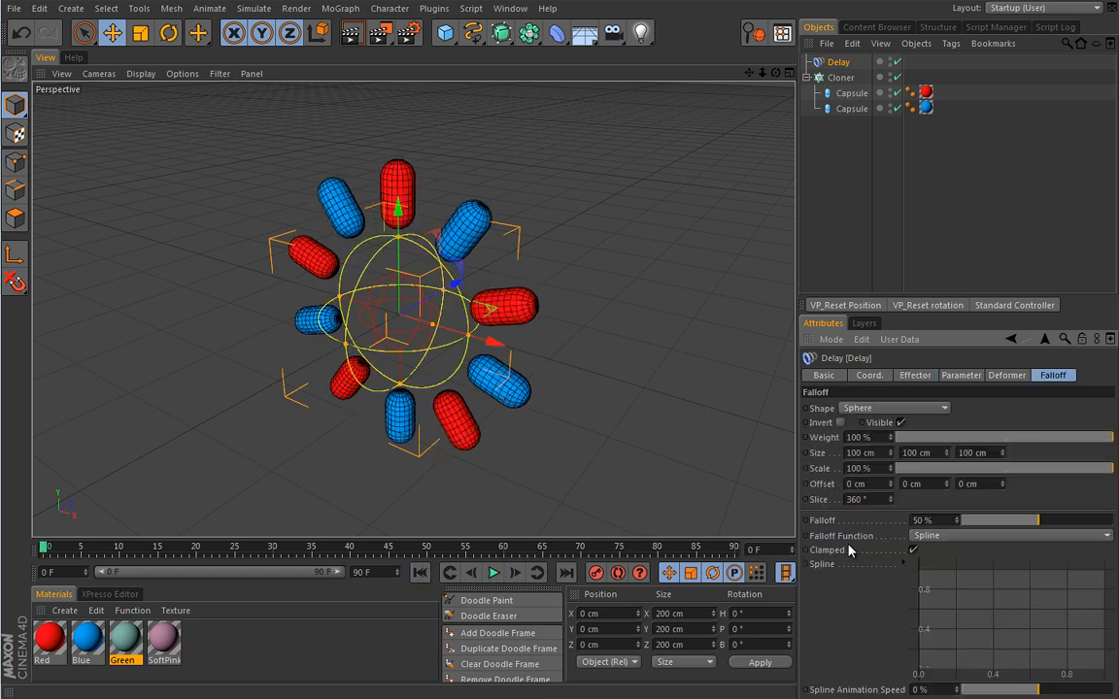
- Move the Delay effector's spherical falloff to 150 cm along X, preview the animation and return to frame 0
drag(493, 344, 612, 382)
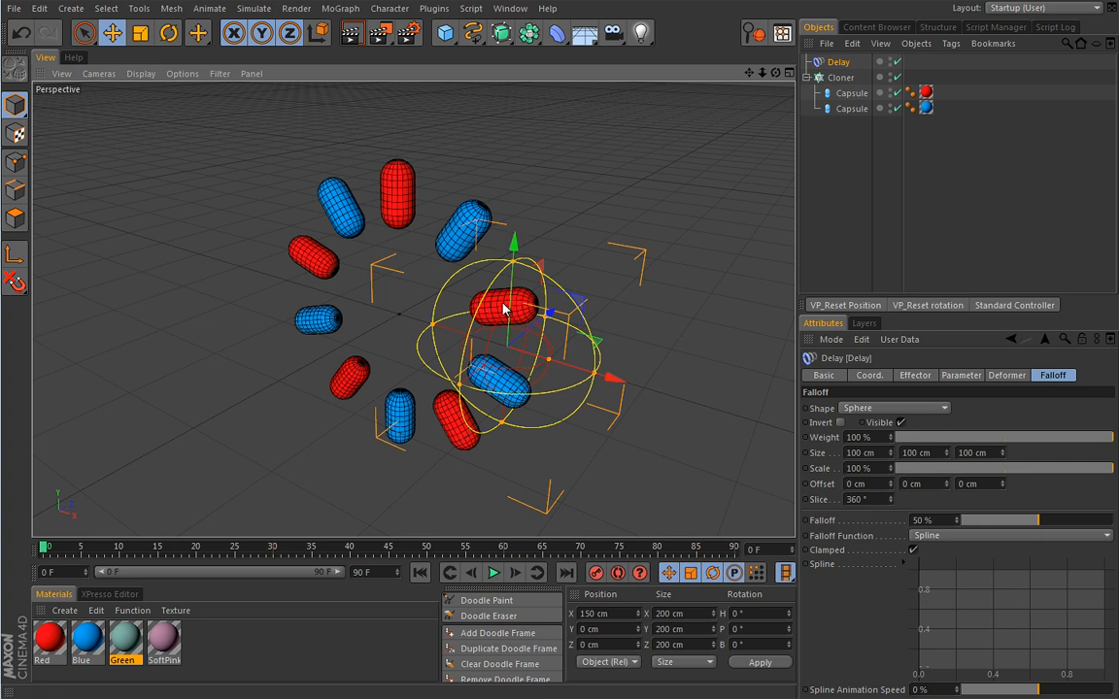
click(492, 576)
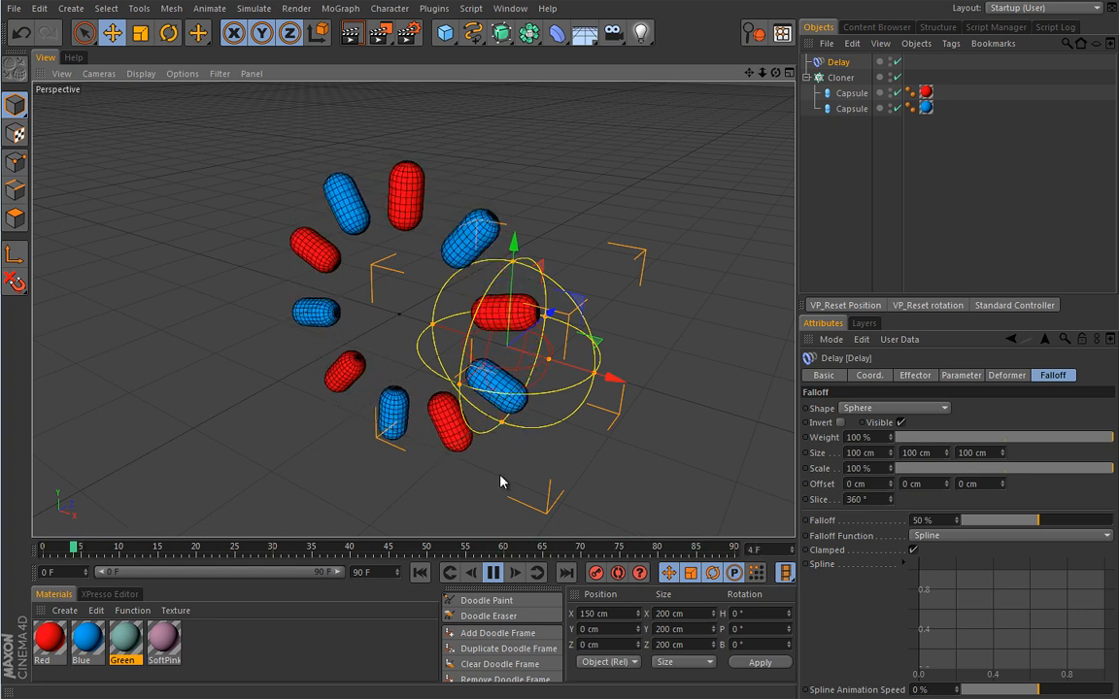
click(493, 574)
click(421, 574)
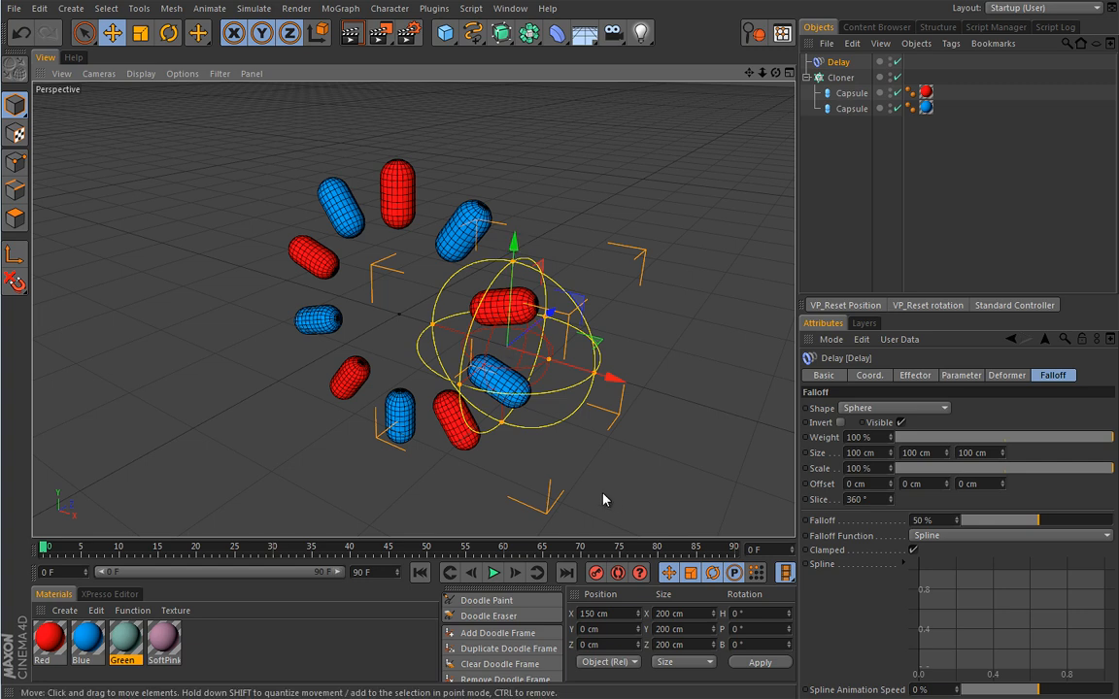
- Play the animation and set the Delay effector's Mode to Even
click(918, 376)
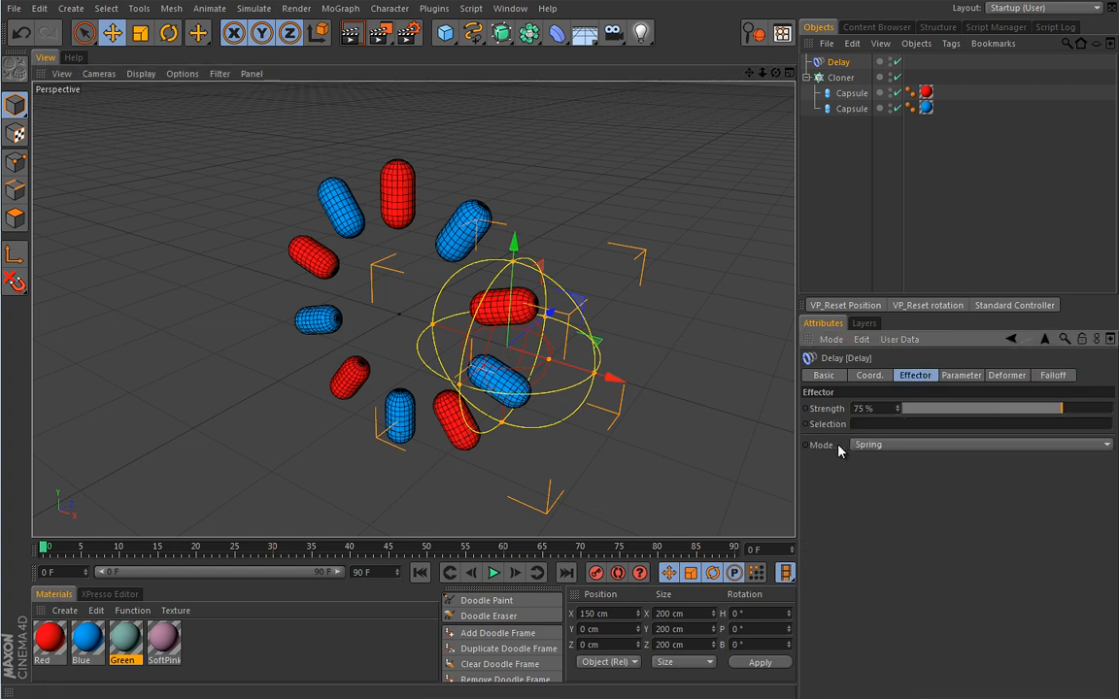
click(493, 573)
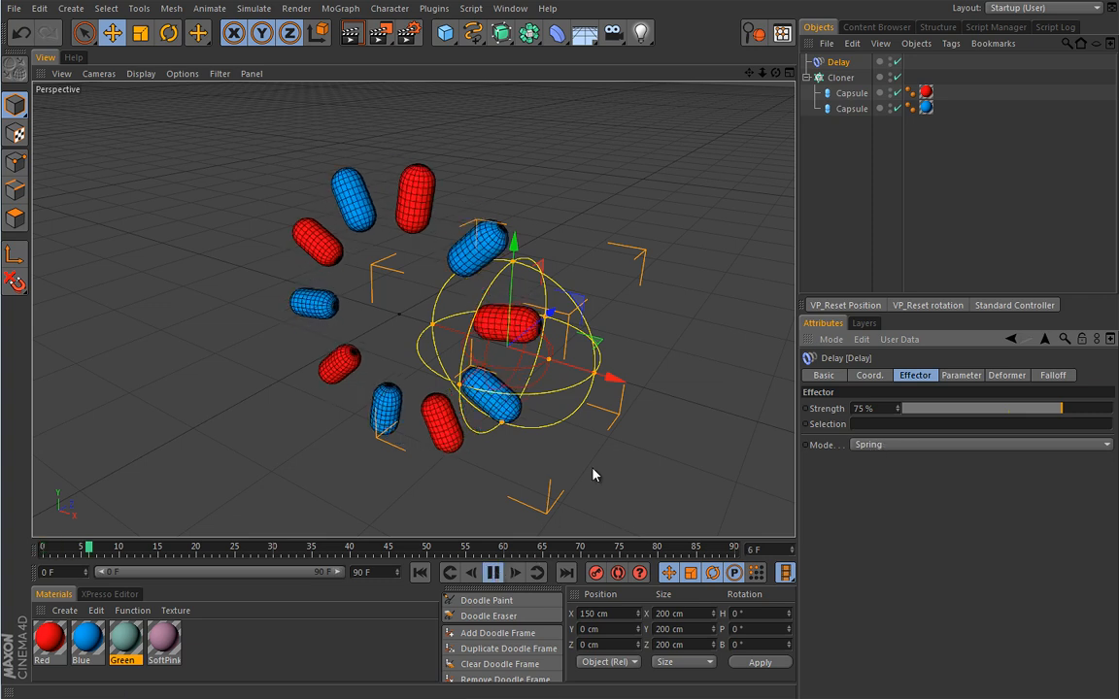
click(882, 446)
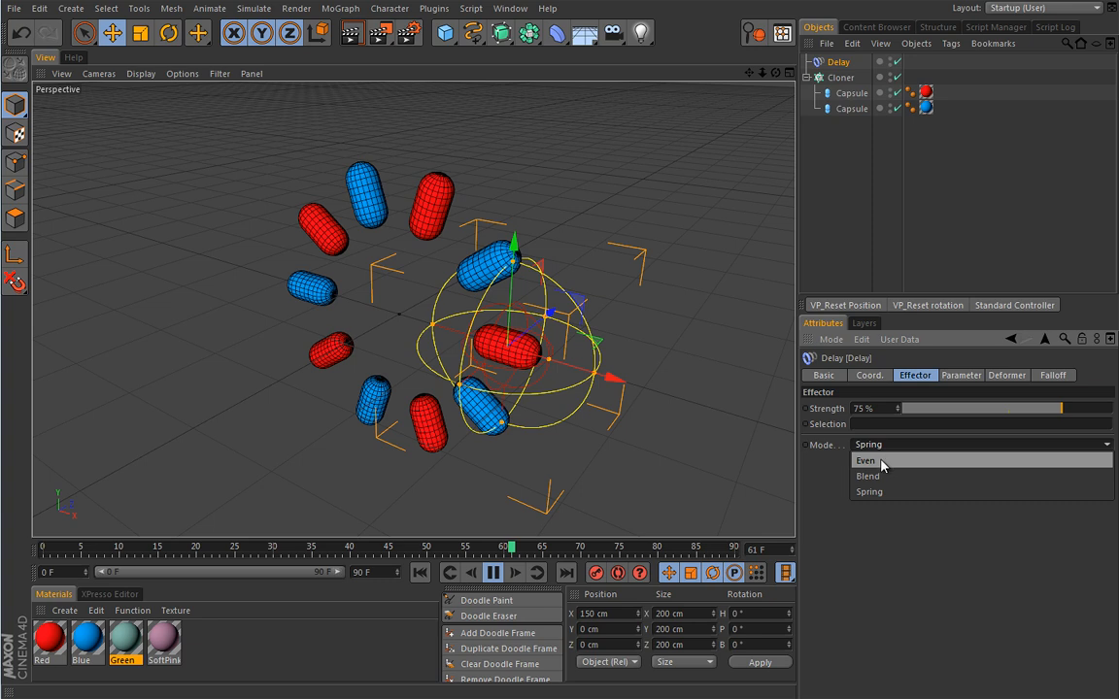
click(882, 462)
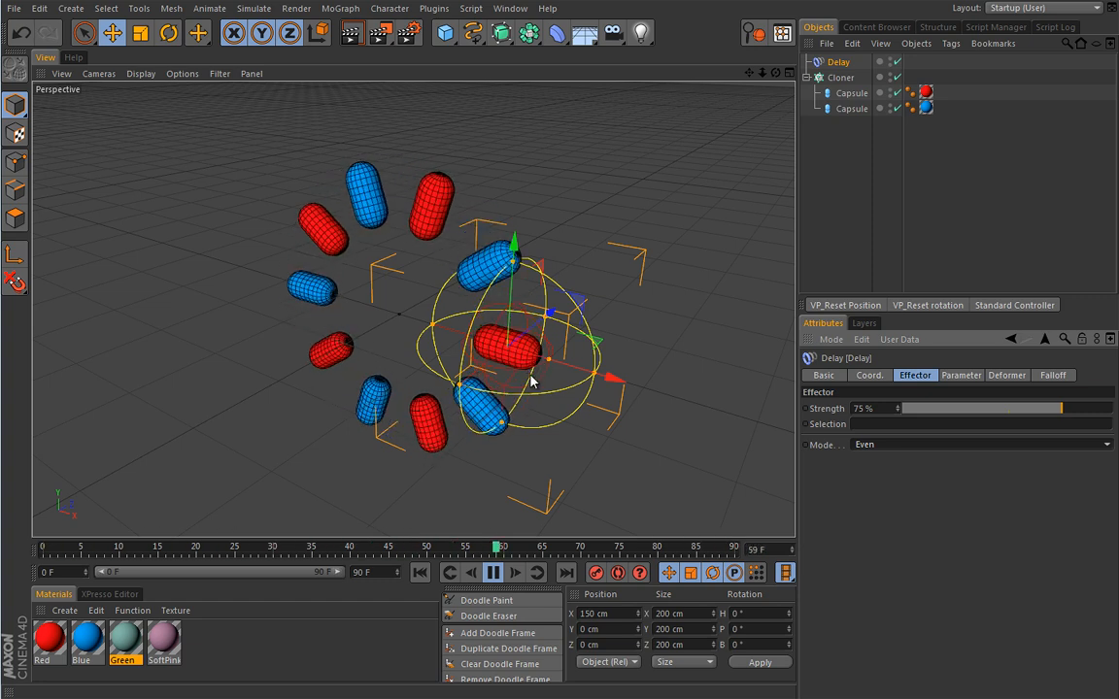
- Set the Delay effector's Mode to Blend, watch the clones' motion, then stop playback and return to frame 0
click(959, 444)
click(917, 476)
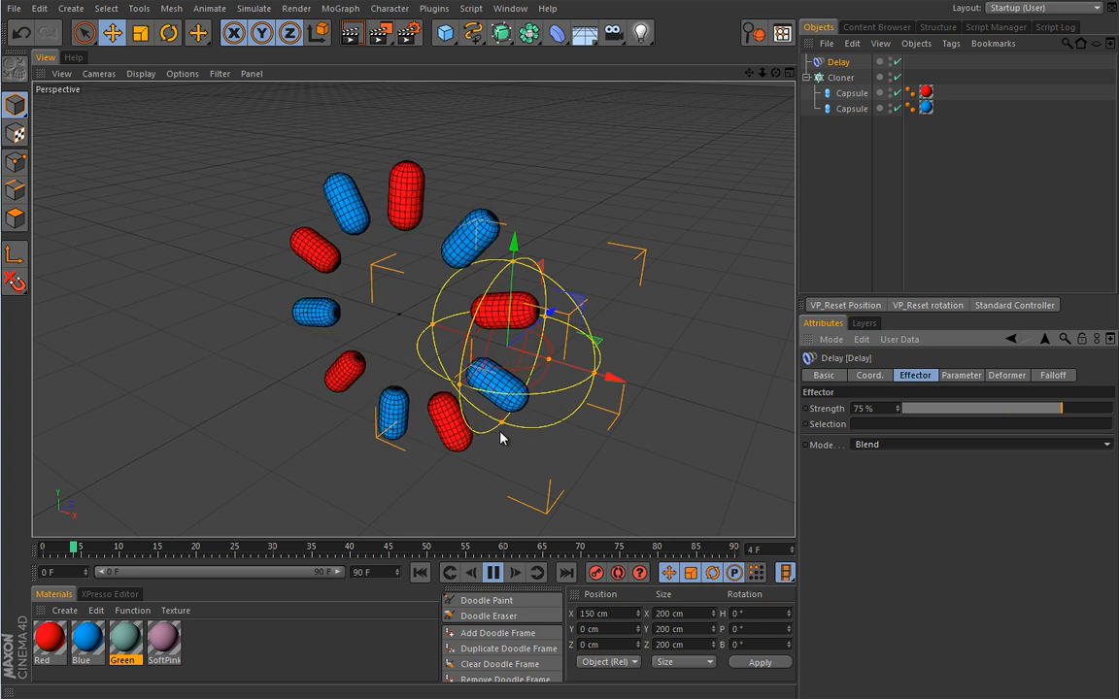
click(493, 573)
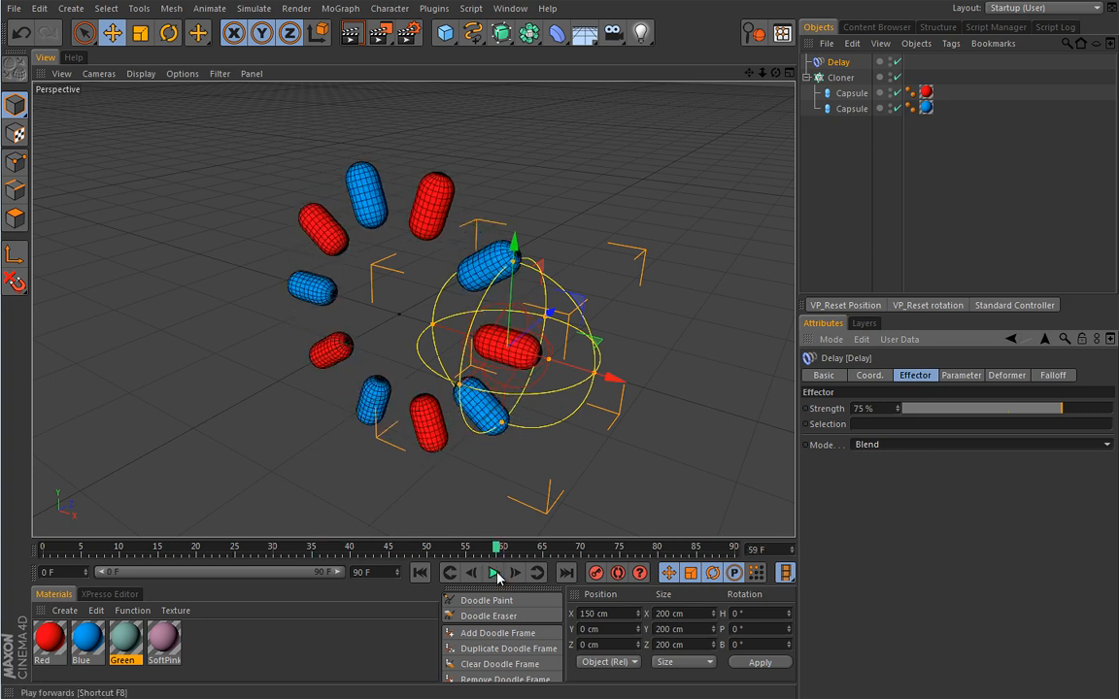
click(420, 573)
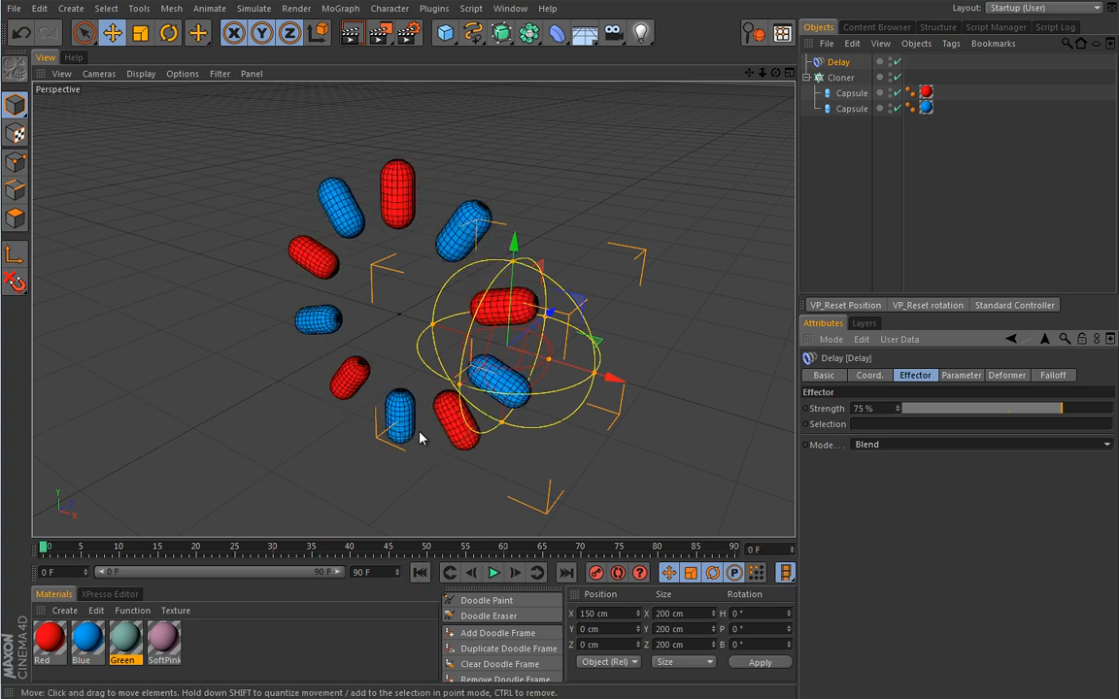
click(341, 9)
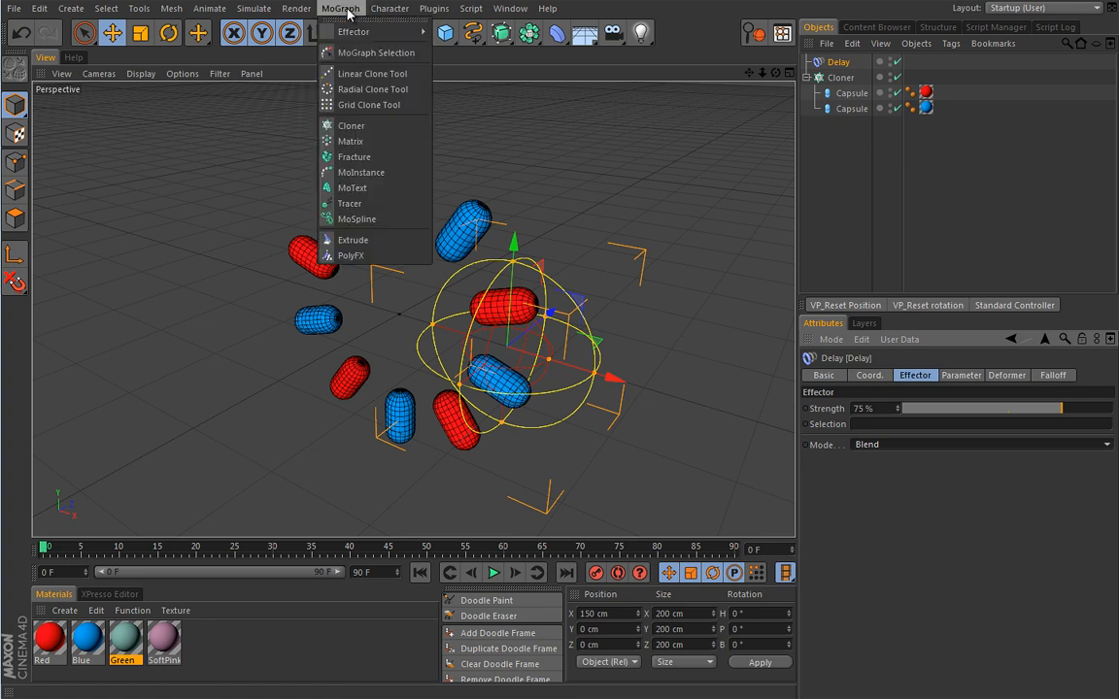
mouse_move(406, 37)
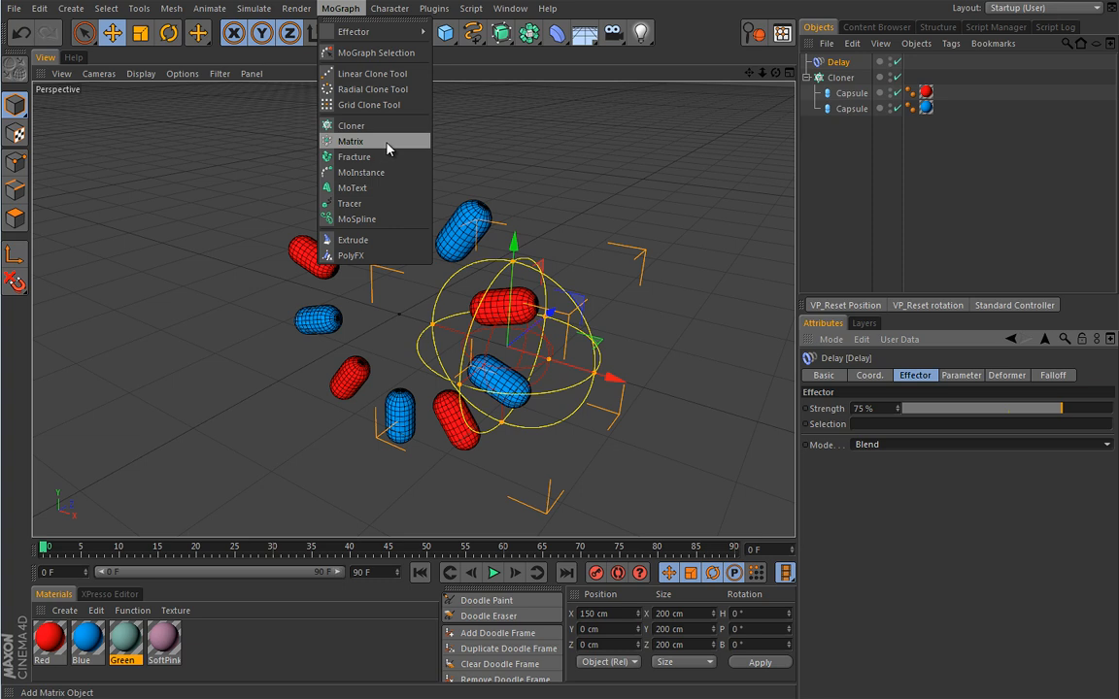
click(498, 155)
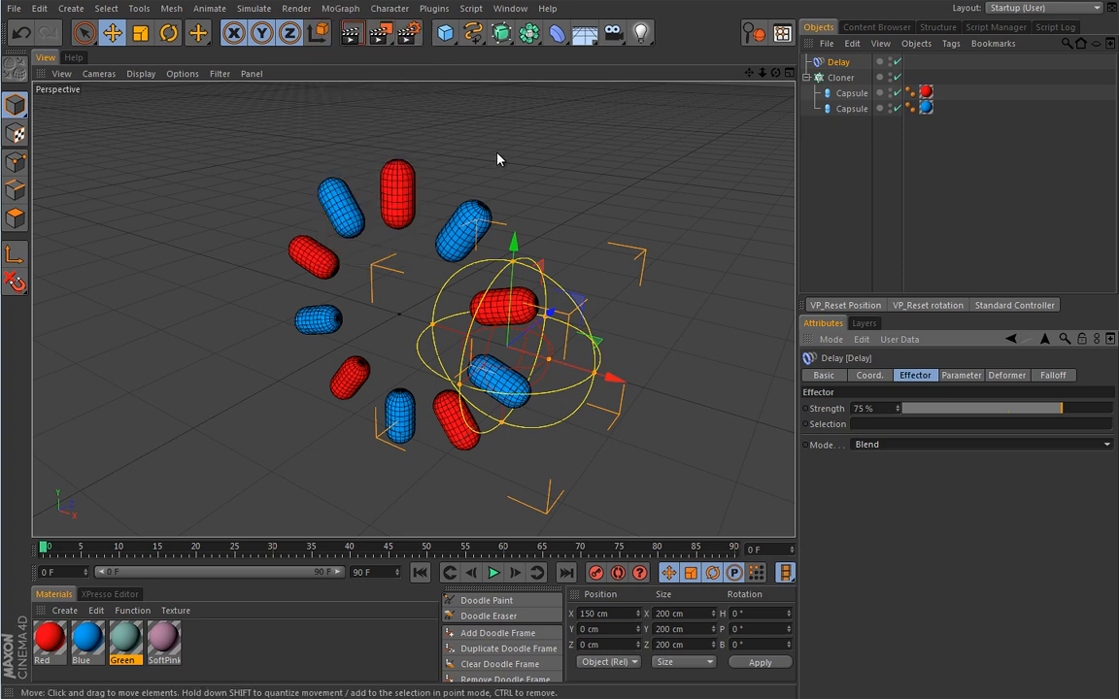